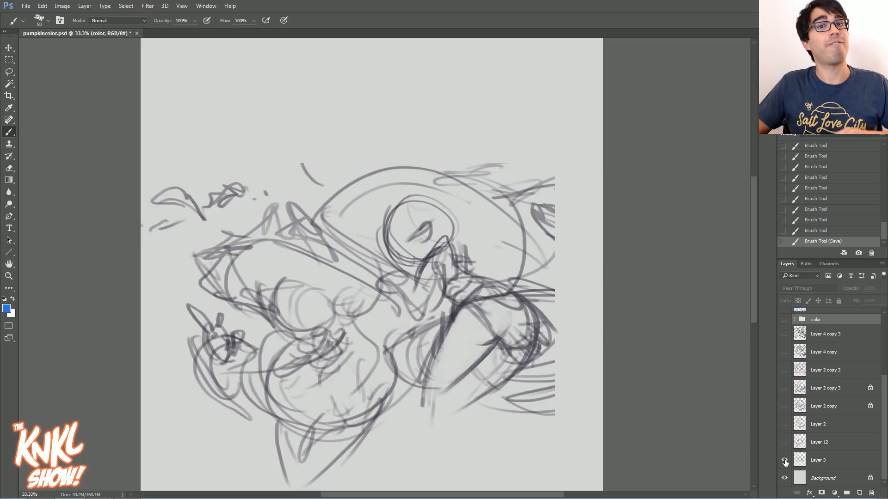
Make Layer 3 active and show Layer 12 so its red and blue gesture lines overlay the rough sketch
drag(351, 296, 341, 228)
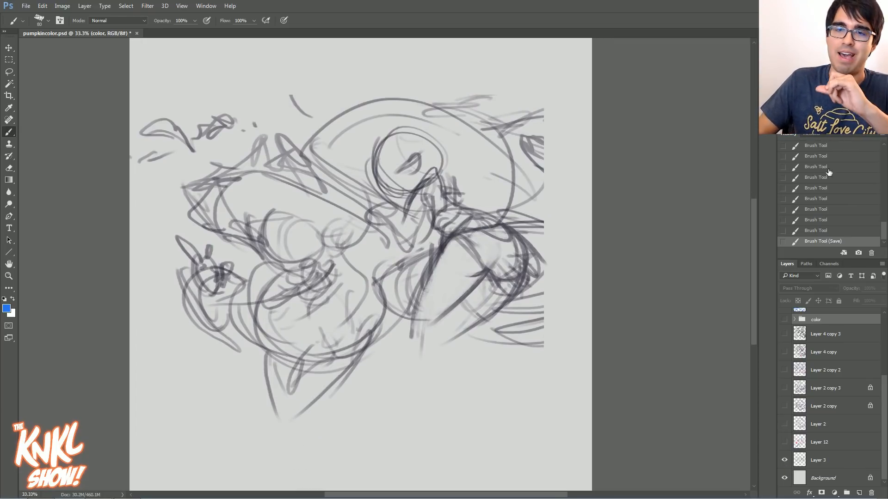
click(836, 464)
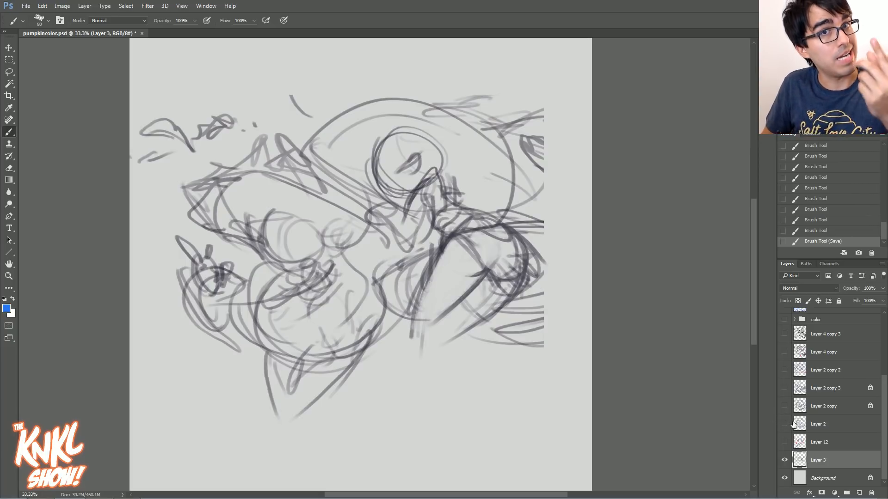
click(784, 442)
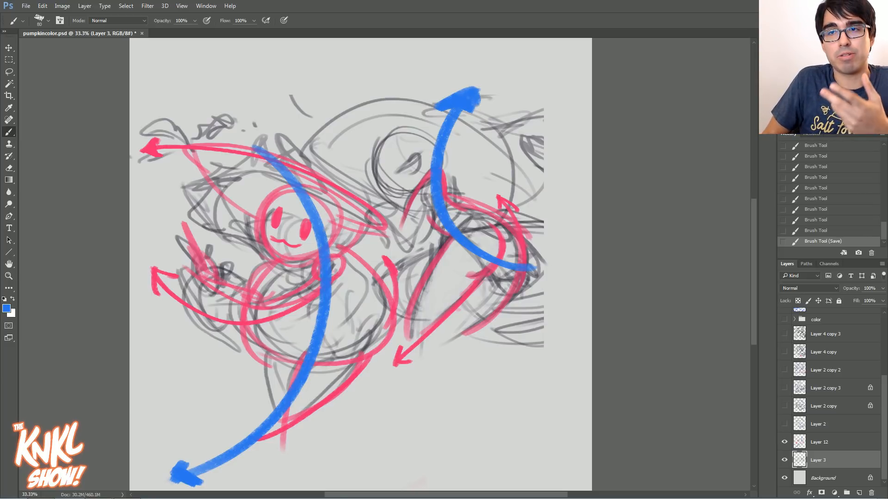
scroll(511, 254, up, 1)
scroll(512, 254, down, 3)
drag(393, 185, 371, 360)
key(ctrl+minus)
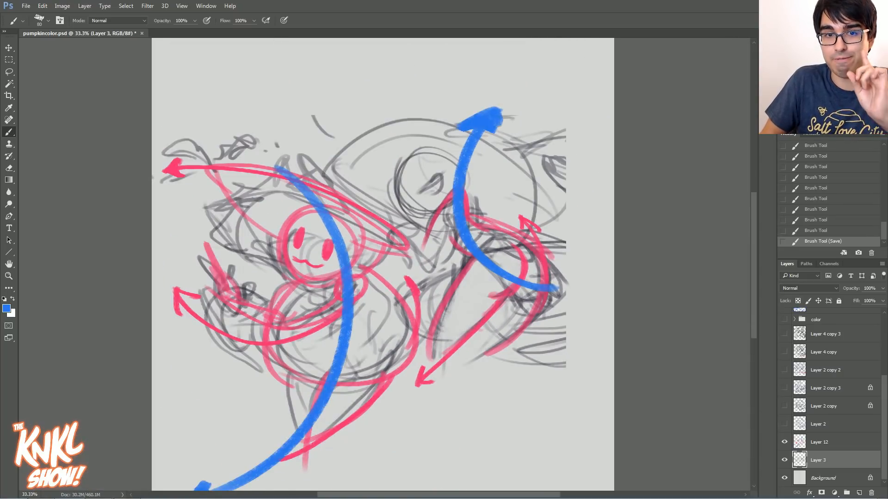
click(784, 460)
click(784, 460)
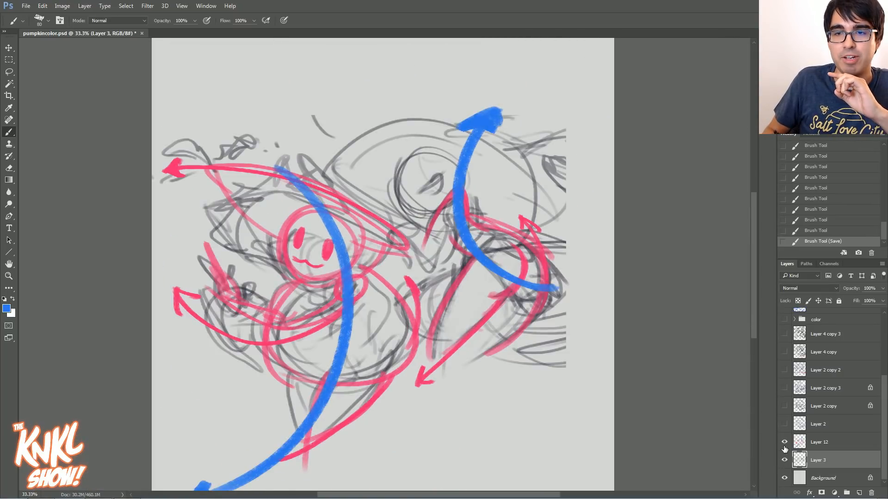
Hide Layer 12 and brush three sweeping blue action curves through the two sketched figures on a new layer above Layer 3
click(784, 442)
key(ctrl+shift+n)
key(Return)
mouse_move(259, 168)
mouse_down()
mouse_move(228, 476)
mouse_move(346, 416)
mouse_move(261, 485)
mouse_move(263, 460)
mouse_up()
key(ctrl+z)
key(ctrl+z)
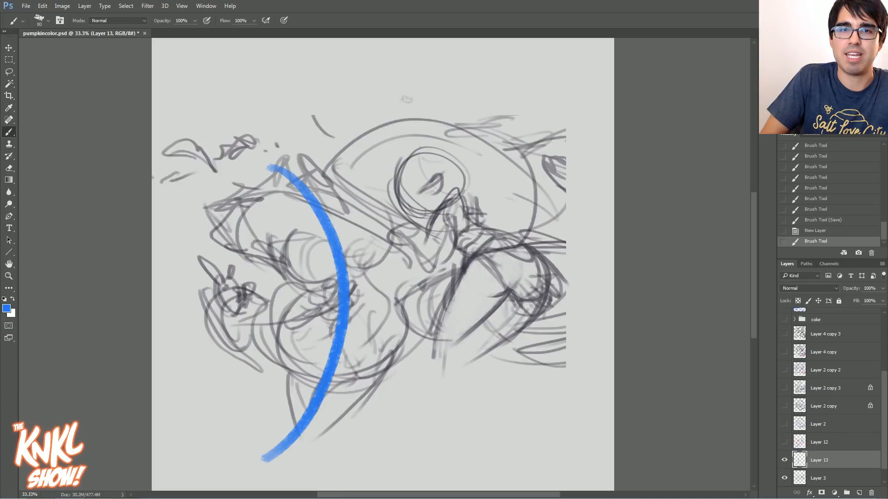
drag(405, 98, 614, 294)
drag(518, 228, 319, 424)
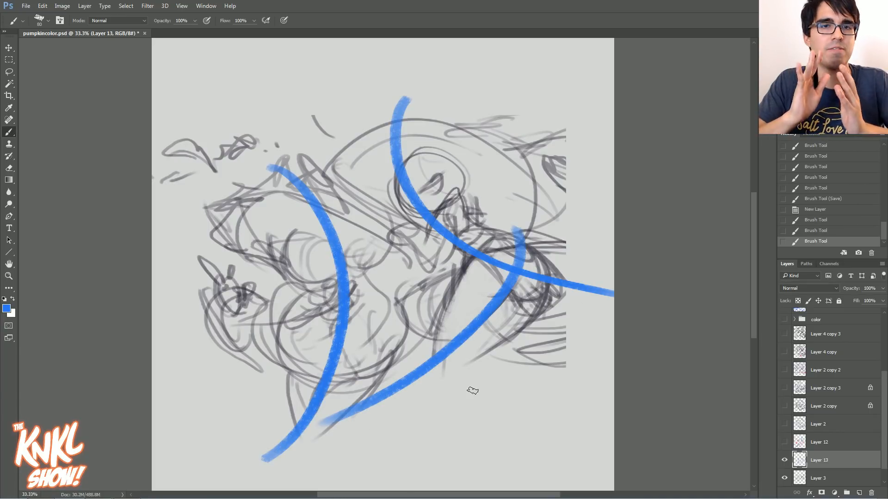
Brush jagged, stair-stepped blue lines over both figures on Layer 13 to contrast with the smooth curves
click(785, 461)
click(784, 460)
mouse_move(445, 82)
mouse_down()
mouse_move(433, 129)
mouse_move(499, 215)
mouse_move(580, 278)
mouse_move(419, 467)
mouse_move(520, 386)
mouse_move(575, 292)
mouse_move(442, 80)
mouse_move(444, 68)
mouse_up()
mouse_move(289, 185)
mouse_down()
mouse_move(340, 251)
mouse_move(364, 401)
mouse_move(255, 400)
mouse_move(264, 470)
mouse_move(268, 398)
mouse_move(377, 380)
mouse_move(359, 273)
mouse_up()
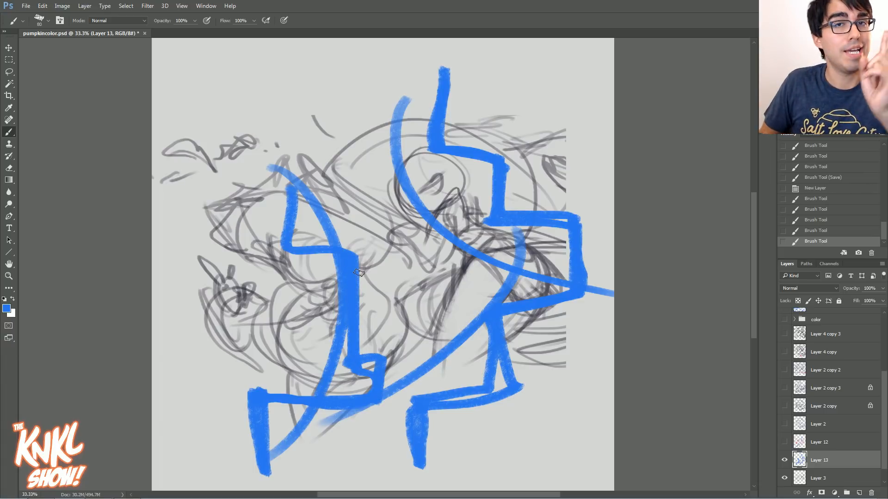
Hide Layers 13, 12 and 3 and show the purple character sketch on Layer 2
click(784, 460)
click(784, 442)
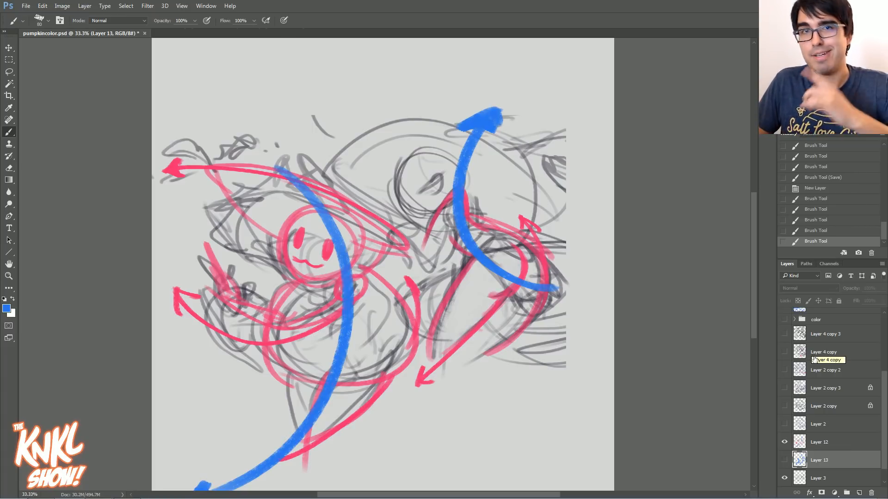
click(785, 444)
click(785, 424)
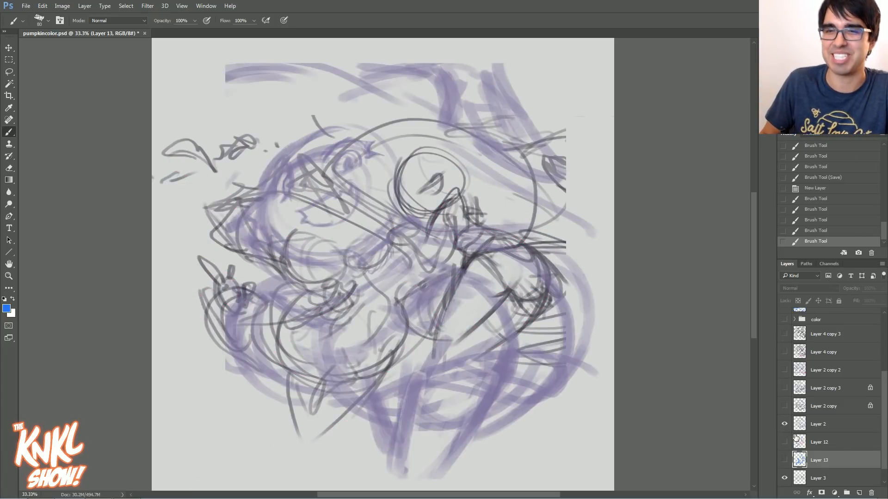
scroll(783, 444, down, 1)
click(782, 460)
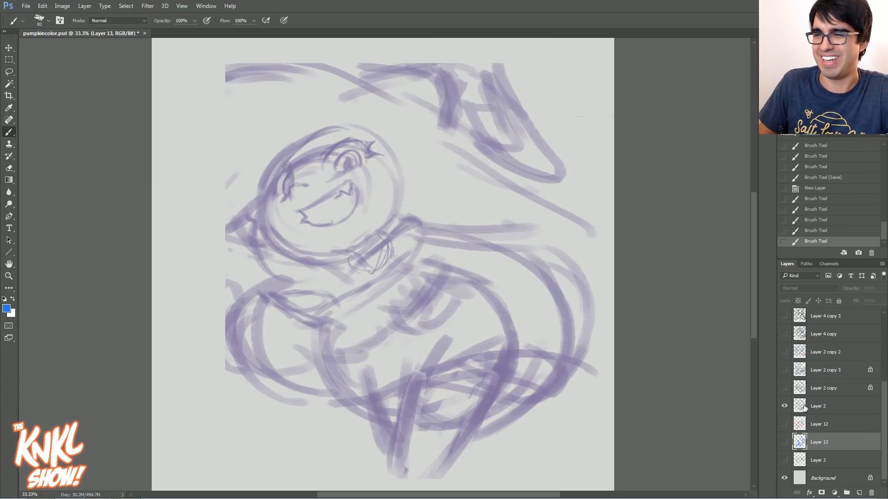
scroll(876, 407, up, 1)
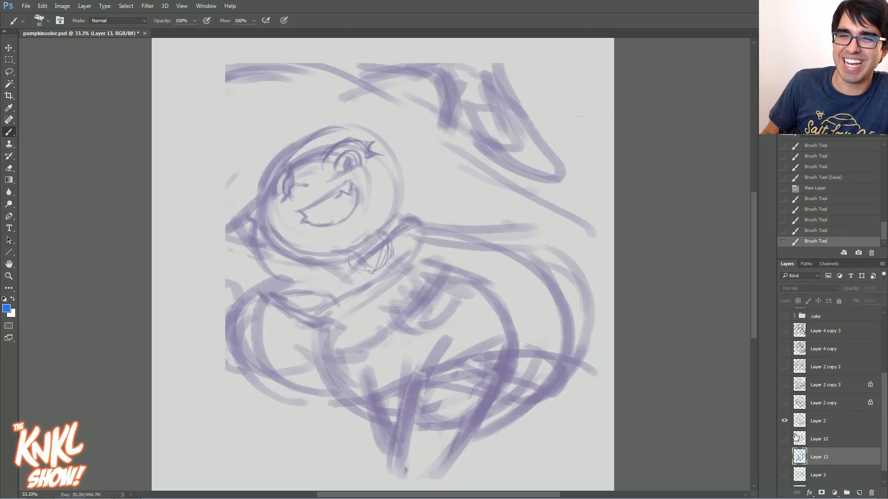
Show Layer 2 copy in place of Layer 2 and make it the active layer
click(784, 403)
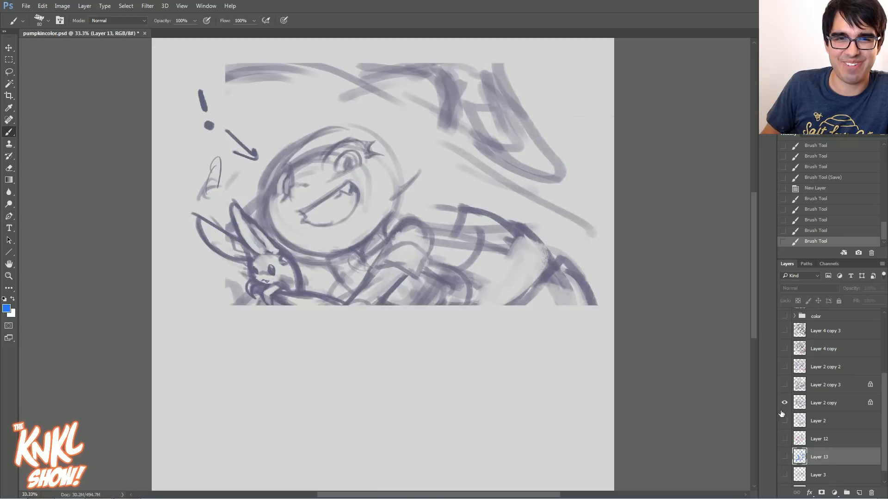
click(818, 405)
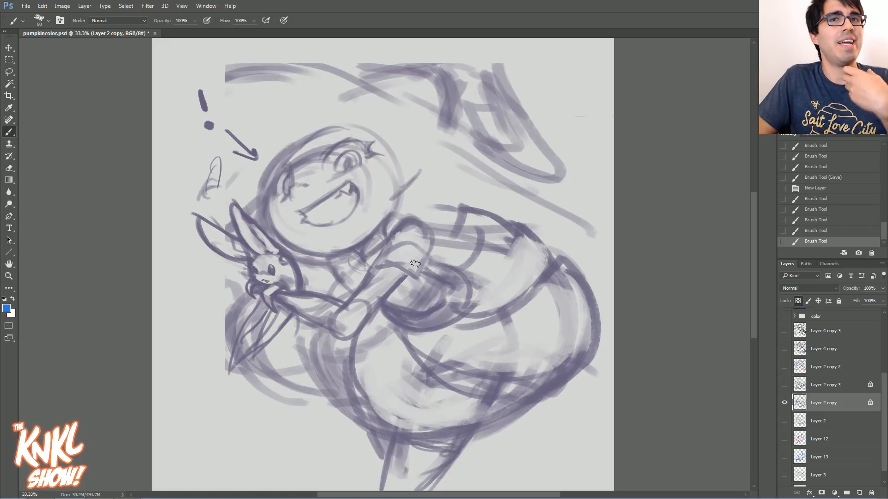
drag(433, 297, 439, 257)
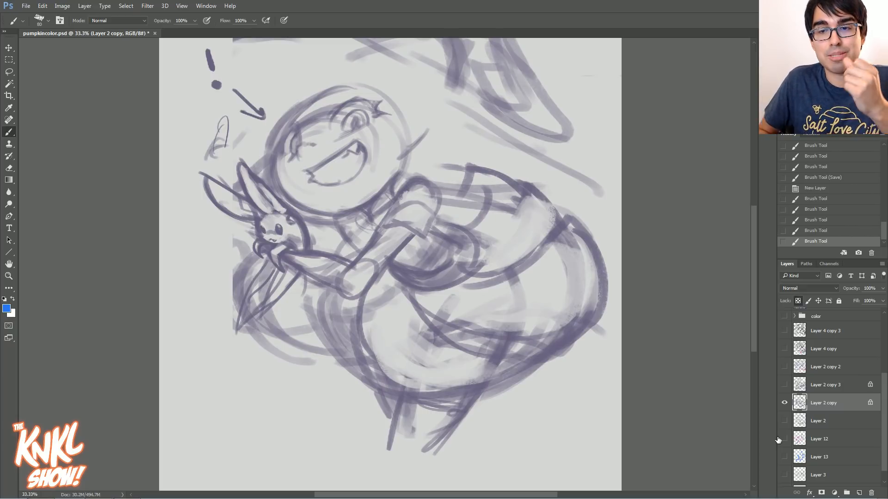
Unlock transparent pixels on Layer 2 copy and, with a smaller brush, paint a blue question mark and arrows toward the rabbit and the head
key(bracketleft)
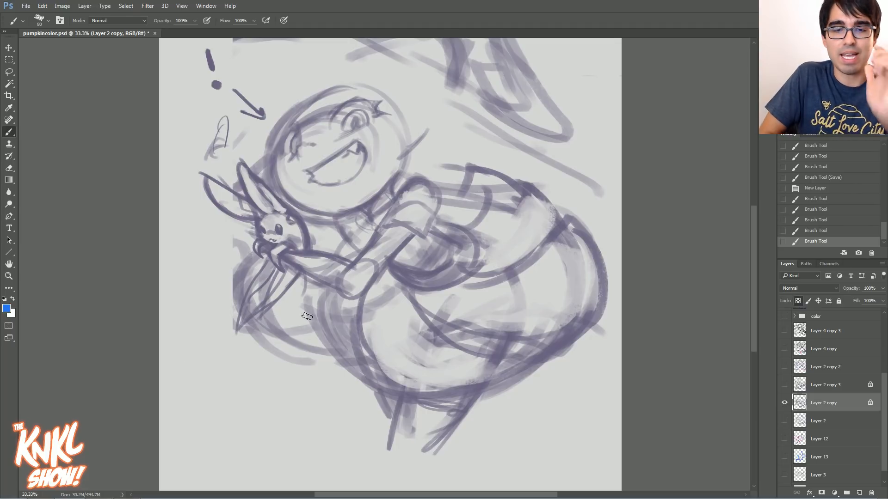
key(slash)
key(bracketleft)
key(bracketleft)
key(bracketleft)
key(bracketleft)
key(bracketleft)
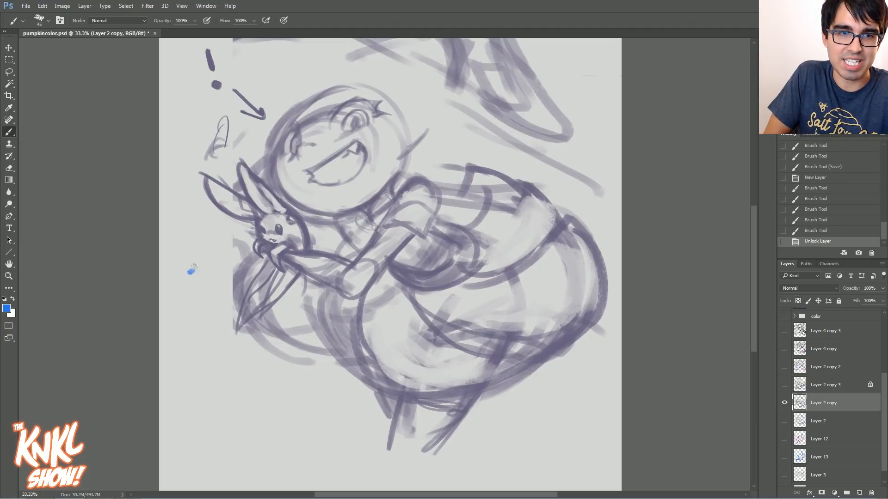
drag(188, 272, 225, 254)
mouse_move(187, 316)
mouse_down()
mouse_move(177, 301)
mouse_move(184, 280)
mouse_up()
mouse_move(183, 281)
mouse_down()
mouse_move(176, 299)
mouse_move(165, 221)
mouse_move(250, 138)
mouse_up()
mouse_move(228, 125)
mouse_down()
mouse_move(229, 153)
mouse_move(247, 144)
mouse_up()
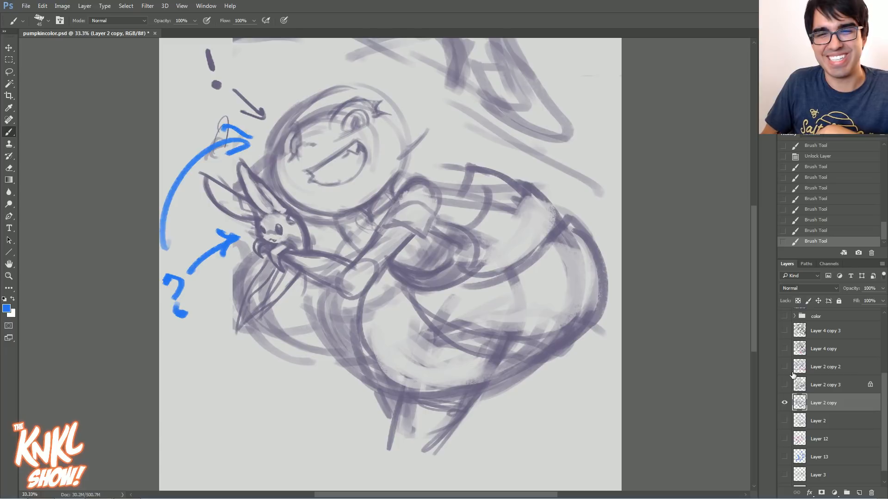
Hide Layer 2 copy and display Layer 2 copy 3 as the active layer
click(784, 403)
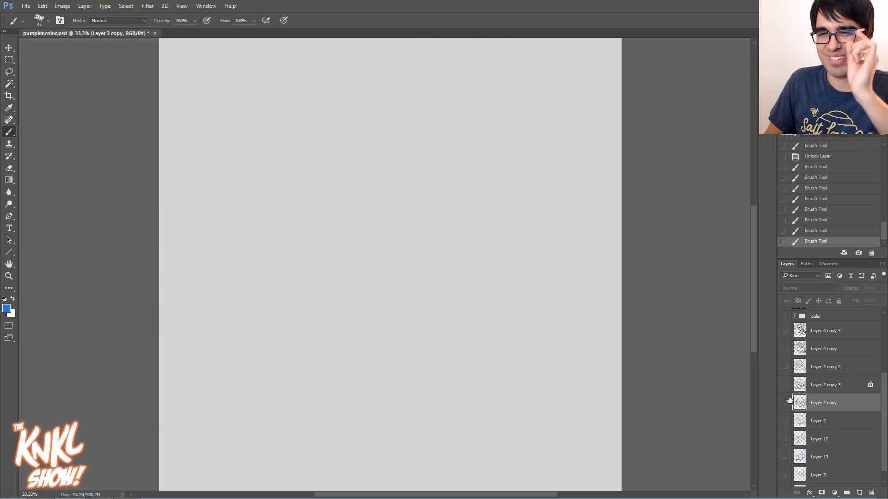
click(784, 403)
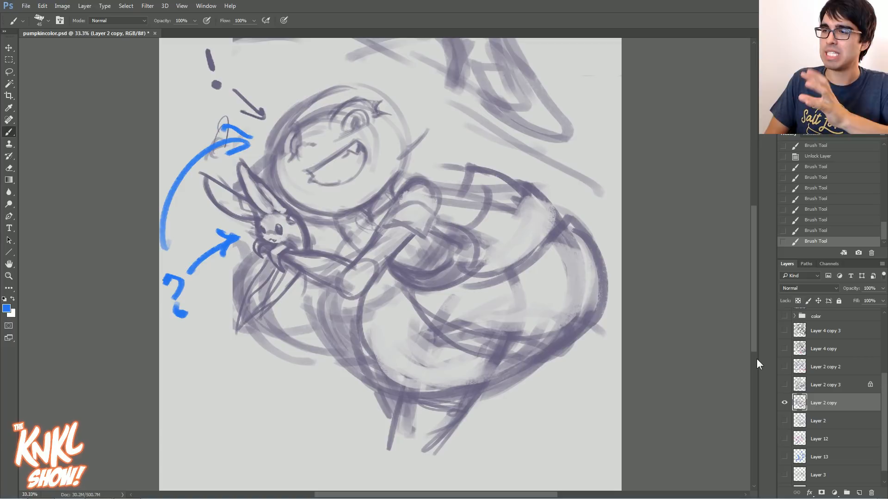
click(785, 403)
click(784, 385)
click(826, 391)
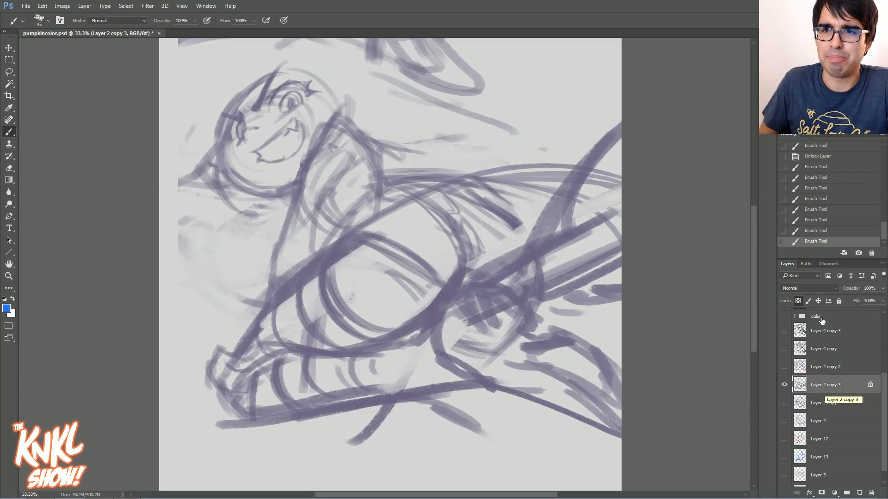
Replace the visible Layer 2 copy 3 with Layer 2 copy 2 and make that layer active
scroll(884, 386, up, 2)
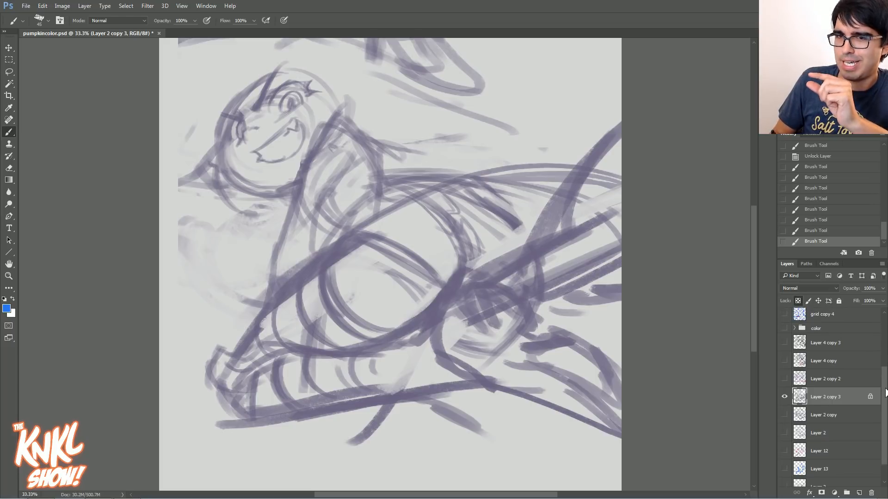
scroll(832, 402, up, 1)
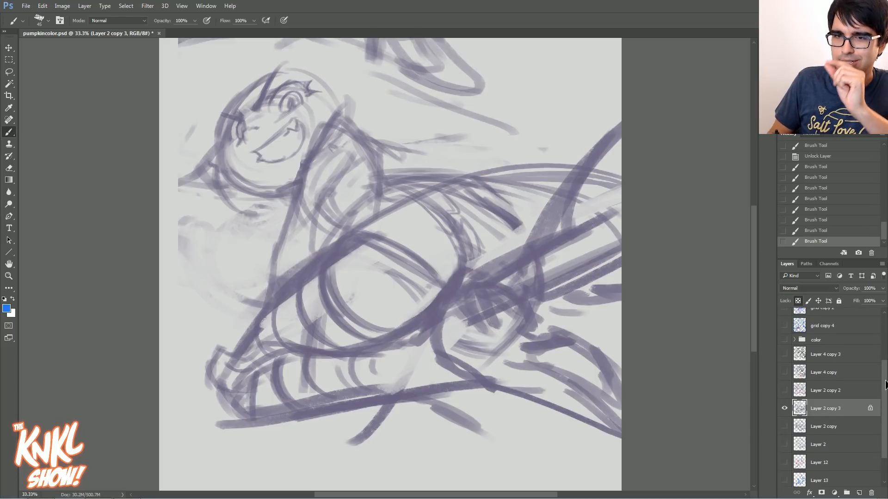
click(783, 410)
click(784, 392)
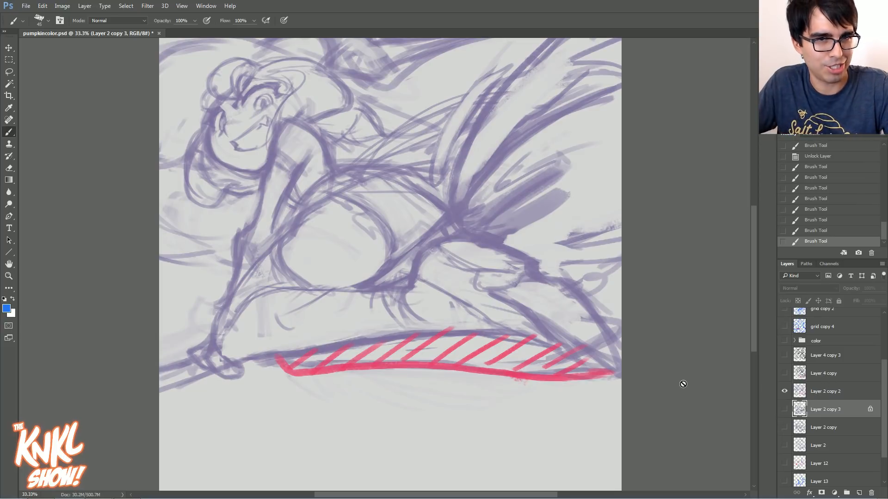
click(783, 391)
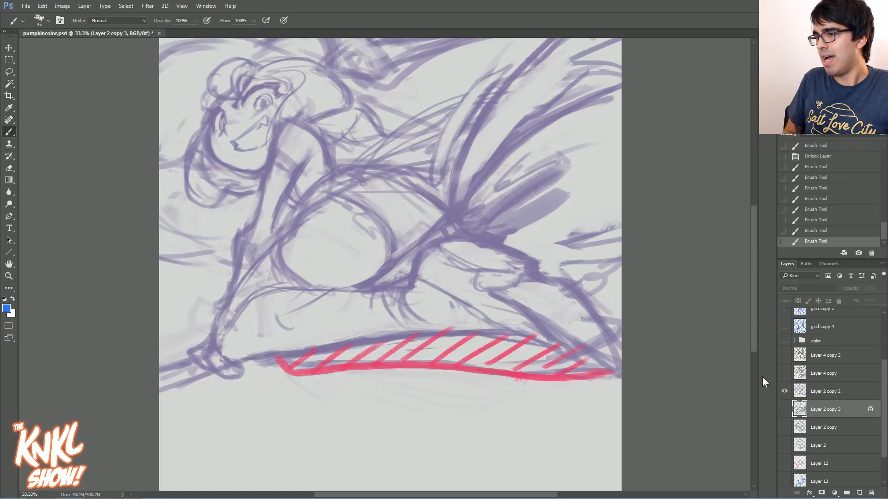
click(825, 391)
Paint a blue arrow, question mark and contour line beneath the red hatched area, and try a blue contour along the thigh's upper edge
mouse_move(359, 440)
mouse_down()
mouse_move(392, 393)
mouse_move(394, 413)
mouse_up()
click(333, 470)
drag(319, 442, 329, 458)
drag(282, 360, 595, 432)
key(ctrl+z)
key(ctrl+z)
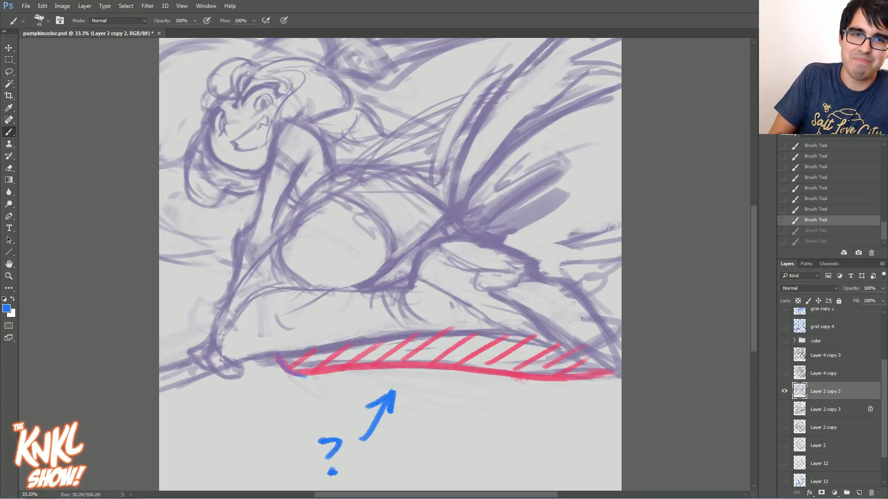
key(ctrl+shift+z)
key(ctrl+shift+z)
mouse_move(231, 326)
mouse_down()
mouse_move(314, 283)
mouse_move(435, 293)
mouse_up()
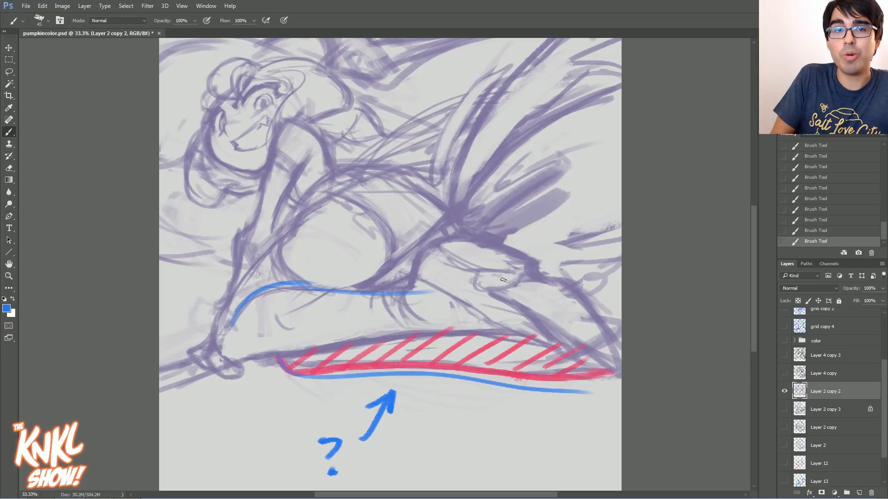
click(816, 223)
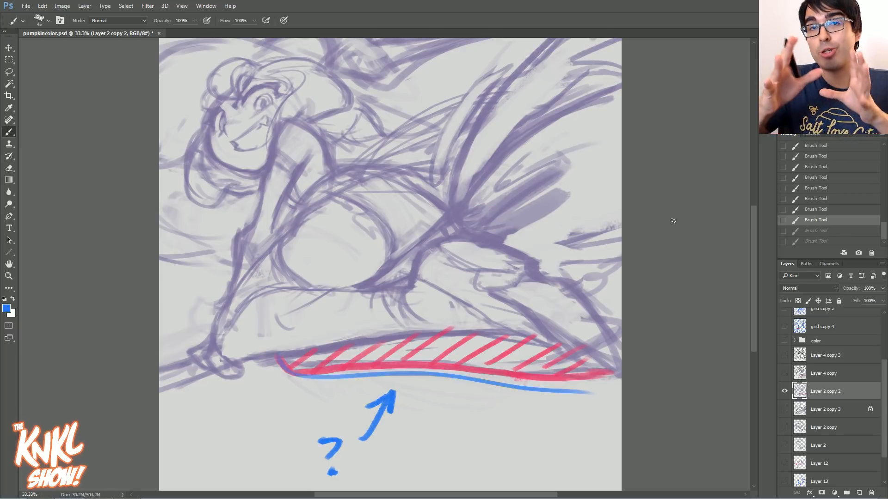
Hide Layer 2 copy 2 and display Layer 4 copy, the darker sketch with red arrows, as the active layer
scroll(389, 263, up, 4)
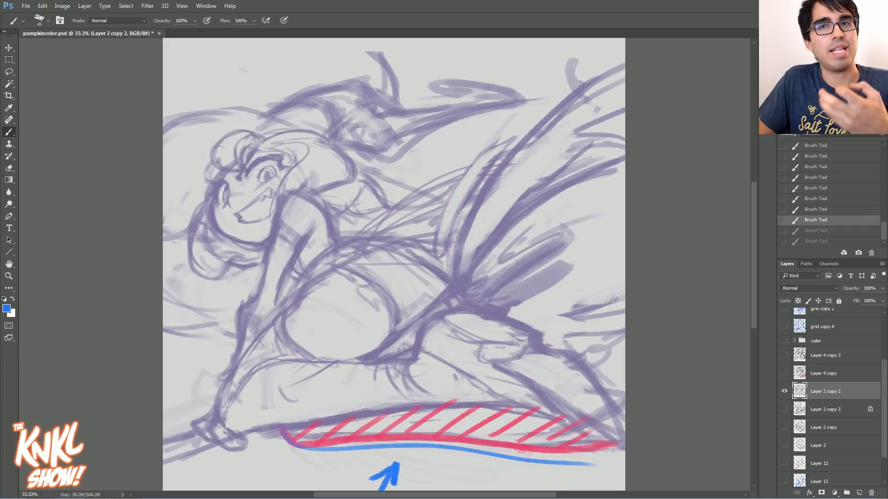
scroll(405, 263, down, 4)
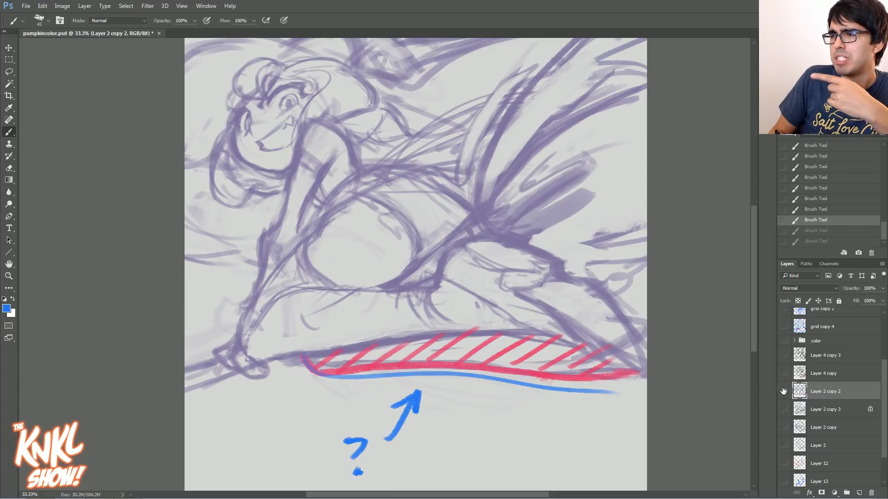
click(784, 391)
click(784, 373)
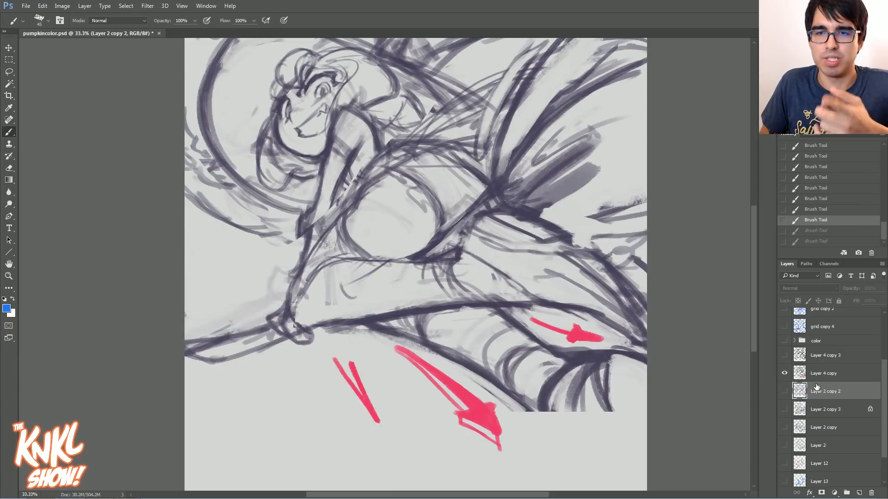
drag(821, 374, 703, 333)
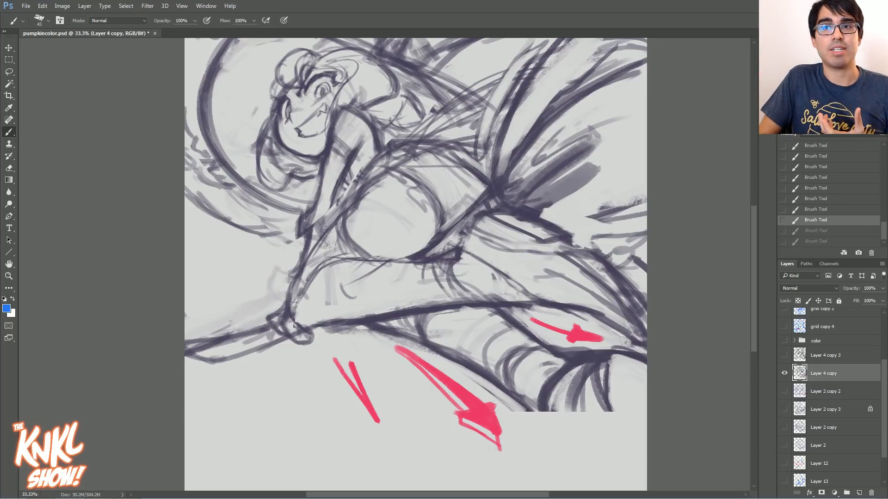
drag(417, 259, 458, 319)
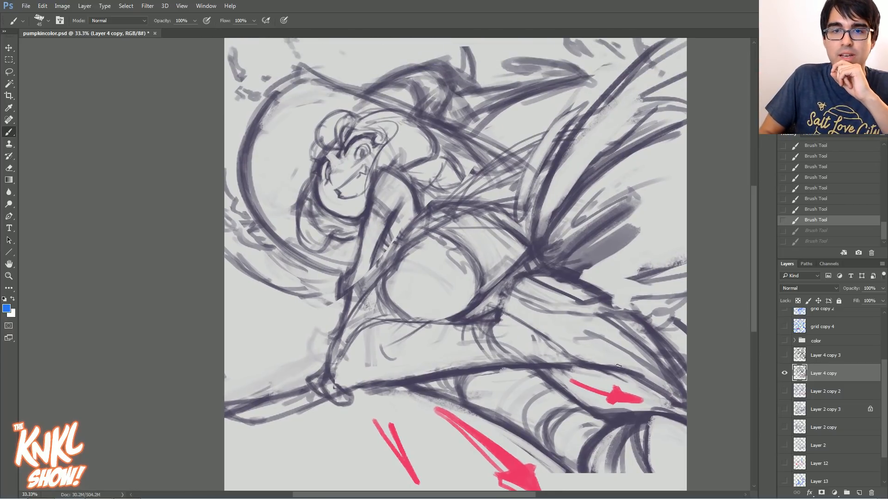
Try a long curved blue arrow sweeping across the body toward the supporting hand, and revert the history to before it
mouse_move(621, 292)
mouse_down()
mouse_move(562, 277)
mouse_move(284, 355)
mouse_up()
drag(252, 312, 233, 359)
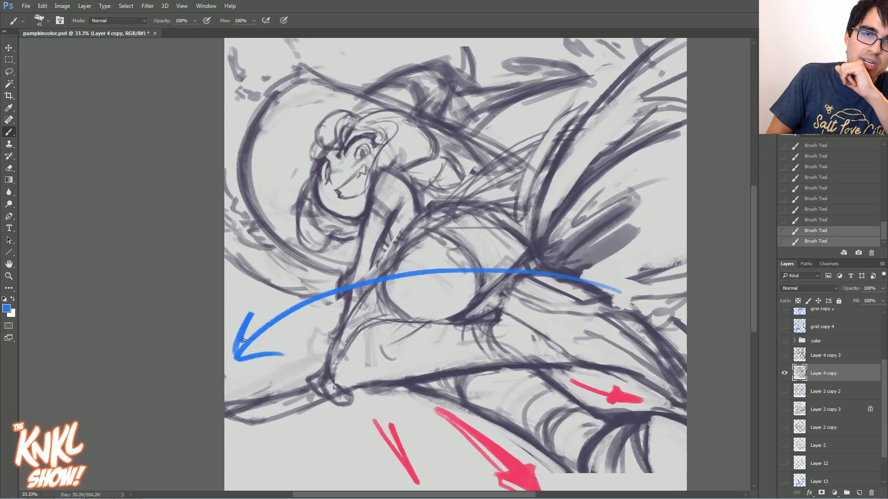
click(819, 231)
click(814, 220)
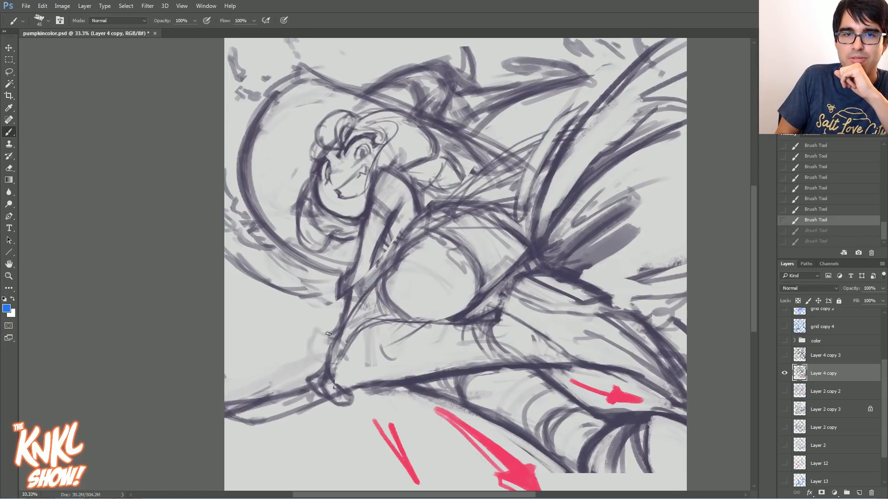
Paint long blue looping sweeps across the torso, from the cape behind the hips to the hat brim, on Layer 4 copy
mouse_move(665, 225)
mouse_down()
mouse_move(467, 204)
mouse_move(393, 273)
mouse_up()
mouse_move(245, 291)
mouse_down()
mouse_move(462, 205)
mouse_move(665, 227)
mouse_move(371, 281)
mouse_up()
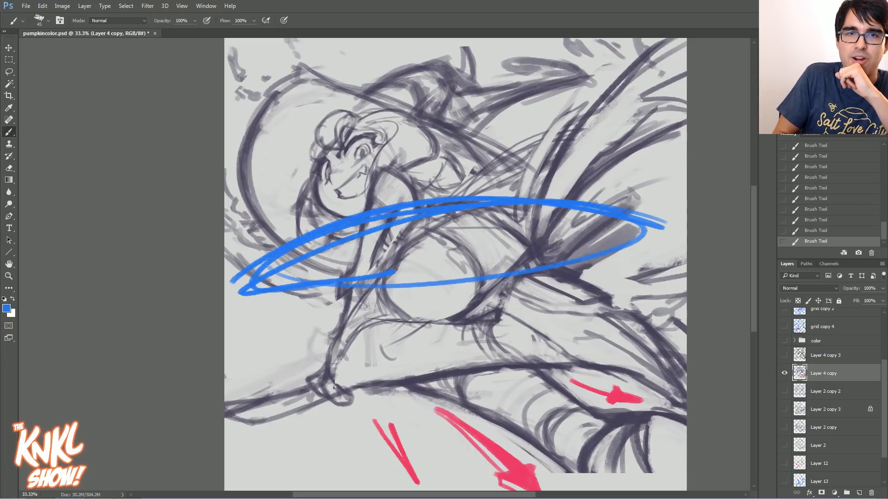
click(824, 230)
mouse_move(278, 296)
mouse_down()
mouse_move(656, 245)
mouse_move(592, 217)
mouse_move(599, 156)
mouse_up()
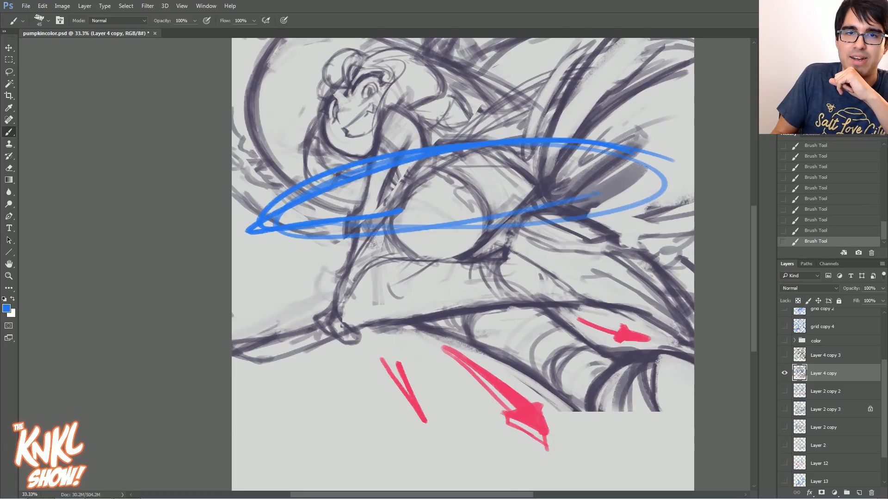
Paint blue arrows along the thigh, broom handle and lower leg, plus a broad blue arc following the legs
drag(653, 465, 592, 406)
mouse_move(592, 407)
mouse_down()
mouse_move(617, 447)
mouse_move(645, 428)
mouse_up()
drag(525, 273, 389, 307)
mouse_move(430, 278)
mouse_down()
mouse_move(386, 311)
mouse_move(420, 316)
mouse_up()
drag(329, 327, 234, 396)
mouse_move(233, 396)
mouse_down()
mouse_move(267, 384)
mouse_move(236, 388)
mouse_up()
drag(605, 362, 259, 418)
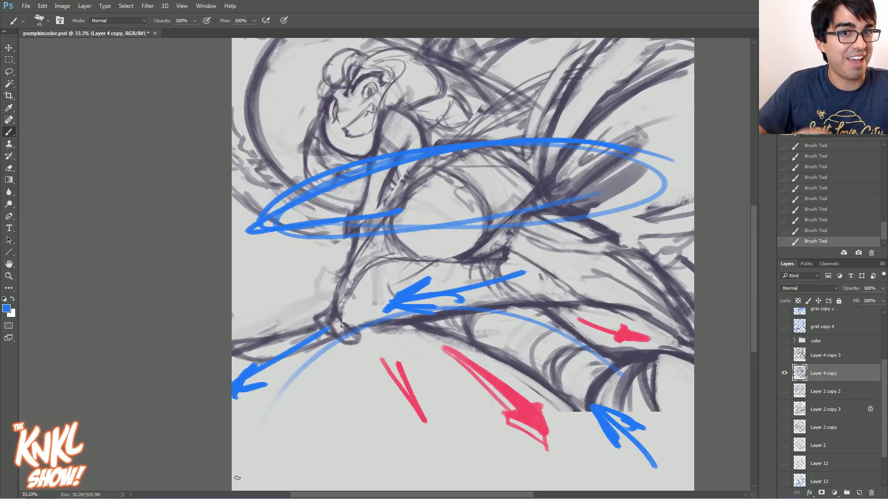
Revert the history to before the blue sweeps and arrows on Layer 4 copy
click(824, 220)
click(822, 197)
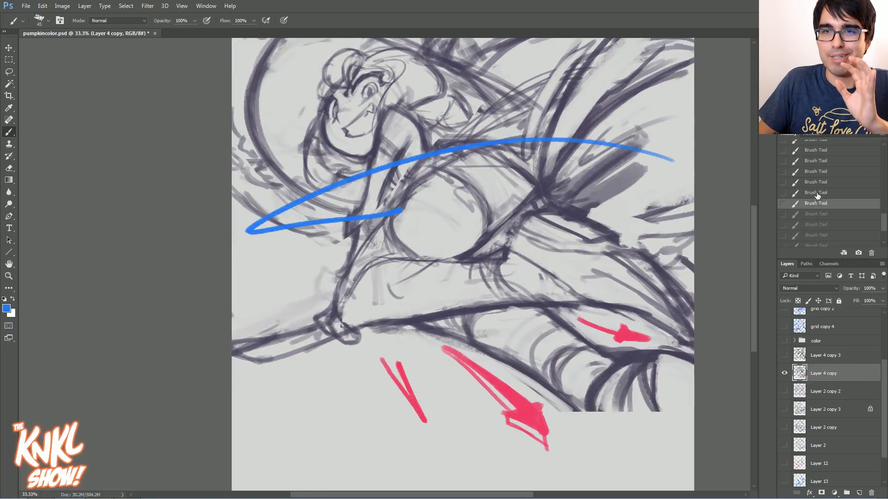
click(817, 195)
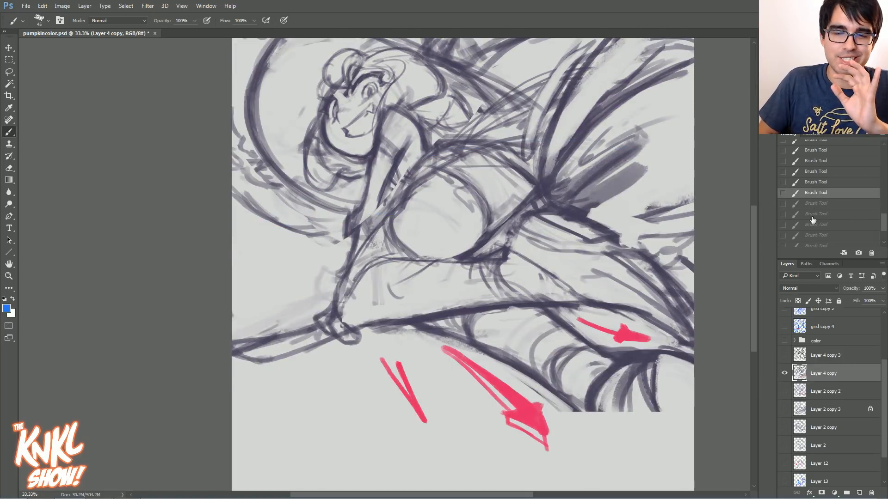
Hide Layer 4 copy and display Layer 4 copy 3, the more detailed dark sketch, as the active layer
click(783, 375)
click(785, 355)
click(798, 355)
mouse_move(444, 232)
mouse_down()
mouse_move(404, 285)
mouse_move(412, 288)
mouse_move(376, 318)
mouse_up()
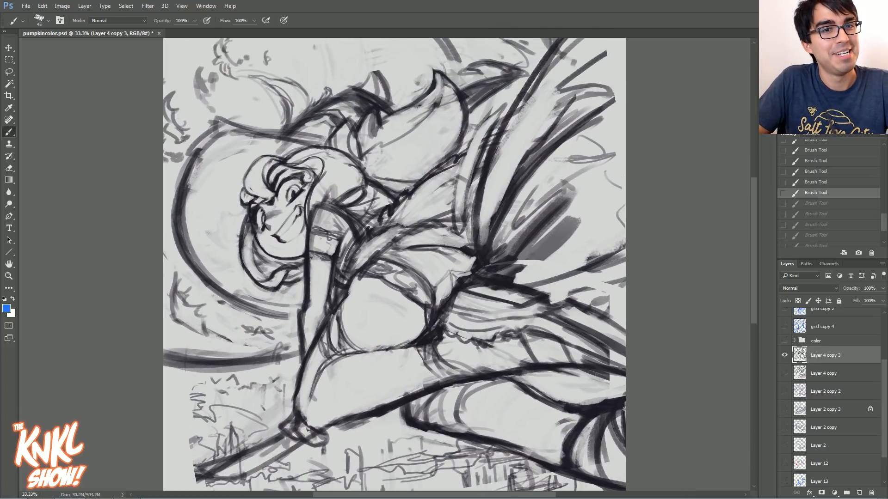
mouse_move(828, 83)
mouse_down()
mouse_move(828, 91)
mouse_move(827, 83)
mouse_up()
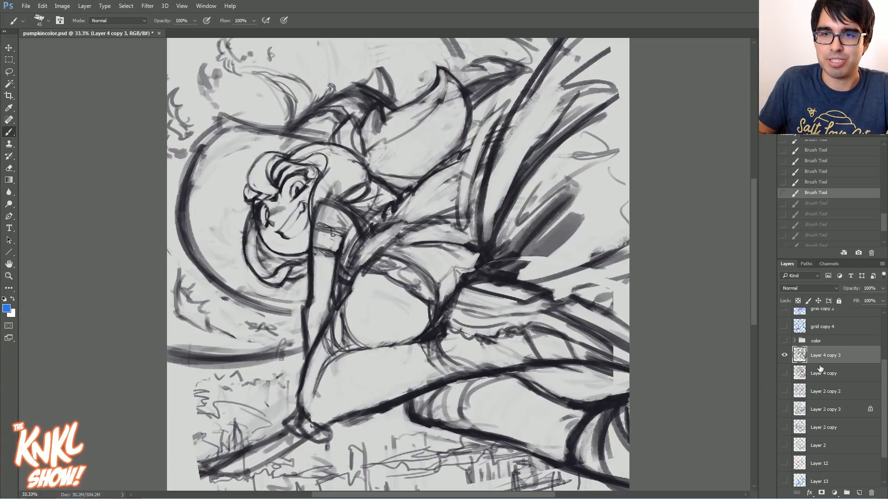
Paint blue strokes along the cape's fanning folds and the fabric edge radiating from the waist
mouse_move(492, 264)
mouse_down()
mouse_move(542, 82)
mouse_move(592, 94)
mouse_up()
drag(497, 241, 530, 202)
drag(517, 262, 629, 259)
mouse_move(485, 190)
mouse_down()
mouse_move(544, 78)
mouse_move(508, 142)
mouse_up()
drag(539, 122, 584, 93)
key(space)
drag(478, 209, 496, 200)
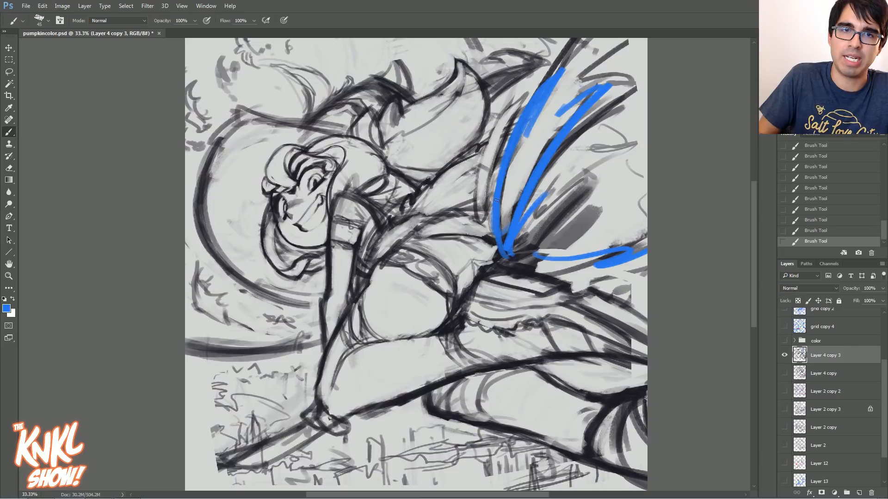
Paint blue outlines and zigzag folds over the dress fabric behind the arm and the ragged cloth edge beyond the hips
mouse_move(398, 236)
mouse_down()
mouse_move(377, 261)
mouse_move(483, 167)
mouse_move(463, 189)
mouse_up()
drag(463, 194, 481, 171)
mouse_move(384, 252)
mouse_down()
mouse_move(445, 207)
mouse_move(481, 207)
mouse_move(428, 231)
mouse_move(411, 224)
mouse_up()
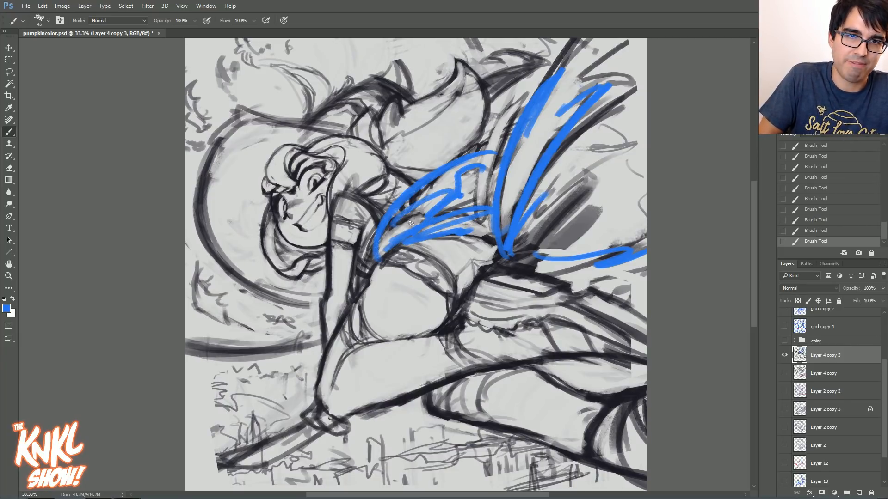
drag(635, 287, 608, 314)
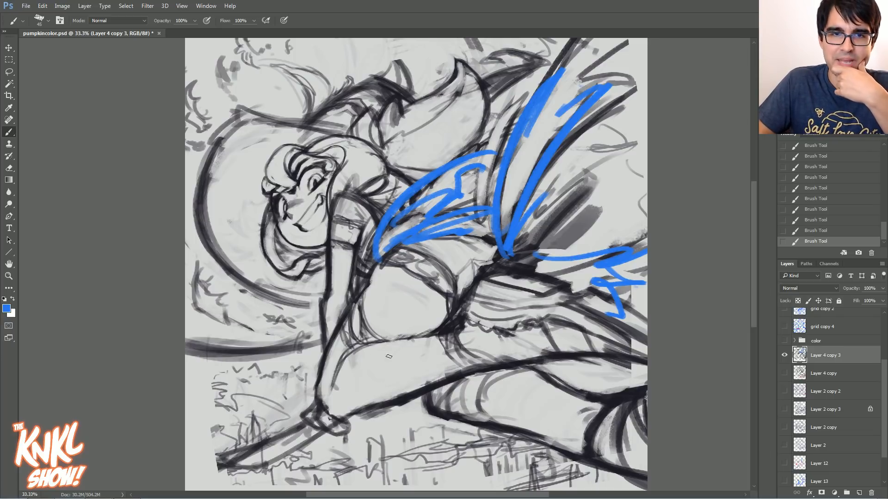
Paint blue contours around the hip and supporting arm, and a series of curved cross-contours along the thigh
drag(391, 339, 373, 288)
drag(359, 353, 351, 310)
drag(393, 338, 343, 360)
mouse_move(365, 276)
mouse_down()
mouse_move(327, 359)
mouse_move(354, 423)
mouse_up()
mouse_move(372, 349)
mouse_down()
mouse_move(397, 400)
mouse_move(386, 397)
mouse_up()
mouse_move(407, 339)
mouse_down()
mouse_move(423, 390)
mouse_move(441, 382)
mouse_up()
drag(446, 329, 465, 374)
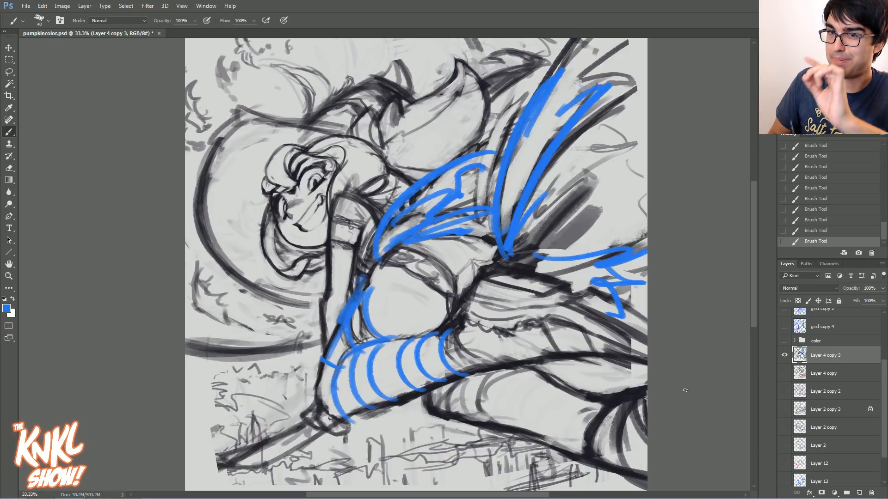
Revert the history to before the blue marks on Layer 4 copy 3
click(831, 179)
click(841, 189)
mouse_move(883, 234)
mouse_down()
mouse_move(884, 200)
mouse_move(835, 171)
mouse_move(827, 217)
mouse_up()
click(847, 184)
scroll(823, 182, up, 2)
click(821, 177)
Check Layer 4 copy and hide it again, and display Layer 4 copy 3 together with the color group
click(786, 388)
click(784, 380)
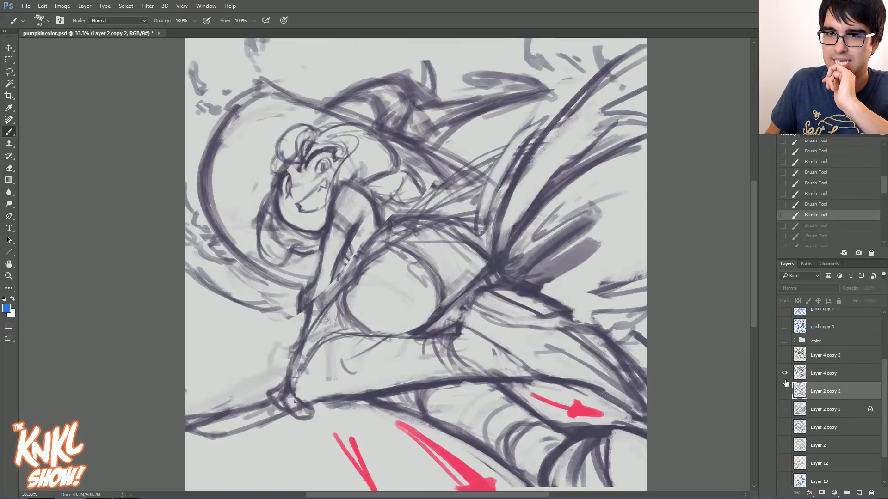
click(784, 373)
click(784, 355)
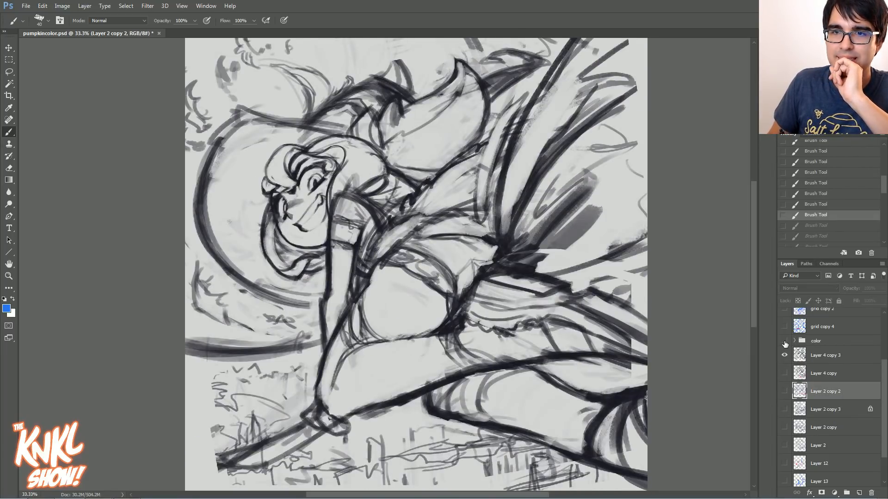
click(785, 341)
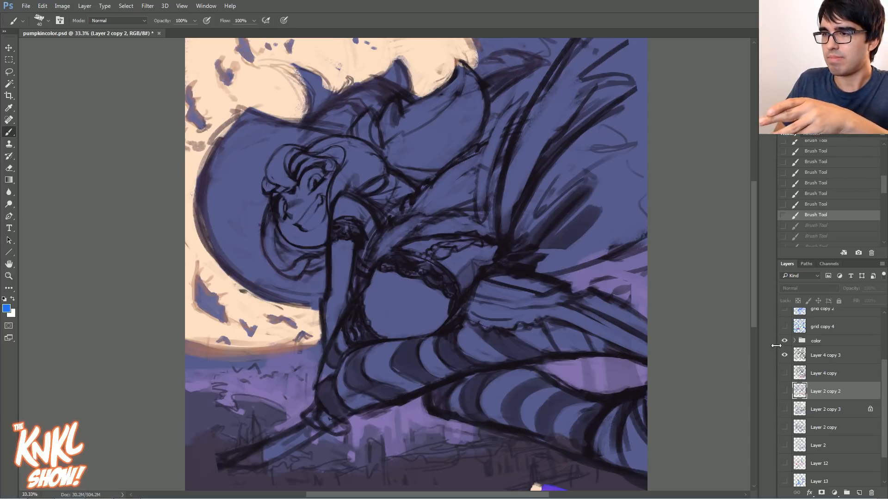
Expand the color group, make Layer 4 copy 4 active and unlock its transparent pixels
key(ctrl+plus)
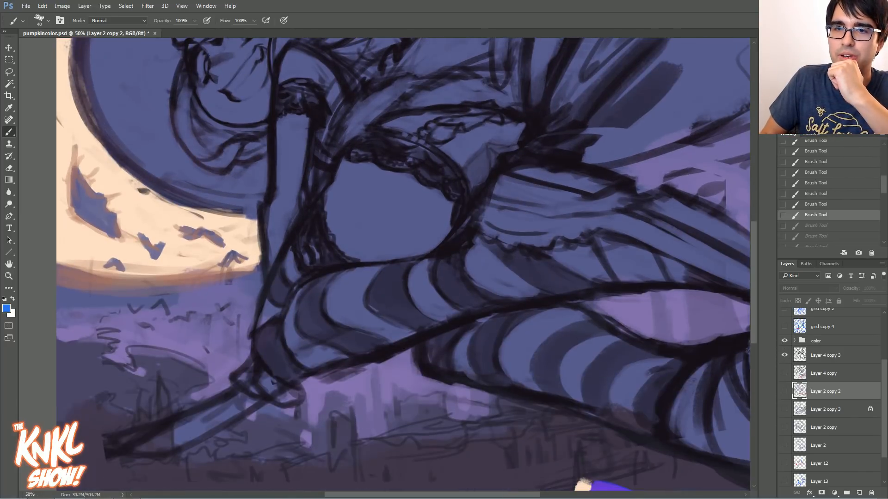
click(814, 355)
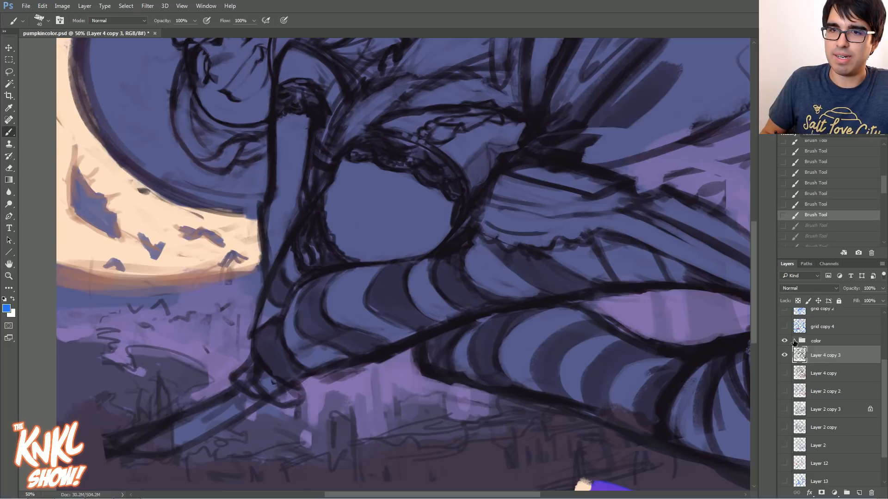
click(794, 340)
click(828, 374)
click(798, 301)
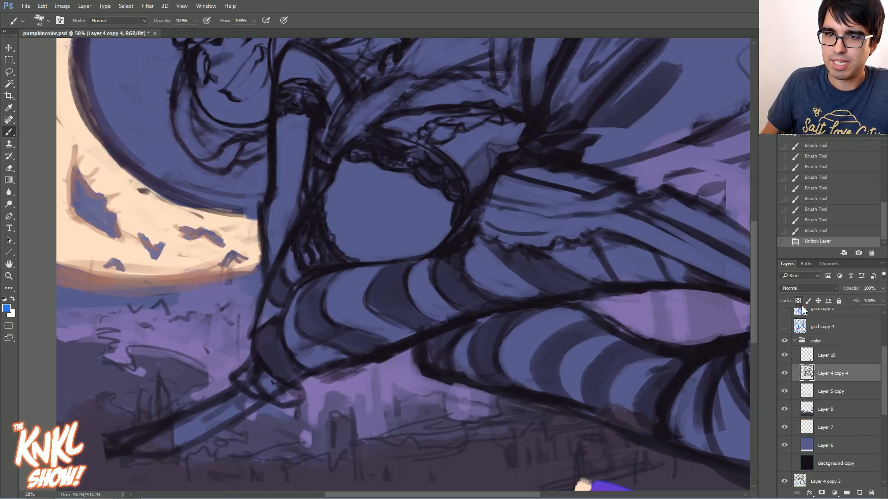
Try tracing the upper leg's stocking stripes with curved blue strokes, and revert the history to before them
mouse_move(416, 332)
mouse_down()
mouse_move(383, 272)
mouse_move(445, 319)
mouse_up()
drag(352, 272, 393, 342)
drag(321, 292, 367, 355)
mouse_move(315, 369)
mouse_down()
mouse_move(277, 335)
mouse_move(289, 311)
mouse_up()
drag(448, 262, 468, 303)
drag(472, 254, 497, 303)
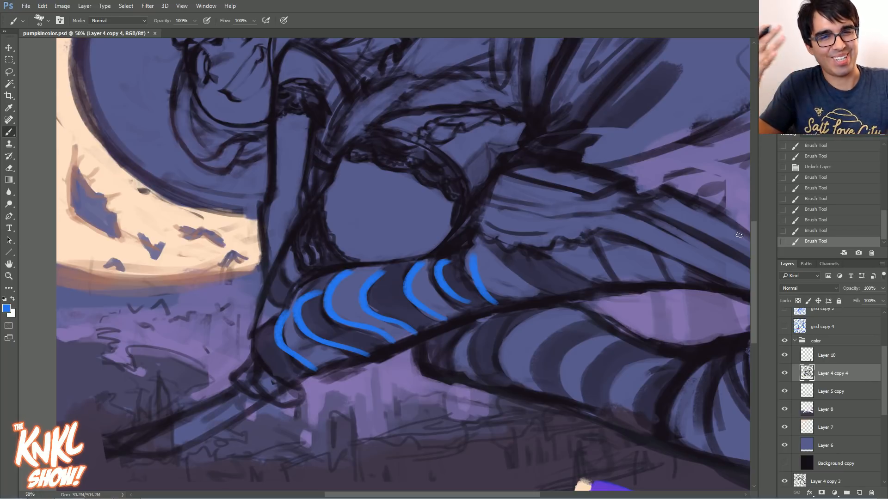
click(817, 167)
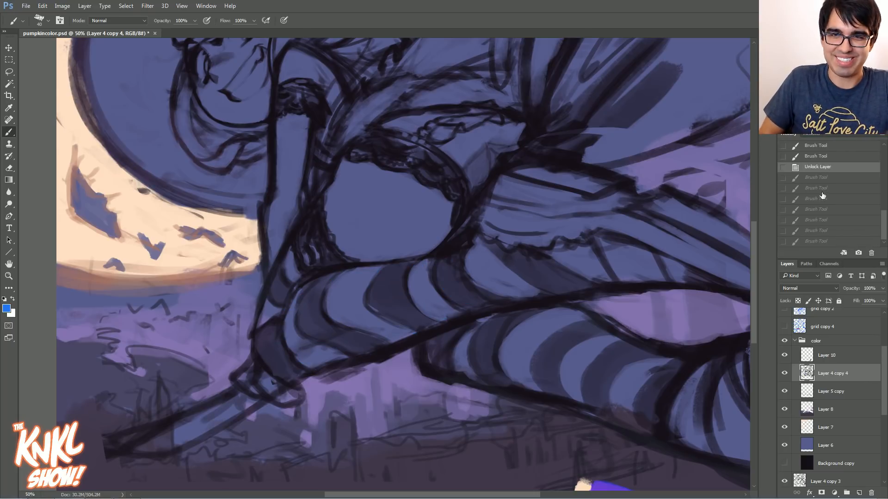
Sample the sky's muted blue in the foreground Color Picker to examine its values, and cancel the dialog
scroll(402, 263, up, 5)
key(ctrl+minus)
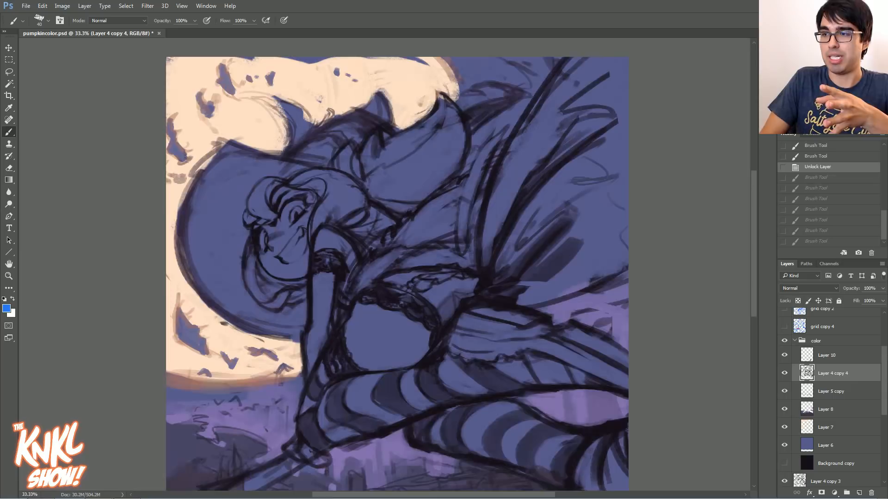
drag(398, 277, 419, 219)
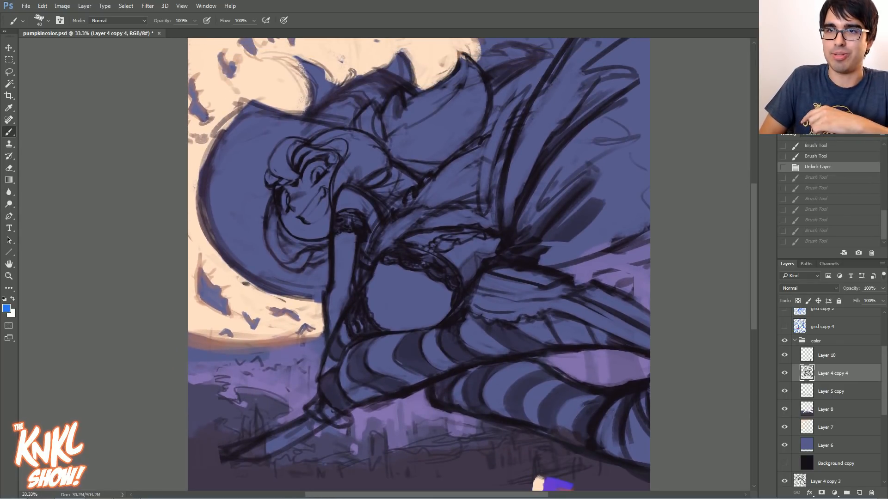
key(ctrl+minus)
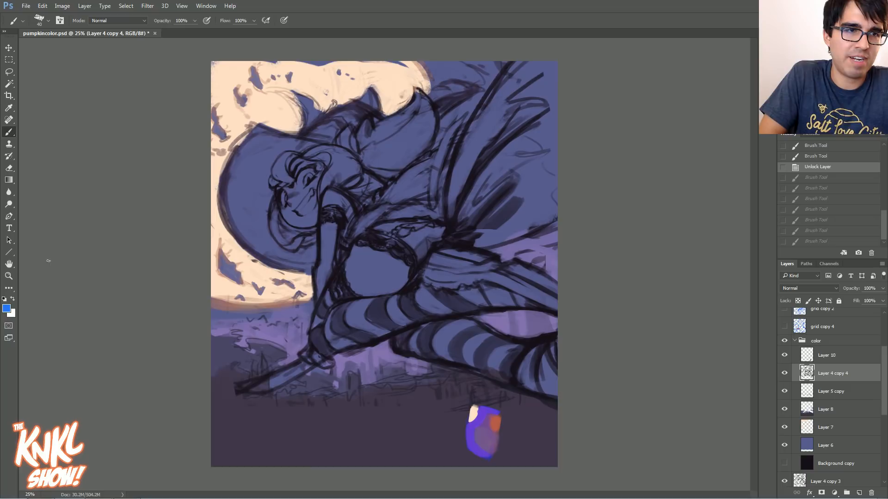
click(7, 310)
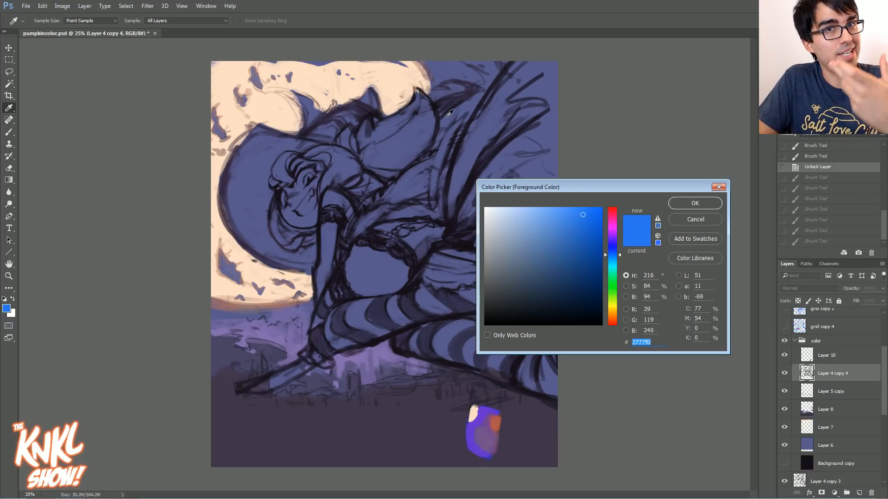
click(456, 69)
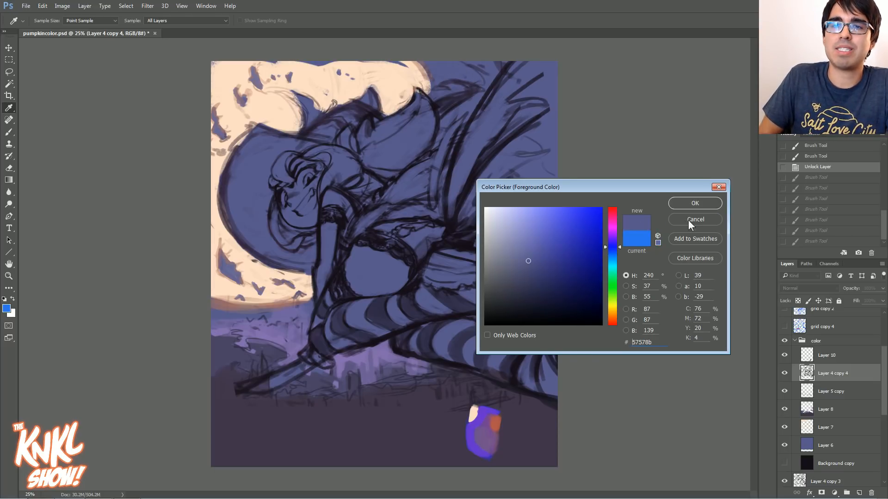
click(688, 220)
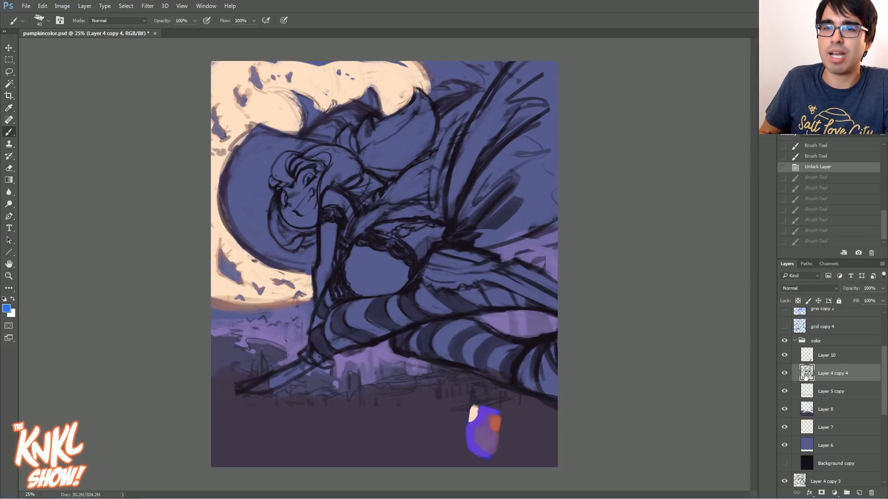
Hide Layer 8 and Layer 7 in the color group, and fill the whole of Layer 6 with its muted blue
click(784, 410)
click(786, 426)
click(823, 447)
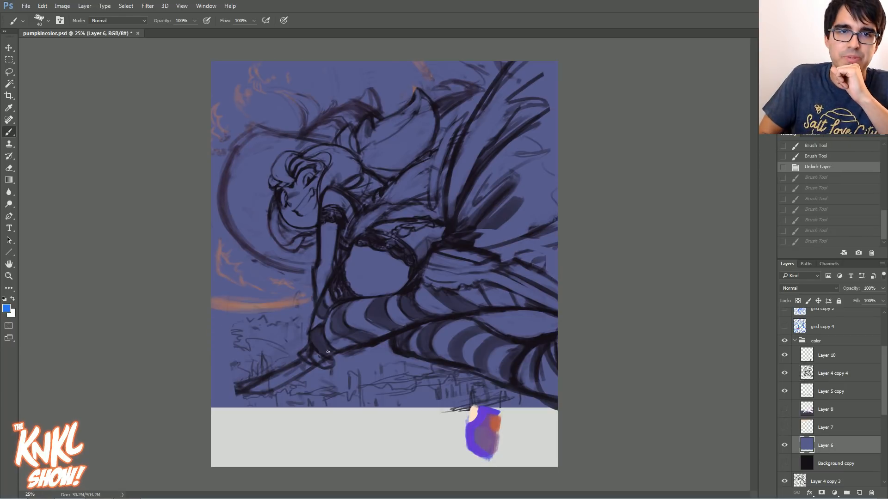
key(alt+BackSpace)
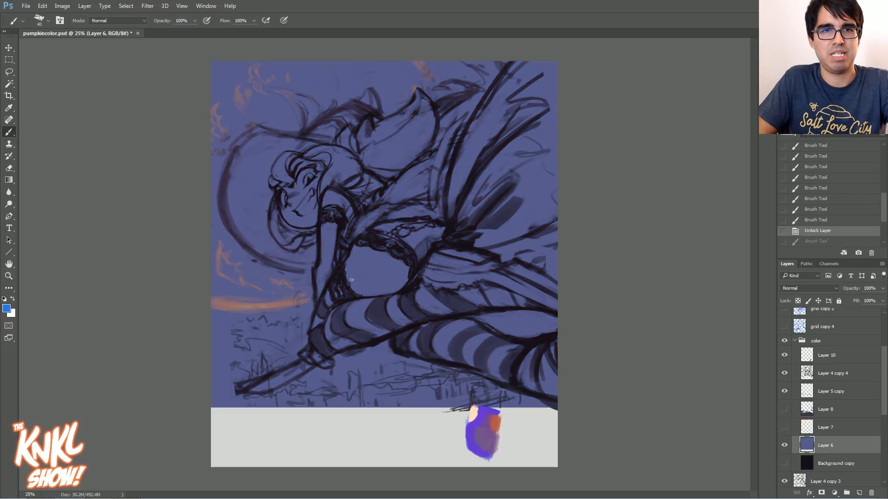
key(Return)
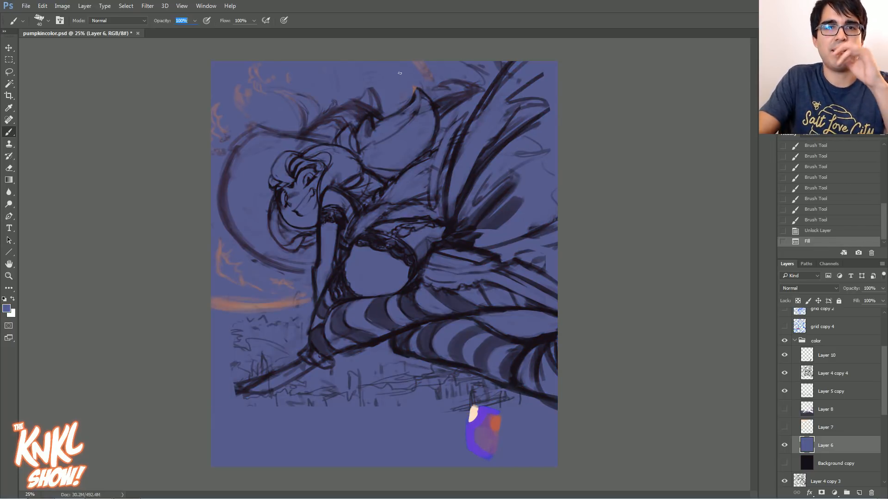
Sample the cream swatch and the muted blue background in the Color Picker, and set the foreground colour to saturated blue 1417c1
key(ctrl+plus)
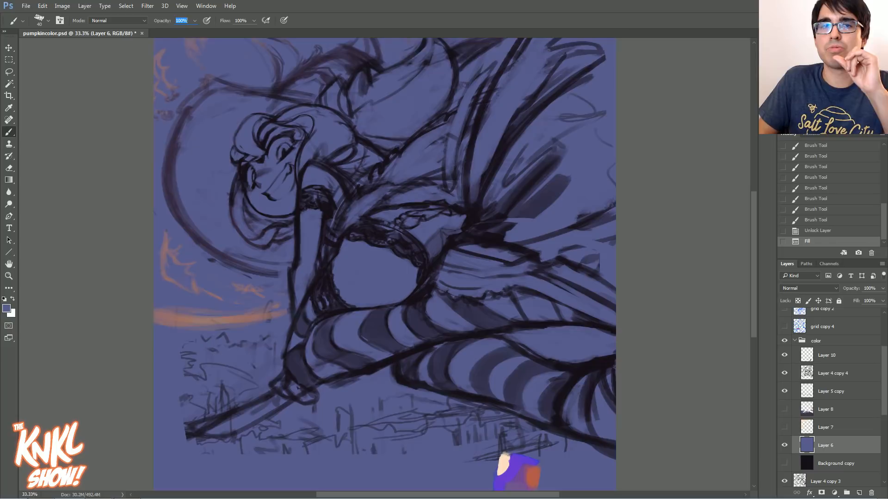
scroll(419, 263, up, 3)
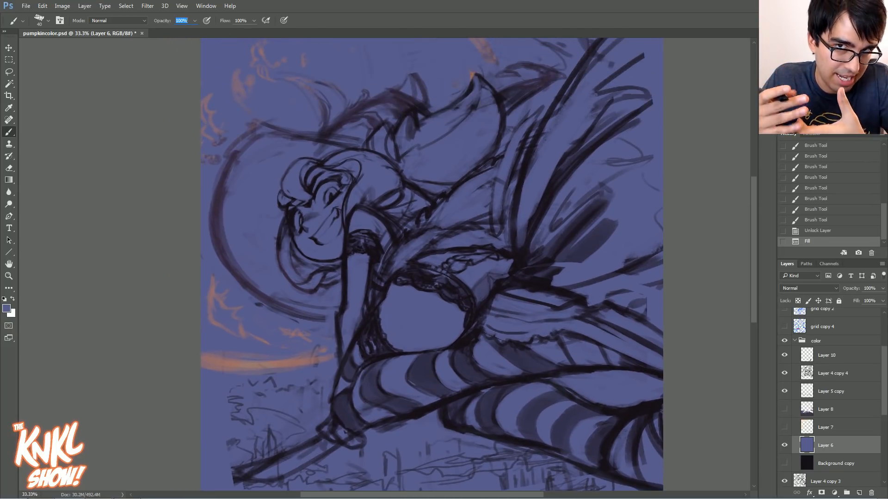
scroll(419, 264, down, 5)
key(ctrl+plus)
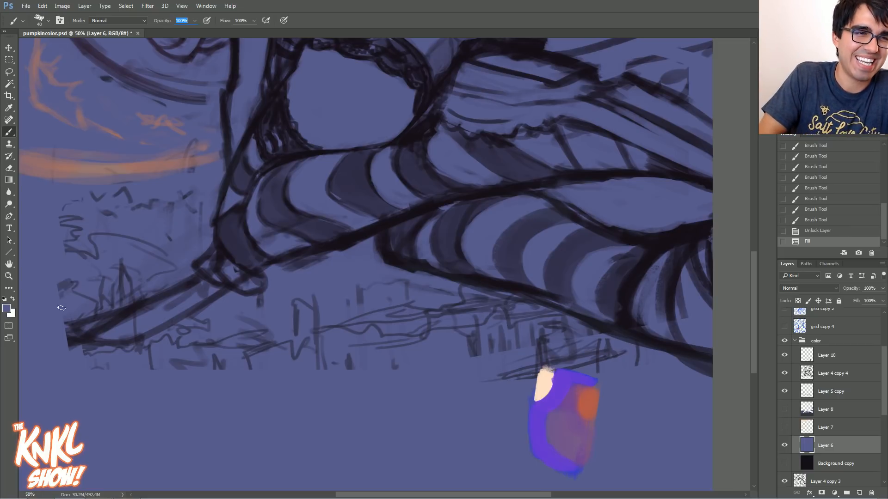
click(6, 308)
click(548, 382)
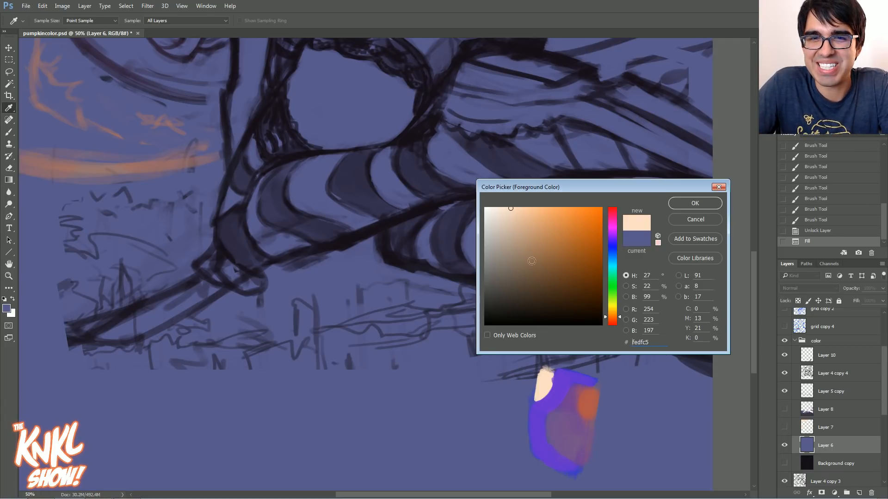
click(164, 193)
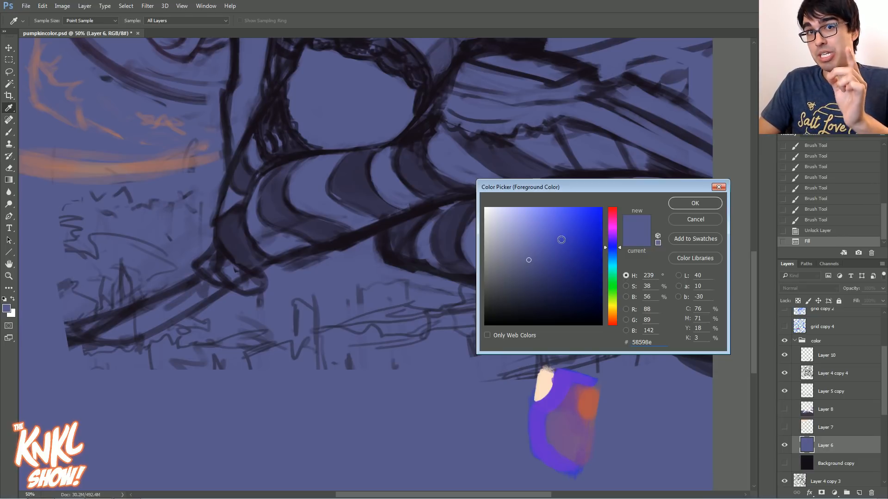
mouse_move(546, 256)
mouse_down()
mouse_move(591, 240)
mouse_move(539, 248)
mouse_move(590, 236)
mouse_up()
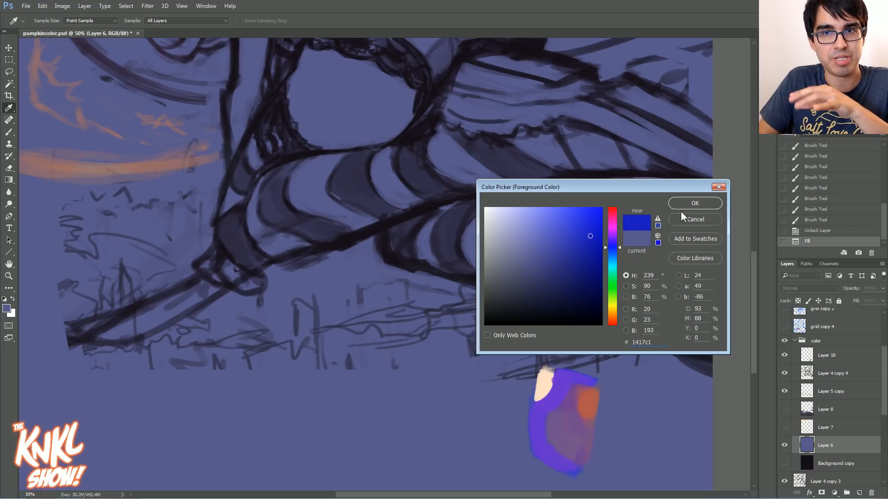
click(682, 204)
Try filling Layer 6 with the saturated blue, and revert the history to the muted blue fill
key(alt+BackSpace)
drag(504, 106, 542, 366)
click(816, 234)
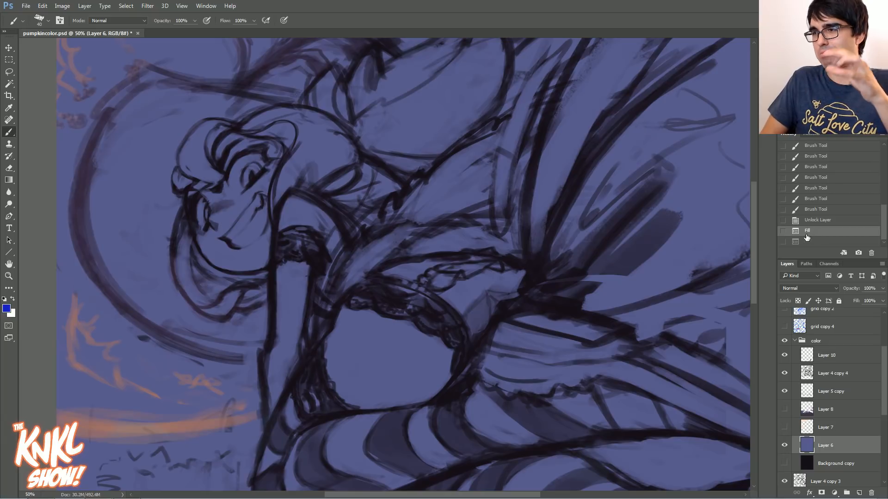
Compare the saturated blue and muted blue fills of Layer 6 in the history, ending on the muted blue
click(810, 239)
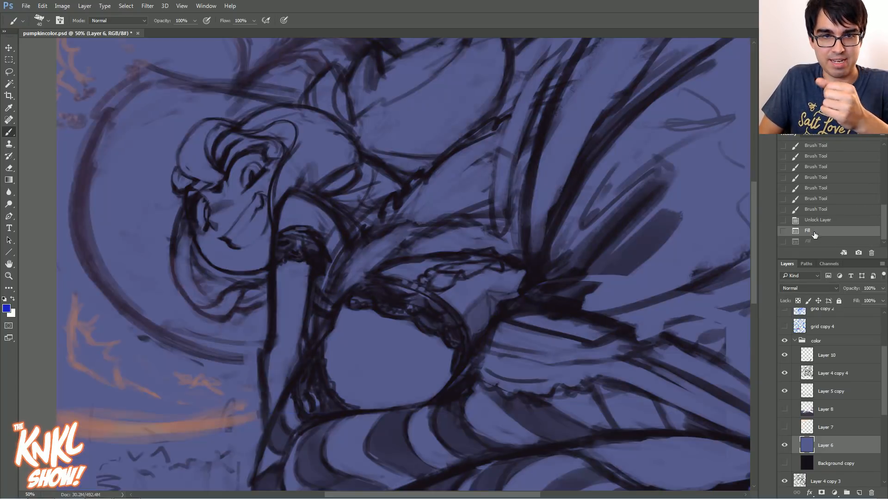
click(810, 234)
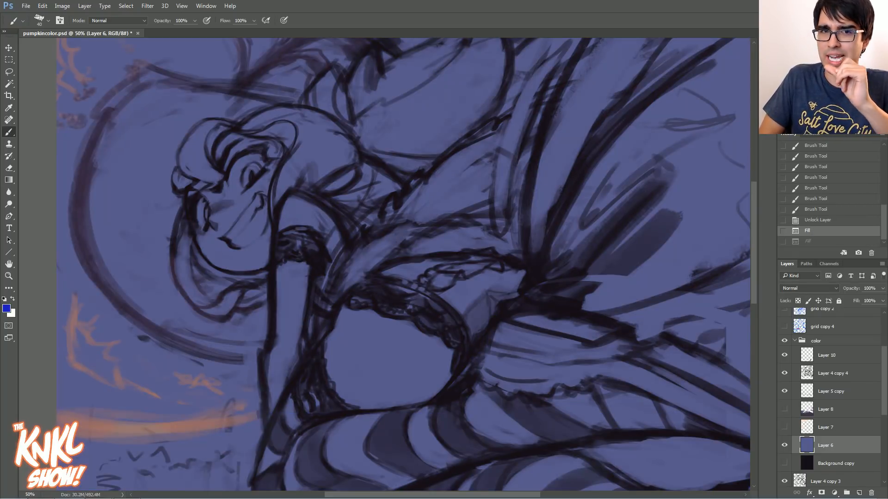
Sample the muted blue background in the Color Picker, and set the foreground colour to saturated orange ff6f18
scroll(402, 263, down, 5)
click(6, 309)
click(377, 261)
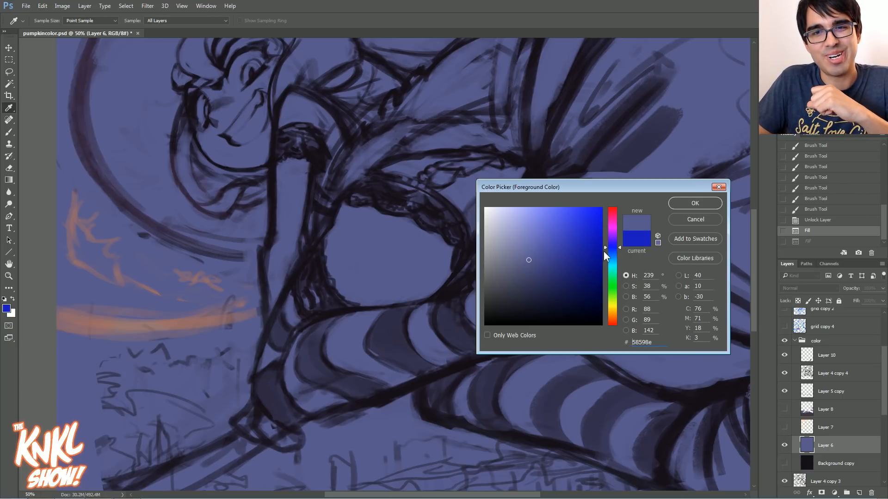
mouse_move(614, 305)
mouse_down()
mouse_move(615, 321)
mouse_move(618, 235)
mouse_move(623, 318)
mouse_up()
mouse_move(528, 260)
mouse_down()
mouse_move(512, 211)
mouse_move(601, 208)
mouse_up()
key(b)
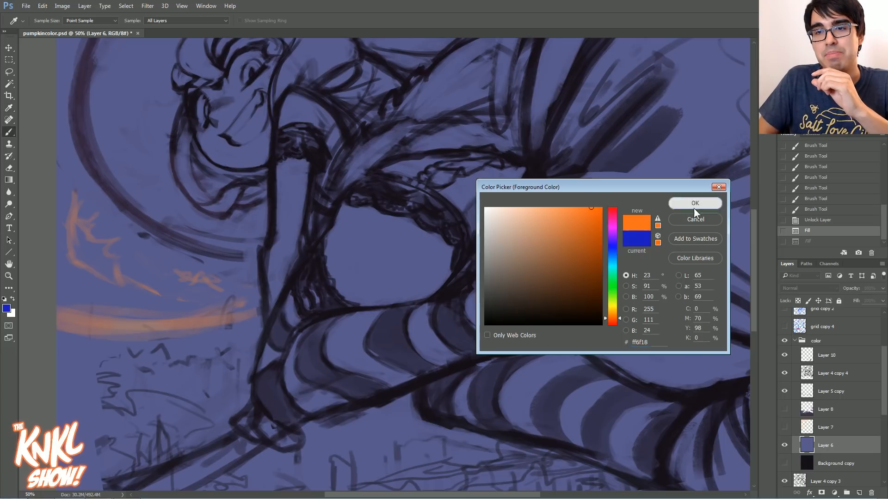
click(694, 203)
Show Layer 7, lock its transparent pixels, and fill the moon shape with the saturated orange
click(784, 428)
click(832, 435)
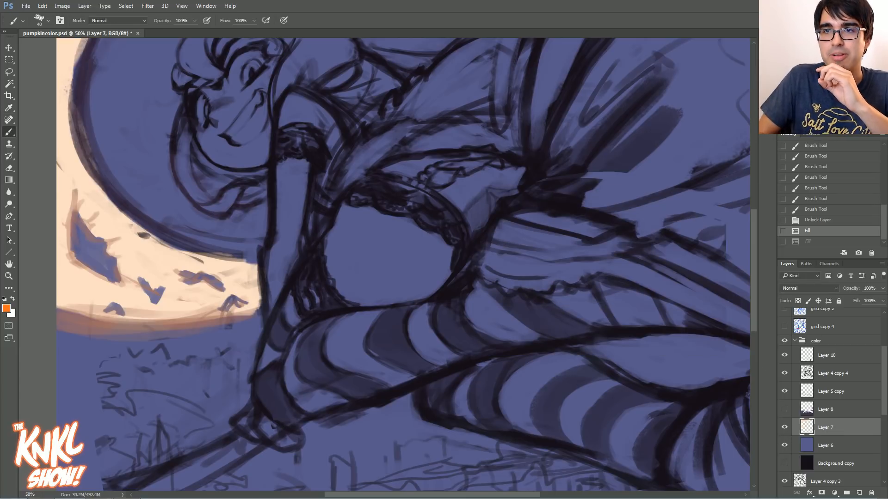
scroll(407, 264, up, 3)
click(798, 301)
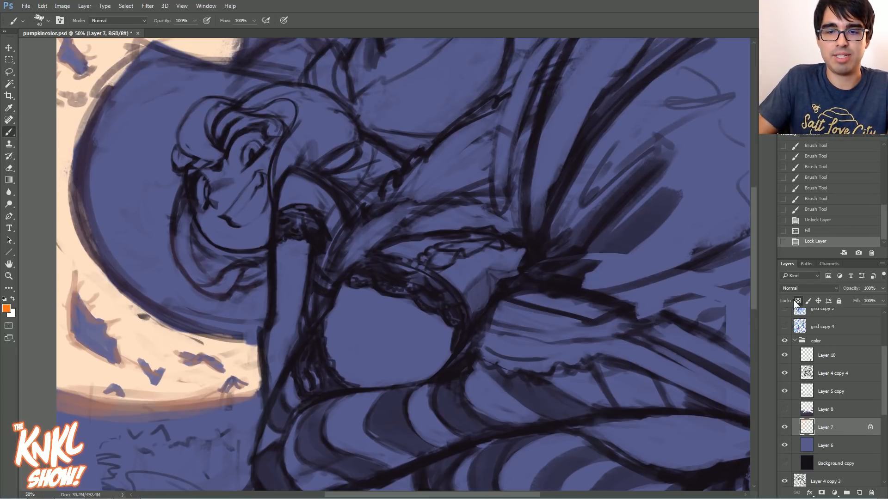
key(shift+BackSpace)
key(Return)
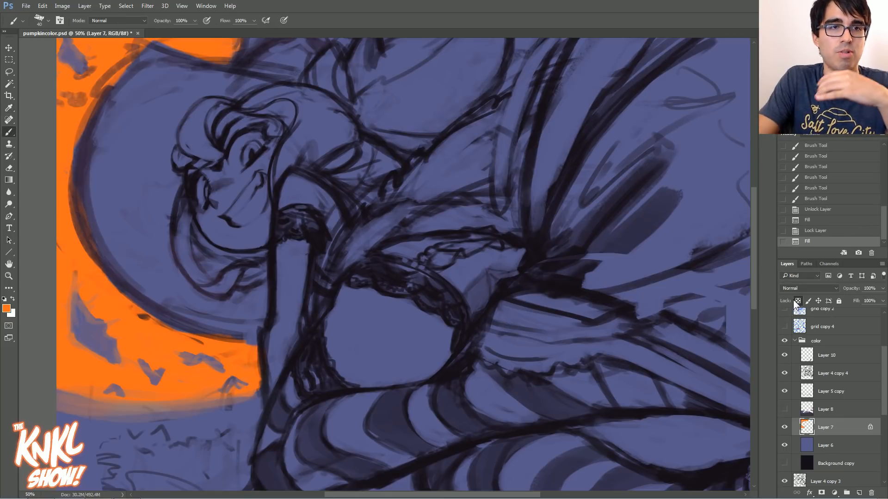
Lighten the orange moon on Layer 7 with a Hue/Saturation adjustment, setting Lightness to +65
key(ctrl+minus)
drag(517, 469, 567, 481)
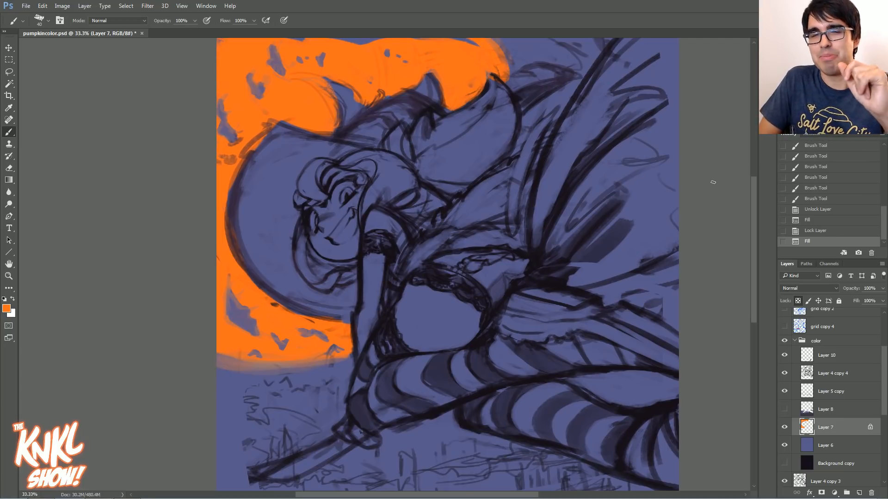
key(ctrl+u)
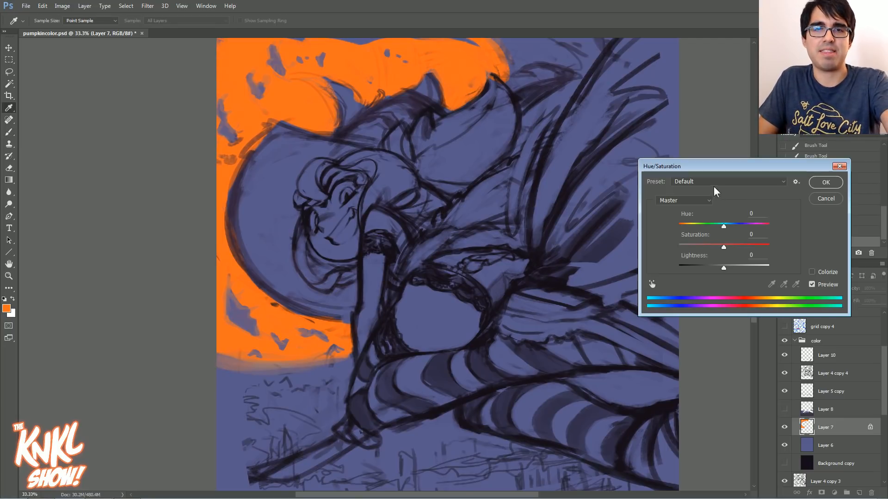
drag(723, 266, 755, 267)
click(826, 198)
key(ctrl+u)
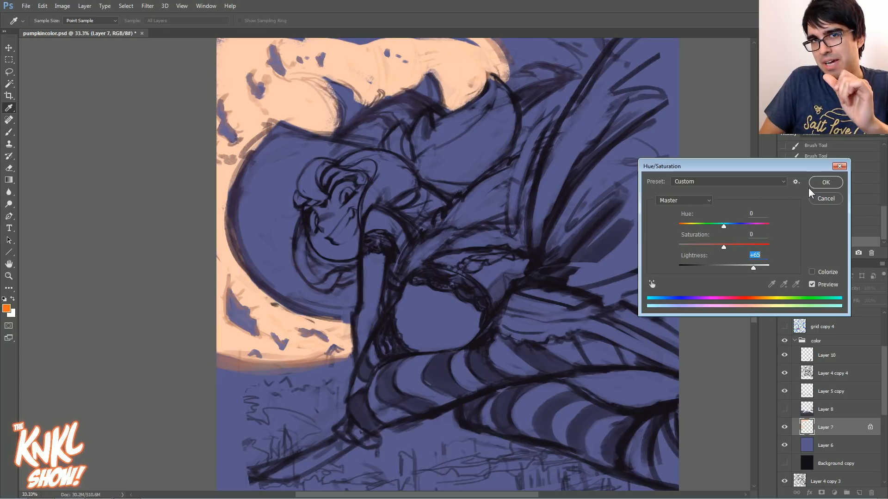
click(822, 184)
key(b)
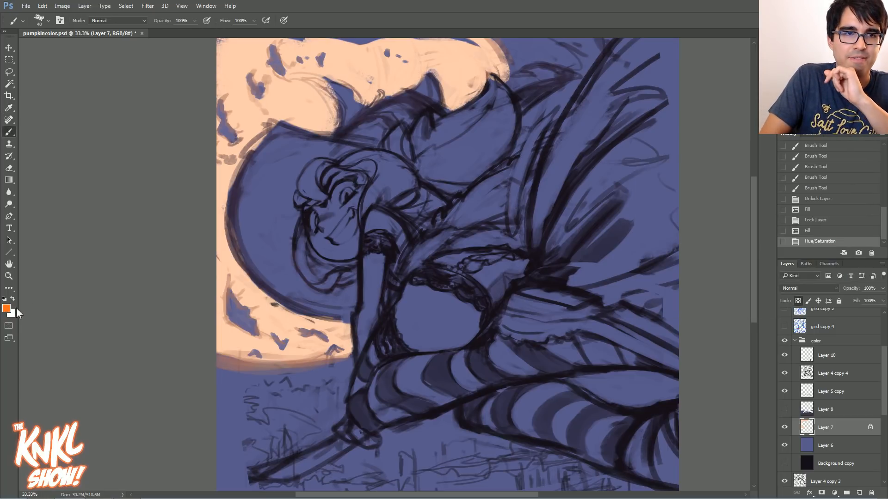
Sample the moon's pale orange and the sky's muted blue in the Color Picker to compare their saturation, and cancel the dialog
click(7, 309)
click(326, 123)
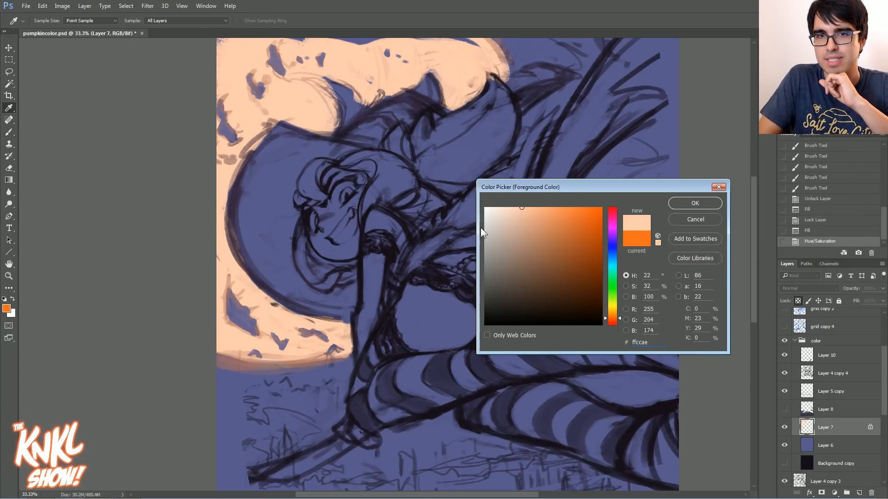
drag(523, 209, 527, 207)
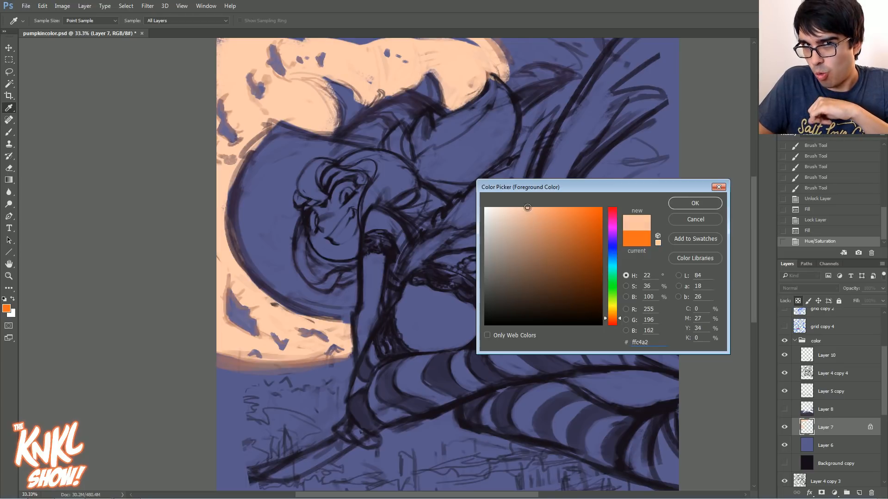
click(544, 44)
drag(531, 262, 537, 258)
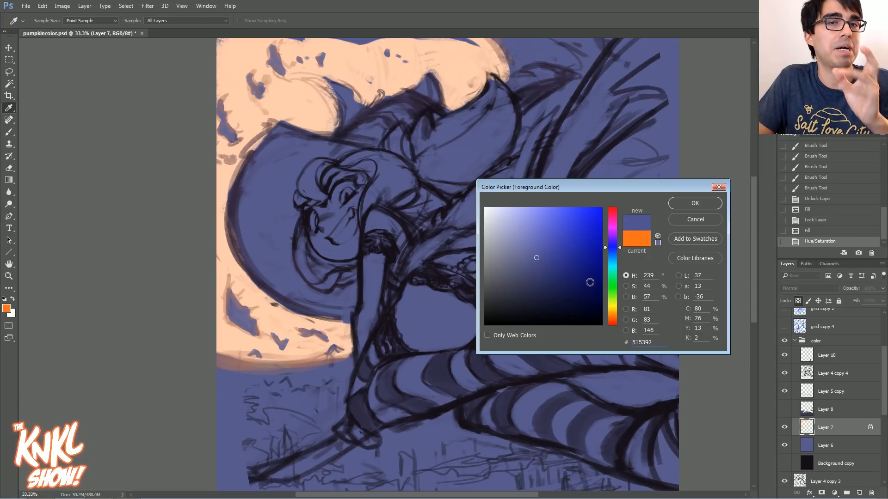
click(701, 224)
Show Layer 8 with the purple ground and background shapes in the color group
click(784, 409)
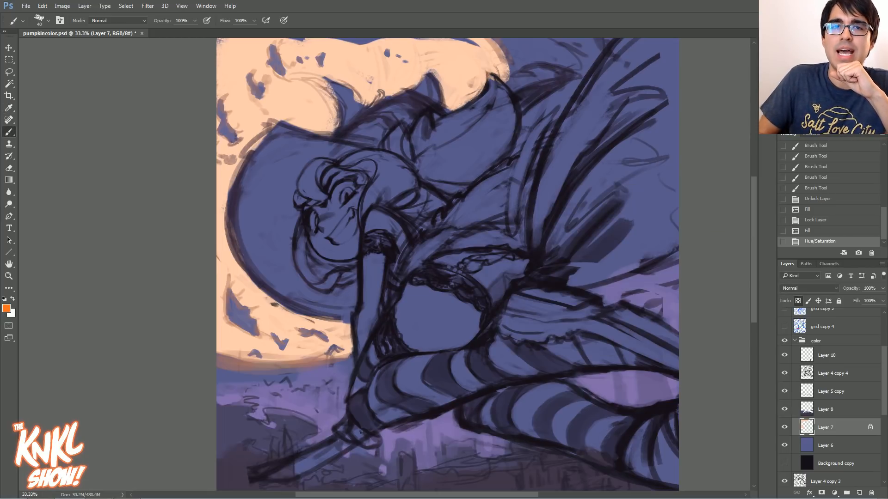
drag(546, 351, 553, 263)
key(ctrl+plus)
drag(633, 344, 546, 231)
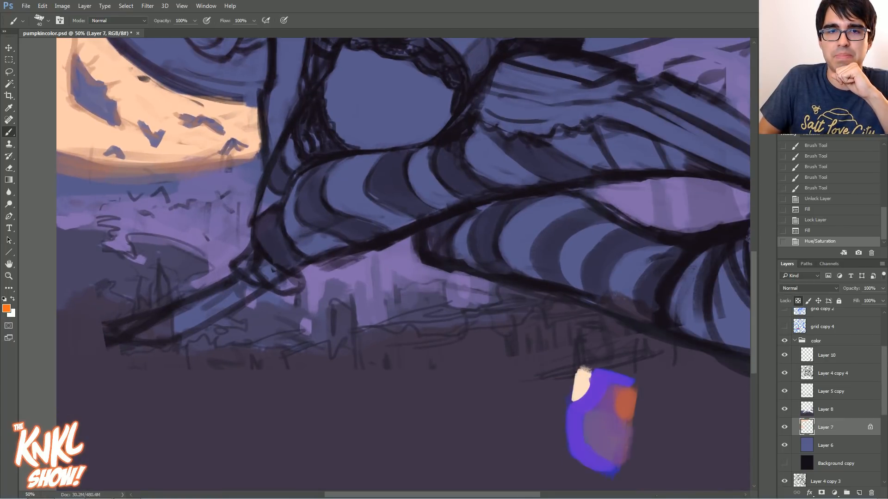
Sample the dark purple ground, the muted blue figure and the lighter purple background in the foreground Color Picker to compare their values
click(11, 313)
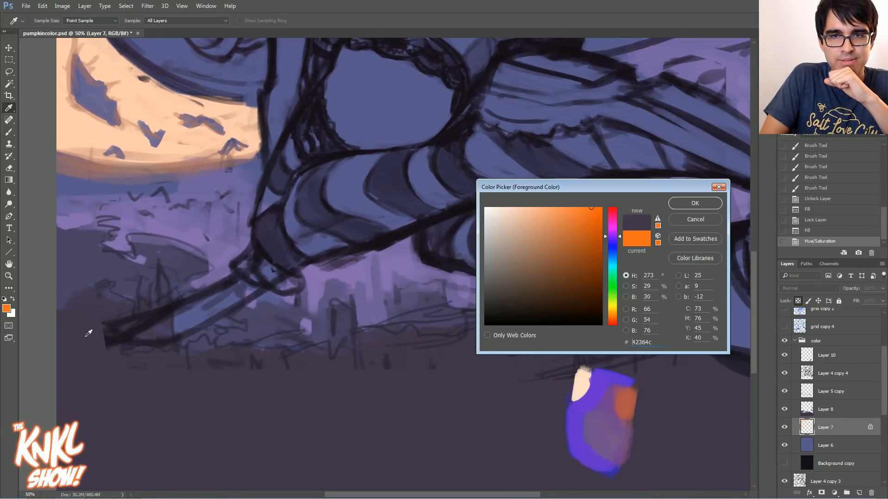
drag(88, 329, 391, 325)
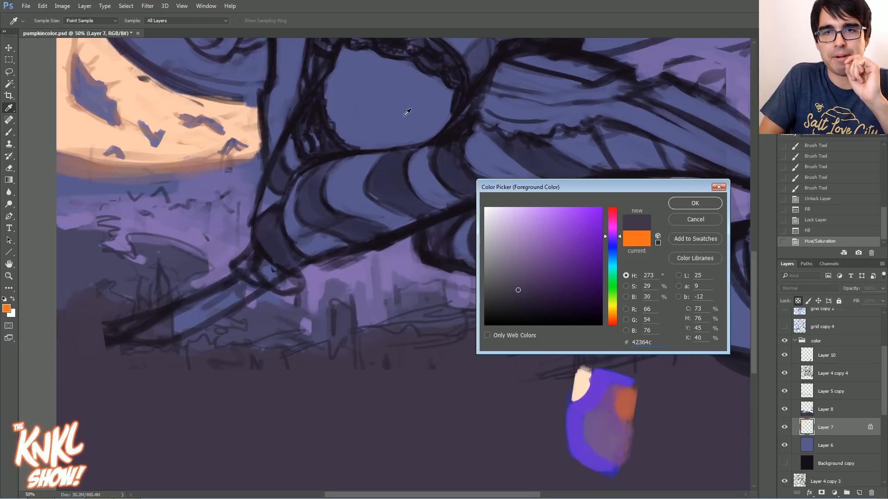
click(393, 98)
drag(620, 251, 621, 234)
click(370, 424)
click(520, 292)
drag(522, 290, 511, 286)
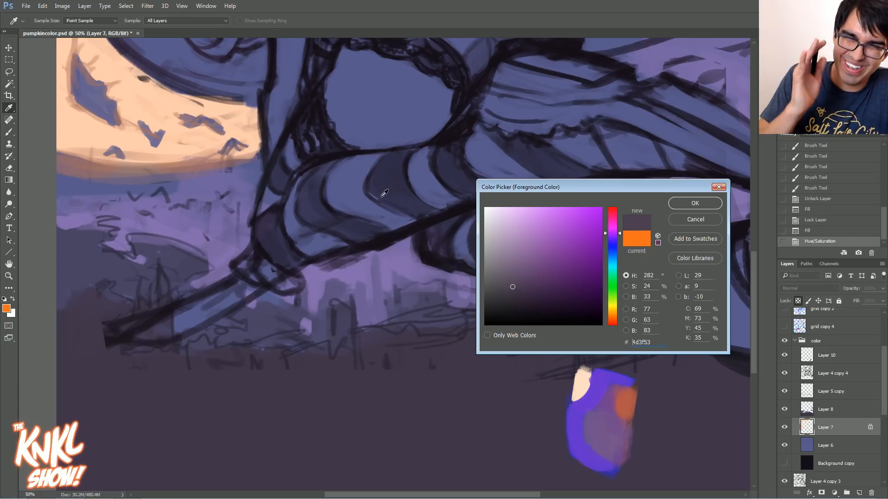
drag(363, 274, 318, 288)
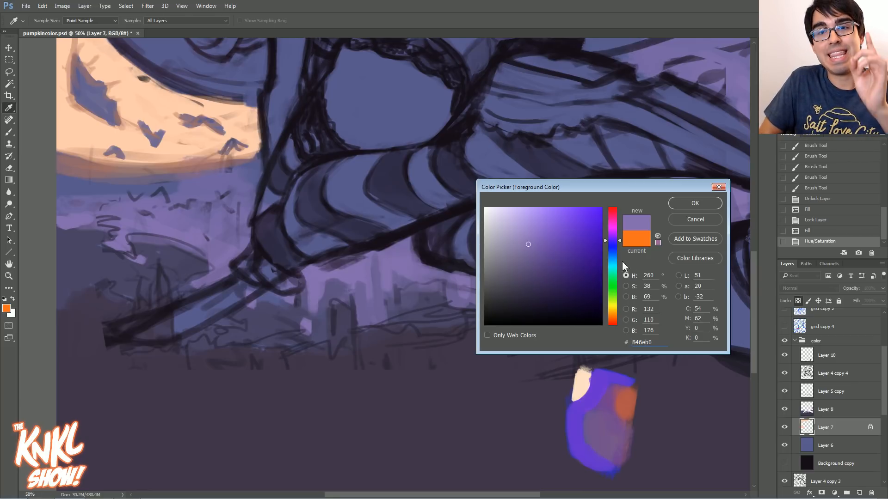
Shift the sampled purple through pink and red hues, and set the foreground colour to a saturated orange-red
drag(617, 243, 619, 214)
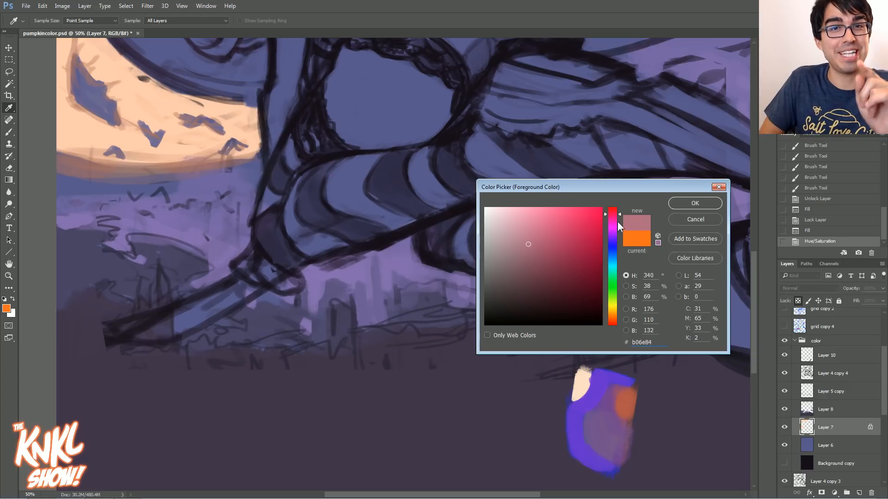
drag(587, 244, 619, 211)
drag(597, 216, 598, 221)
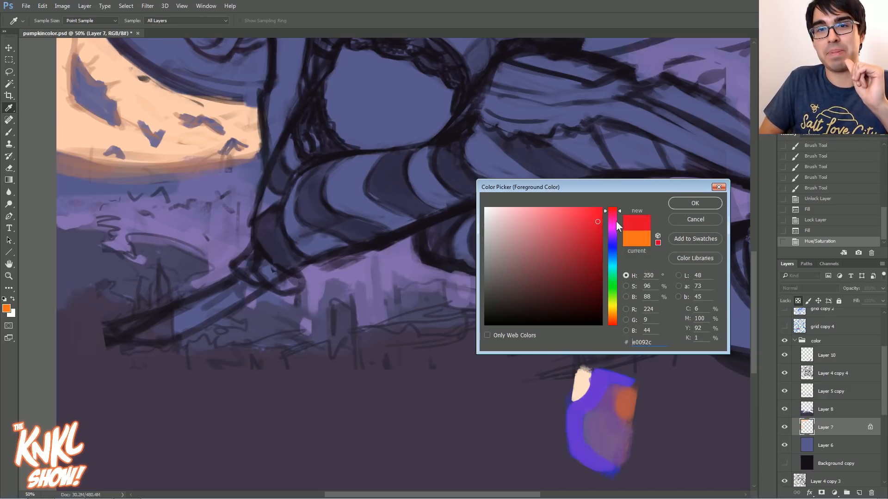
click(612, 319)
click(597, 217)
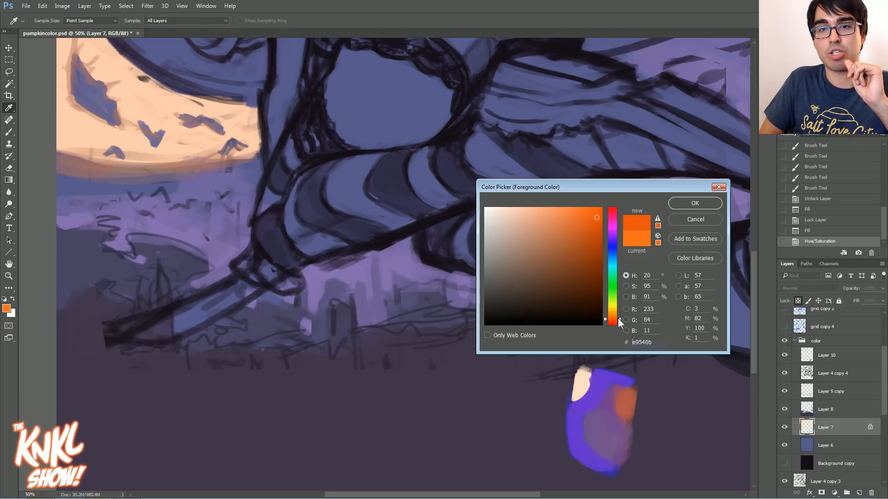
drag(617, 320, 618, 322)
click(694, 204)
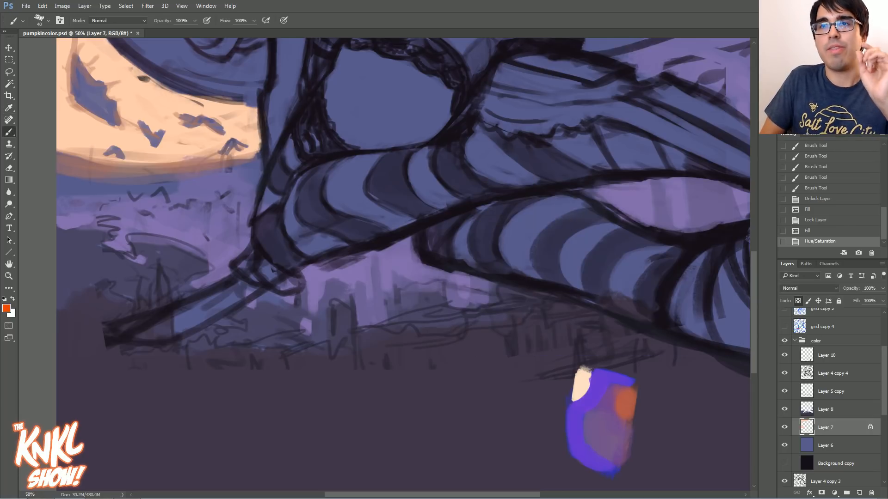
Add a new layer directly above Layer 5 copy in the color group for brush painting
key(b)
click(825, 394)
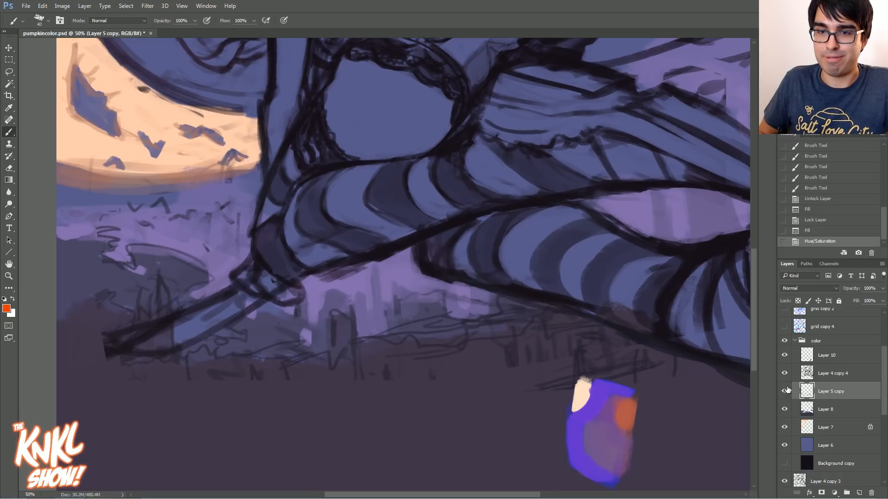
key(ctrl+shift+n)
key(Return)
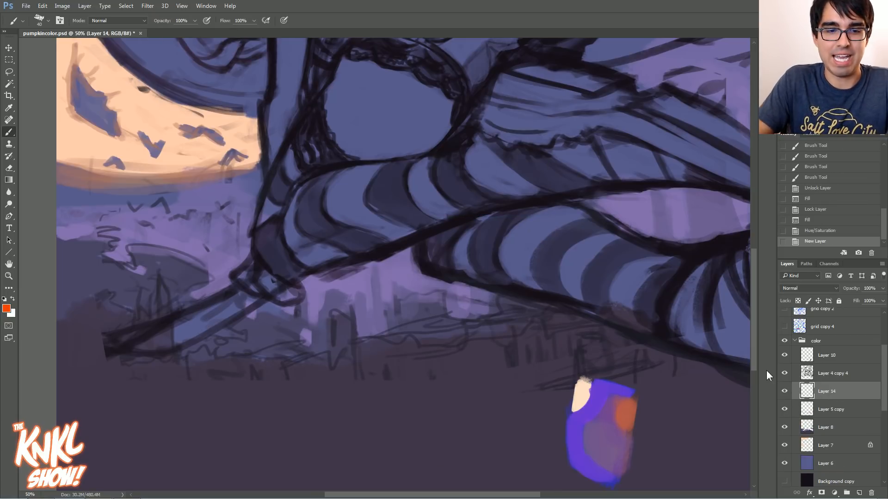
Enlarge the brush to about 125 and paint two light stripes of the upper stocking orange-red
drag(346, 196, 308, 265)
key(bracketright)
key(bracketright)
key(bracketright)
key(bracketright)
key(bracketright)
key(bracketright)
key(bracketright)
key(bracketright)
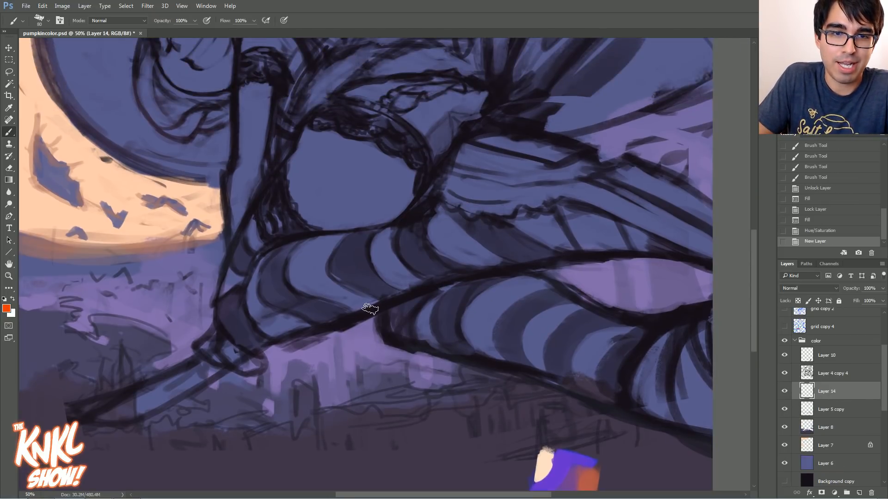
mouse_move(361, 301)
mouse_down()
mouse_move(321, 286)
mouse_move(349, 295)
mouse_move(311, 248)
mouse_move(335, 278)
mouse_up()
mouse_move(336, 279)
mouse_down()
mouse_move(311, 255)
mouse_move(334, 278)
mouse_move(333, 245)
mouse_up()
key(bracketleft)
mouse_move(373, 275)
mouse_down()
mouse_move(397, 278)
mouse_move(378, 244)
mouse_up()
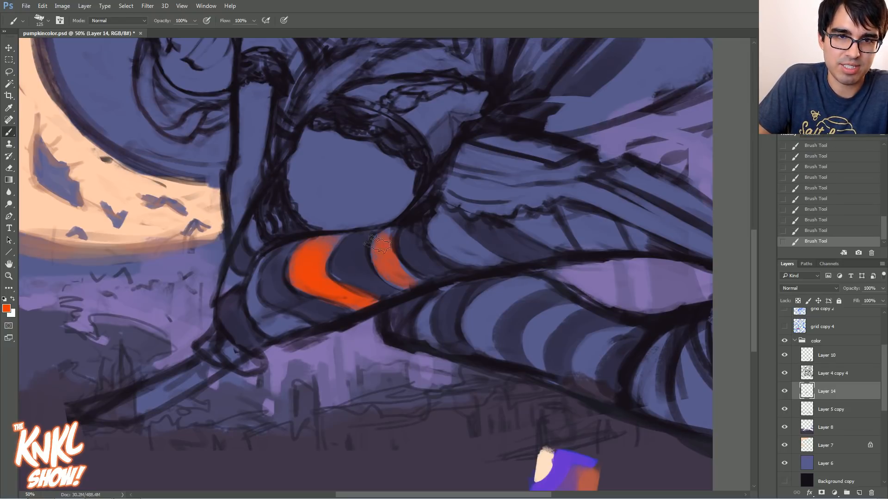
Set the foreground colour to a slightly yellower orange, and paint it over the two orange-red stocking stripes
click(6, 308)
drag(620, 321, 620, 318)
click(590, 215)
click(695, 203)
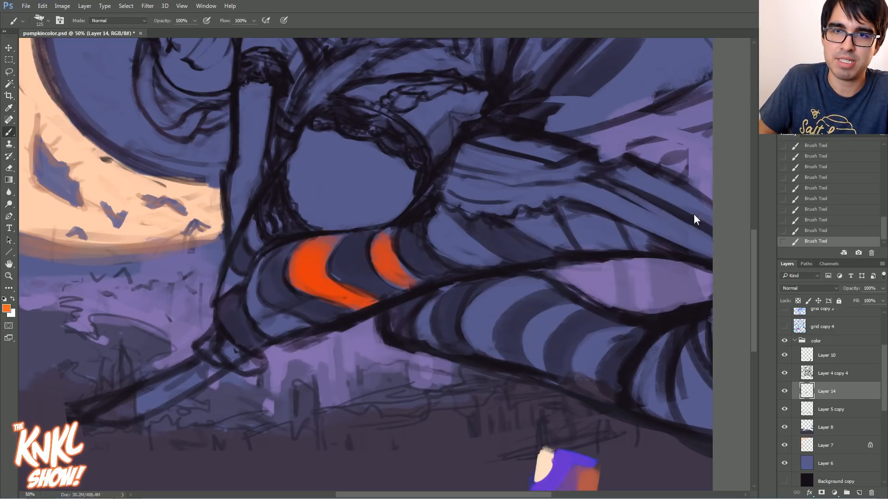
mouse_move(342, 273)
mouse_down()
mouse_move(324, 259)
mouse_move(316, 285)
mouse_up()
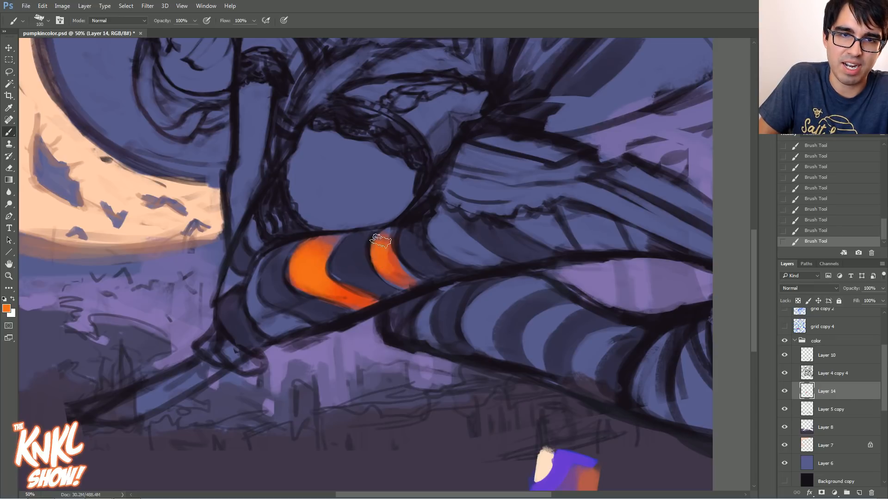
Paint the next two light stripes of the upper stocking toward the skirt in orange and orange-red, enlarging the brush to 175
mouse_move(428, 222)
mouse_down()
mouse_move(465, 245)
mouse_move(425, 236)
mouse_move(447, 232)
mouse_up()
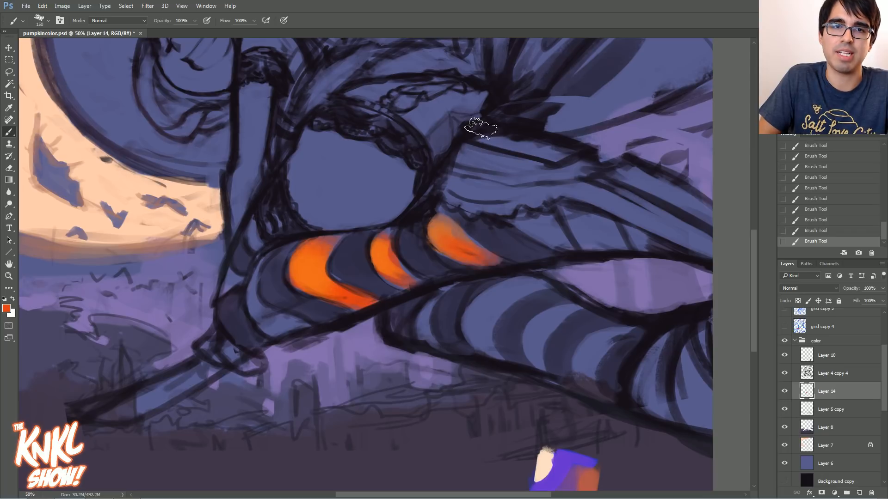
scroll(593, 224, down, 1)
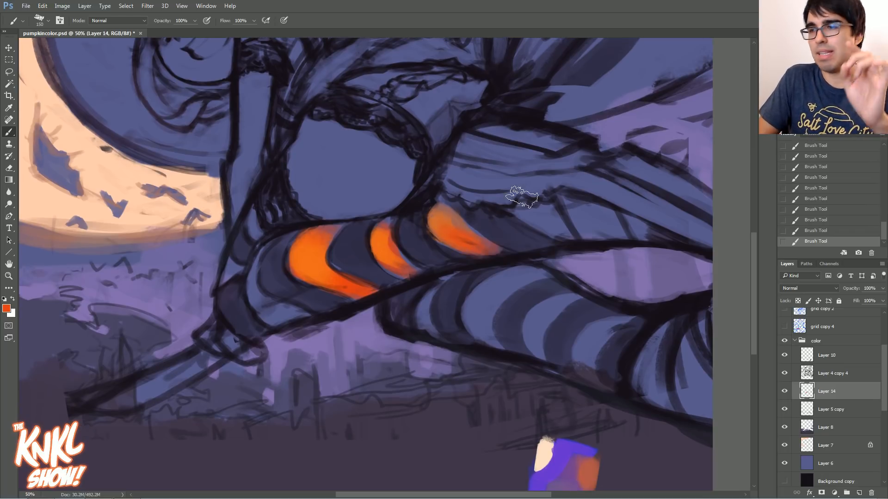
key(])
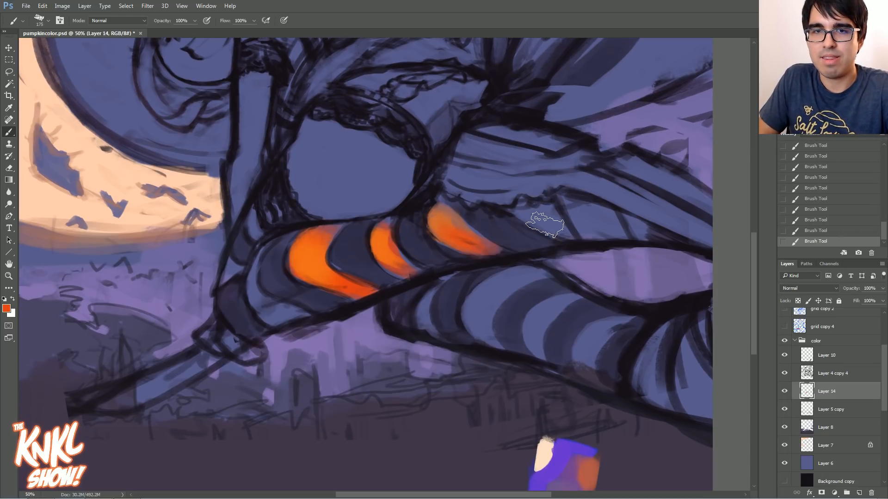
drag(523, 215, 555, 232)
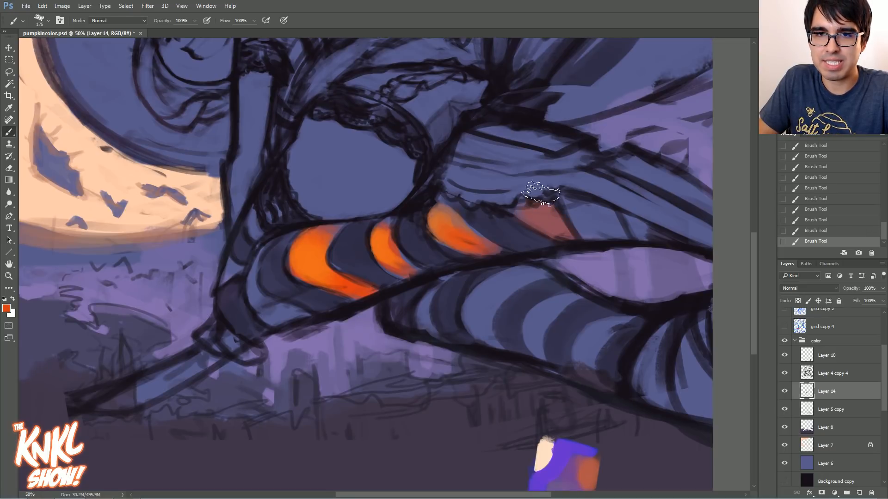
key(ctrl+plus)
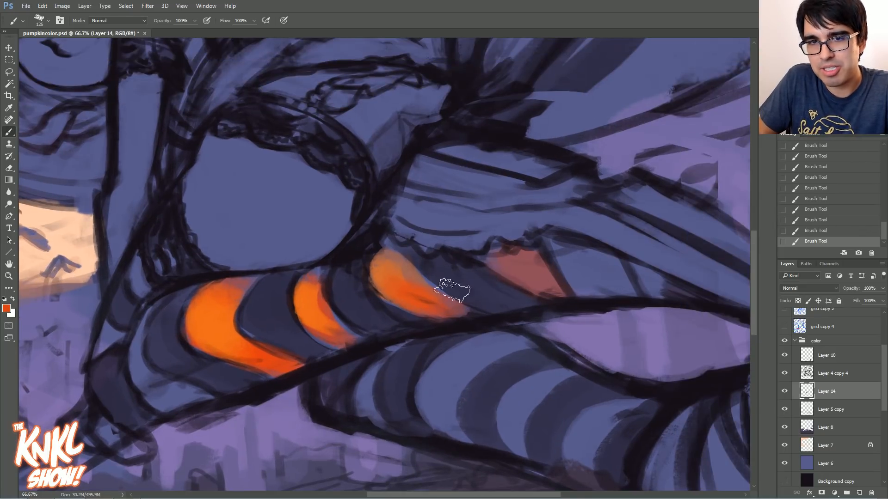
Sample the muted red stripe and the bright orange stripe in the foreground colour picker to compare their hue and saturation
click(13, 299)
click(6, 309)
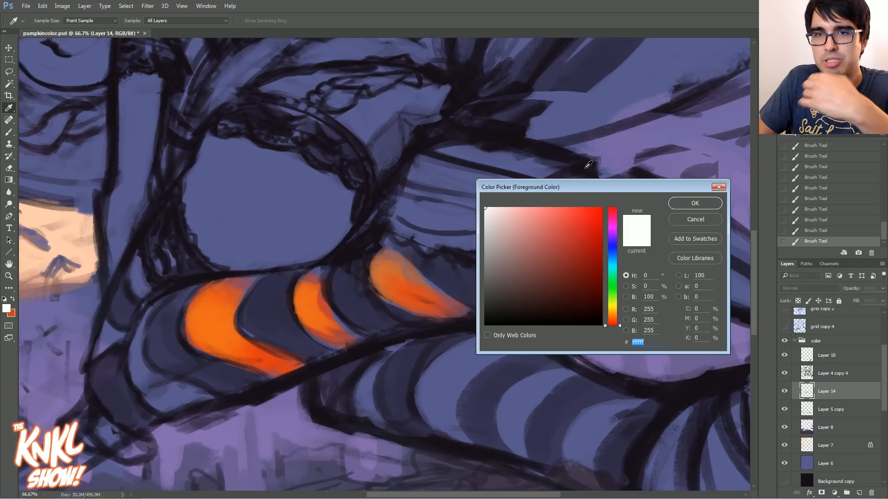
drag(600, 186, 698, 36)
click(538, 276)
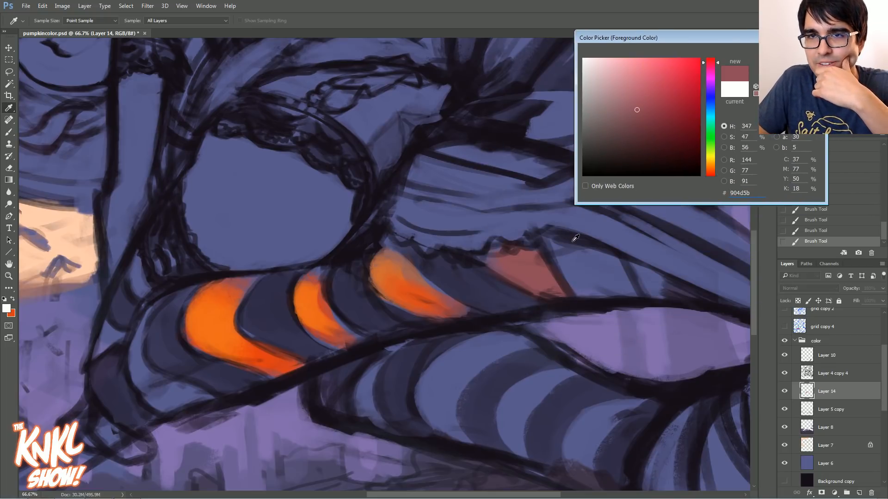
click(637, 109)
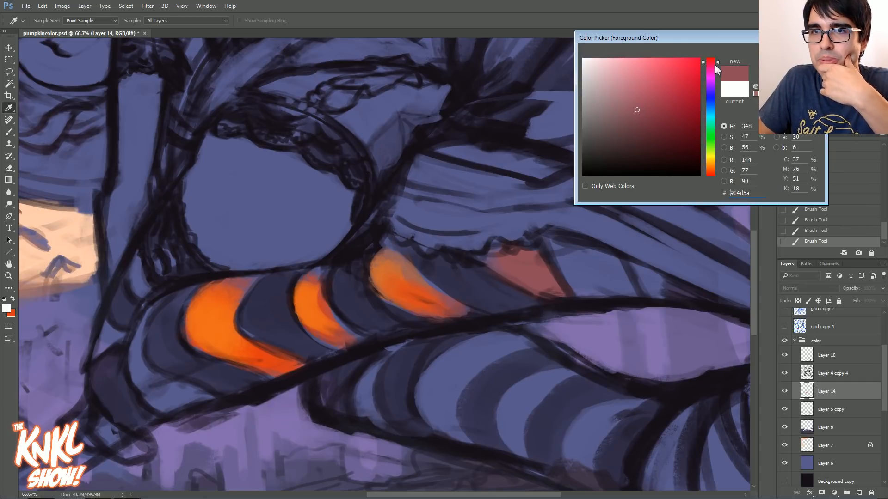
click(420, 283)
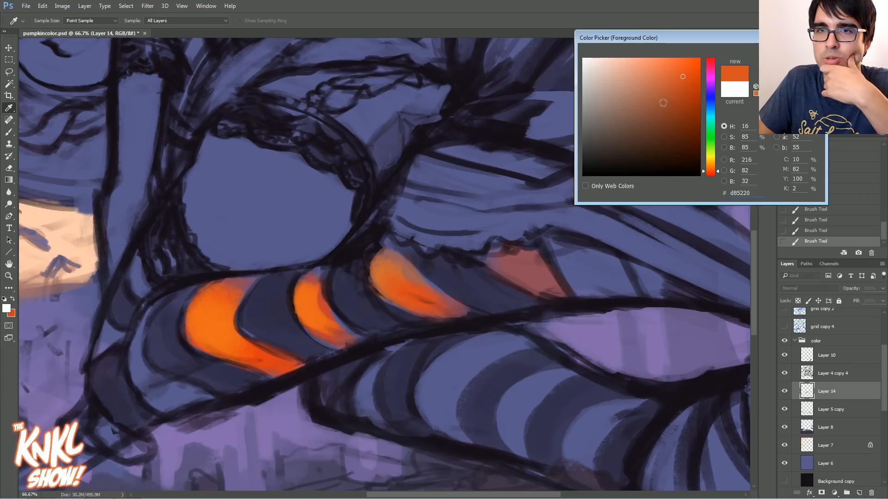
click(716, 176)
click(525, 274)
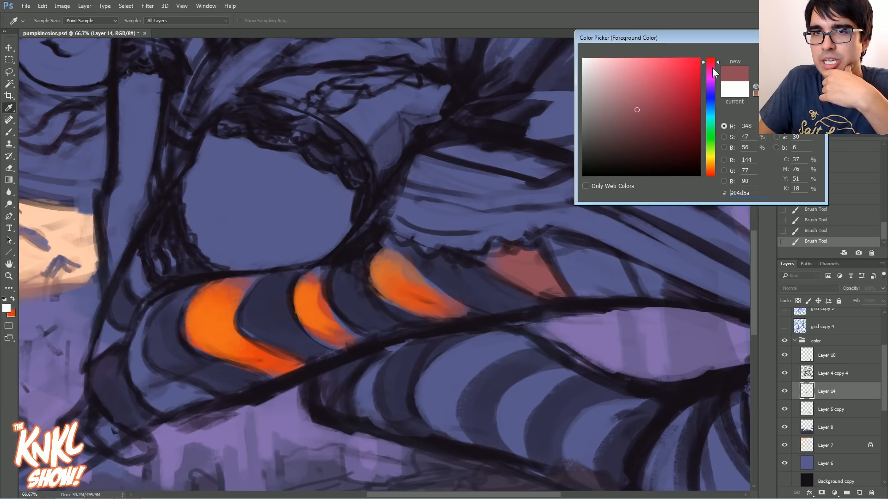
Shift the sampled muted red to hue 8 and make it brighter and more saturated as an orange-red foreground colour
drag(718, 58, 722, 68)
click(718, 173)
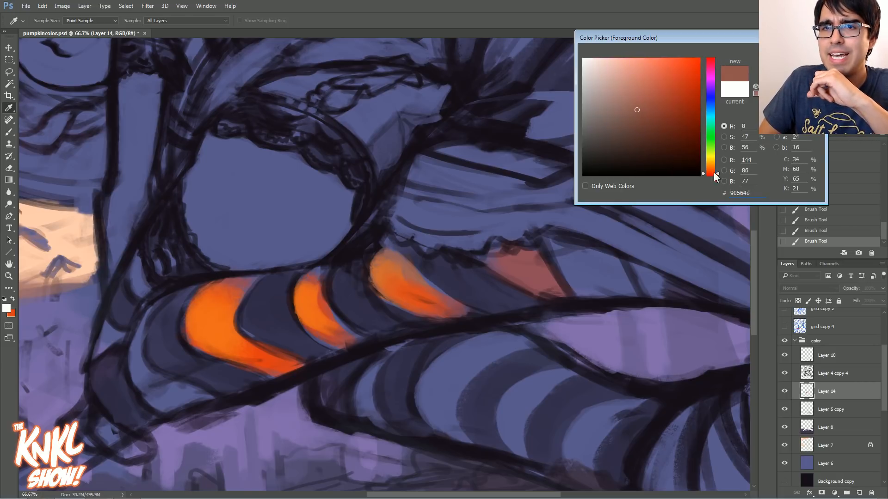
drag(679, 91, 681, 68)
key(Return)
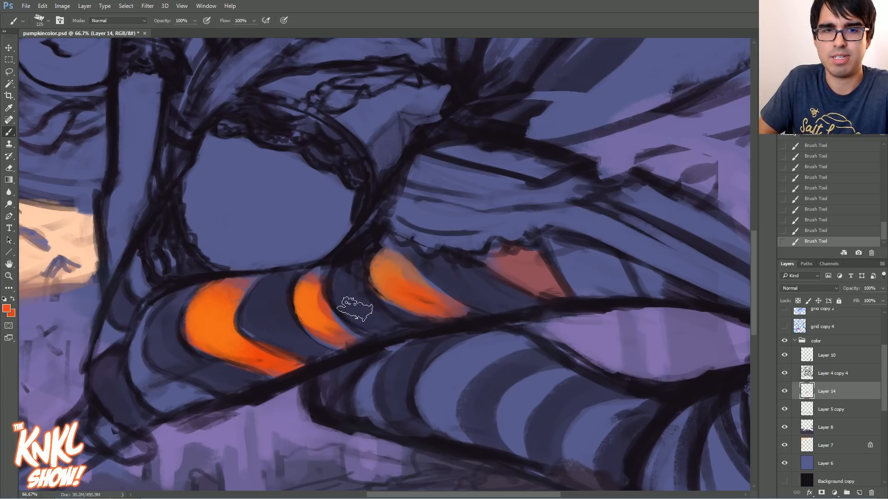
Paint the light stripe nearest the knee of the upper stocking orange-red at brush size 175, undoing and redoing one stroke
drag(166, 397, 148, 374)
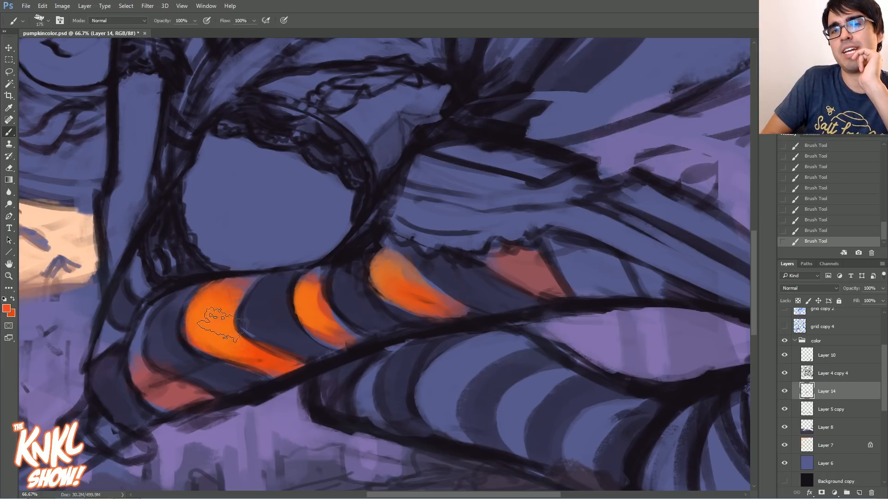
drag(356, 260, 550, 214)
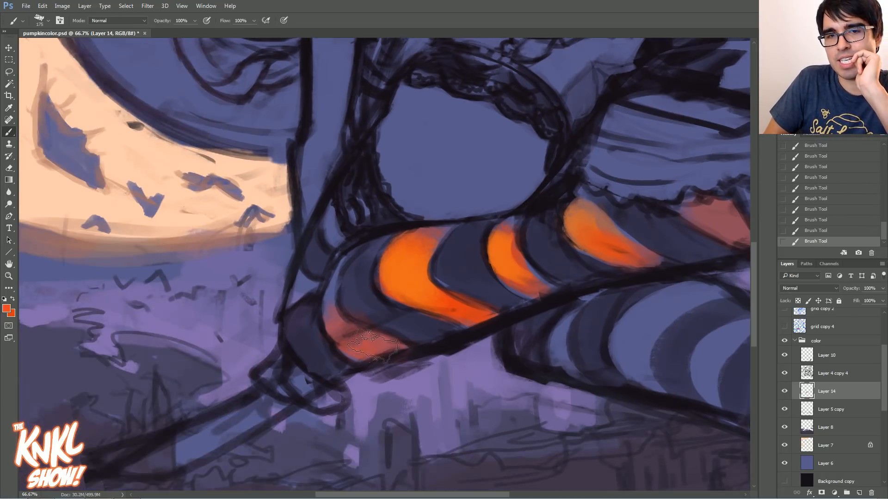
key(ctrl+z)
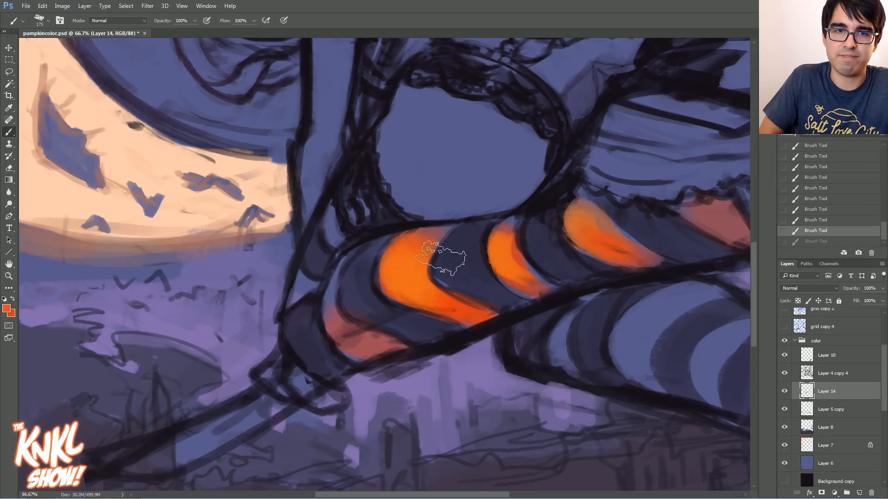
scroll(388, 264, down, 2)
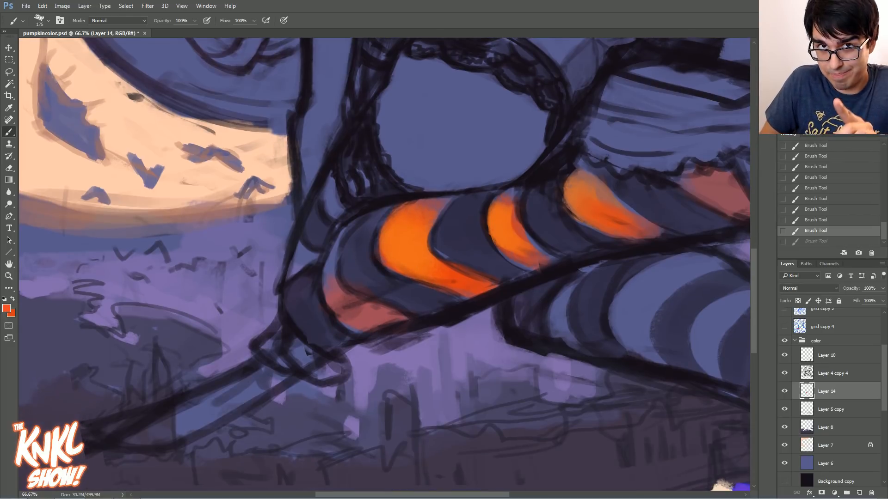
mouse_move(365, 321)
mouse_down()
mouse_move(377, 326)
mouse_move(411, 308)
mouse_up()
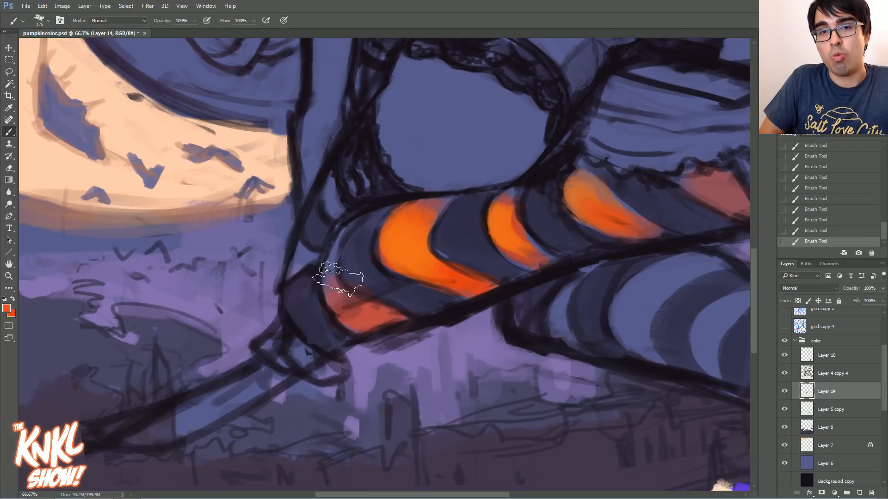
Paint the lace-trimmed section of the witch's dress and her shoulder sleeve orange-red
scroll(730, 105, up, 10)
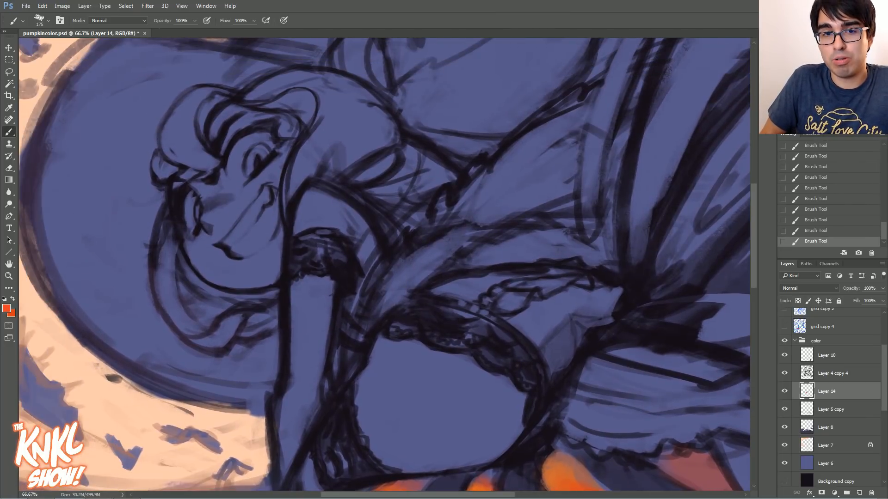
mouse_move(511, 291)
mouse_down()
mouse_move(467, 296)
mouse_move(533, 283)
mouse_move(522, 311)
mouse_move(545, 356)
mouse_move(573, 295)
mouse_move(599, 303)
mouse_up()
drag(356, 240, 319, 201)
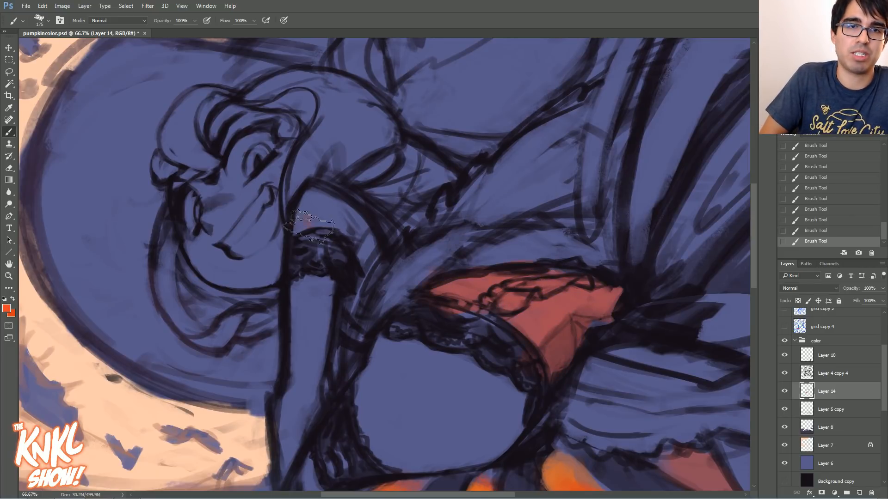
scroll(382, 235, down, 2)
scroll(382, 236, down, 1)
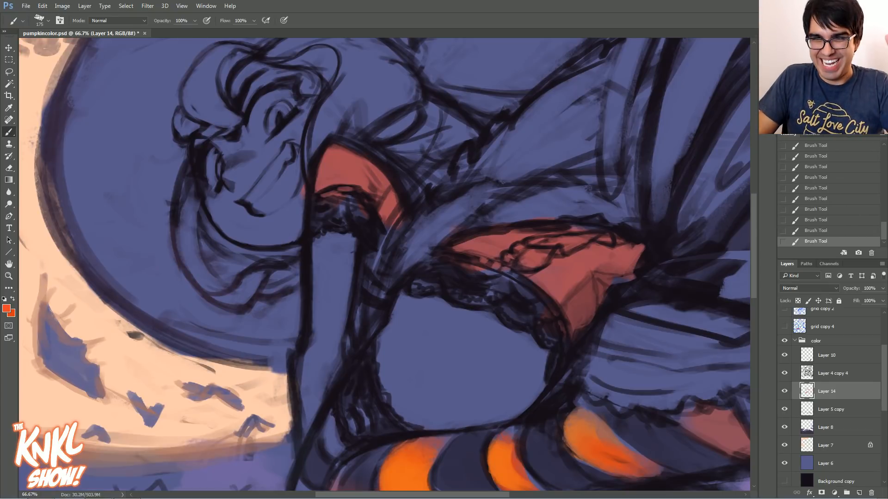
View the whole picture and toggle Layer 14 off and on to compare it with and without the orange accents
key(ctrl+minus)
key(ctrl+minus)
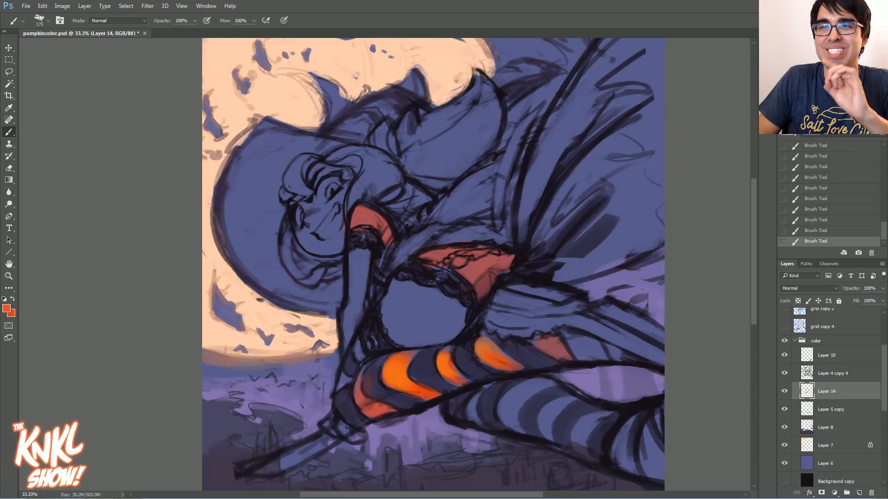
drag(432, 287, 454, 244)
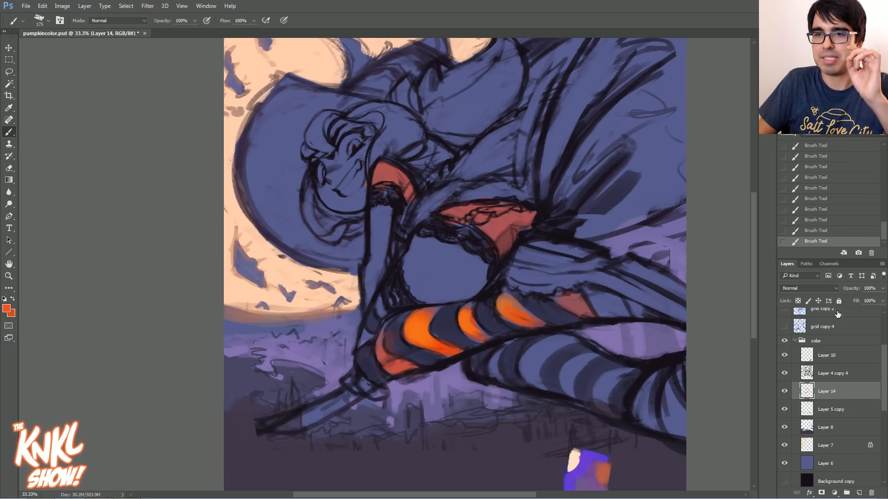
click(784, 391)
click(784, 392)
mouse_move(449, 319)
mouse_down()
mouse_move(453, 357)
mouse_move(460, 333)
mouse_up()
Sample the muted red and a duller orange from the stocking, and tone down the bright orange stripes of the upper stocking
alt+click(571, 321)
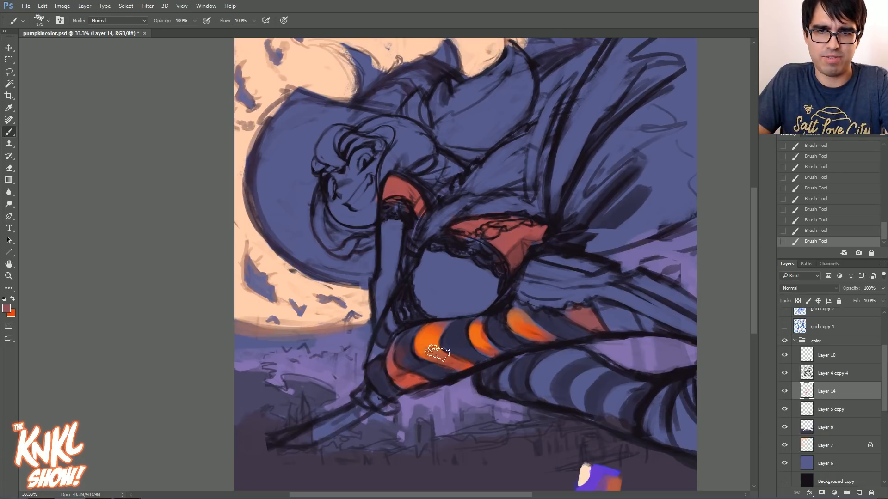
key(alt)
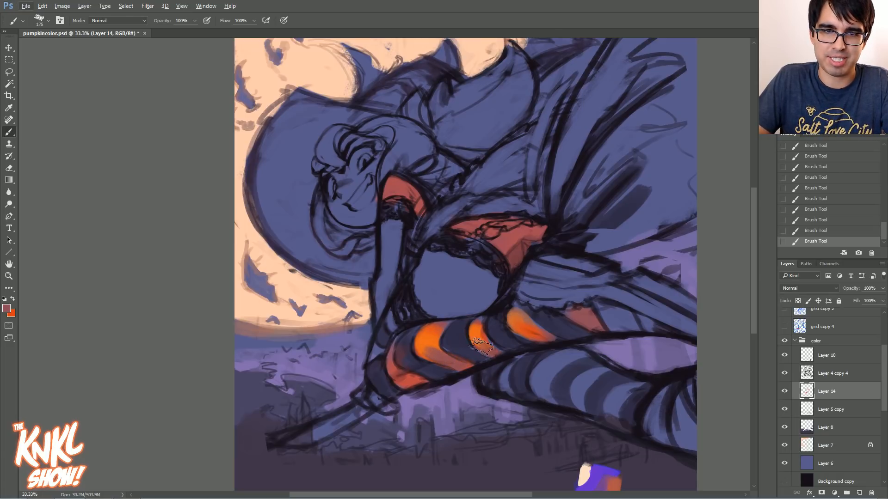
alt+click(528, 325)
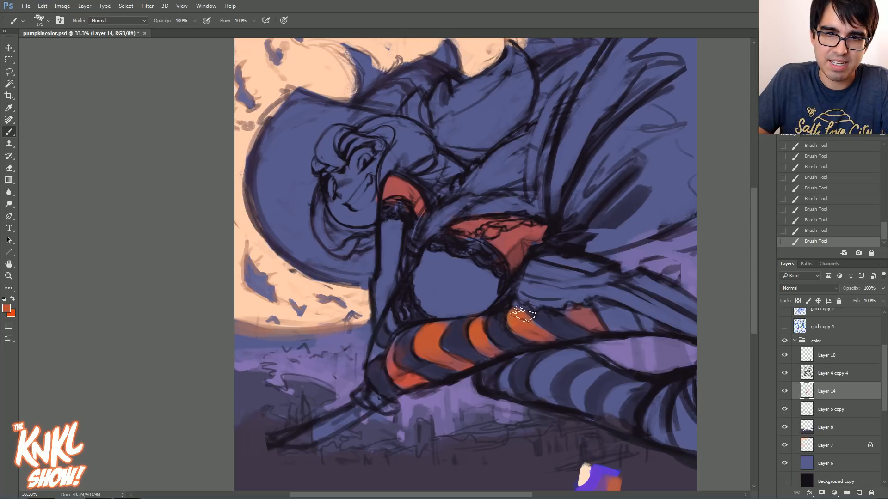
Reduce the brush to 100 and paint the muted stripe beside the skirt hem in the duller orange
key(bracketleft)
key(bracketleft)
key(bracketleft)
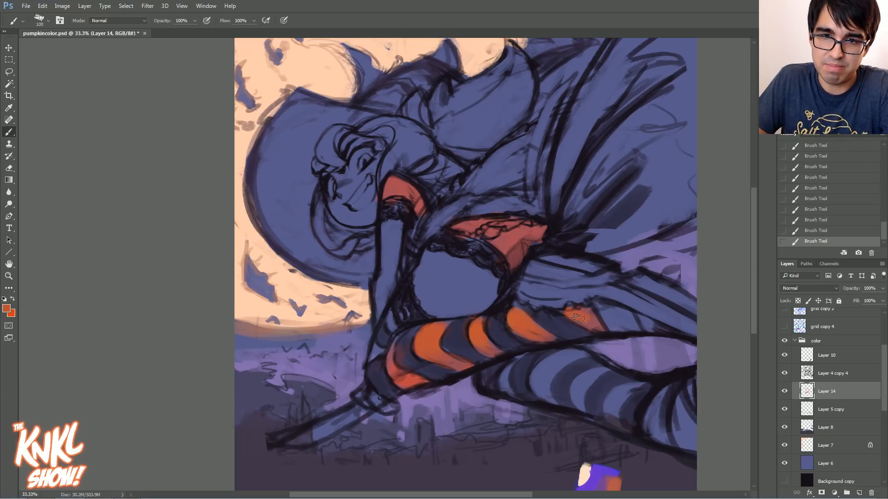
Paint the stripes behind the knee, the lace-trimmed dress section and the sleeve in the duller orange, reducing the brush to 125
key(bracketright)
key(bracketright)
key(bracketright)
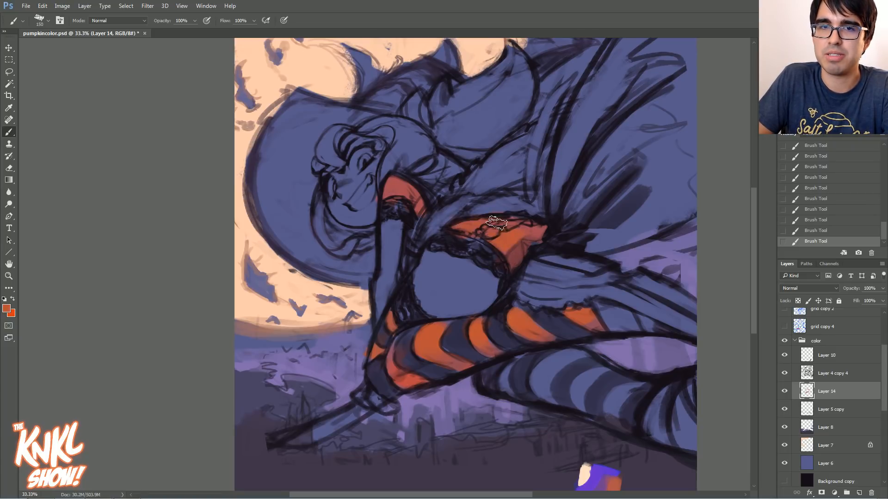
key(bracketleft)
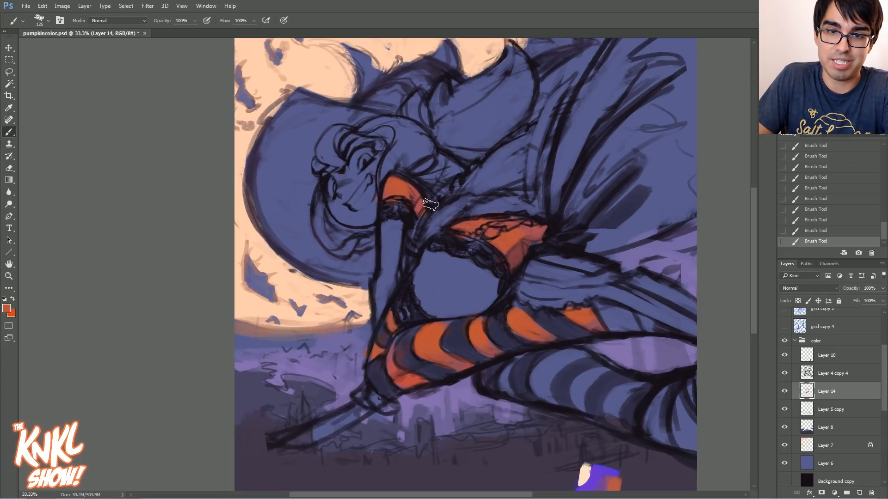
drag(393, 176, 398, 208)
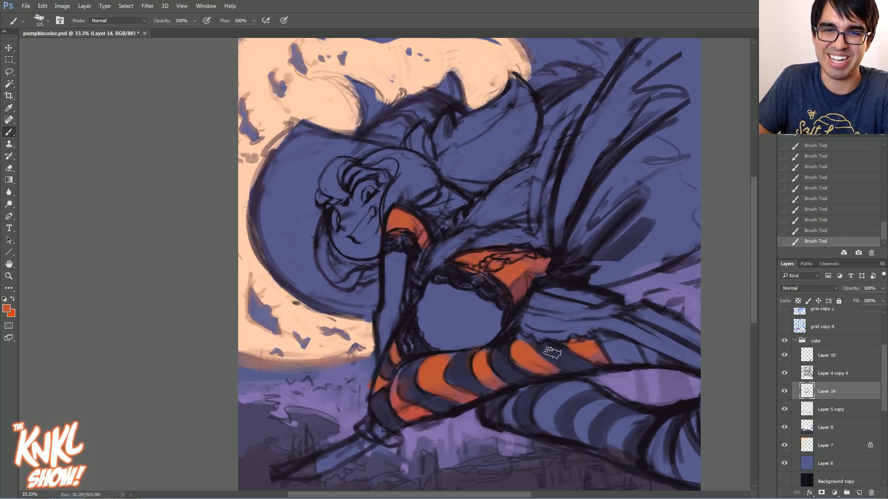
Switch to the muted red, enlarge the brush to 250, and paint it across the lower stocking and over the upper stocking's stripes
key(bracketright)
key(bracketleft)
key(bracketleft)
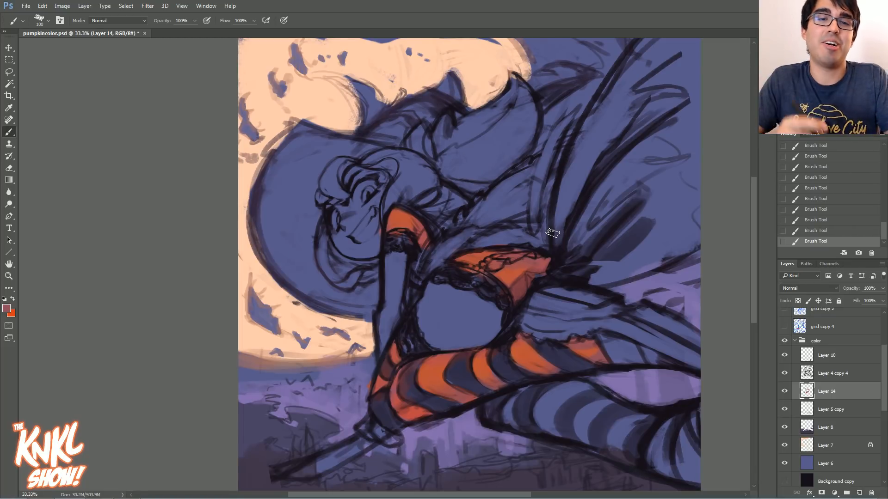
key(bracketright)
key(bracketright)
key(bracketright)
key(bracketright)
key(bracketright)
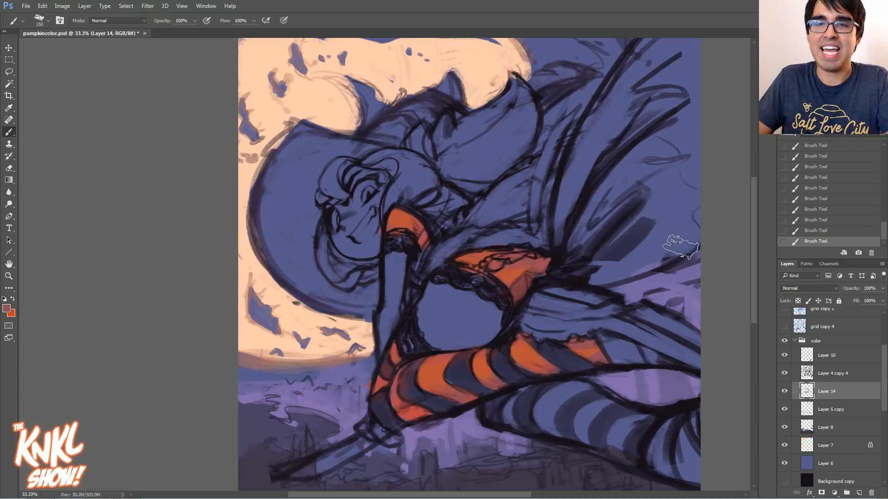
scroll(519, 307, down, 3)
mouse_move(522, 319)
mouse_down()
mouse_move(539, 296)
mouse_move(542, 327)
mouse_move(581, 322)
mouse_move(594, 358)
mouse_move(511, 326)
mouse_move(566, 293)
mouse_move(547, 332)
mouse_move(595, 342)
mouse_move(638, 380)
mouse_move(644, 347)
mouse_move(655, 341)
mouse_move(525, 340)
mouse_move(513, 314)
mouse_move(591, 339)
mouse_move(622, 360)
mouse_move(425, 279)
mouse_move(377, 329)
mouse_move(490, 290)
mouse_move(600, 278)
mouse_move(540, 264)
mouse_move(563, 254)
mouse_up()
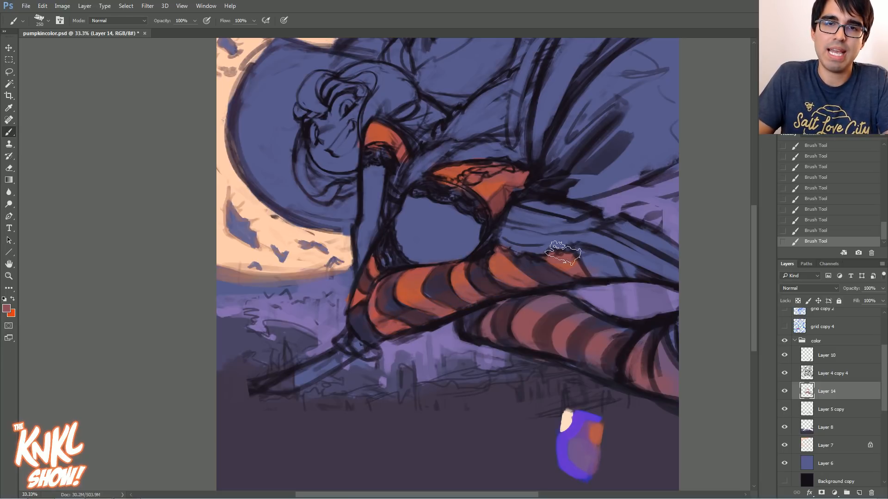
Shade the lace-trimmed dress section and the sleeve with muted red, reducing the brush to 80 for the sleeve
drag(482, 188, 495, 247)
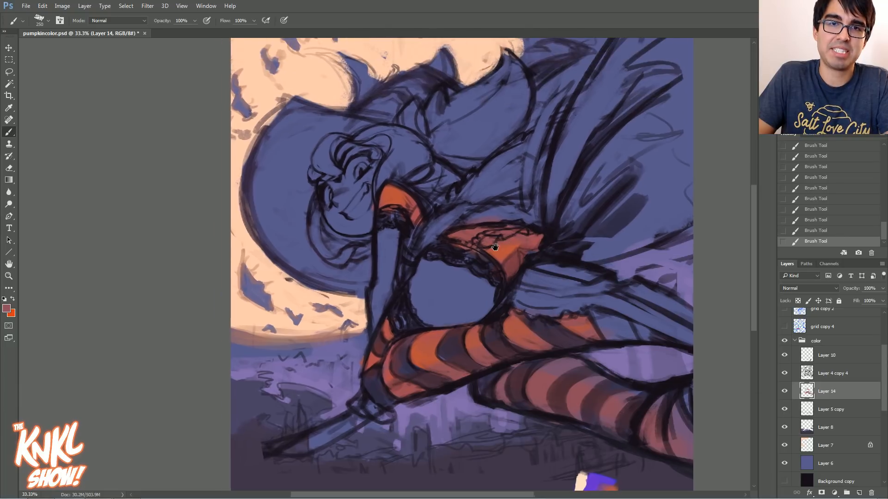
key(ctrl+plus)
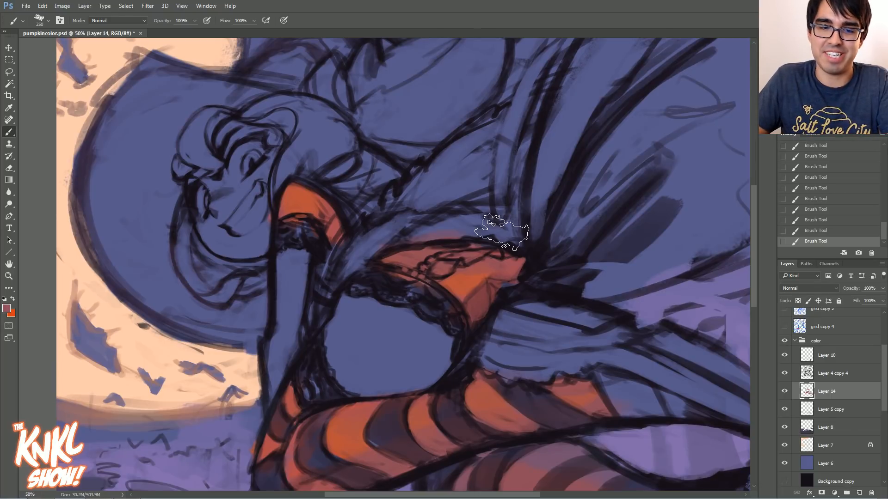
key(bracketleft)
key(bracketleft)
key(bracketleft)
key(bracketleft)
key(bracketleft)
key(bracketleft)
key(bracketleft)
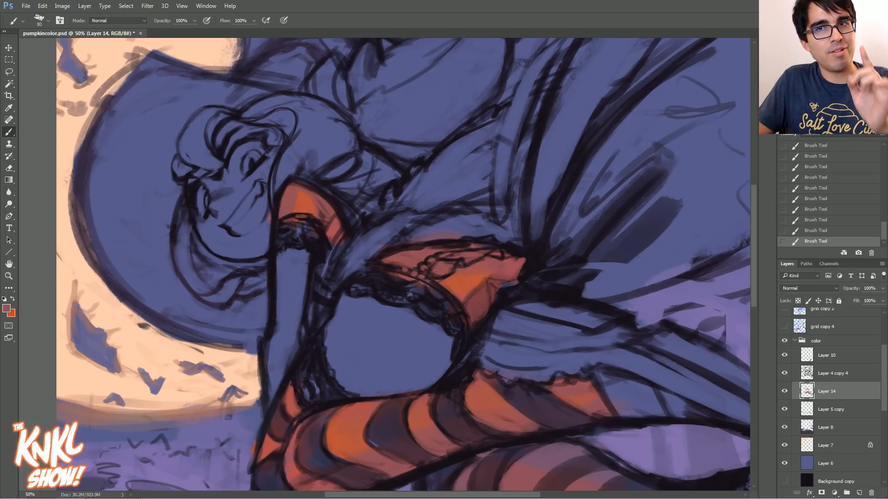
Add a new layer directly above Layer 14 in the color group
scroll(407, 264, up, 2)
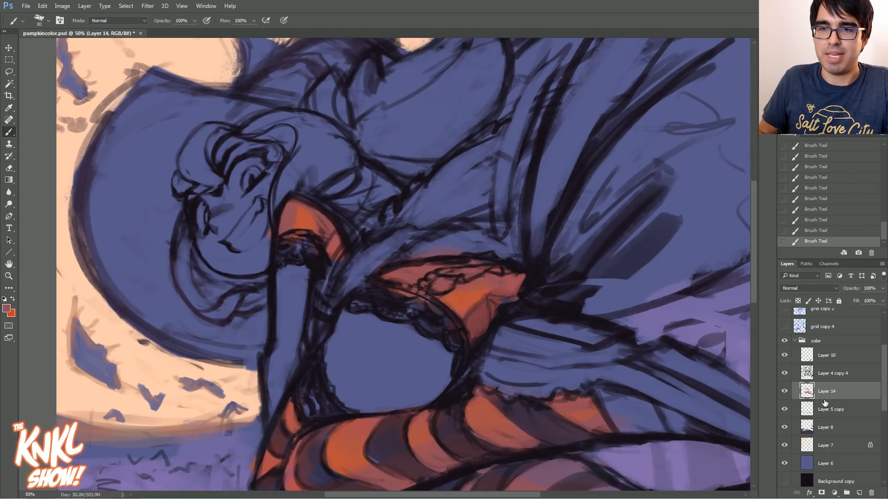
key(ctrl+shift+n)
key(Return)
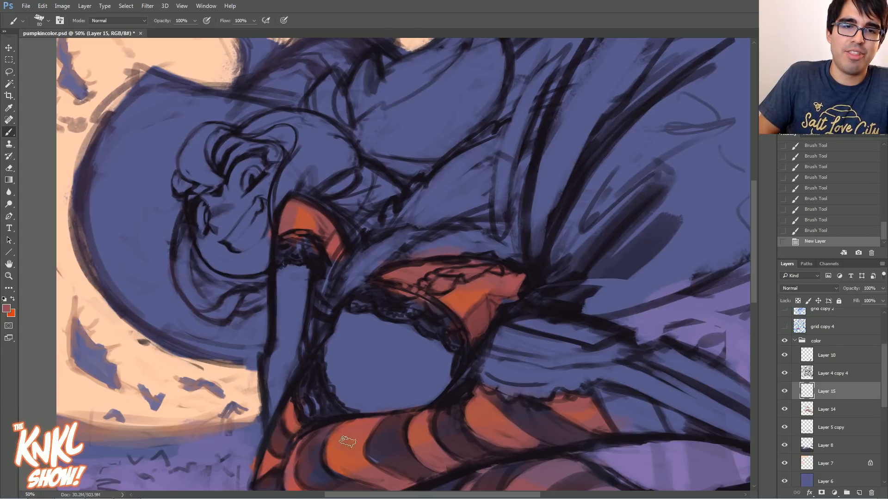
Sample the dark blue from a stocking stripe, enlarge the brush, and repaint the dark stripes around the knee with it
scroll(333, 333, down, 3)
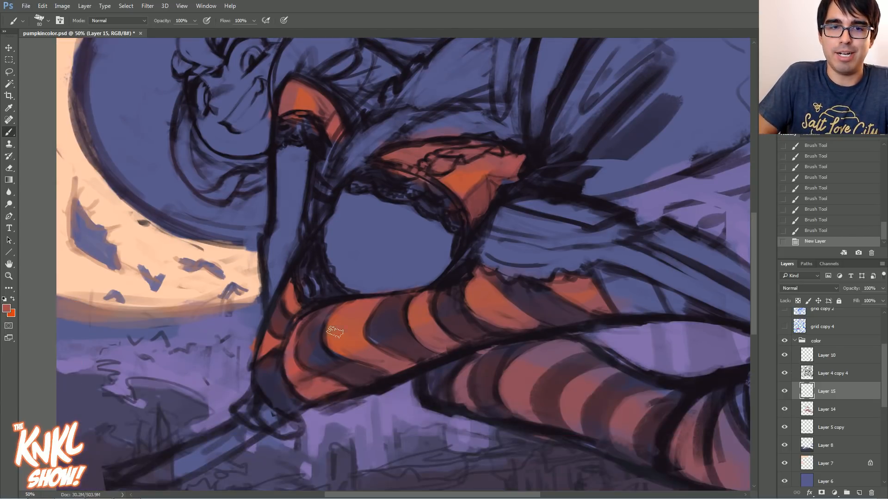
alt+click(322, 351)
drag(321, 356, 326, 366)
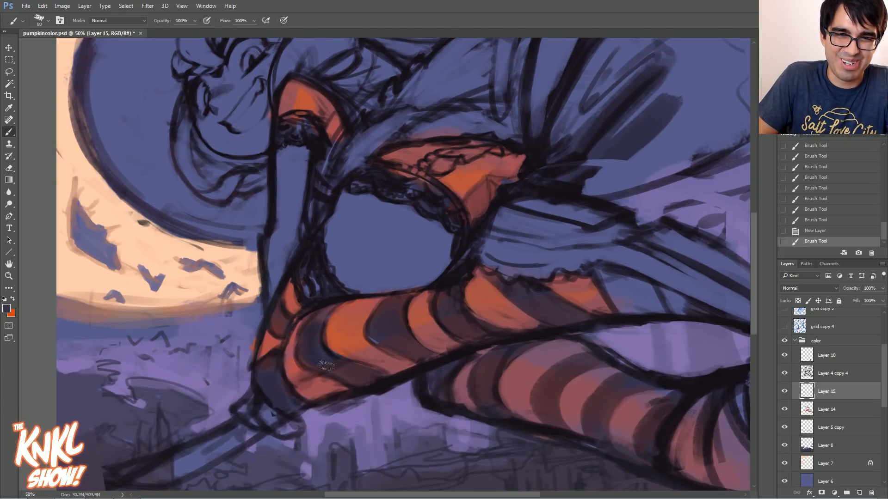
key(bracketright)
key(bracketright)
key(bracketright)
key(bracketright)
key(bracketright)
drag(324, 314, 323, 359)
drag(286, 389, 277, 370)
drag(278, 368, 292, 351)
Repaint the remaining dark stripes of the upper and lower stockings in dark blue, varying the brush between 125 and 150
drag(387, 316, 391, 320)
drag(412, 352, 405, 346)
drag(481, 320, 476, 334)
key(bracketleft)
drag(509, 286, 585, 320)
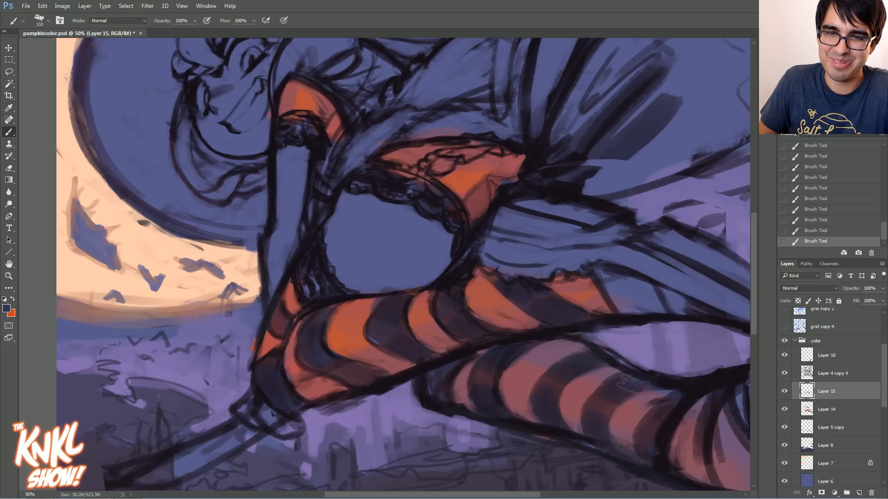
key(bracketleft)
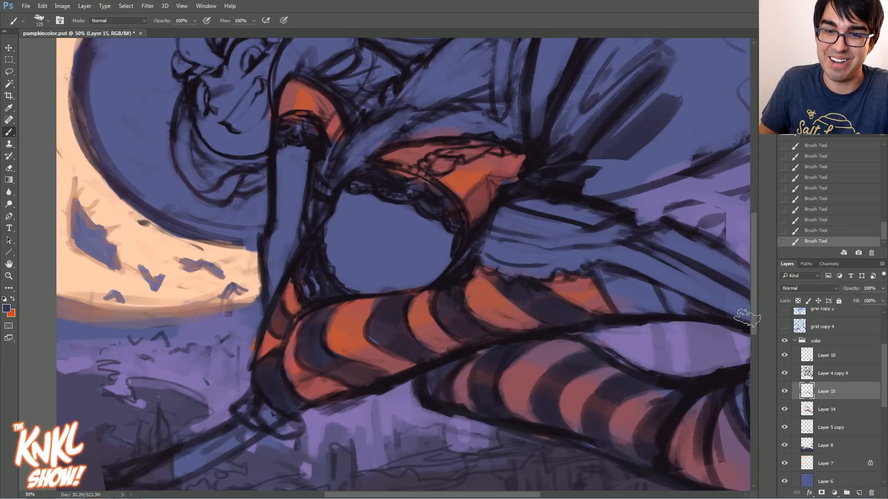
drag(747, 319, 710, 263)
scroll(685, 331, down, 2)
key(bracketright)
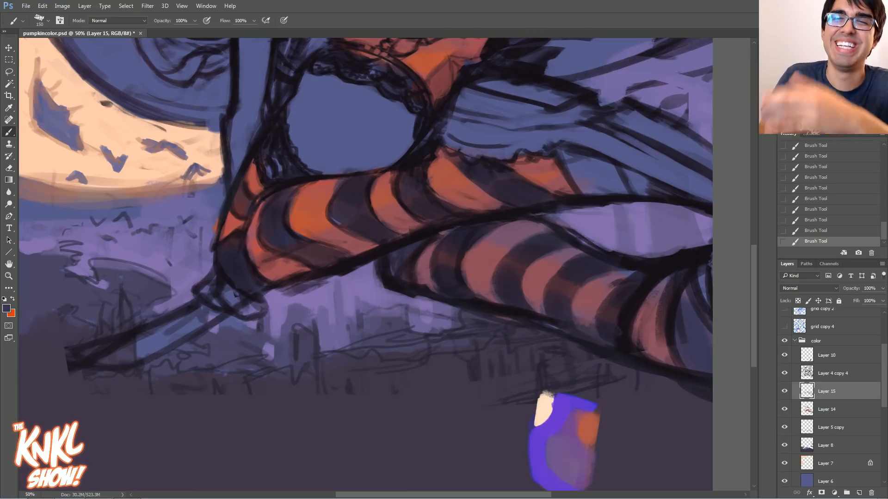
Enlarge the brush to as much as 300 and cover the skirt, from the waist to its trailing edge, with dark blue
scroll(728, 278, up, 4)
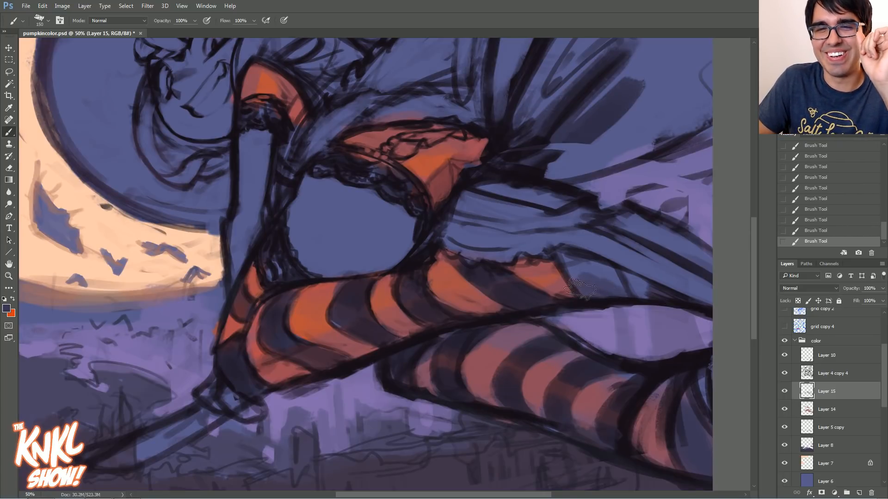
key(bracketright)
key(bracketright)
key(bracketright)
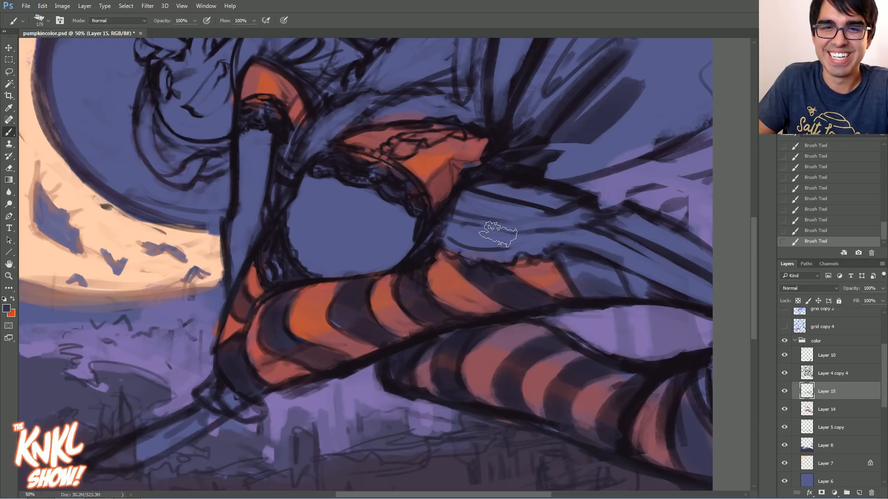
key(bracketright)
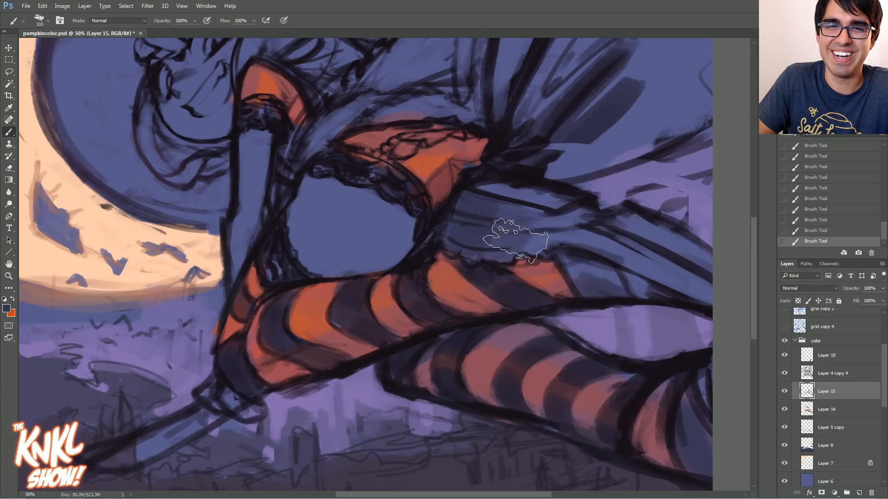
key(bracketleft)
scroll(618, 173, up, 1)
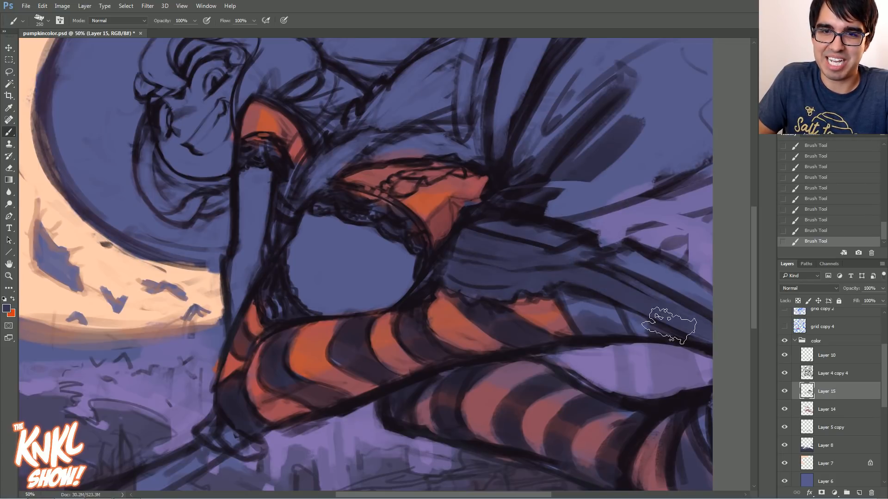
key(bracketright)
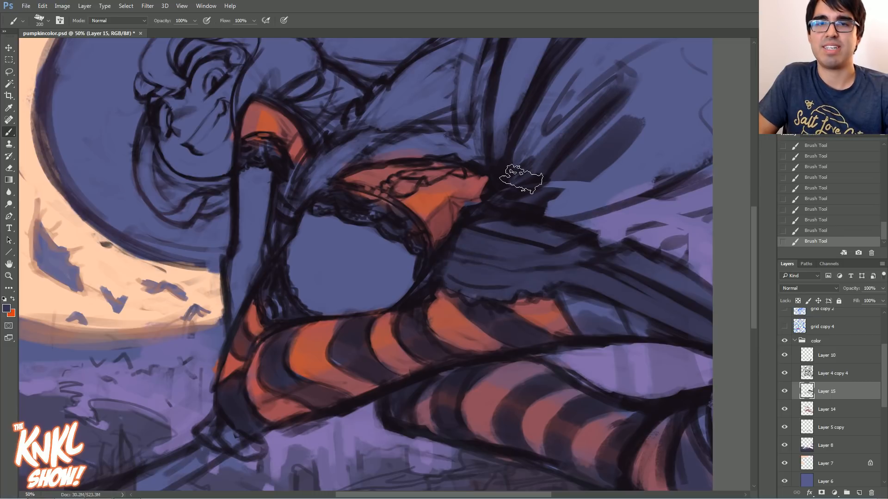
Reduce the brush to 150 and paint a lighter blue highlight on the skirt folds near the waist
key(bracketleft)
key(bracketleft)
key(bracketleft)
key(bracketleft)
key(bracketright)
key(bracketright)
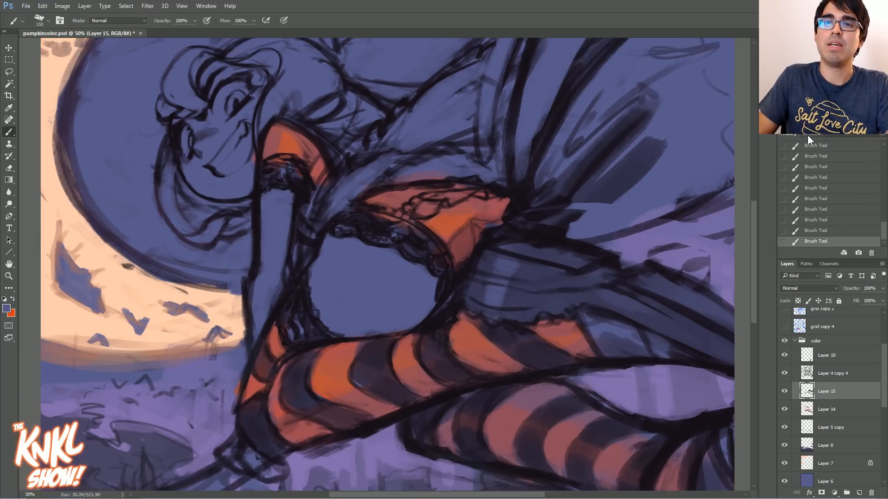
Sample the muted red from the orange dress section and set the brush size to 175
key(ctrl+minus)
alt+click(424, 221)
key(bracketright)
key(bracketright)
key(bracketright)
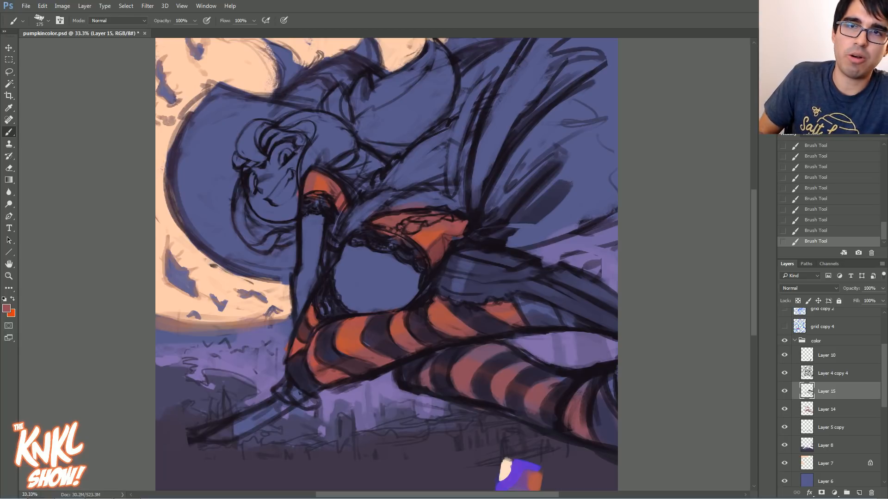
key(ctrl+equal)
key(bracketleft)
key(bracketleft)
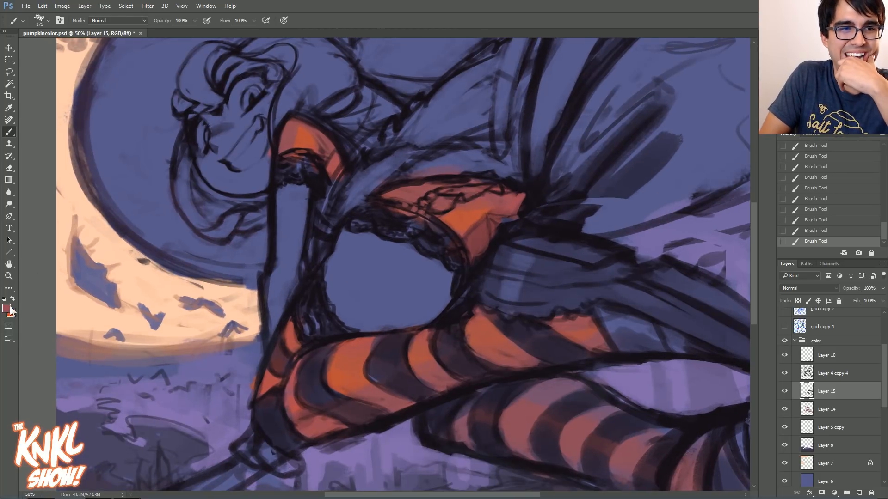
Compare foreground colour candidates in the colour picker: greyish red 966a70, the arm's blue 58598e, and a purple at hue 289
click(7, 308)
click(619, 103)
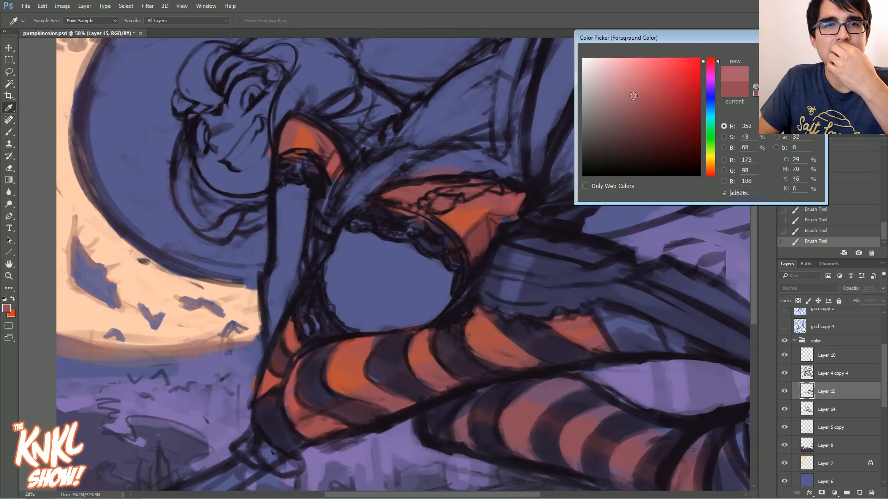
click(616, 106)
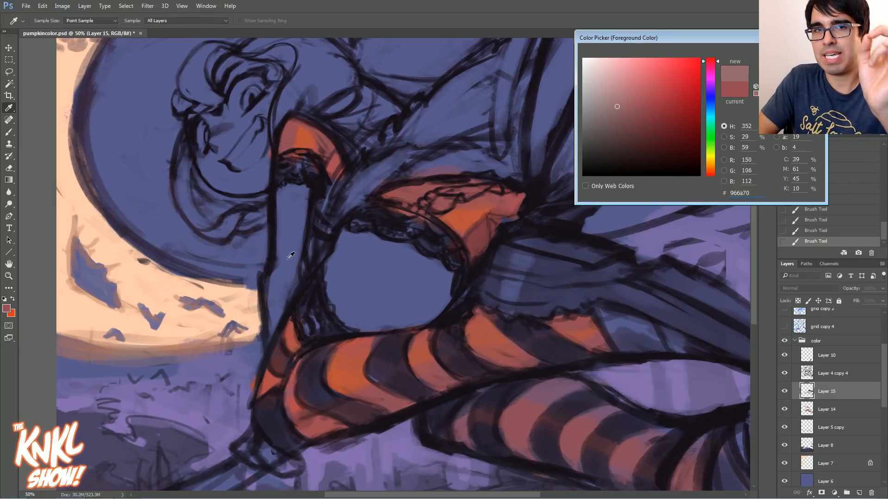
click(294, 211)
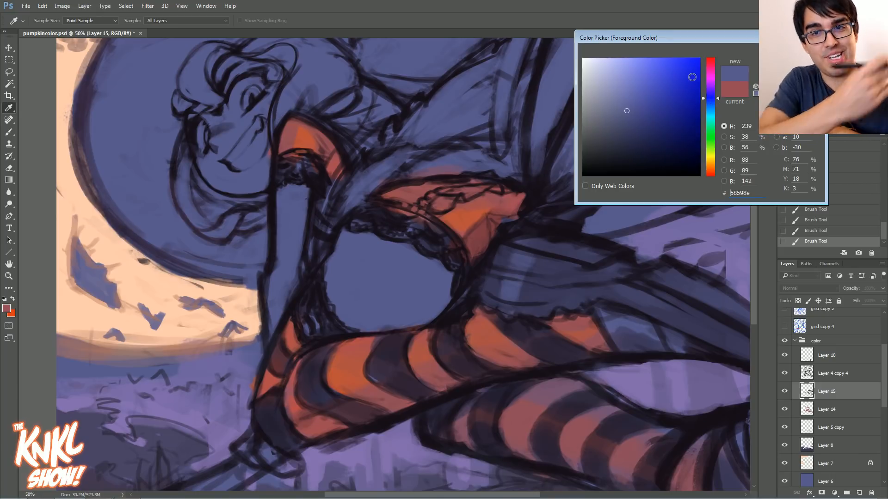
click(710, 93)
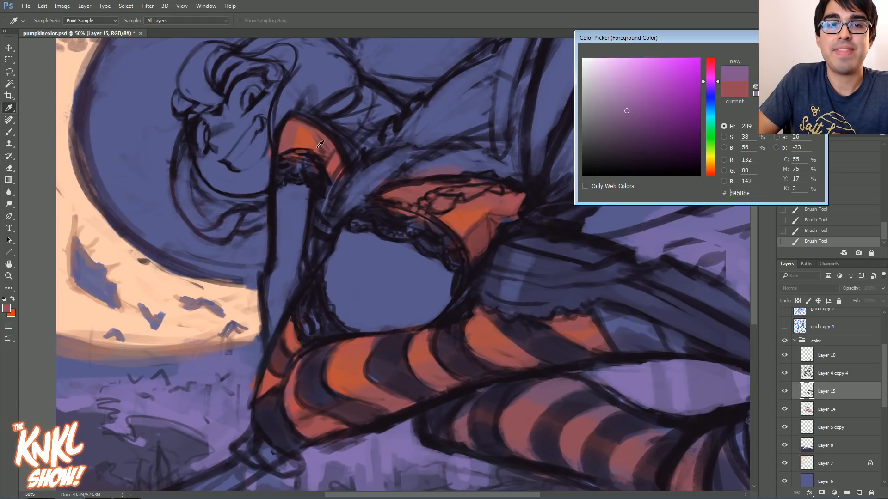
click(293, 211)
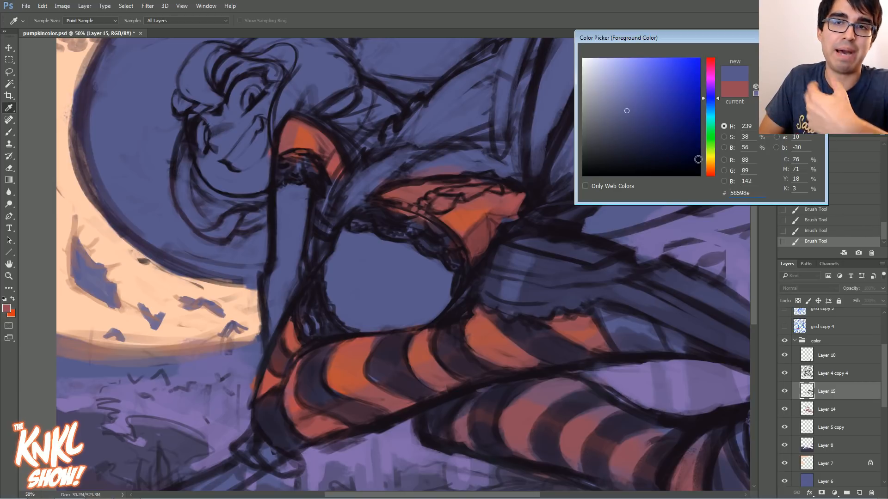
Set the foreground colour to the light peach pink f8b5a8 and return to the Brush tool
click(710, 170)
click(714, 173)
drag(638, 93, 620, 61)
key(Return)
key(b)
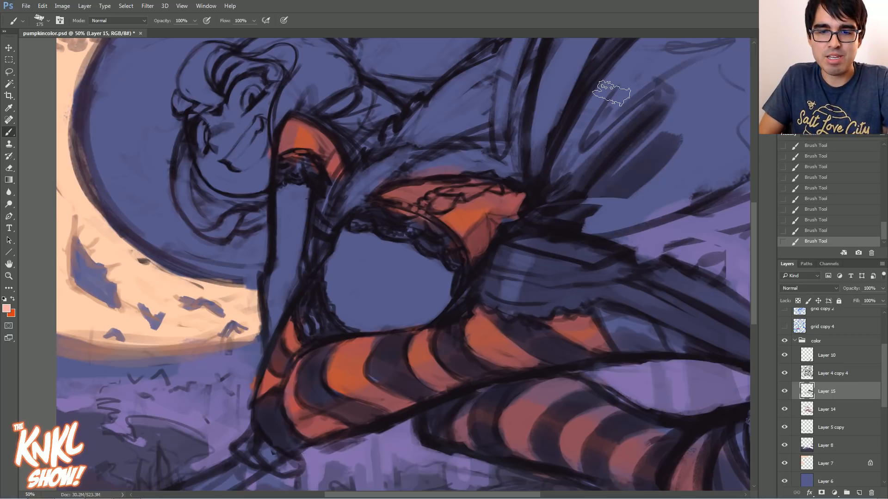
Paint the round lace-framed skin area and the witch's face light pink, reducing the brush to 125 for the face
mouse_move(357, 288)
mouse_down()
mouse_move(346, 306)
mouse_move(379, 251)
mouse_move(378, 317)
mouse_move(410, 291)
mouse_move(383, 231)
mouse_up()
key(bracketleft)
key(bracketleft)
key(bracketleft)
mouse_move(250, 141)
mouse_down()
mouse_move(242, 164)
mouse_move(251, 135)
mouse_move(244, 71)
mouse_move(252, 88)
mouse_up()
key(ctrl+minus)
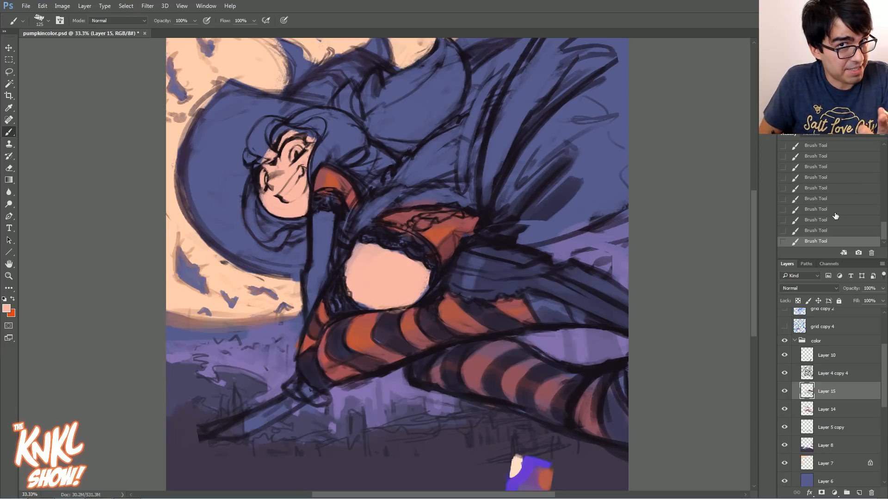
Step back through the history to remove the light pink from the face and the round skin area
click(821, 231)
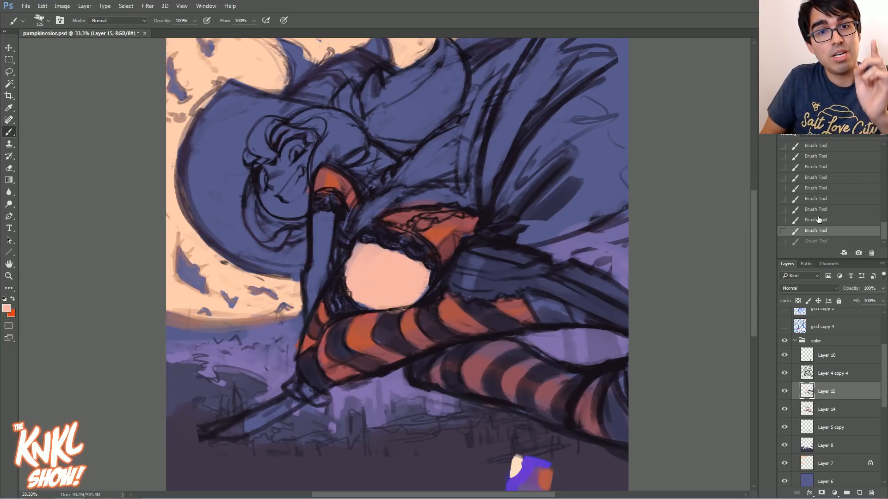
click(817, 220)
click(815, 211)
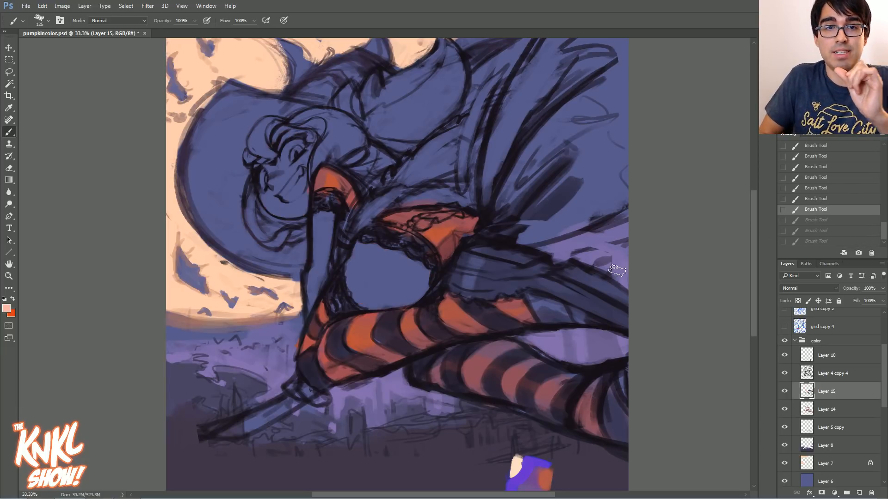
Try the greyish brown 92716b and the light peach ffbdb0 in the colour picker, moving its dialog further over the canvas
click(10, 308)
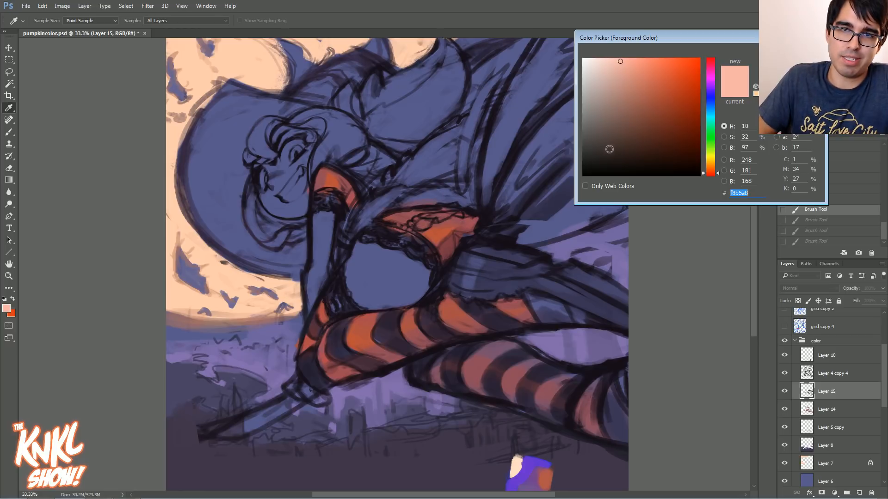
click(626, 69)
drag(624, 70, 624, 100)
click(615, 106)
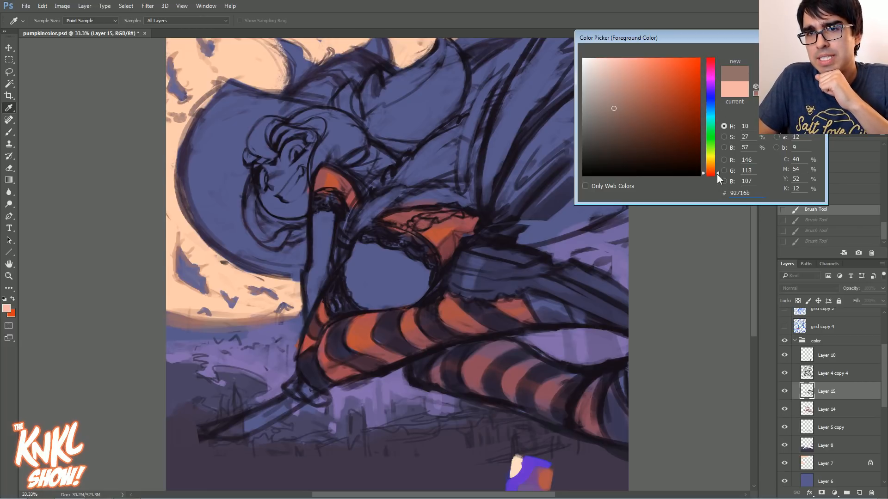
drag(739, 38, 658, 138)
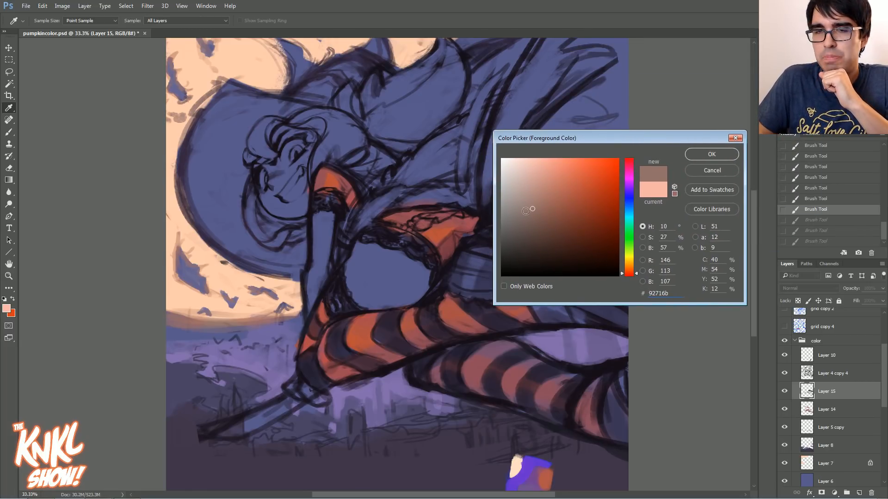
click(537, 162)
drag(536, 162, 537, 159)
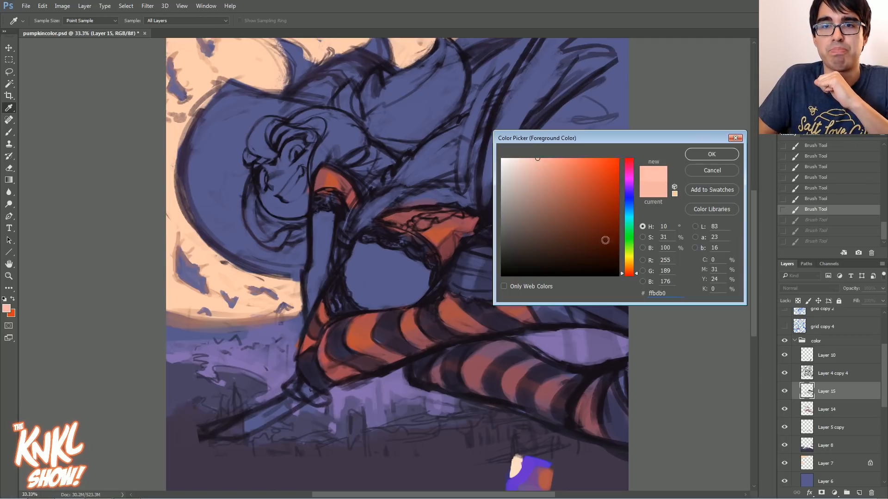
Shift the hue to 311 and set the foreground colour to the muted pinkish purple 966f8f
drag(638, 274, 639, 274)
drag(634, 165, 638, 174)
drag(538, 172, 543, 206)
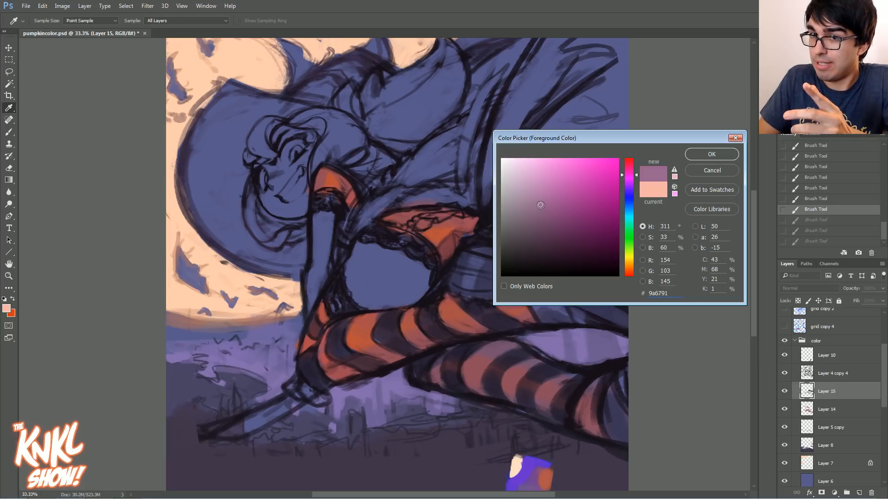
click(701, 154)
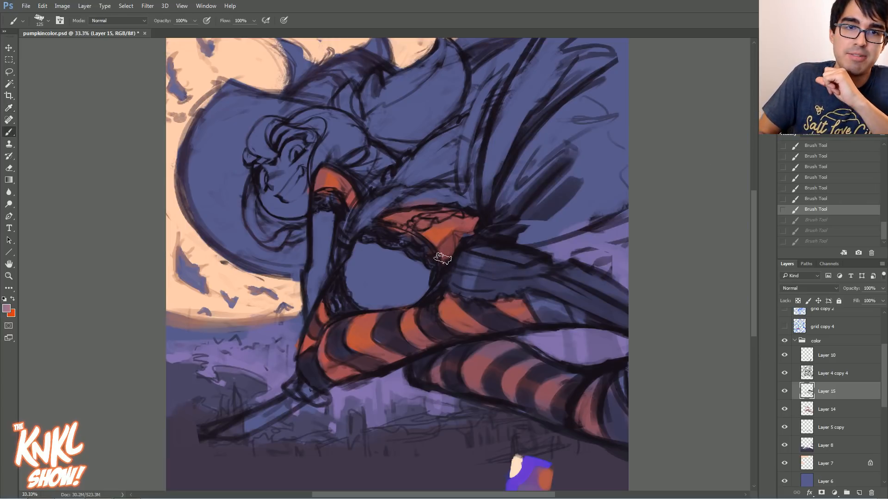
Enlarge the brush and fill the round lace-framed skin area with the muted pinkish purple
key(bracketright)
key(bracketright)
key(bracketright)
key(bracketright)
mouse_move(376, 273)
mouse_down()
mouse_move(363, 295)
mouse_move(391, 306)
mouse_move(405, 279)
mouse_move(382, 294)
mouse_move(392, 253)
mouse_move(386, 271)
mouse_move(366, 288)
mouse_move(378, 294)
mouse_move(399, 277)
mouse_up()
Paint the witch's forearm and the hand on the broomstick muted pinkish purple, using a smaller brush
key(bracketleft)
key(bracketleft)
key(bracketleft)
key(bracketleft)
key(bracketleft)
mouse_move(317, 214)
mouse_down()
mouse_move(316, 300)
mouse_move(316, 225)
mouse_move(326, 254)
mouse_up()
key(bracketleft)
key(bracketleft)
key(bracketleft)
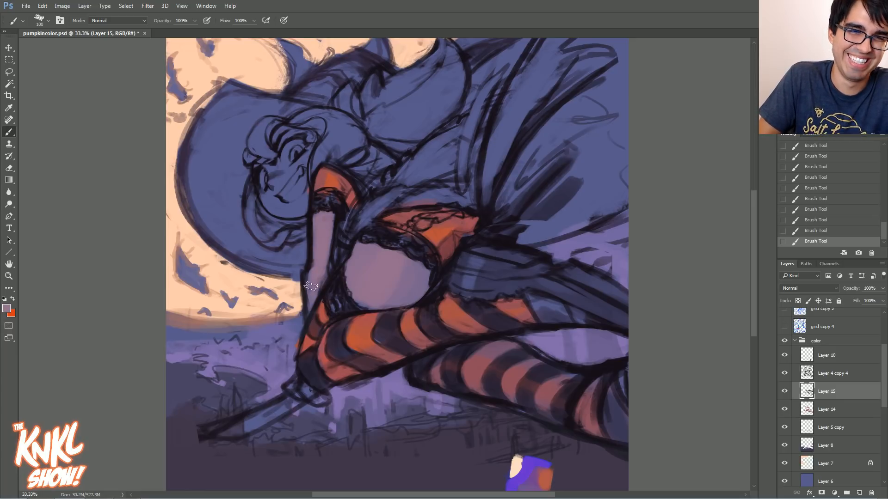
key(bracketright)
key(bracketright)
key(bracketright)
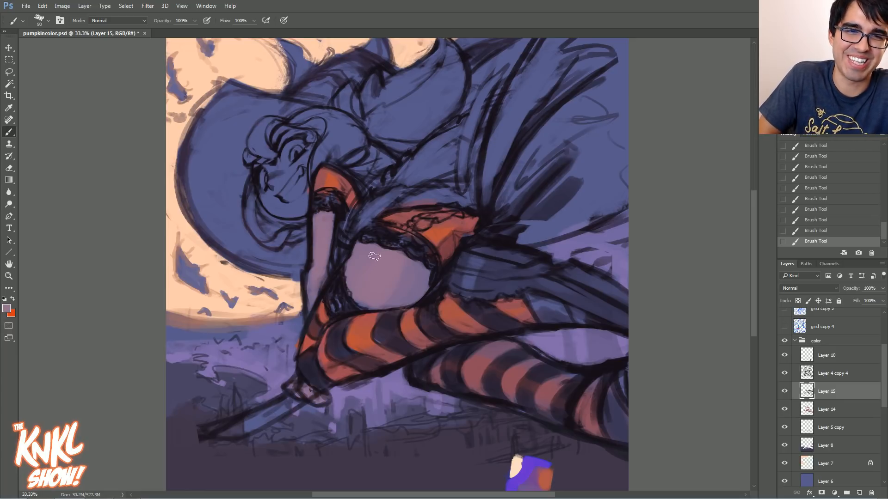
Enlarge the brush to 150 and paint the witch's face muted pinkish purple, reducing it to 100 at the end
key(bracketright)
key(bracketright)
mouse_move(298, 217)
mouse_down()
mouse_move(285, 178)
mouse_move(301, 210)
mouse_up()
mouse_move(299, 167)
mouse_down()
mouse_move(282, 204)
mouse_move(296, 200)
mouse_up()
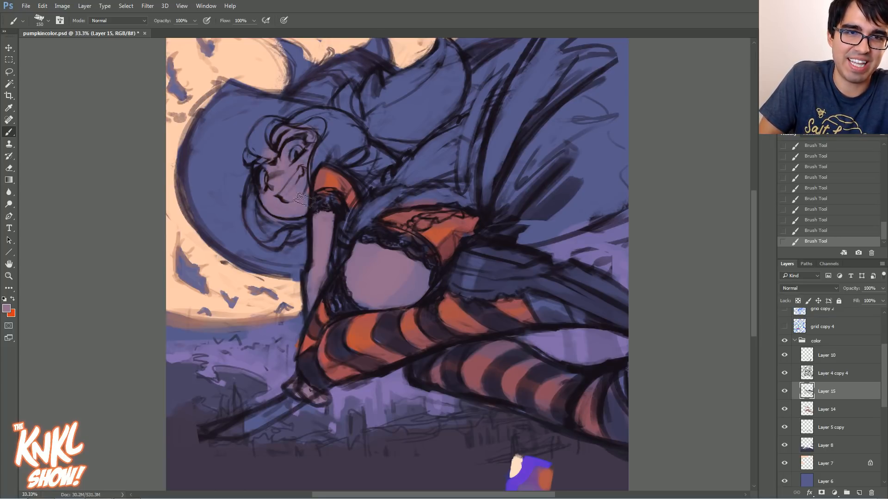
key(bracketleft)
key(bracketleft)
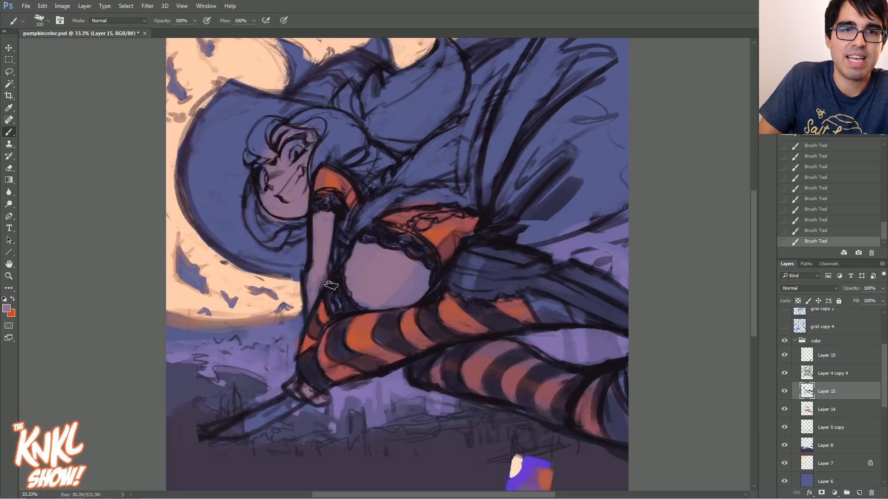
Set the foreground colour to the brighter pink c07fa8 and brush a highlight onto the round lace-framed skin area at size 175
key(ctrl+plus)
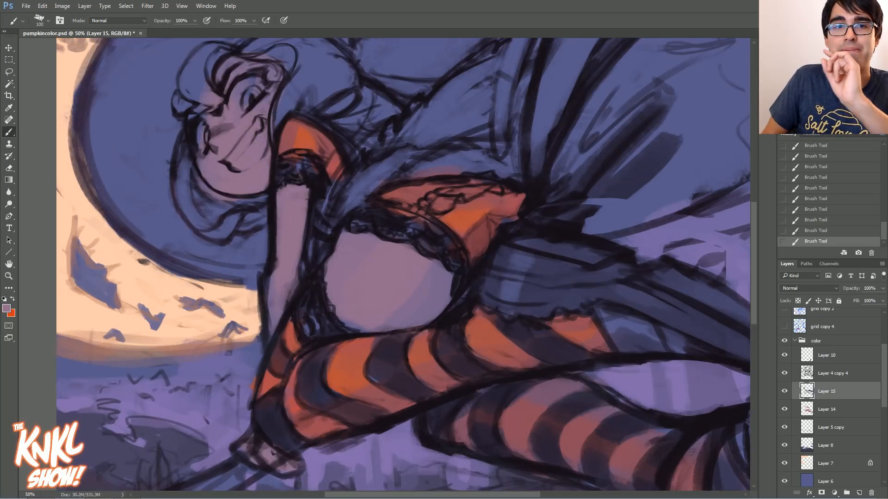
scroll(447, 240, down, 2)
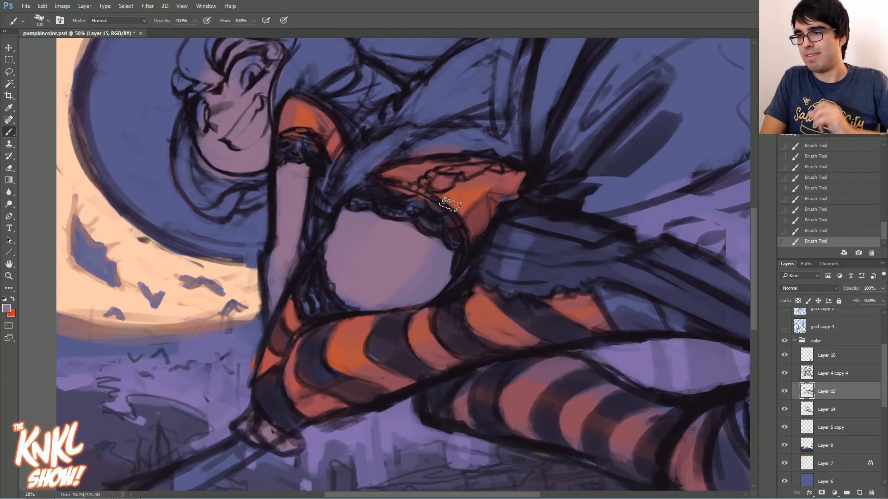
click(7, 308)
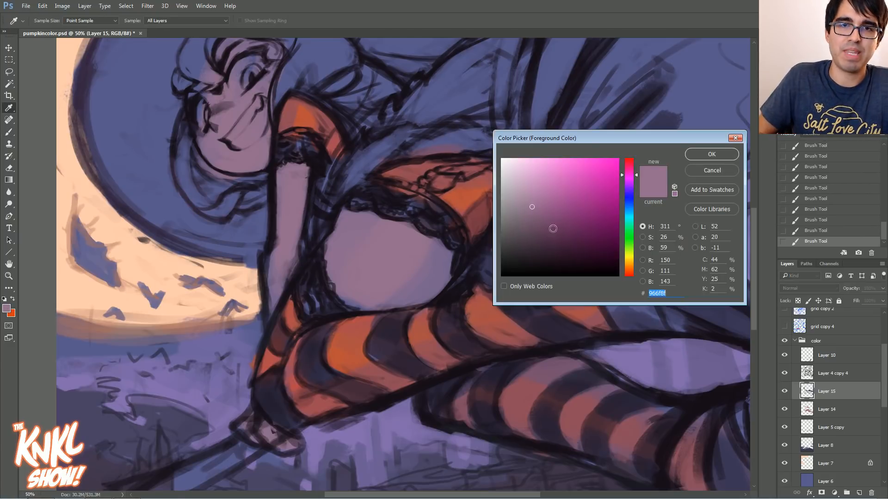
drag(637, 174, 636, 171)
click(552, 186)
click(541, 187)
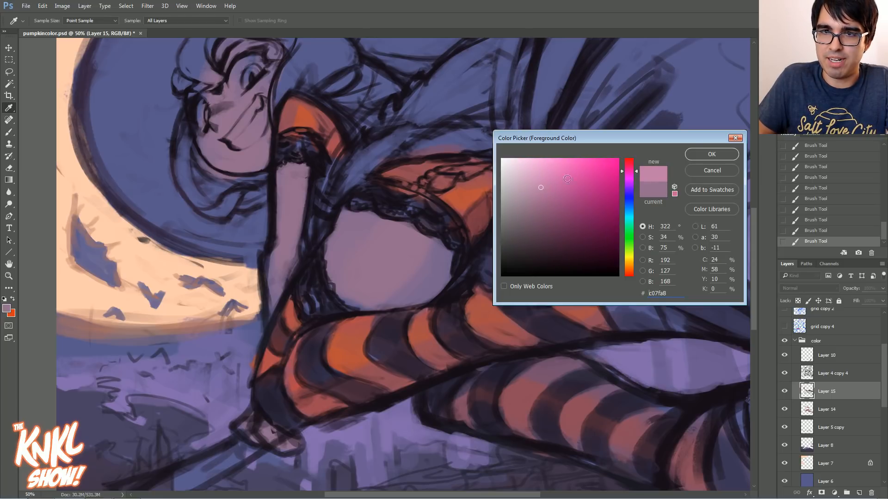
key(Return)
drag(351, 276, 397, 238)
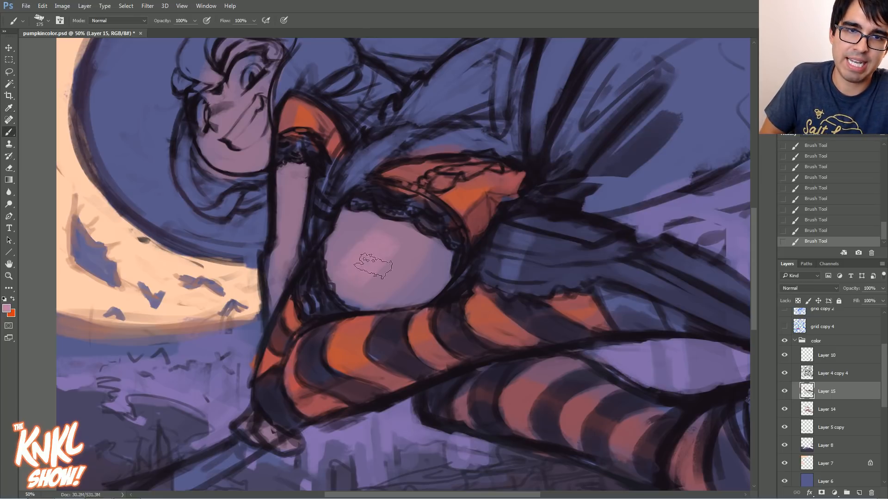
Brush broader brighter pink highlights across the round lace-framed skin area with a larger brush, undoing unwanted strokes
key(bracketright)
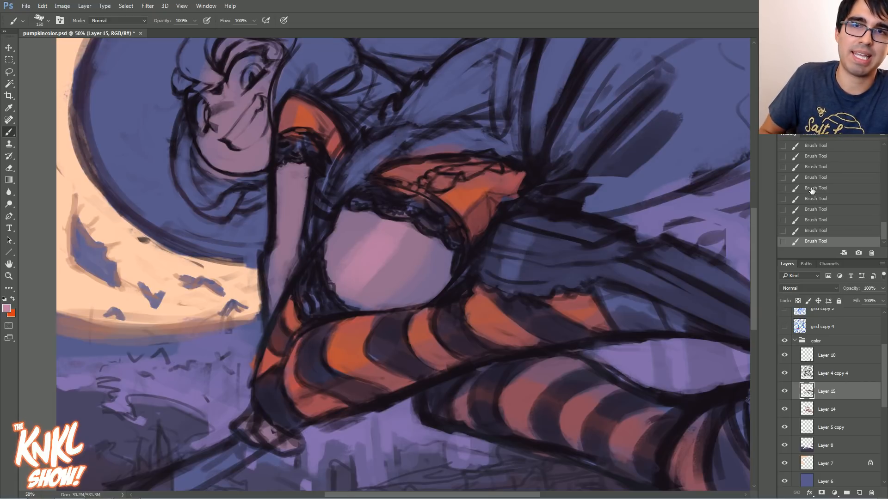
key(ctrl+z)
key(bracketright)
key(bracketright)
key(ctrl+z)
Reduce the brush size and add the brighter pink highlight to the upper part of the witch's bare forearm
key(bracketleft)
key(bracketleft)
key(bracketleft)
key(bracketleft)
key(bracketleft)
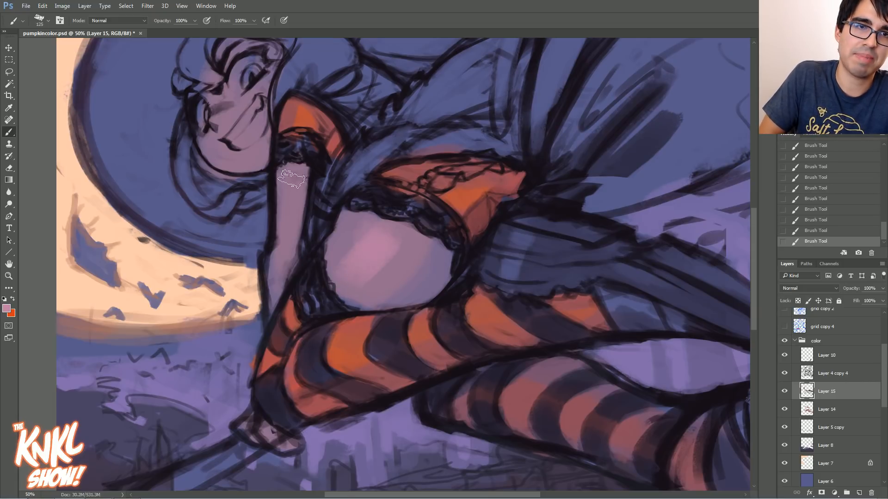
Brush the brighter pink over the witch's cheeks and chin, varying the brush size and finishing at 125
scroll(476, 121, up, 3)
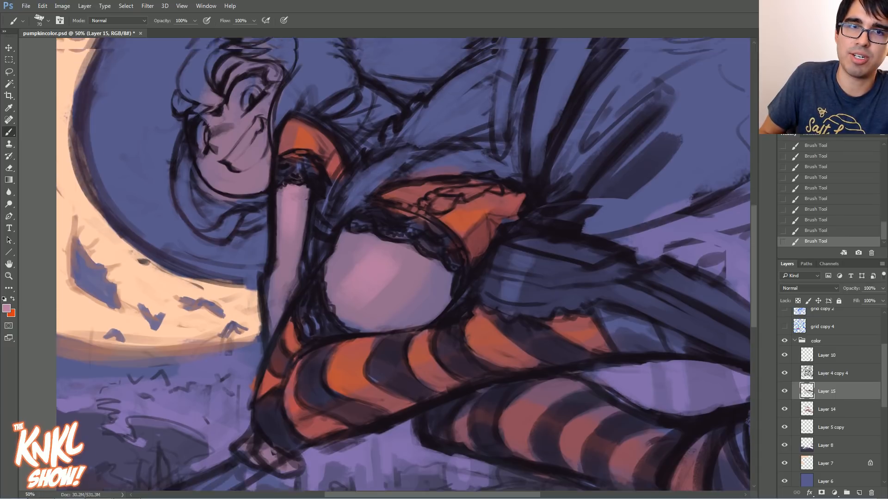
key(bracketright)
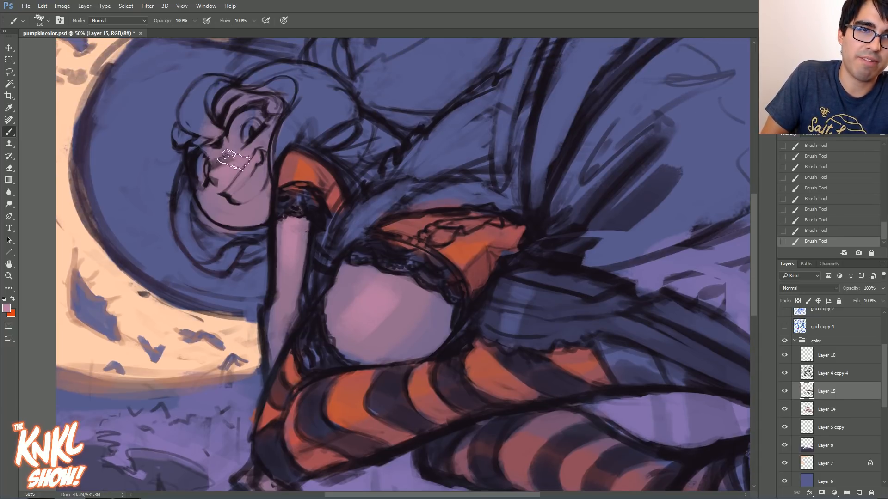
key(bracketright)
key(bracketright)
key(bracketright)
key(bracketleft)
key(bracketleft)
key(bracketleft)
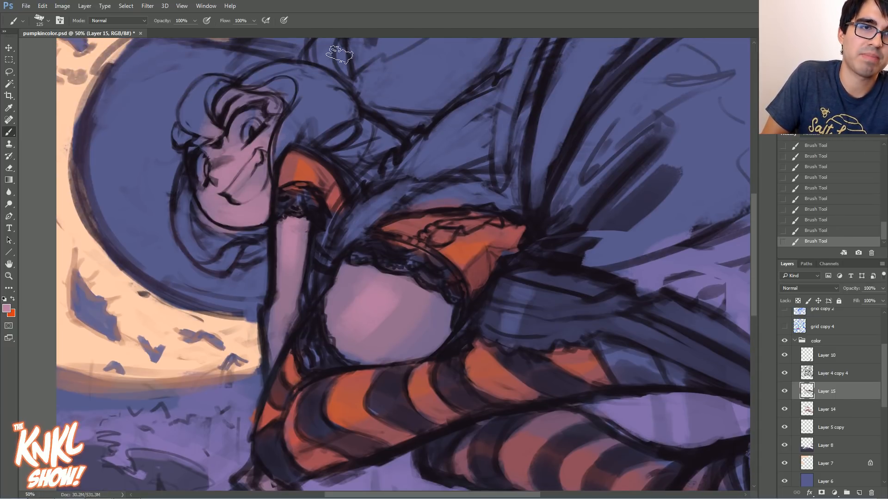
Try painting the witch's eyes and teeth bluish white eaf0ff with a smaller brush, and roll those strokes back
click(7, 310)
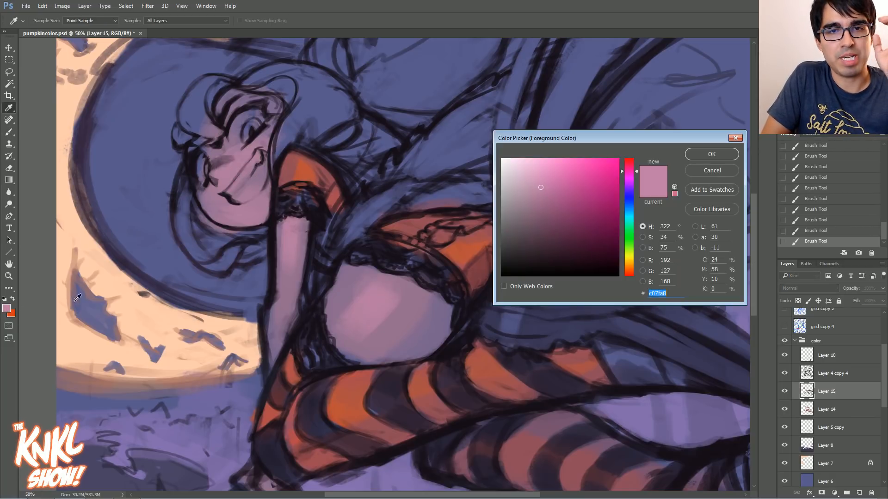
click(633, 204)
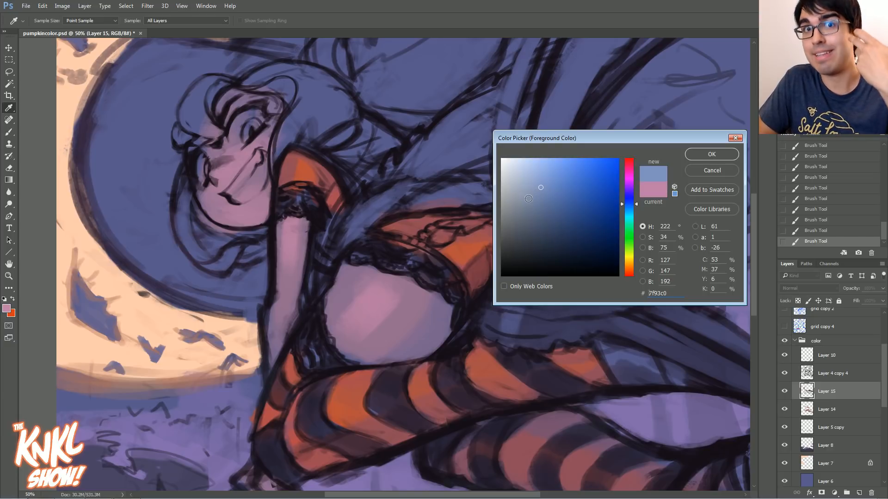
drag(537, 185, 519, 166)
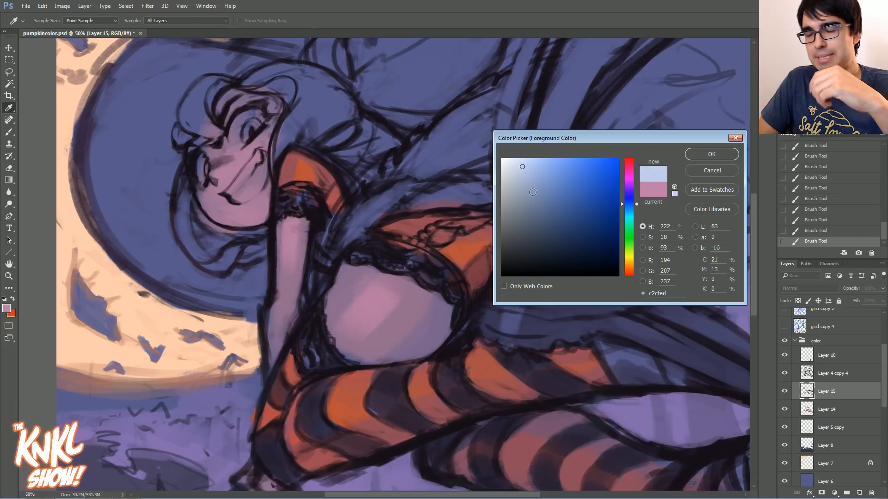
drag(523, 167, 520, 165)
click(696, 152)
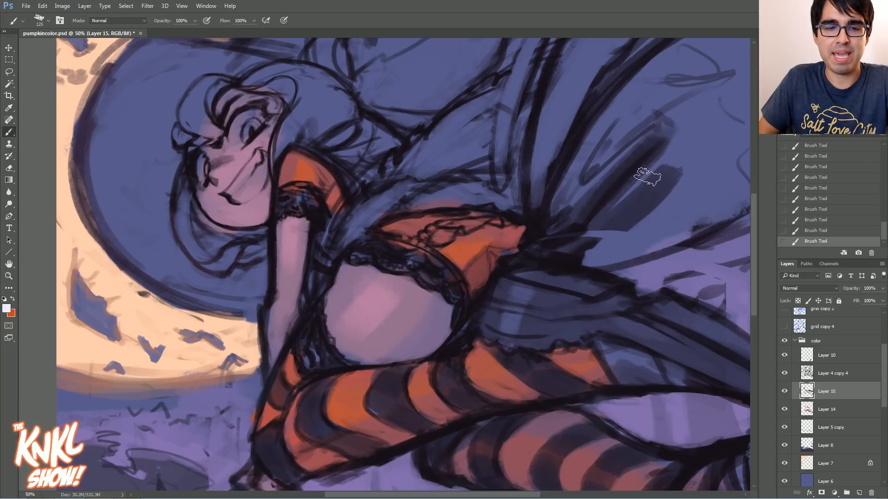
key([)
drag(201, 157, 202, 184)
drag(259, 116, 241, 141)
mouse_move(251, 185)
mouse_down()
mouse_move(239, 194)
mouse_move(264, 156)
mouse_up()
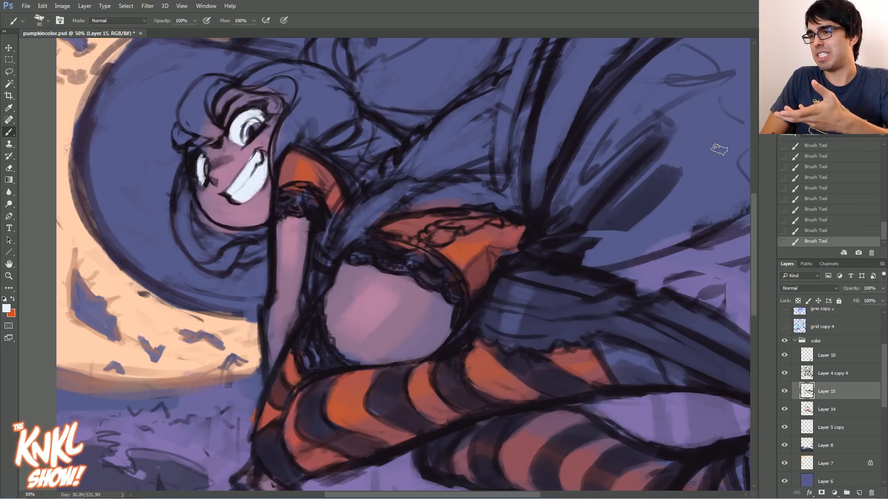
drag(819, 231, 819, 198)
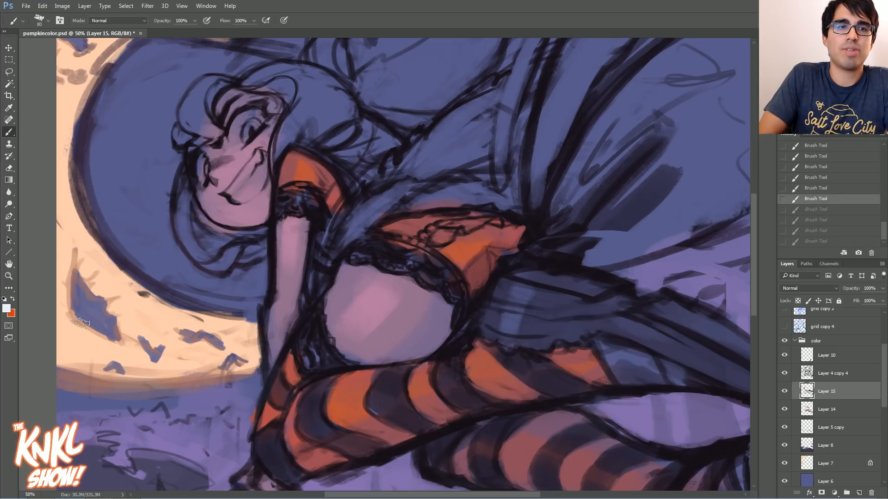
Set the foreground colour to muted periwinkle 9394d1 and paint the witch's teeth and the whites of her eyes
click(7, 308)
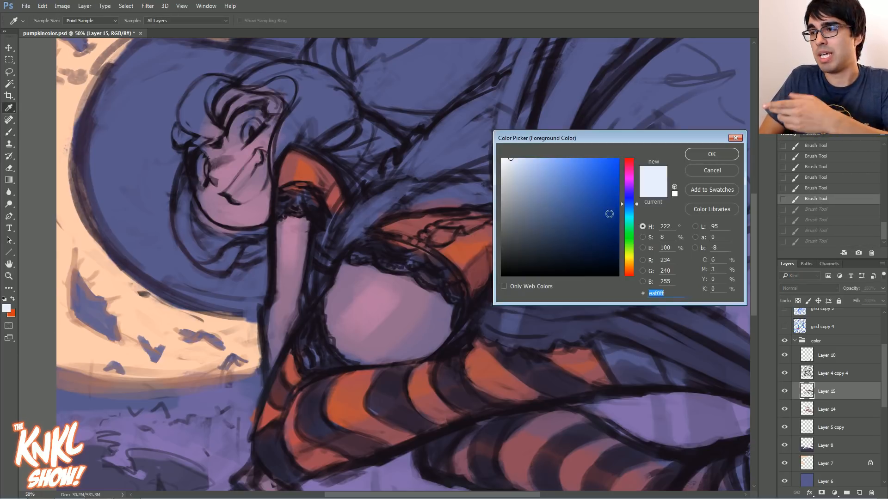
drag(523, 165, 543, 186)
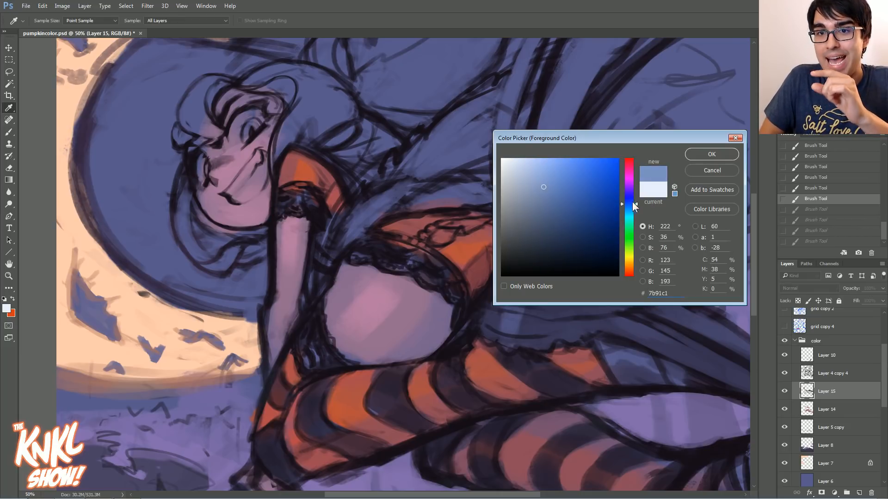
drag(634, 207, 634, 198)
click(535, 180)
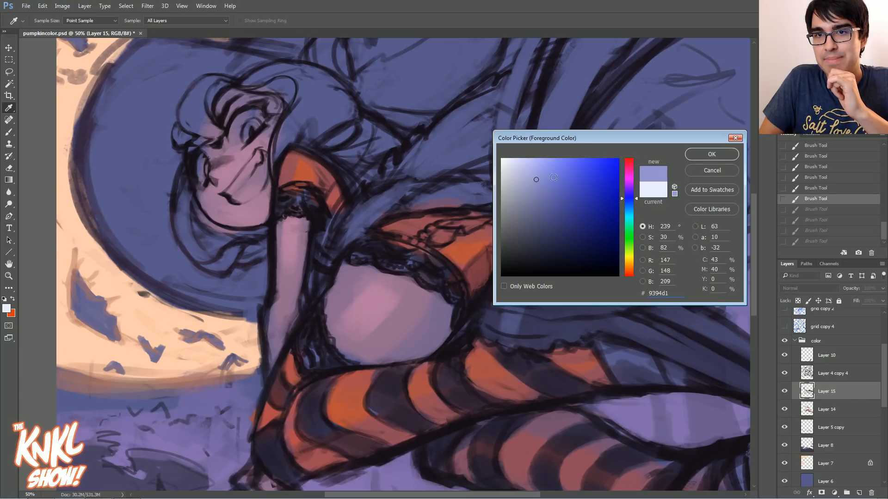
click(712, 154)
key(b)
drag(233, 198, 259, 183)
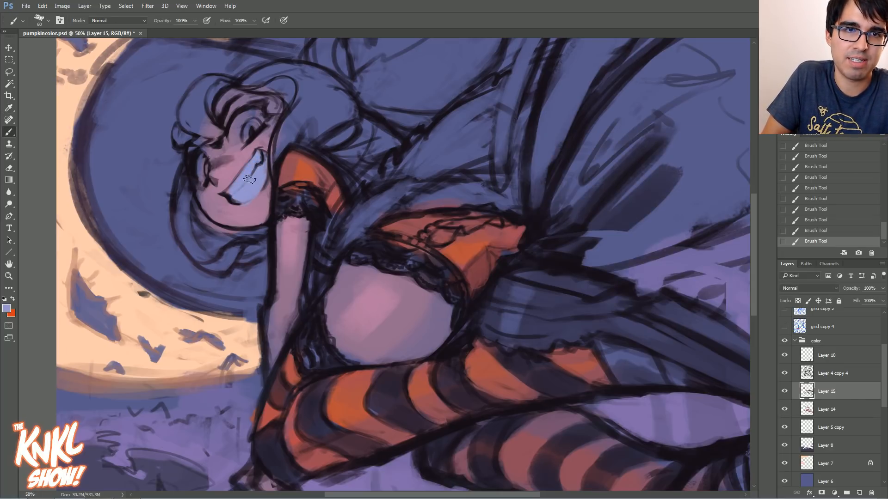
key(bracketright)
drag(241, 143, 243, 119)
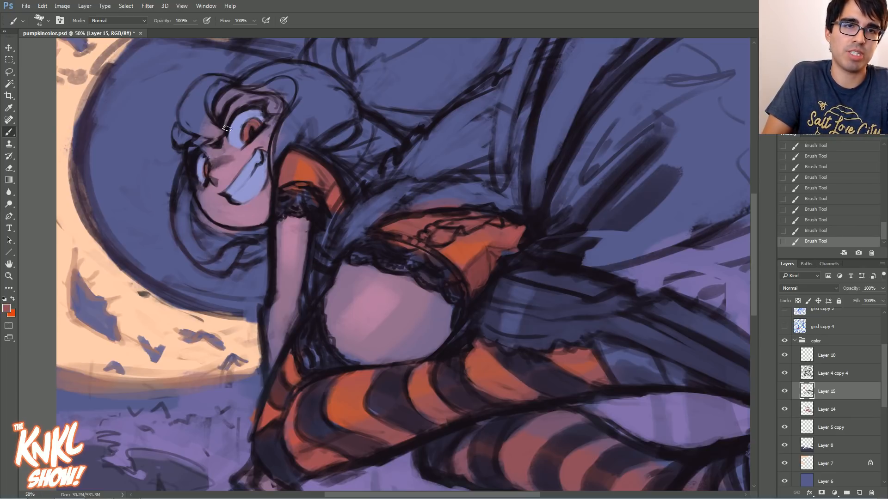
Roll back the last stroke, reduce the brush to 30 and paint muted red into the iris of the smaller eye
click(805, 231)
key(bracketleft)
key(bracketleft)
key(bracketleft)
drag(207, 163, 209, 163)
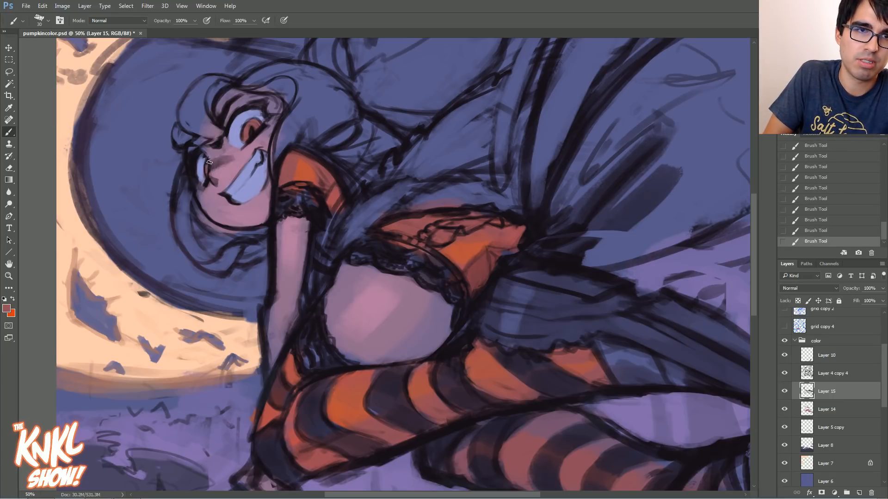
Shade the round lace-framed skin area around its highlight with muted purple, using a brush enlarged to about 200
scroll(403, 264, up, 3)
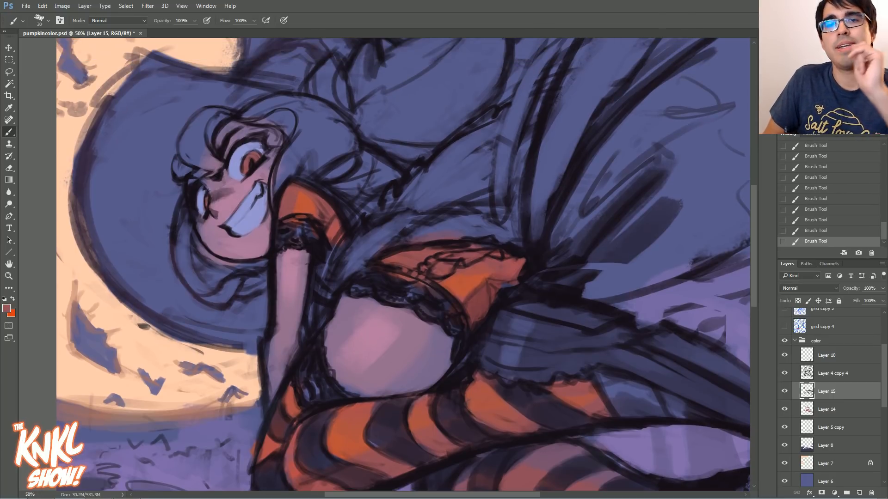
scroll(630, 189, down, 3)
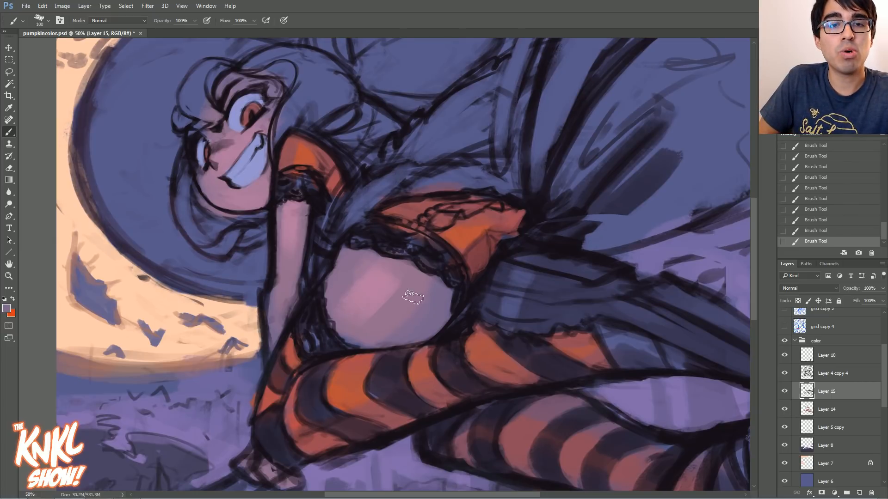
key(bracketright)
key(bracketright)
key(bracketright)
key(bracketright)
key(bracketleft)
key(bracketleft)
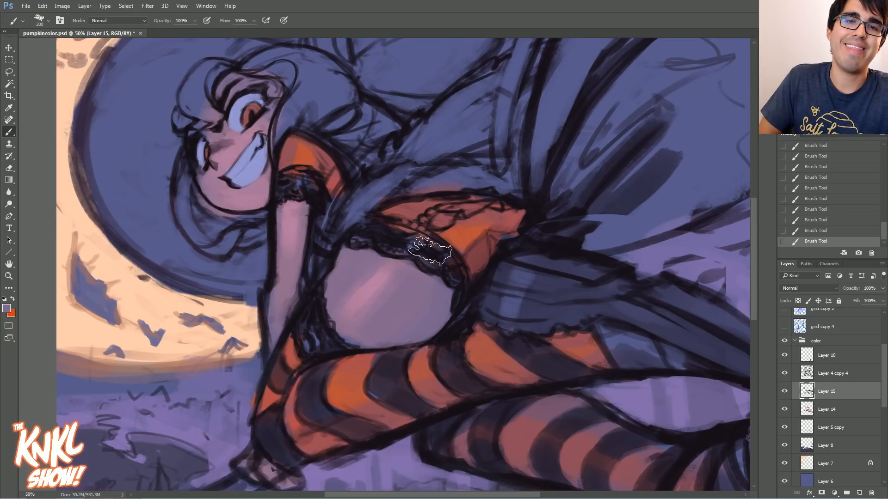
Shade the forearm with muted purple using a brush of about 90 to 100, and roll back the last stroke
key(bracketleft)
key(bracketleft)
key(bracketleft)
key(bracketleft)
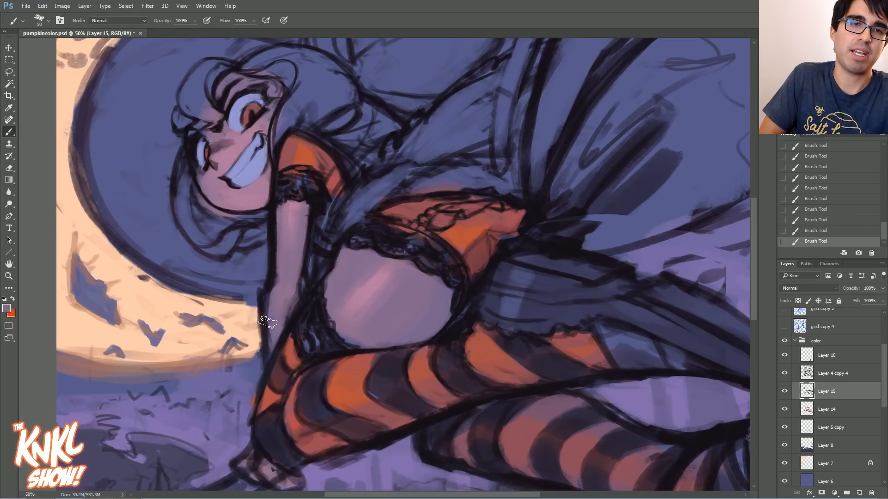
key(bracketright)
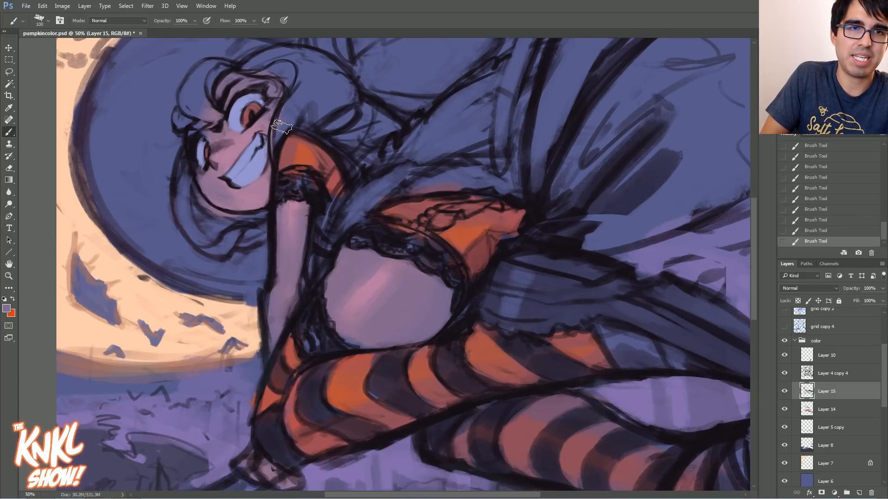
click(823, 231)
Brush a muted red blush over the witch's nose and cheeks, undoing a small stroke and enlarging the brush to 150
key(bracketleft)
key(bracketleft)
key(ctrl+z)
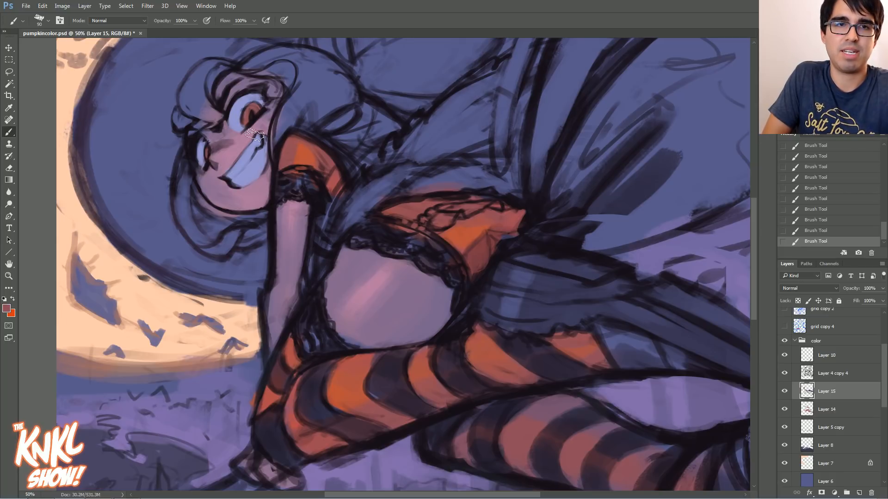
key(bracketright)
key(bracketright)
key(bracketright)
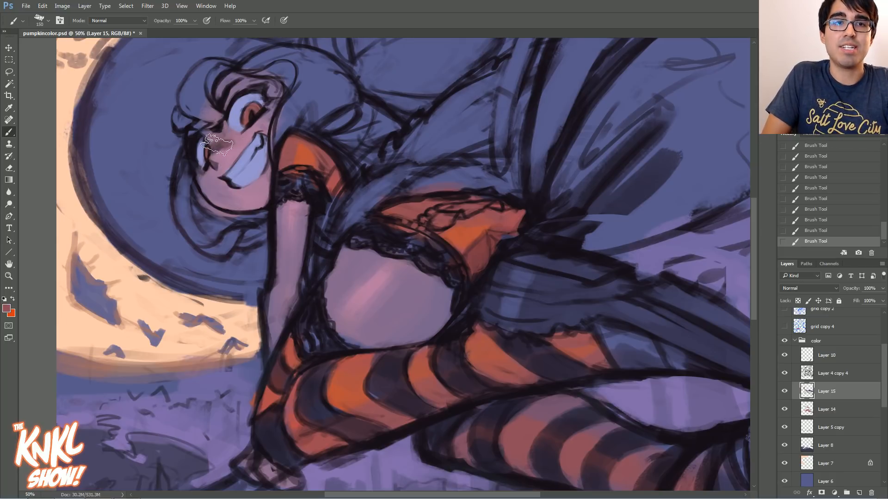
Sample the skin colour beside the mouth and touch up the face with the brush reduced to 70
alt+click(219, 179)
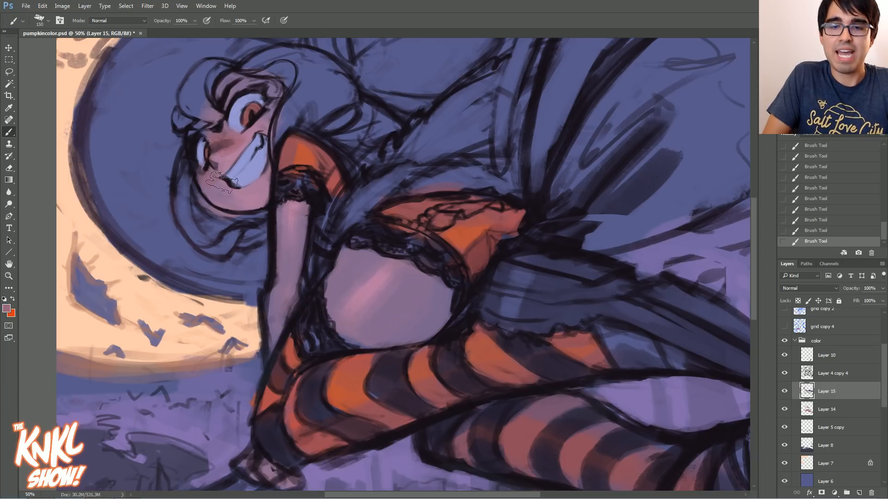
key(bracketleft)
key(bracketleft)
key(bracketleft)
key(bracketleft)
key(bracketleft)
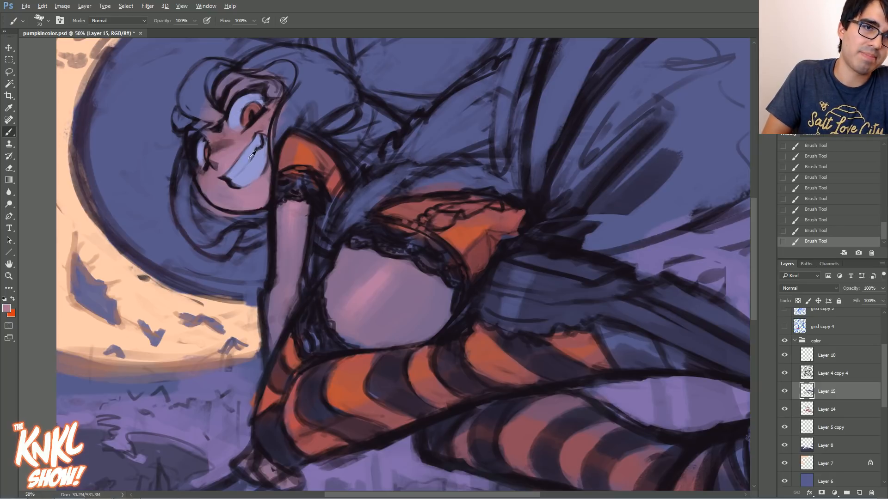
Set the foreground colour to dark reddish brown 5a2e35 and paint the witch's fringe with a smaller brush
drag(383, 283, 451, 318)
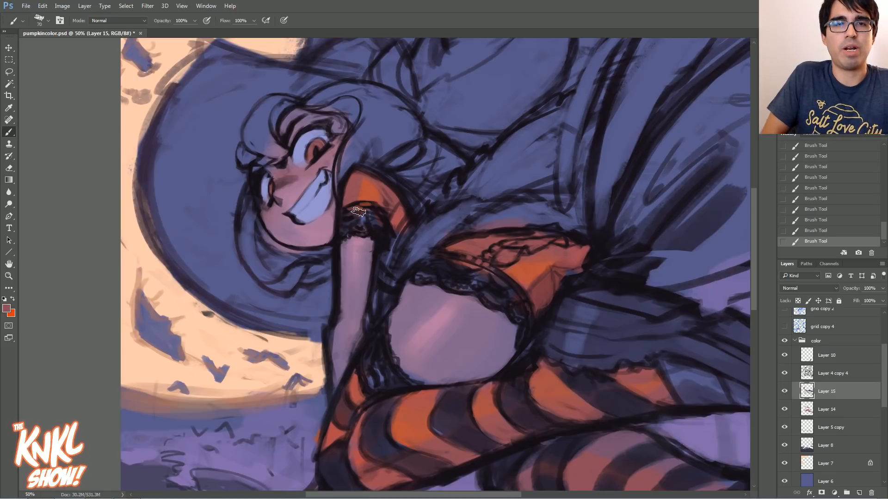
click(7, 308)
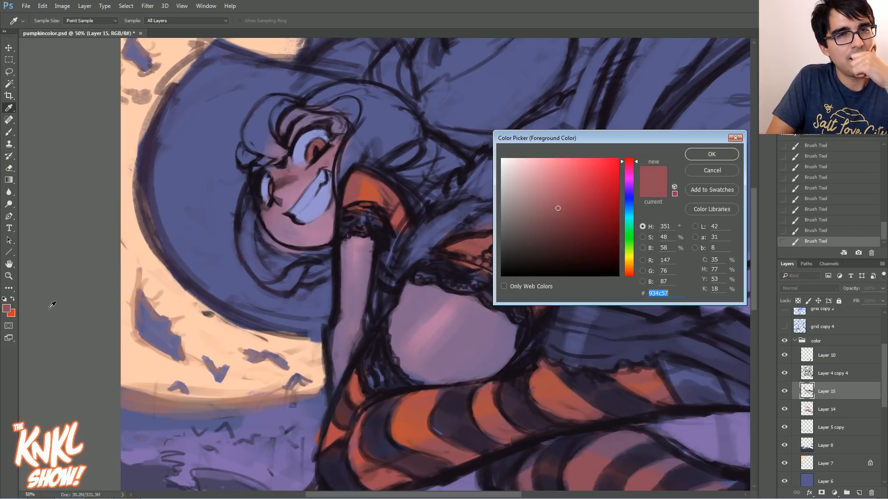
drag(555, 223, 559, 232)
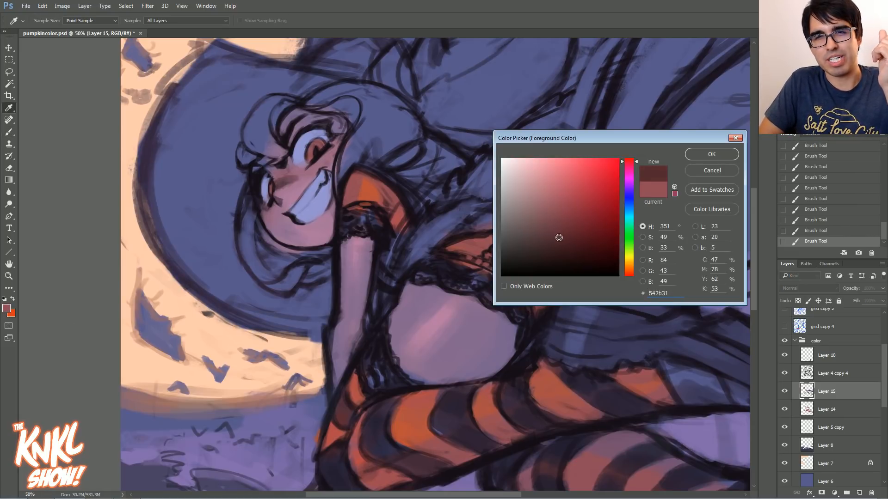
click(694, 153)
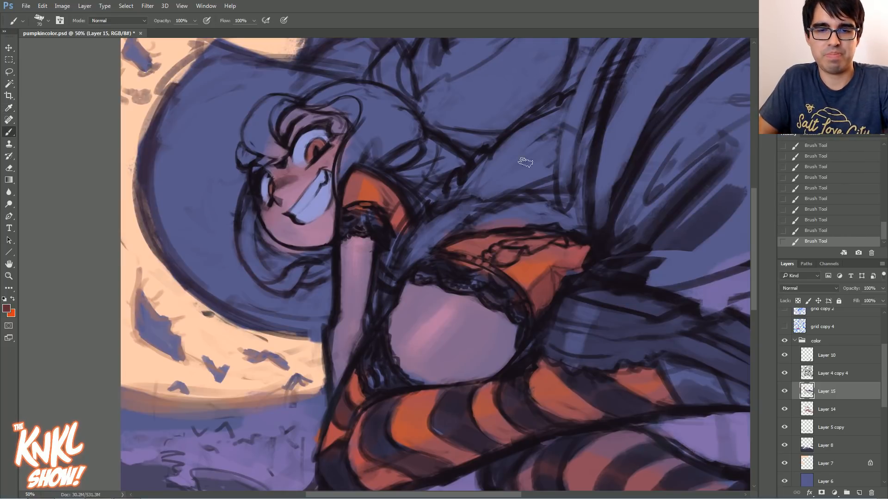
key(bracketleft)
key(bracketleft)
mouse_move(252, 157)
mouse_down()
mouse_move(285, 150)
mouse_move(260, 151)
mouse_move(253, 122)
mouse_move(269, 101)
mouse_move(244, 133)
mouse_move(281, 108)
mouse_up()
key(bracketleft)
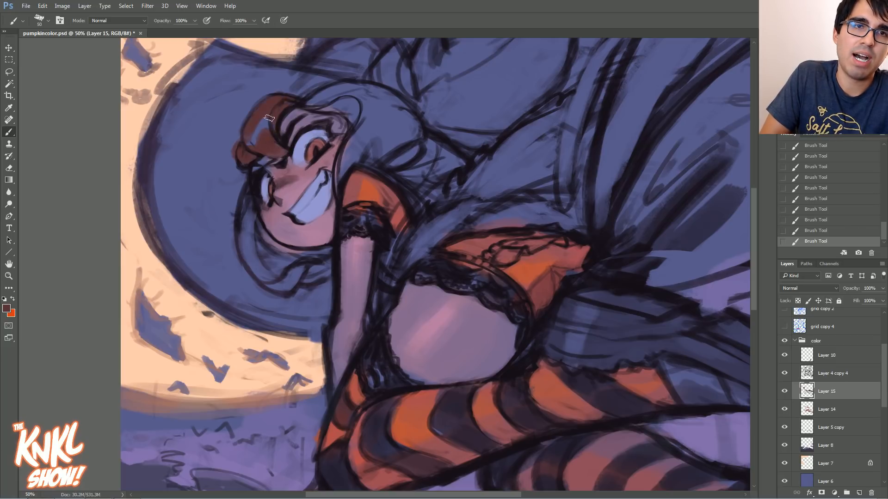
Change the foreground colour to dark plum 432639 and brush it over the witch's fringe
click(7, 308)
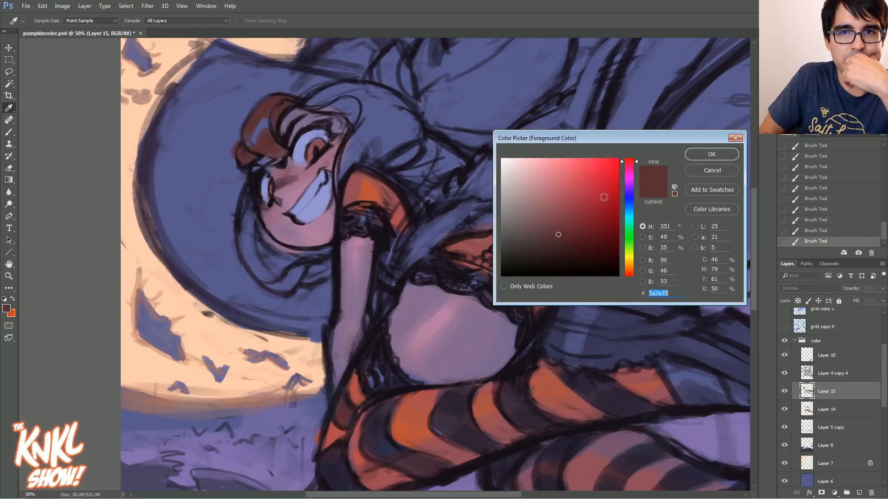
click(633, 168)
drag(582, 228, 553, 245)
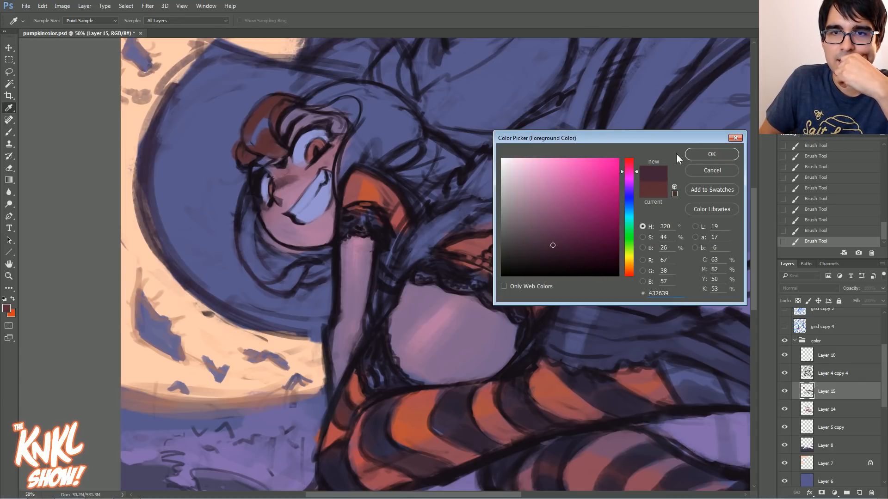
key(Return)
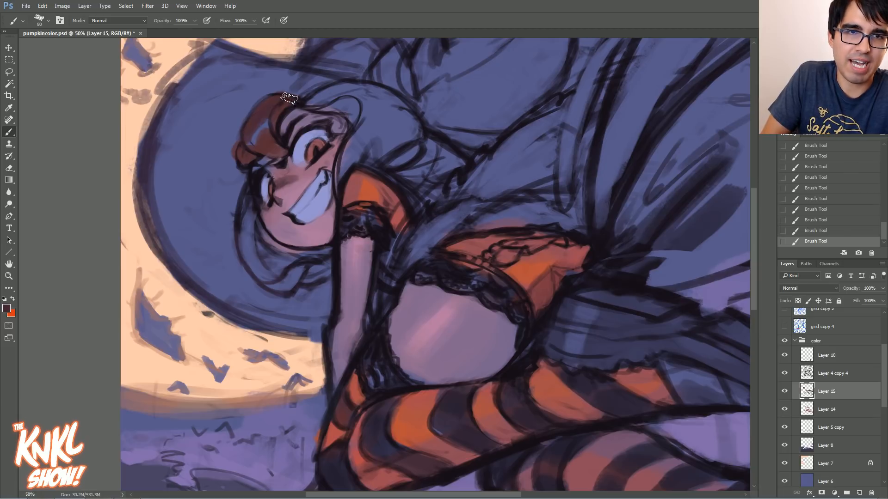
drag(266, 147, 277, 147)
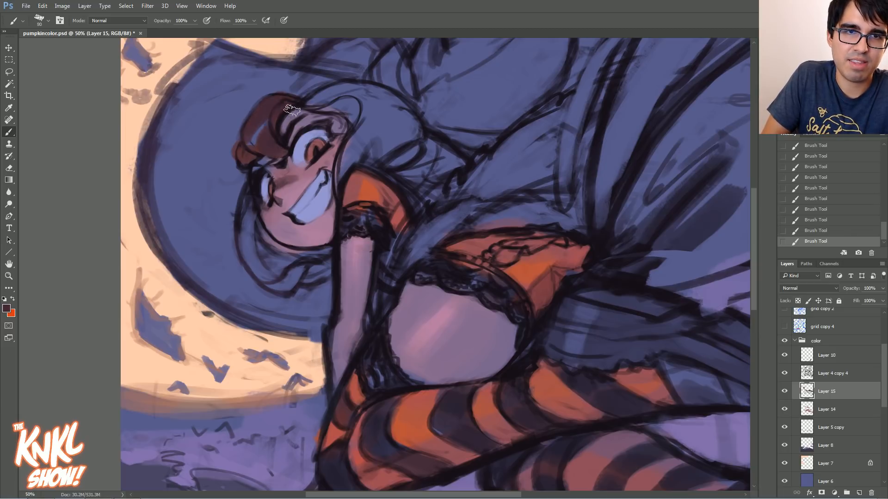
Enlarge the brush and paint the hair above the larger eye and over the back of the head dark plum
key(bracketright)
key(bracketright)
key(bracketright)
mouse_move(311, 106)
mouse_down()
mouse_move(352, 99)
mouse_move(345, 105)
mouse_move(353, 119)
mouse_move(343, 109)
mouse_move(384, 92)
mouse_move(397, 108)
mouse_up()
key(bracketright)
key(bracketright)
drag(382, 139, 375, 122)
key(bracketleft)
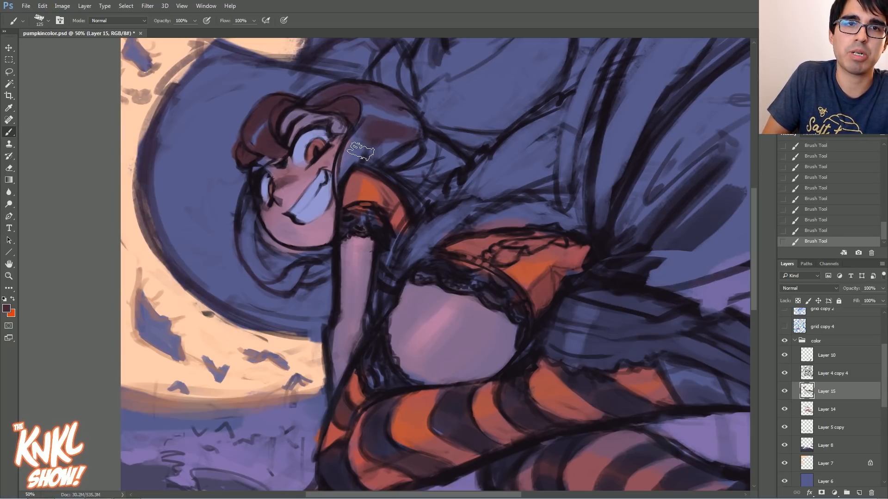
Fill the lower back section of the witch's hair with dark plum, and reduce the brush to 80
key(bracketright)
key(bracketright)
mouse_move(365, 139)
mouse_down()
mouse_move(370, 130)
mouse_move(393, 153)
mouse_move(397, 141)
mouse_up()
key(bracketleft)
key(bracketleft)
key(bracketleft)
key(bracketleft)
key(bracketleft)
key(bracketleft)
key(bracketleft)
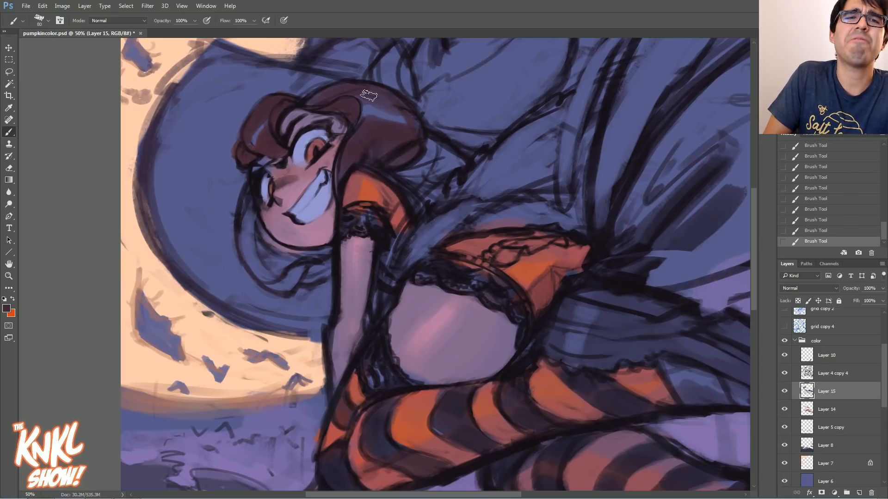
Paint the hair beside the far cheek and under the chin dark plum, and roll back the last two strokes
key(bracketright)
key(bracketright)
key(bracketleft)
key(bracketleft)
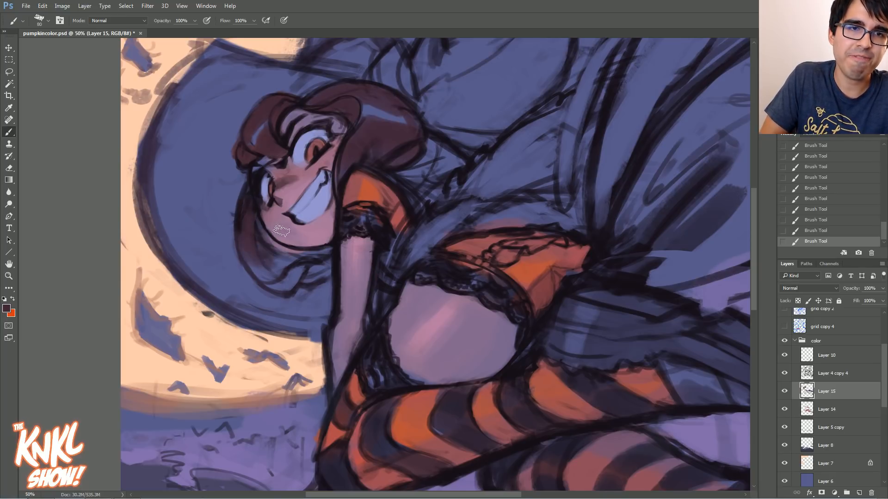
key(bracketleft)
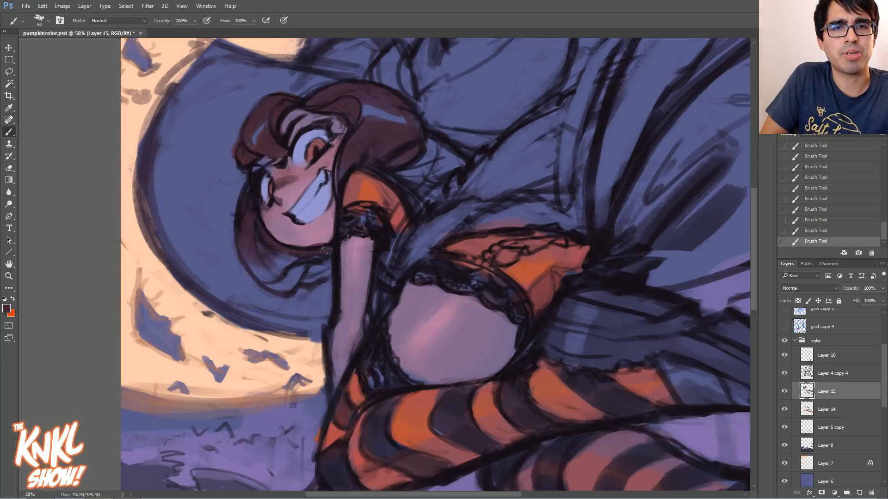
click(818, 220)
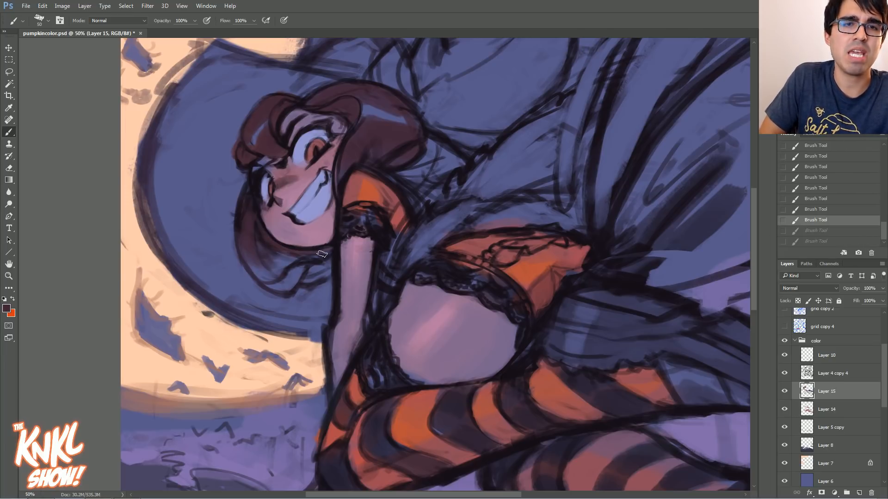
Redo the undone brush strokes that fill the hair beneath the chin with dark brown
key(ctrl+shift+z)
key(ctrl+shift+z)
key(bracketright)
key(bracketright)
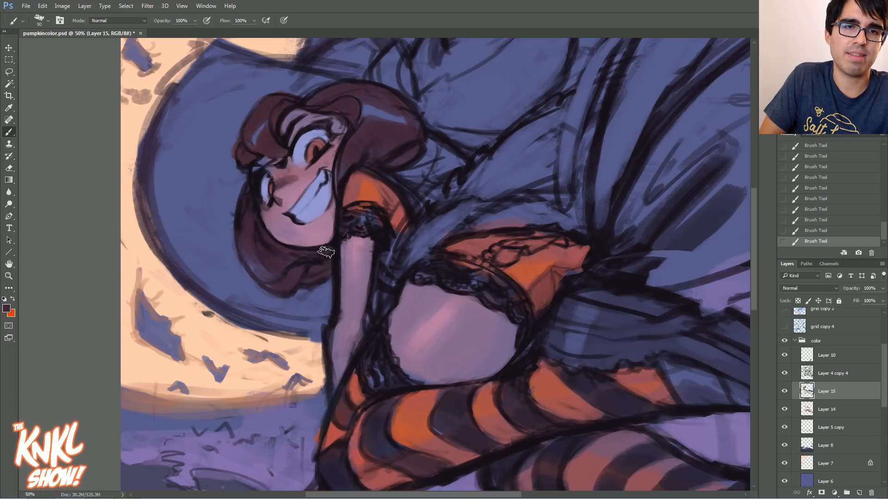
key(bracketleft)
key(bracketleft)
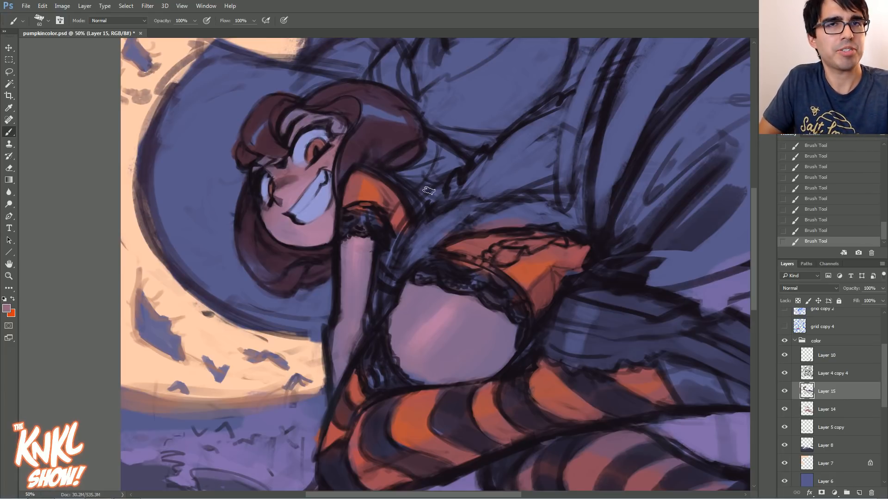
Shade the lower face and the hair beside it with mauve and dark purple tones sampled from the painting
key(bracketright)
key(bracketright)
key(bracketright)
key(bracketright)
key(bracketright)
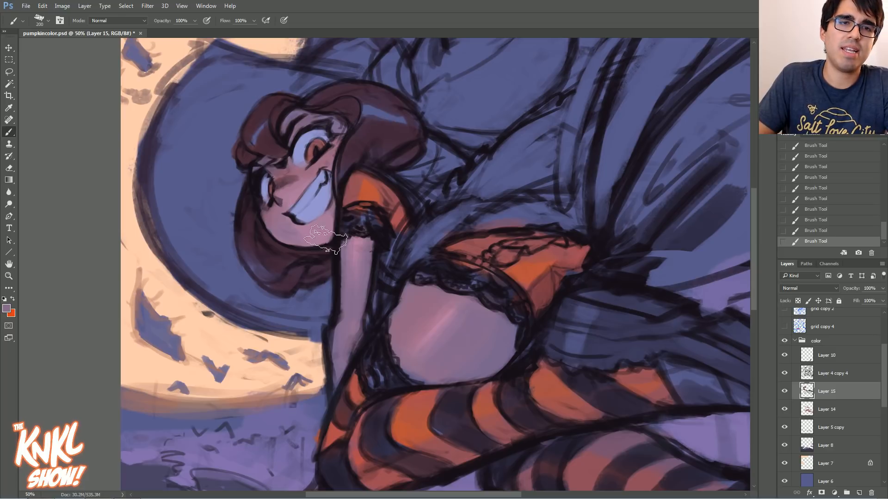
key(bracketleft)
key(bracketleft)
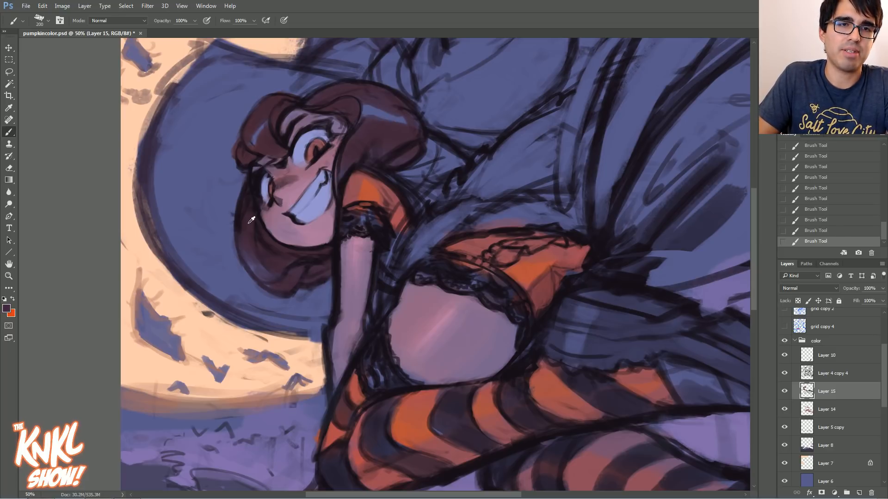
key(bracketleft)
key(bracketleft)
key(bracketleft)
key(bracketleft)
key(bracketleft)
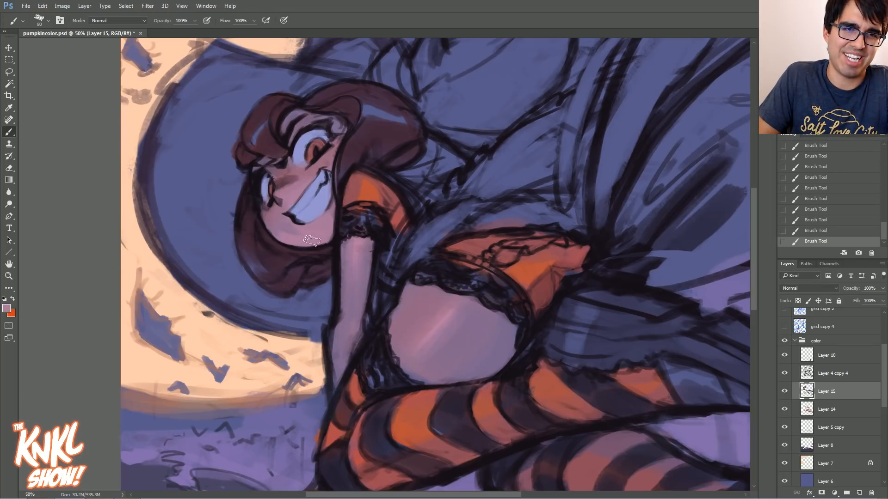
alt+click(294, 222)
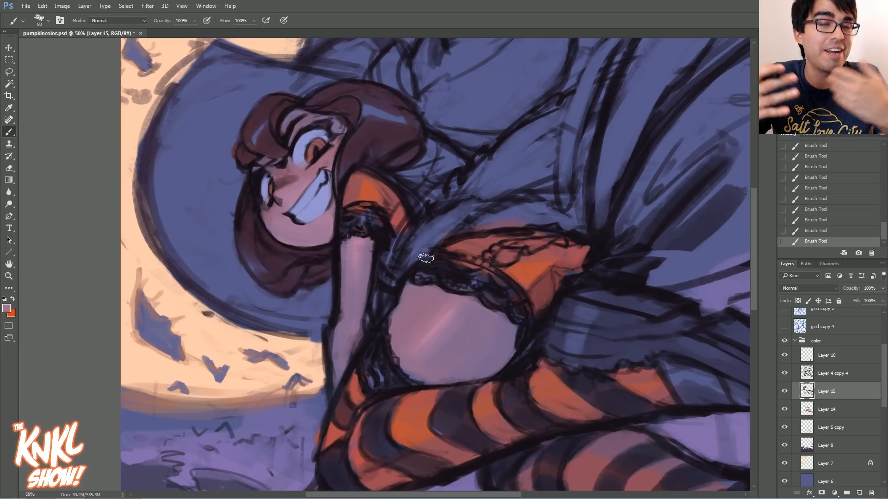
Block in the costume's bodice along the character's back with a muted red-orange
drag(524, 255, 547, 307)
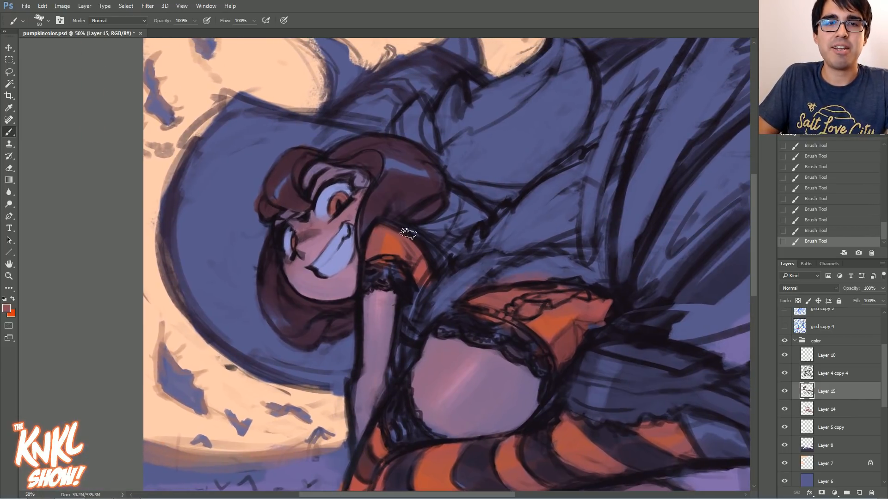
key(bracketright)
key(bracketright)
key(bracketright)
mouse_move(413, 323)
mouse_down()
mouse_move(454, 267)
mouse_move(411, 342)
mouse_move(495, 243)
mouse_move(462, 254)
mouse_up()
key(bracketleft)
key(bracketleft)
key(bracketleft)
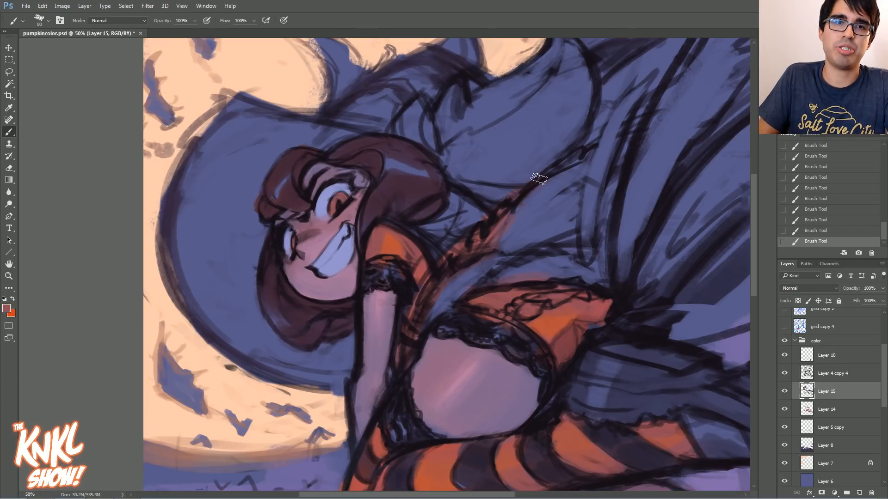
Start blocking in the flowing ponytail behind the head with dark brown, from its base up to the tip
key(bracketright)
key(bracketright)
key(bracketright)
key(bracketright)
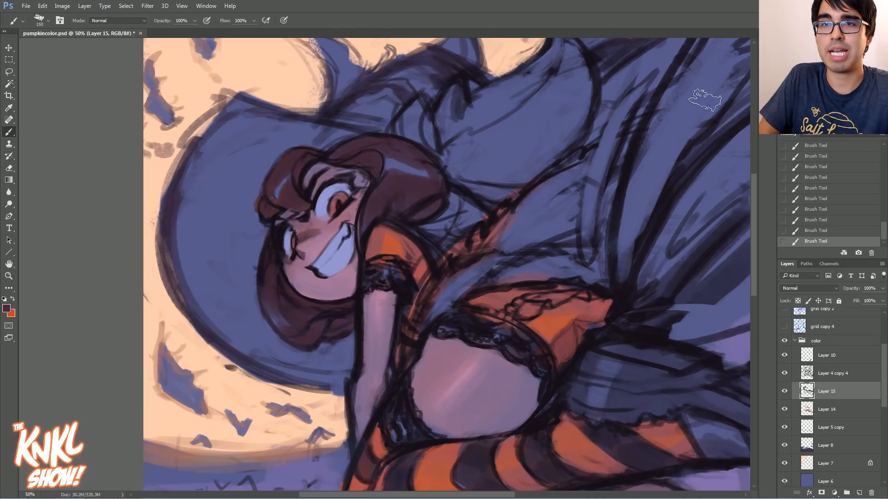
drag(522, 100, 435, 137)
key(bracketleft)
key(bracketleft)
mouse_move(320, 181)
mouse_down()
mouse_move(327, 149)
mouse_move(334, 176)
mouse_move(316, 175)
mouse_move(338, 180)
mouse_move(338, 169)
mouse_move(322, 178)
mouse_move(349, 191)
mouse_move(383, 139)
mouse_move(358, 150)
mouse_move(348, 189)
mouse_move(444, 115)
mouse_move(437, 132)
mouse_move(405, 147)
mouse_move(467, 93)
mouse_up()
Fill the rest of the ponytail with larger dark brown strokes, leaving a patch of blue as a highlight
key(bracketright)
key(bracketright)
key(bracketright)
key(bracketleft)
key(bracketleft)
key(bracketleft)
key(bracketleft)
key(bracketright)
key(bracketright)
key(bracketright)
key(bracketright)
key(bracketright)
key(bracketright)
key(bracketright)
mouse_move(366, 198)
mouse_down()
mouse_move(396, 209)
mouse_move(421, 208)
mouse_move(407, 184)
mouse_up()
mouse_move(483, 138)
mouse_down()
mouse_move(447, 167)
mouse_move(457, 153)
mouse_move(477, 160)
mouse_move(476, 95)
mouse_move(488, 152)
mouse_move(474, 87)
mouse_up()
key(bracketleft)
key(bracketleft)
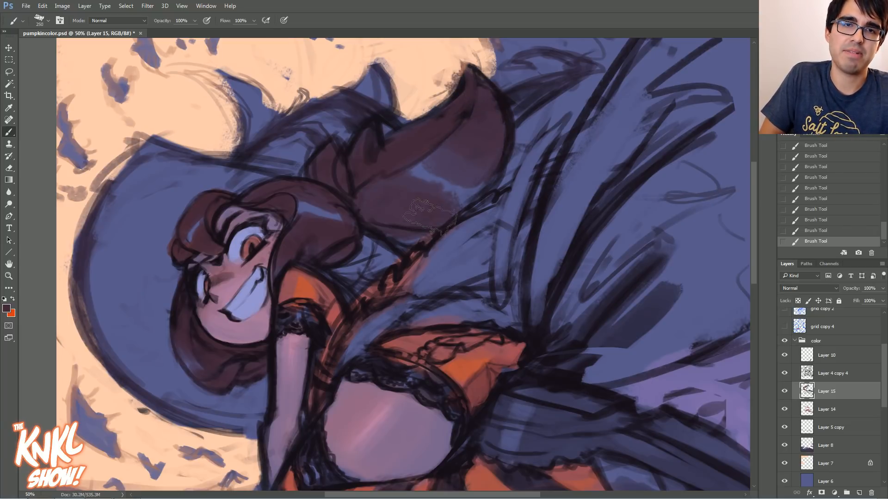
Extend the dark brown hair behind the neck and shoulder and refine the strands at the ponytail's base
key(bracketleft)
key(bracketleft)
mouse_move(383, 198)
mouse_down()
mouse_move(354, 254)
mouse_move(363, 257)
mouse_up()
key(bracketleft)
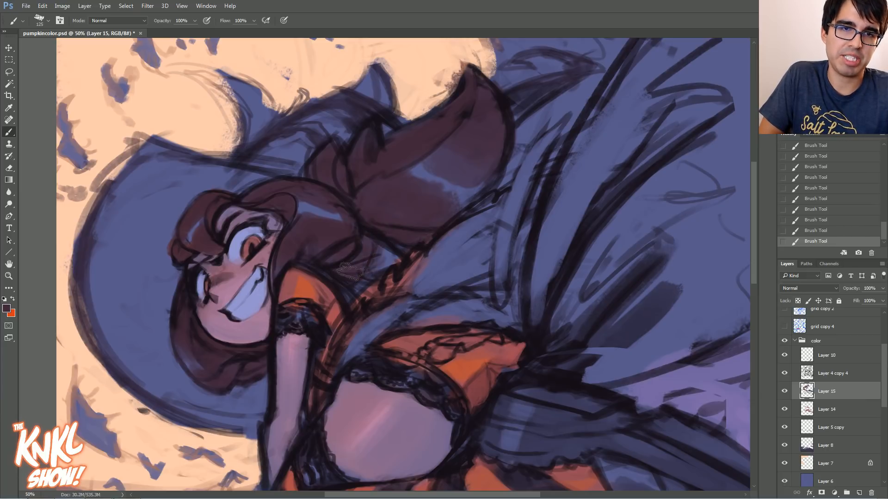
mouse_move(370, 265)
mouse_down()
mouse_move(384, 256)
mouse_move(372, 278)
mouse_move(378, 242)
mouse_move(382, 261)
mouse_move(392, 251)
mouse_move(402, 267)
mouse_move(345, 208)
mouse_move(300, 189)
mouse_move(347, 199)
mouse_move(323, 166)
mouse_up()
key(bracketleft)
drag(367, 132, 351, 139)
Touch up the bodice beside the arm with a sampled muted red and erase the excess paint
scroll(387, 99, down, 5)
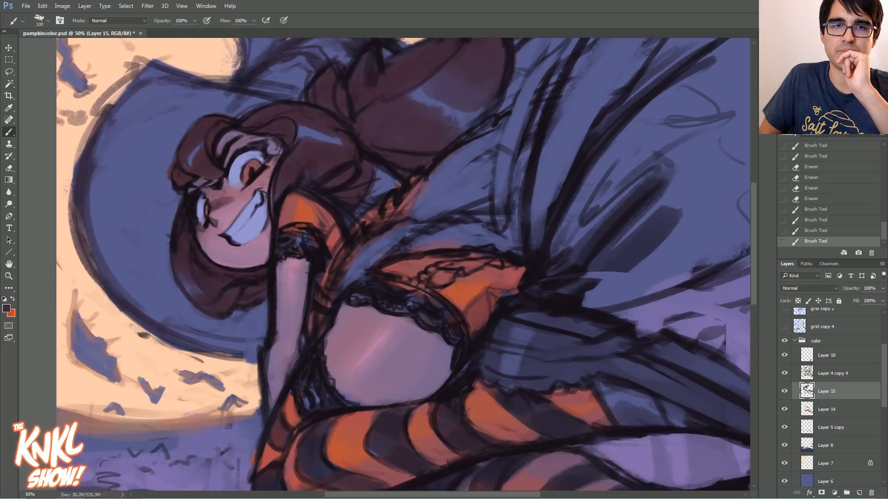
key(ctrl+minus)
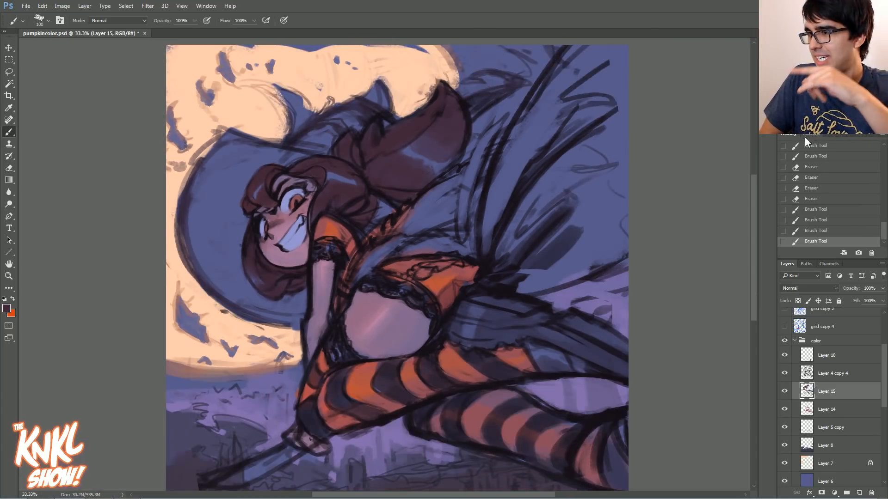
mouse_move(355, 239)
mouse_down()
mouse_move(404, 184)
mouse_move(396, 209)
mouse_up()
alt+click(404, 191)
drag(388, 254, 387, 254)
key(e)
drag(393, 244, 388, 250)
key(b)
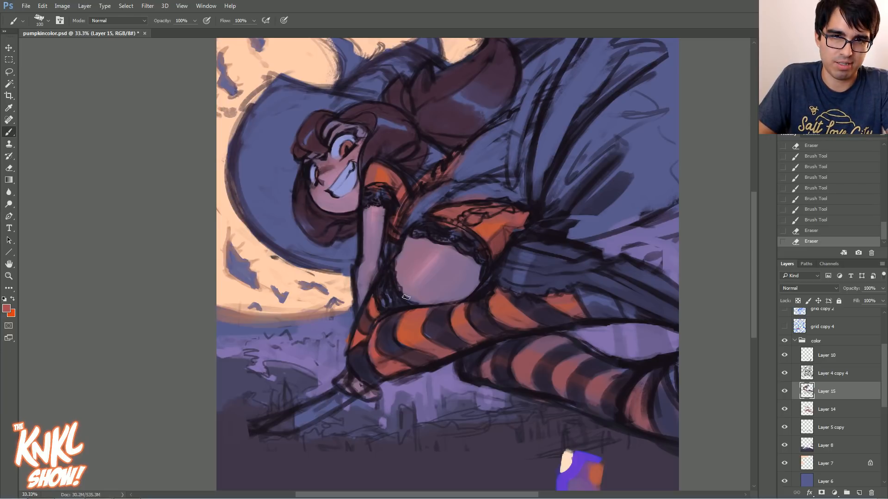
Sample a pale blue from the face and paint it on the lower part of the cloth behind the bodice
alt+click(354, 150)
key(bracketright)
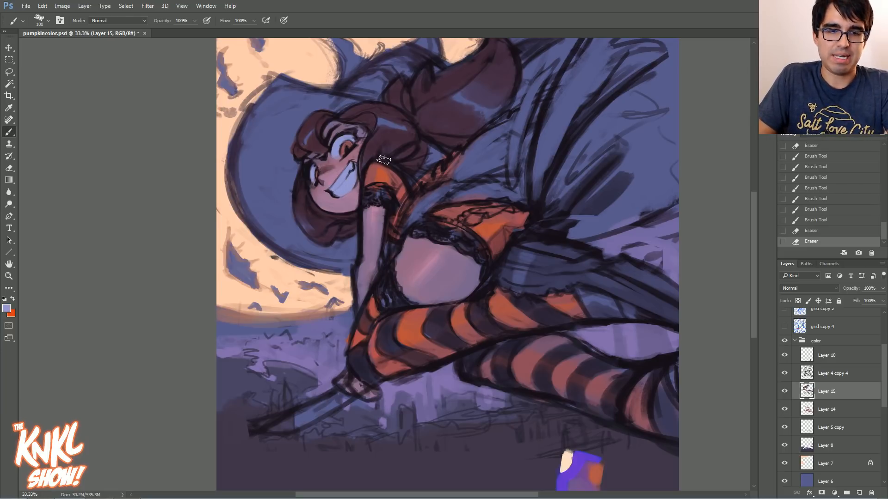
mouse_move(427, 206)
mouse_down()
mouse_move(411, 219)
mouse_move(418, 208)
mouse_up()
key(bracketleft)
key(bracketleft)
key(bracketleft)
key(bracketright)
key(bracketright)
key(bracketright)
drag(458, 183, 435, 196)
mouse_move(465, 166)
mouse_down()
mouse_move(451, 179)
mouse_move(458, 171)
mouse_up()
key(bracketleft)
key(bracketleft)
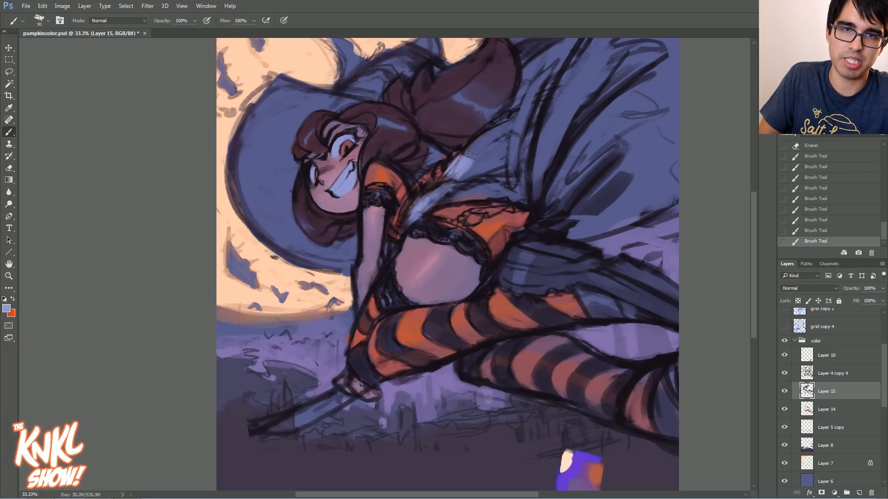
Extend the pale blue to the cloth's upper edge and build up light strokes along its folds
key(bracketright)
drag(485, 143, 505, 123)
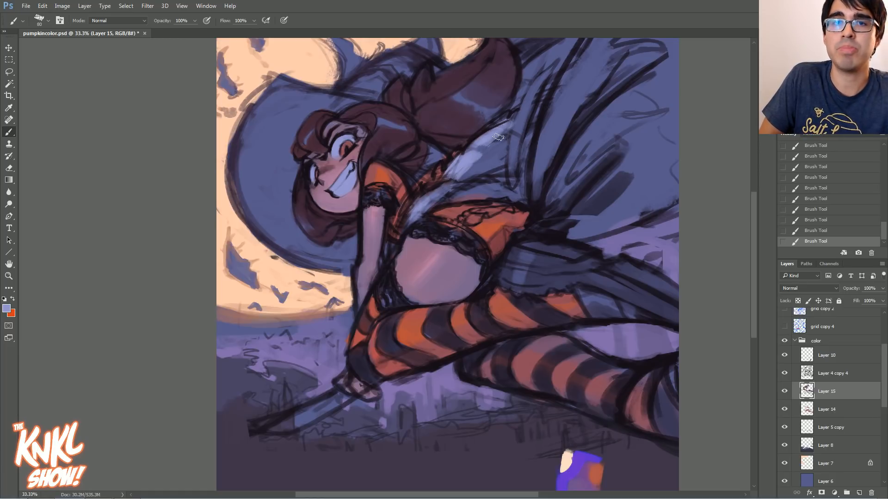
key(bracketright)
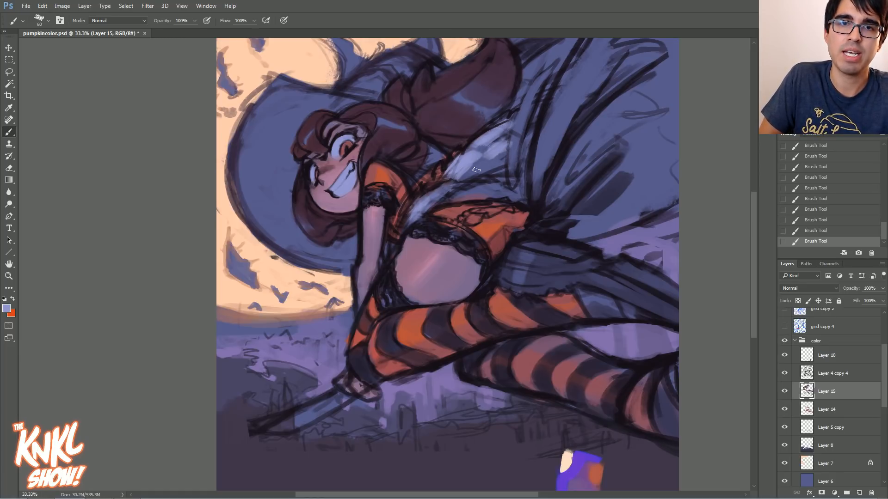
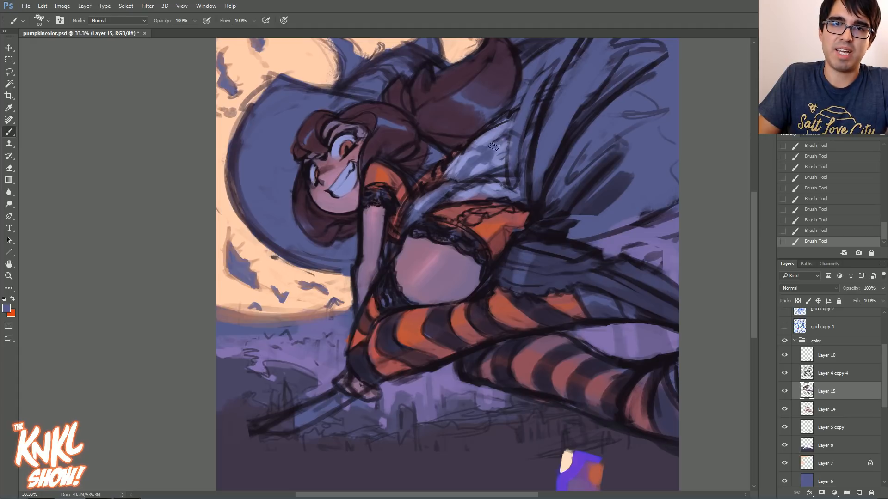
alt+click(457, 164)
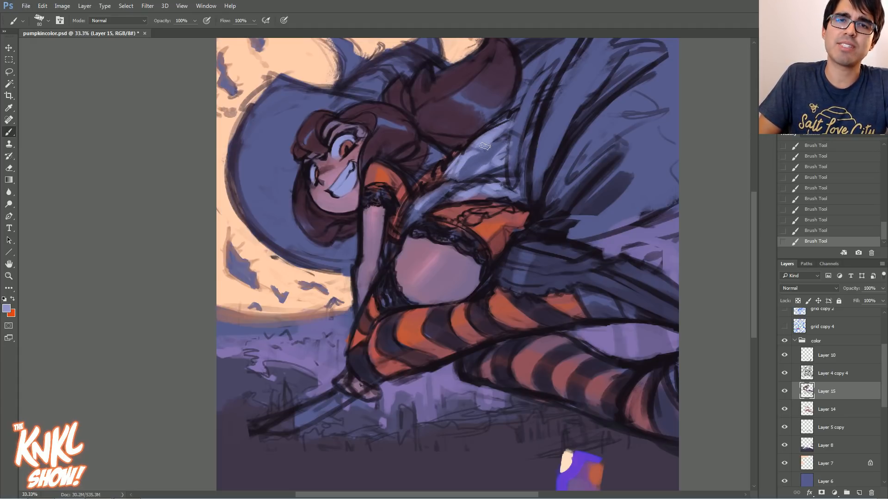
drag(479, 175, 509, 148)
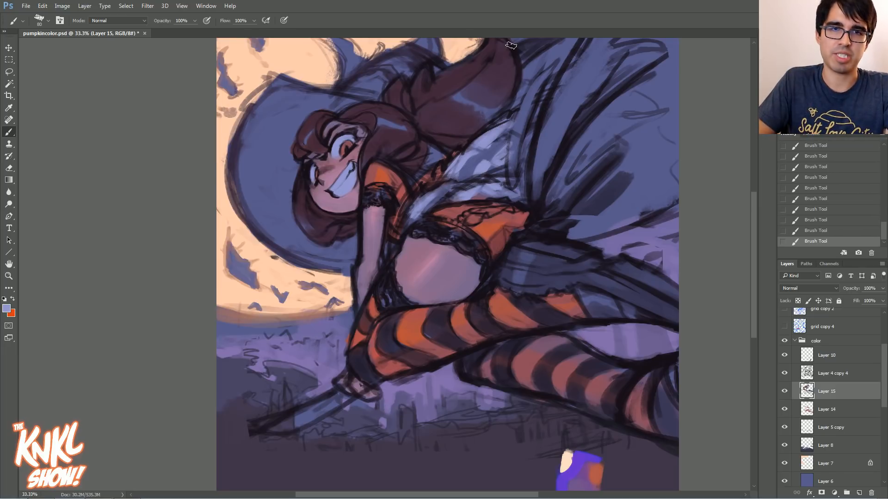
Touch up the orange costume with a sampled muted red and brush muted purple into the thigh's lace trim
alt+click(373, 167)
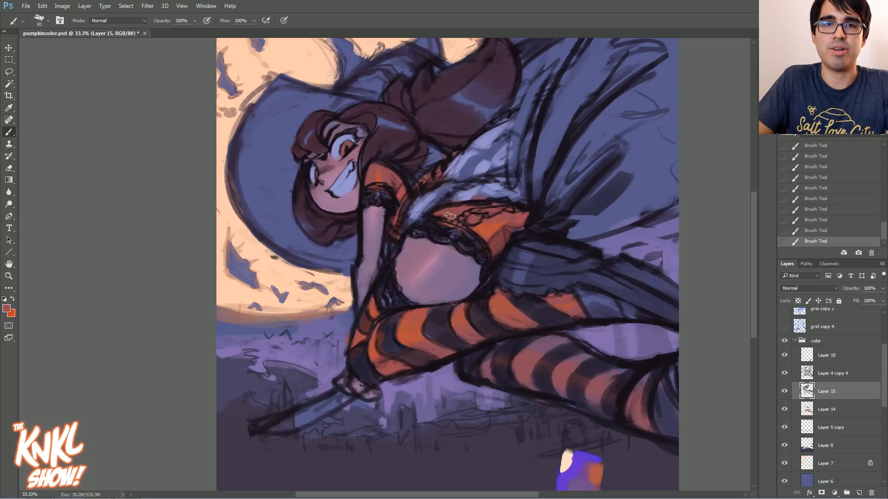
key(bracketright)
key(bracketright)
key(bracketright)
key(bracketleft)
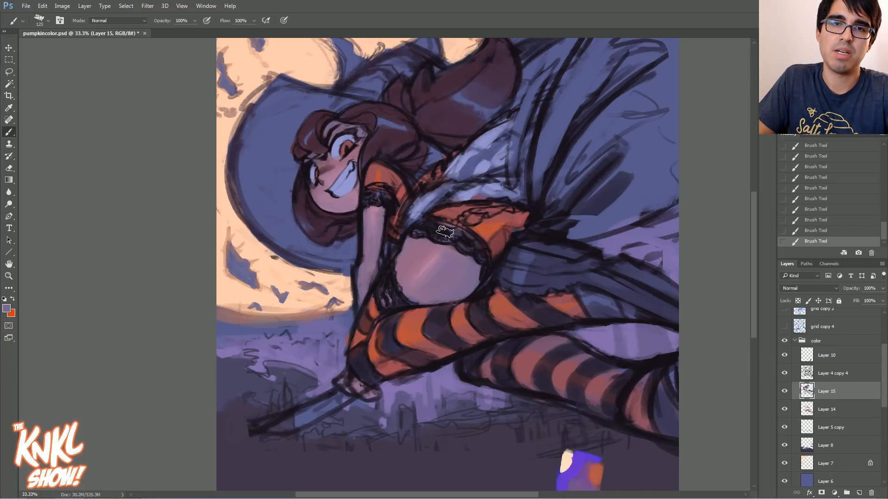
key(bracketright)
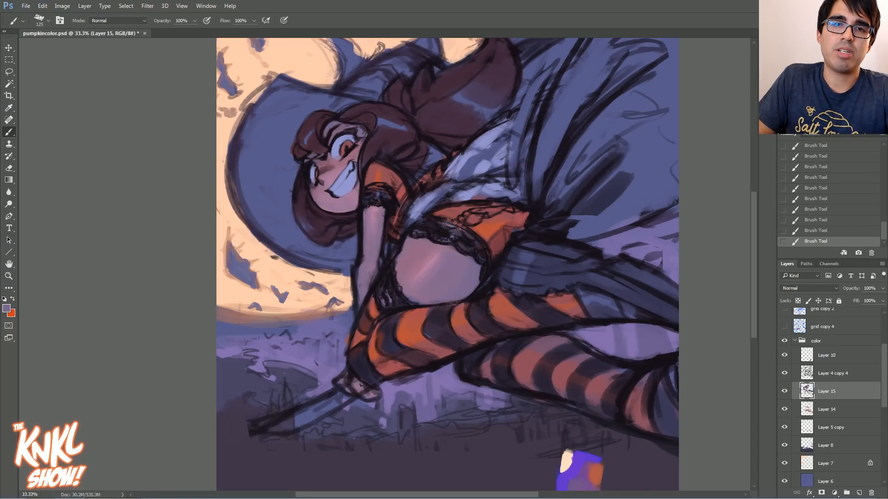
key(bracketleft)
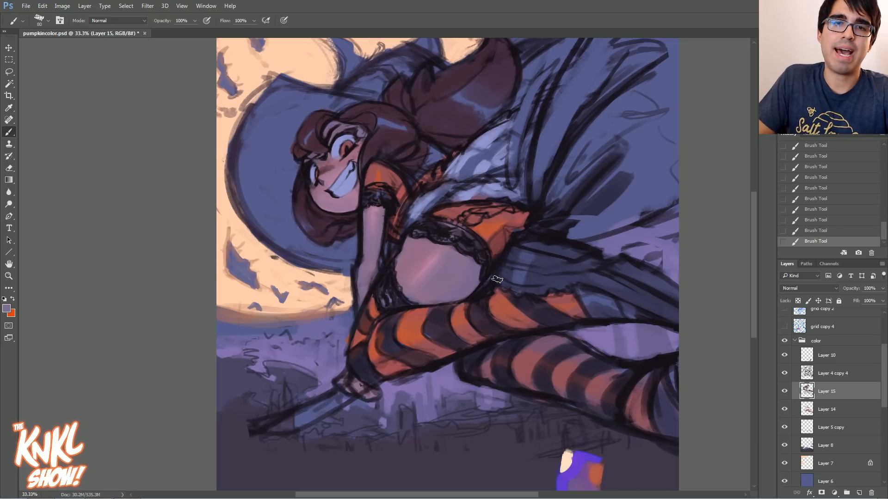
Sample the dark hair colour, step back one stroke, and darken the shadowed lace between the arm and thigh
alt+click(395, 137)
key(bracketright)
key(bracketright)
key(bracketright)
key(bracketright)
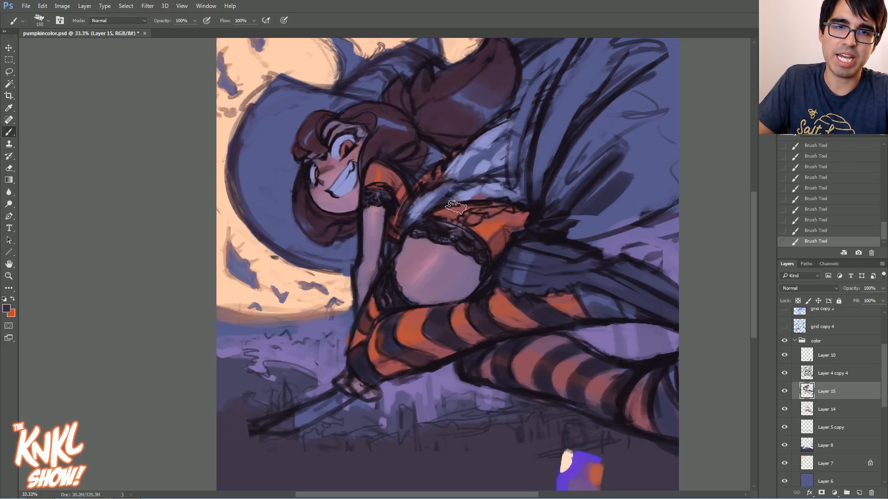
click(813, 231)
key(bracketleft)
key(bracketleft)
drag(386, 302, 393, 299)
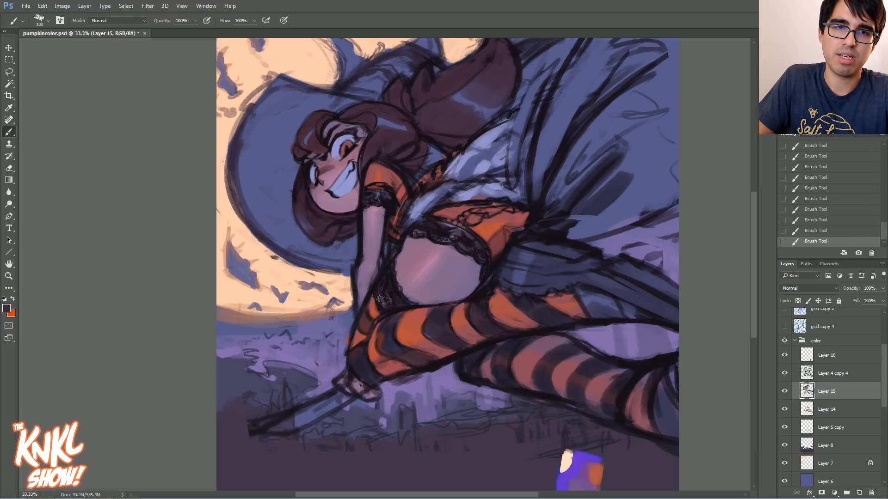
Darken the lace band along the upper edge of the thigh with the dark purple-brown, varying the brush size
key(bracketright)
key(bracketright)
key(bracketleft)
key(bracketleft)
key(bracketleft)
key(bracketleft)
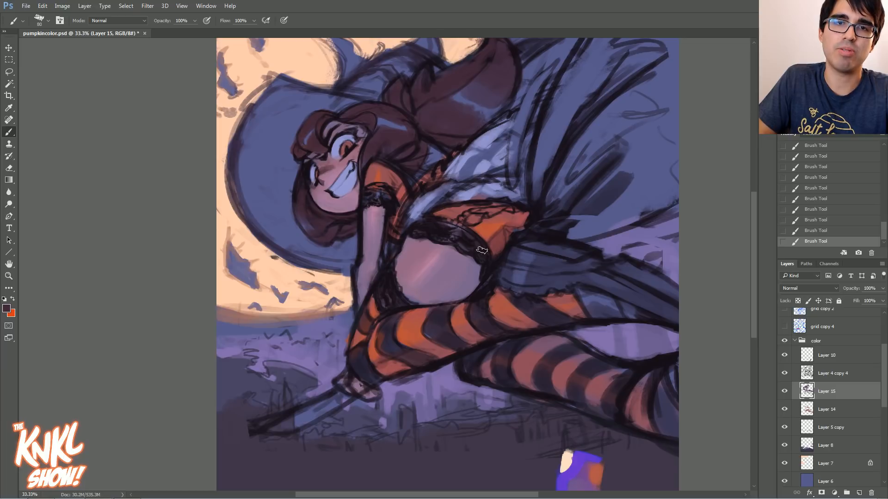
key(bracketright)
key(bracketright)
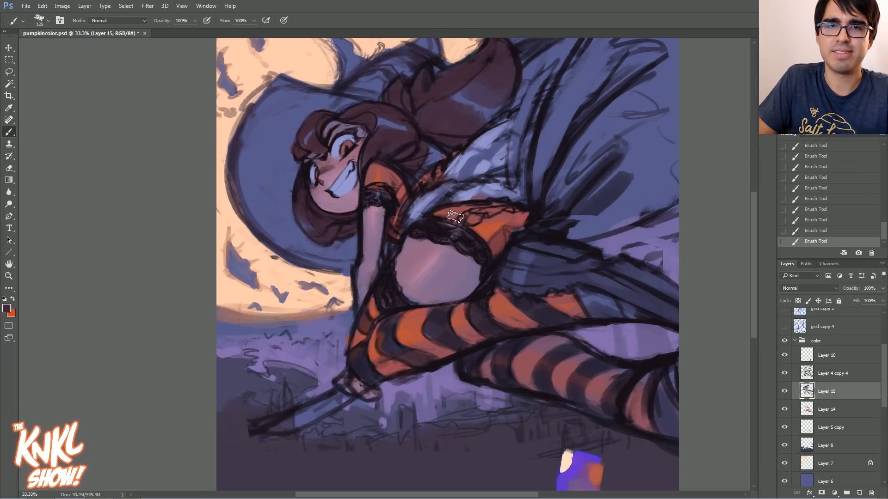
key(bracketright)
key(bracketright)
key(bracketright)
key(bracketright)
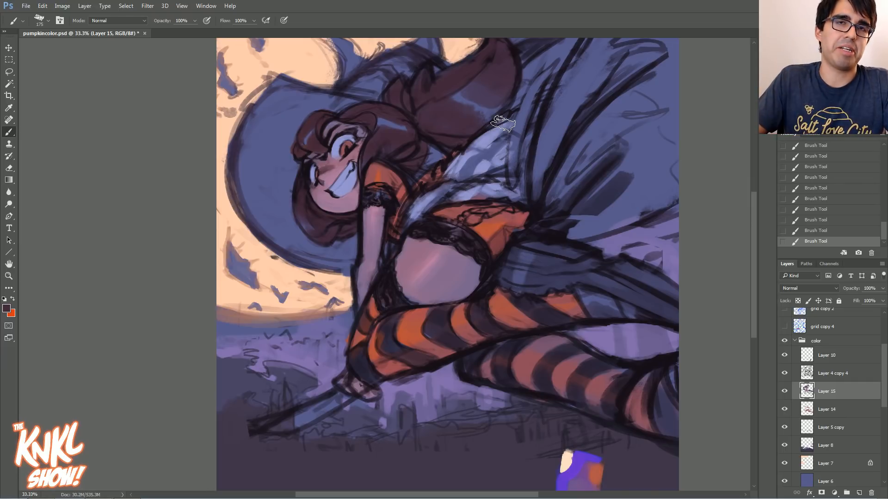
Sample the dark lace colour, shift it to a near-black, and darken the skirt behind the thigh with a large brush
alt+click(472, 230)
key(bracketright)
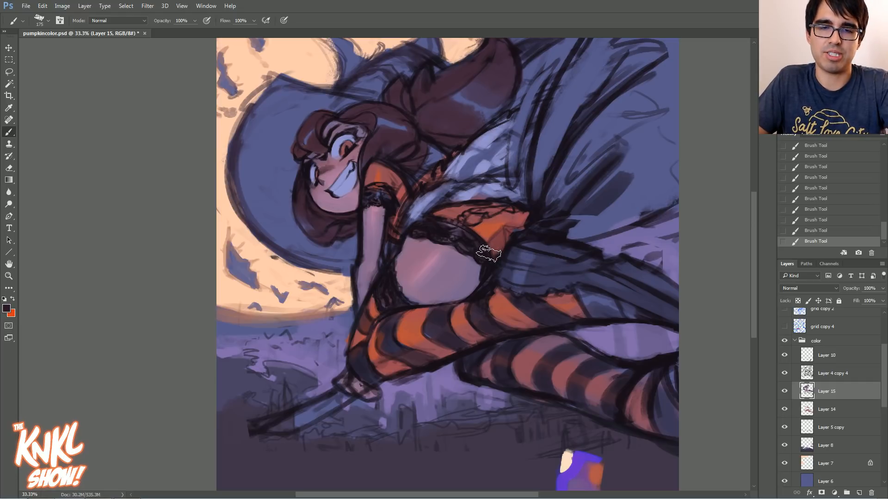
click(7, 307)
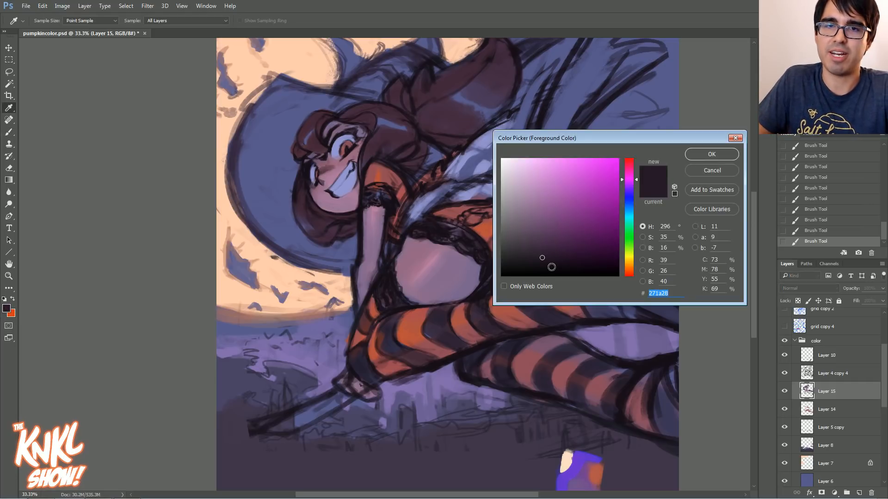
click(701, 153)
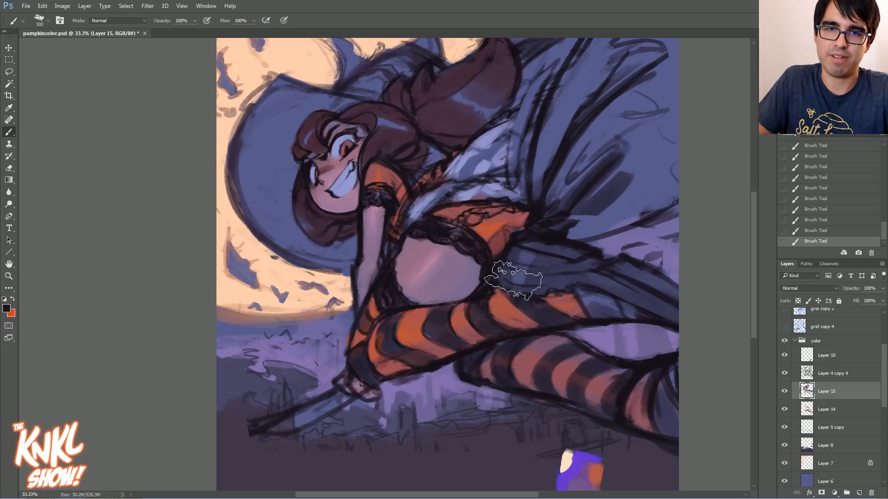
key(bracketright)
key(bracketright)
drag(531, 278, 603, 284)
Extend the near-black shading along the skirt folds and over the end of the lower striped leg, varying the brush size
key(bracketleft)
key(bracketleft)
key(bracketleft)
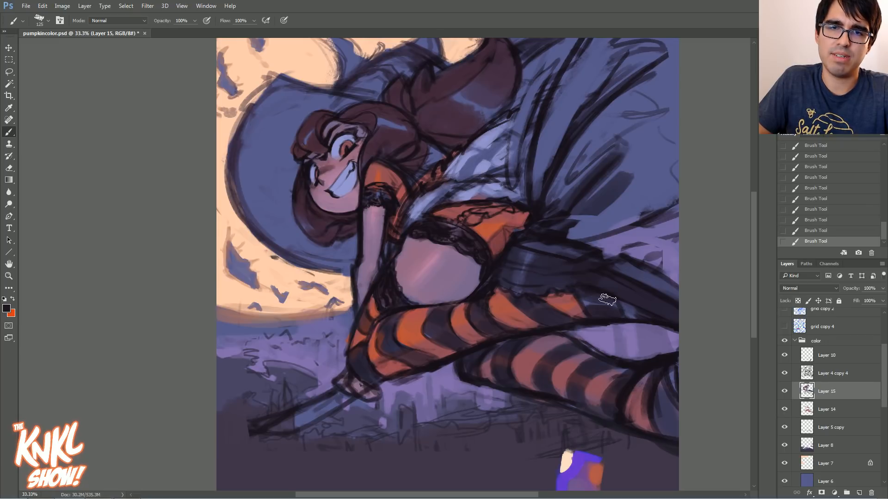
key(bracketright)
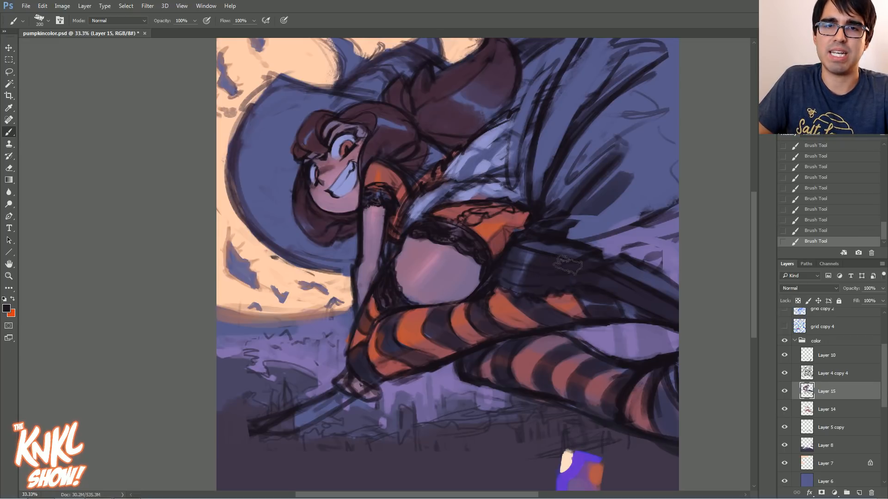
key(bracketright)
key(bracketright)
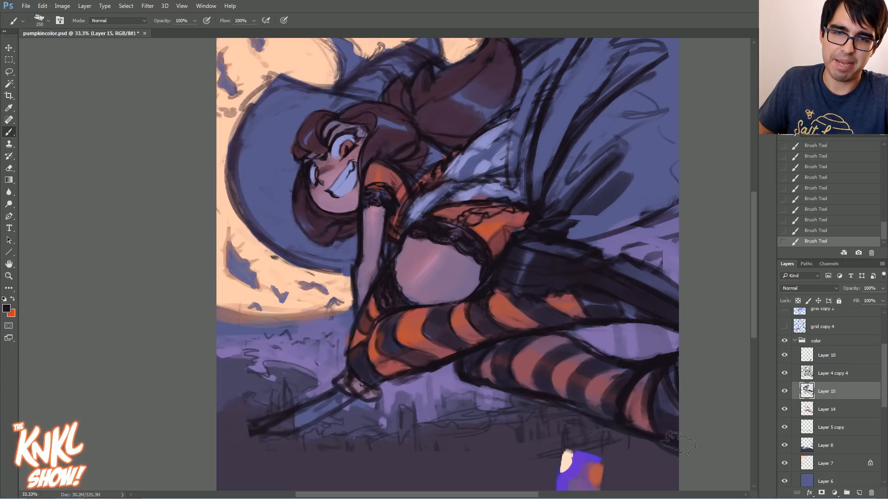
key(bracketleft)
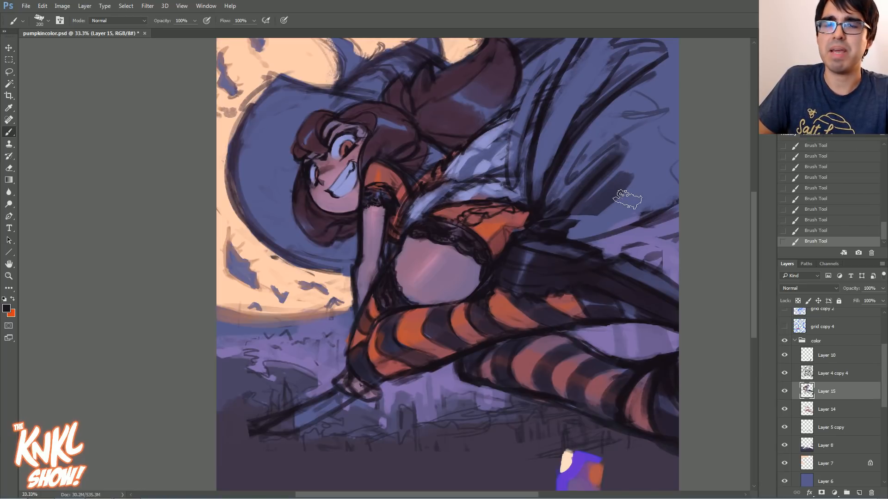
Sample the pale blue of the white cloth and brush light strokes onto the underskirt below the cape
alt+click(489, 137)
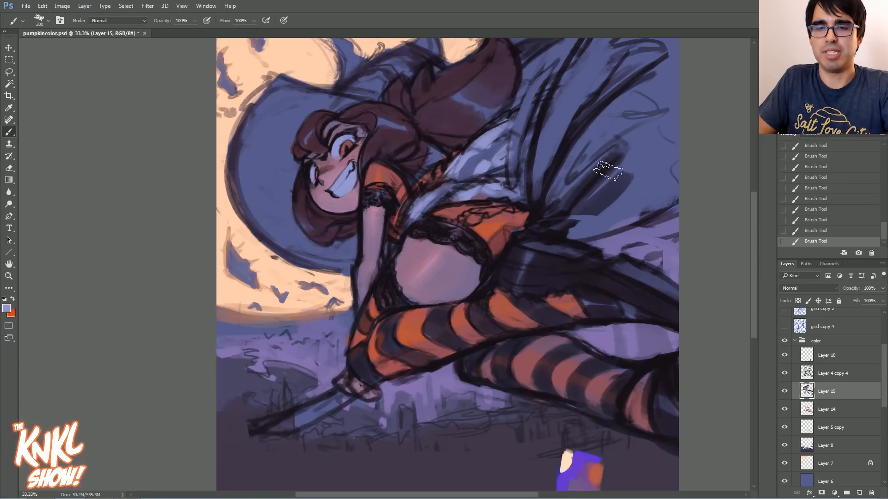
key(bracketleft)
key(bracketleft)
key(bracketleft)
key(bracketright)
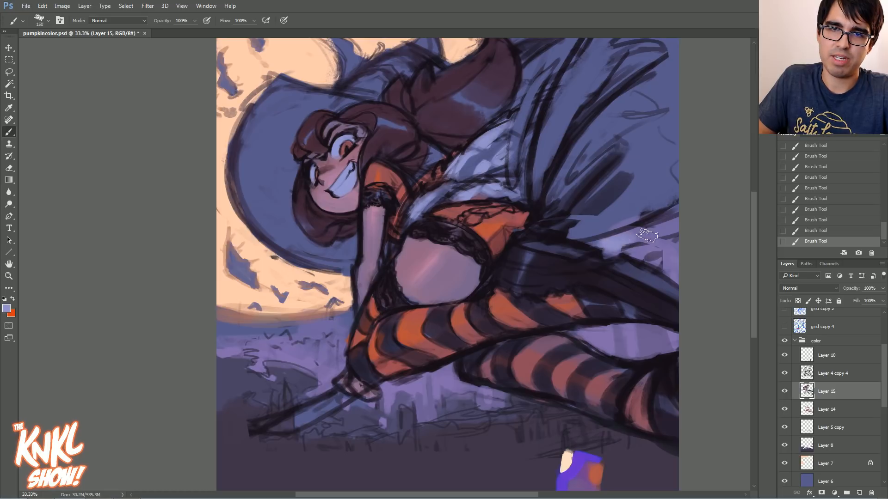
mouse_move(657, 248)
mouse_down()
mouse_move(638, 251)
mouse_move(657, 249)
mouse_move(673, 278)
mouse_move(638, 241)
mouse_up()
key(bracketleft)
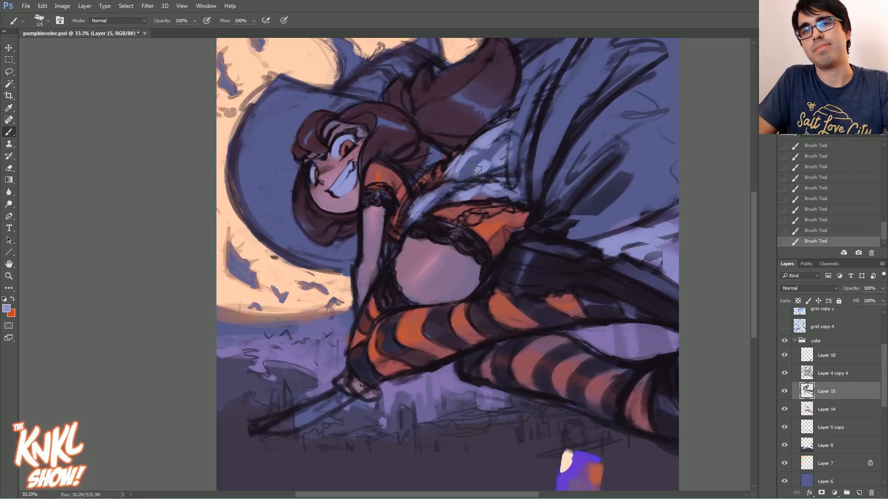
mouse_move(621, 246)
mouse_down()
mouse_move(634, 237)
mouse_move(648, 249)
mouse_move(667, 244)
mouse_move(652, 256)
mouse_move(665, 257)
mouse_move(677, 229)
mouse_move(674, 239)
mouse_up()
Break up the underskirt's light area with sampled darker and lighter blues
alt+click(642, 240)
alt+click(640, 248)
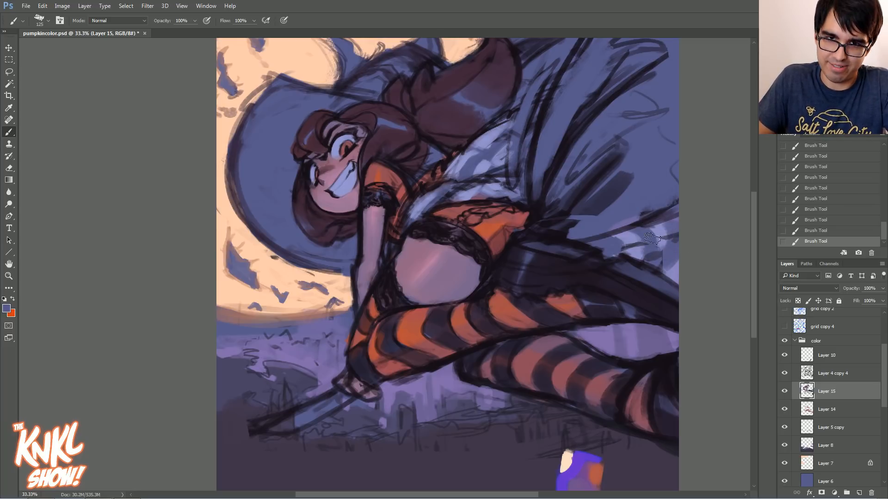
alt+click(676, 274)
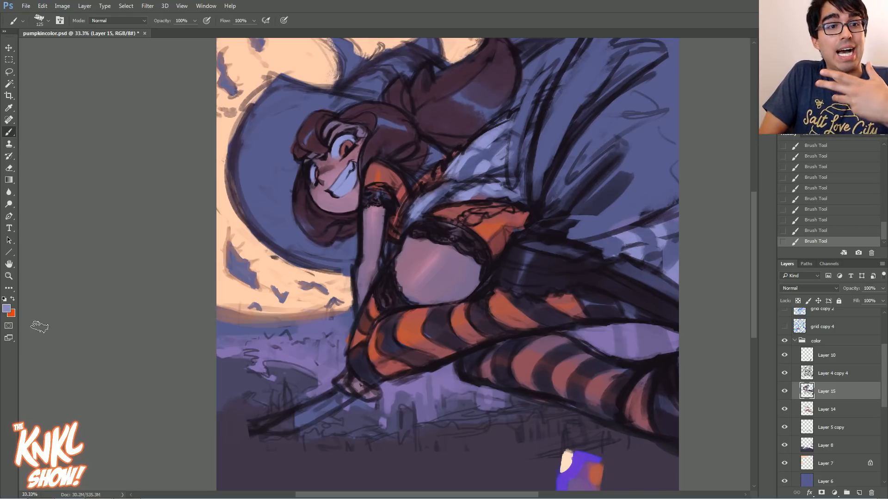
Set the foreground colour to a brighter, more saturated periwinkle blue and switch to the K Soft brush
click(6, 307)
click(553, 170)
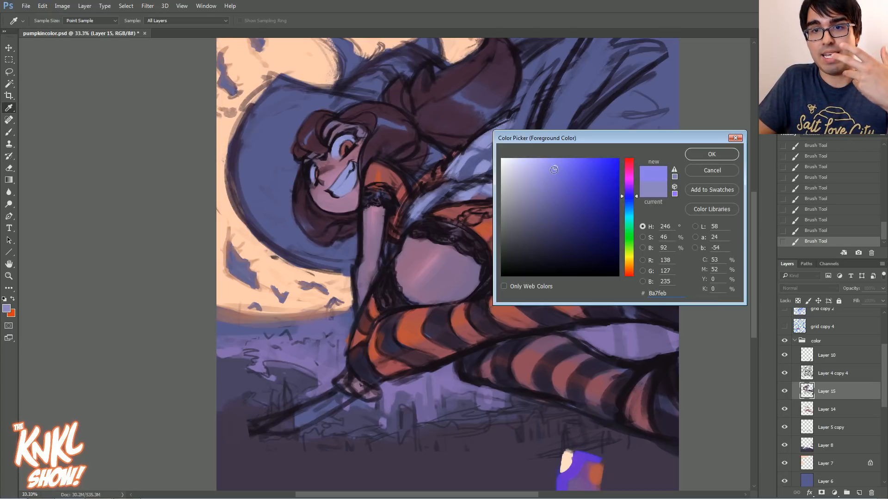
click(711, 154)
right_click(605, 165)
click(633, 232)
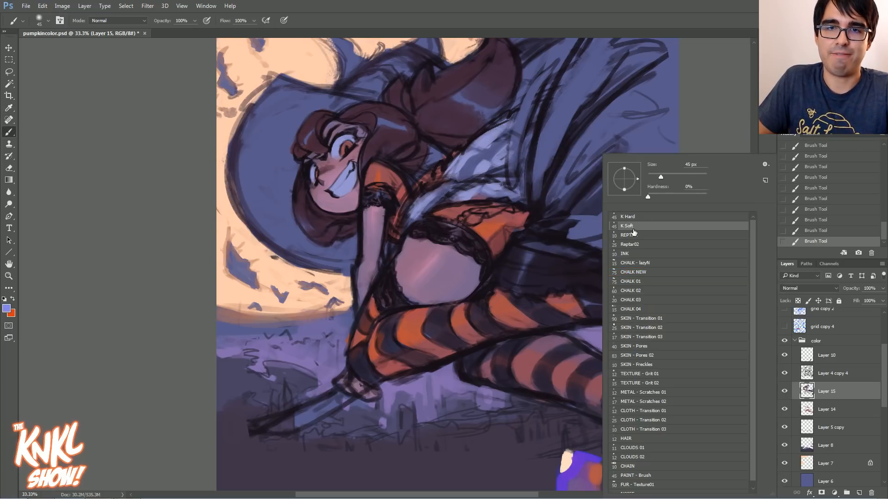
key(Return)
Enlarge the soft brush up to 900 px and glaze the periwinkle blue over the underskirt and white cloth
key(bracketright)
key(bracketright)
key(bracketright)
key(bracketright)
key(bracketright)
key(bracketright)
key(bracketright)
key(bracketright)
key(bracketright)
key(bracketright)
key(bracketright)
key(bracketright)
key(bracketright)
key(bracketright)
key(bracketright)
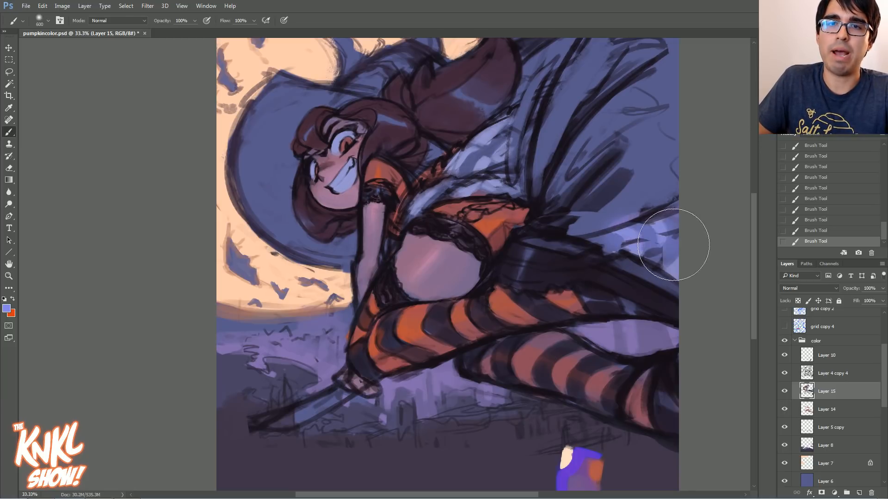
key(bracketright)
key(bracketright)
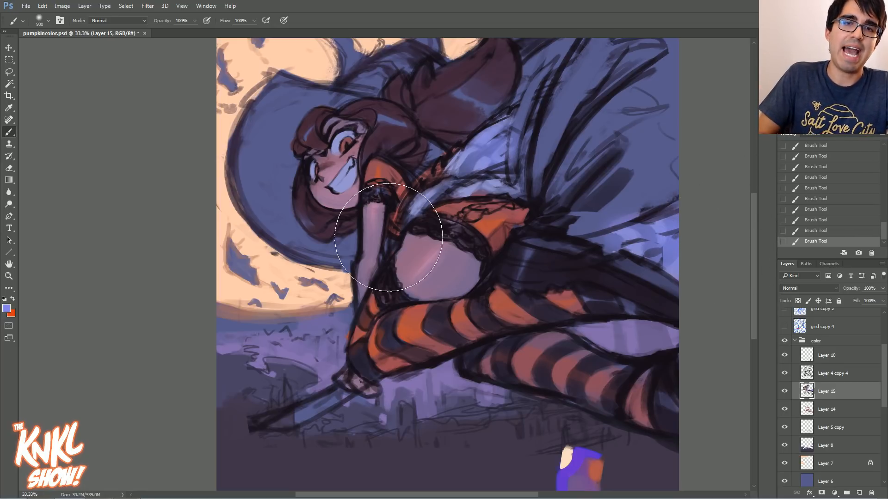
Mix a dark, desaturated brown as the foreground colour
click(6, 308)
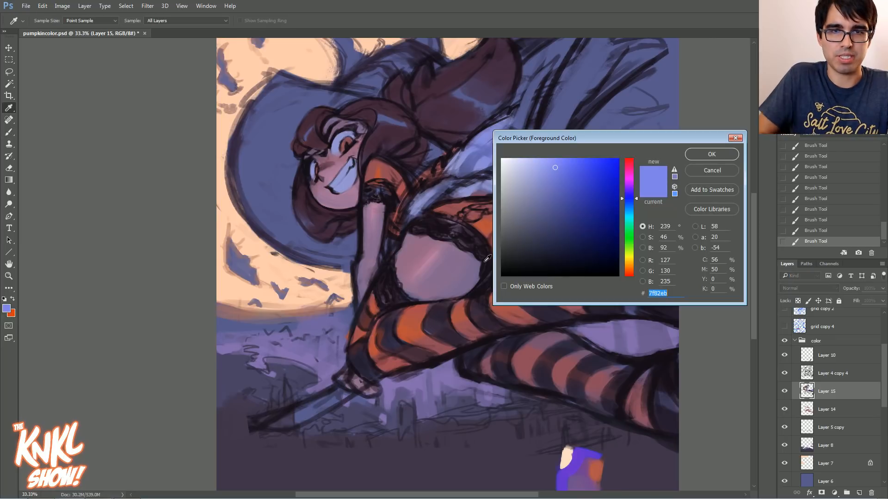
drag(631, 238, 630, 270)
drag(594, 234, 556, 222)
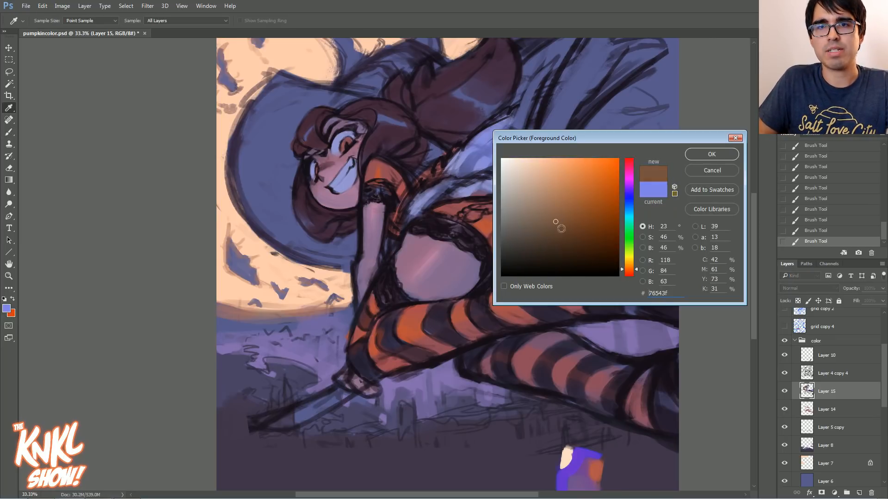
drag(636, 271, 637, 274)
drag(532, 229, 534, 232)
click(711, 155)
key(b)
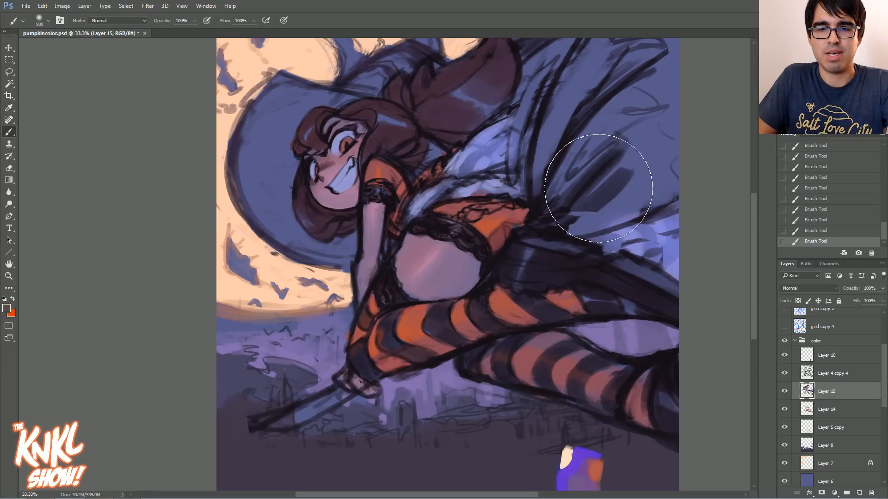
Switch back to the textured chalk brush, enlarge it, and block in the billowing cape with the muted brown
right_click(603, 156)
click(636, 272)
key(Return)
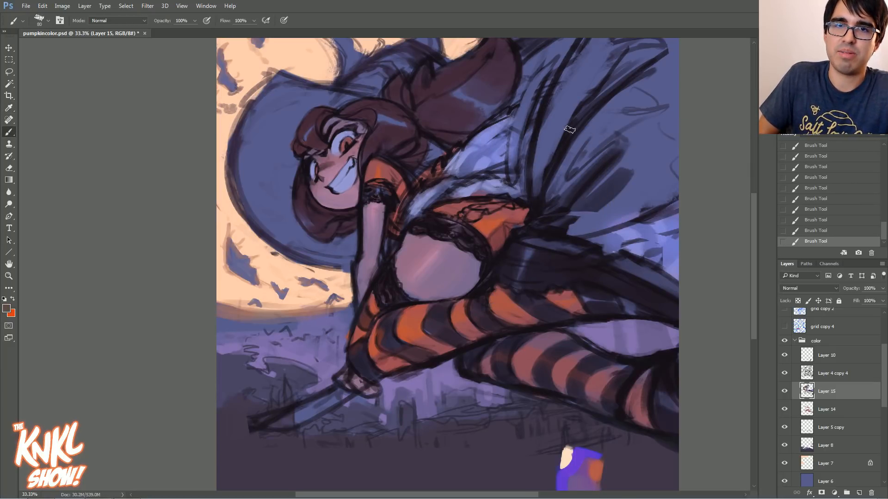
key(bracketright)
key(bracketright)
key(bracketright)
key(bracketright)
key(bracketright)
key(bracketright)
key(bracketright)
key(bracketright)
key(bracketright)
key(bracketright)
key(bracketright)
key(bracketright)
key(bracketright)
drag(573, 44, 620, 74)
mouse_move(638, 143)
mouse_down()
mouse_move(583, 199)
mouse_move(665, 188)
mouse_move(714, 72)
mouse_move(683, 85)
mouse_move(638, 62)
mouse_up()
Reduce the brush size and paint the narrow cape fold beside the white cloth in the same brown
key(bracketleft)
key(bracketleft)
key(bracketleft)
key(bracketleft)
key(bracketleft)
key(bracketleft)
key(bracketleft)
key(bracketleft)
key(bracketleft)
drag(513, 172, 544, 72)
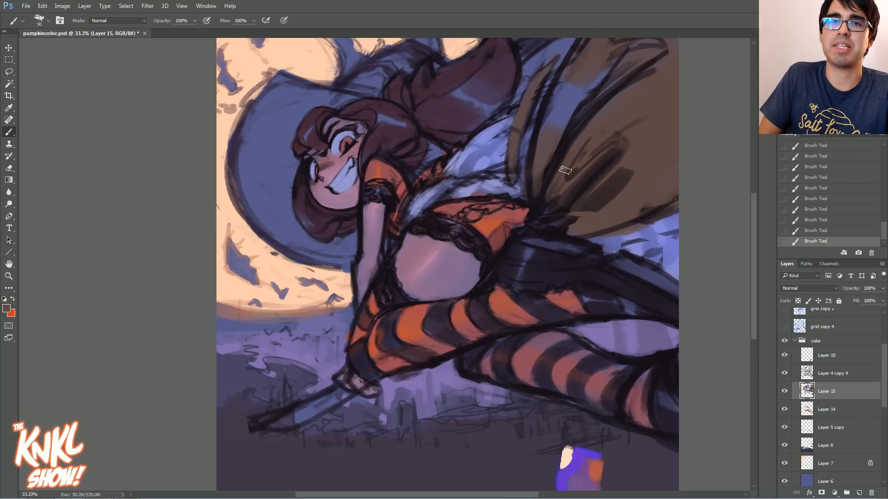
Erase excess brown along the cape's inner folds next to the white cloth
mouse_move(601, 123)
mouse_down()
mouse_move(632, 94)
mouse_move(552, 182)
mouse_up()
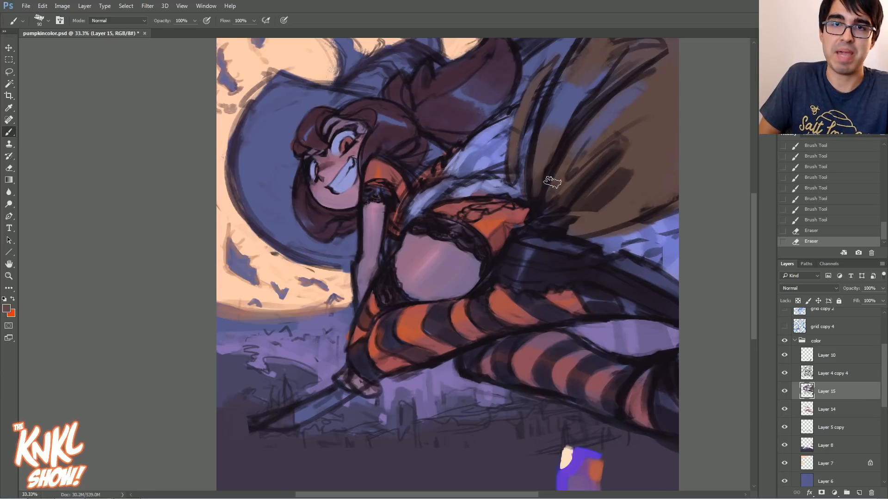
drag(523, 114, 553, 60)
drag(515, 160, 550, 145)
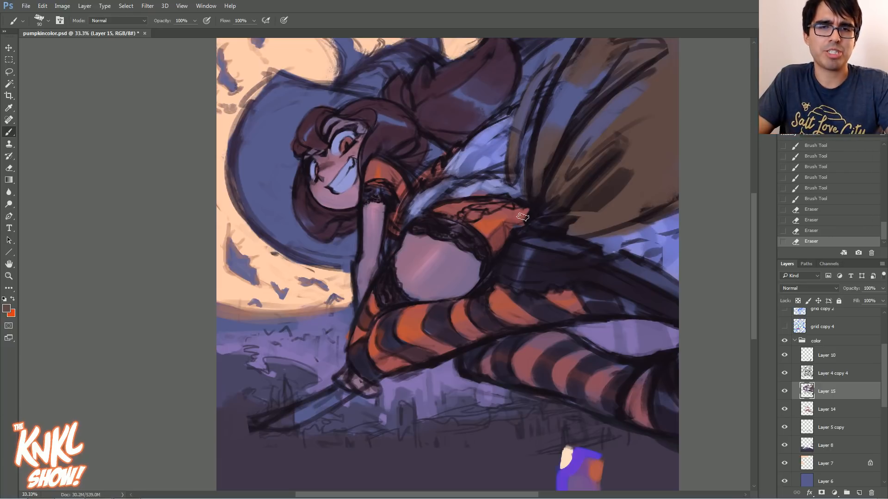
Touch up the upper edge of the dark skirt beneath the cape with tones sampled from it
alt+click(551, 243)
mouse_move(543, 245)
mouse_down()
mouse_move(673, 285)
mouse_move(651, 279)
mouse_move(640, 261)
mouse_move(684, 293)
mouse_move(567, 245)
mouse_up()
alt+click(599, 241)
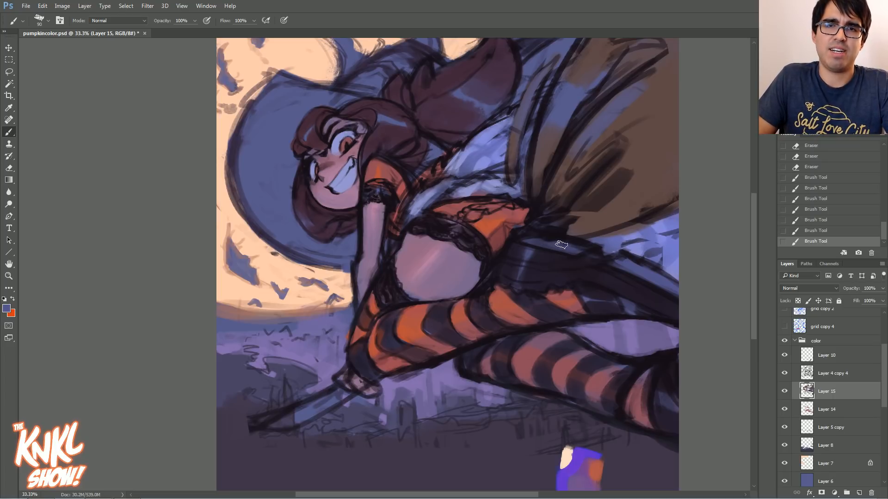
Sample the muted red from the costume and brush it over the top of the hat brim, enlarging the brush to 400 px
alt+click(500, 232)
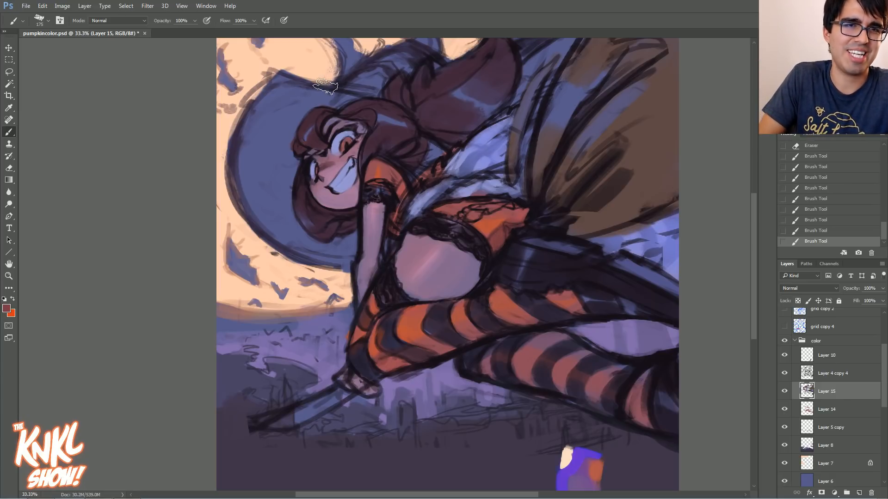
key(bracketright)
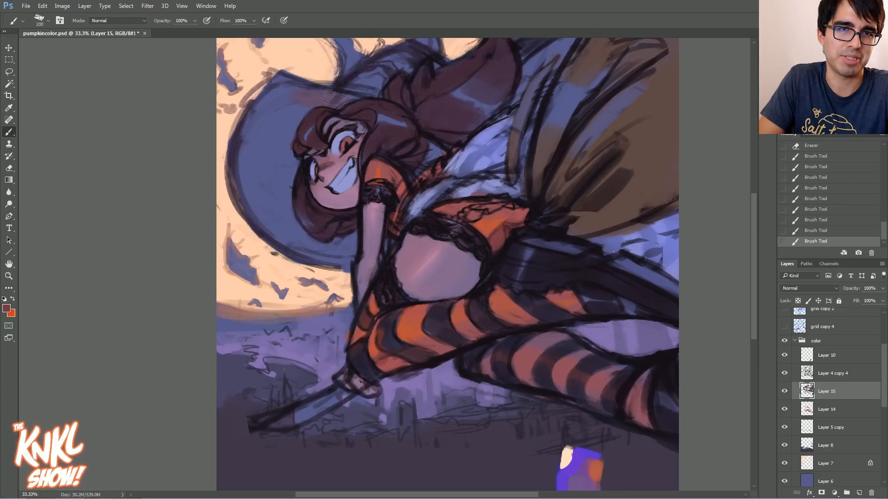
key(bracketright)
key(bracketright)
key(bracketright)
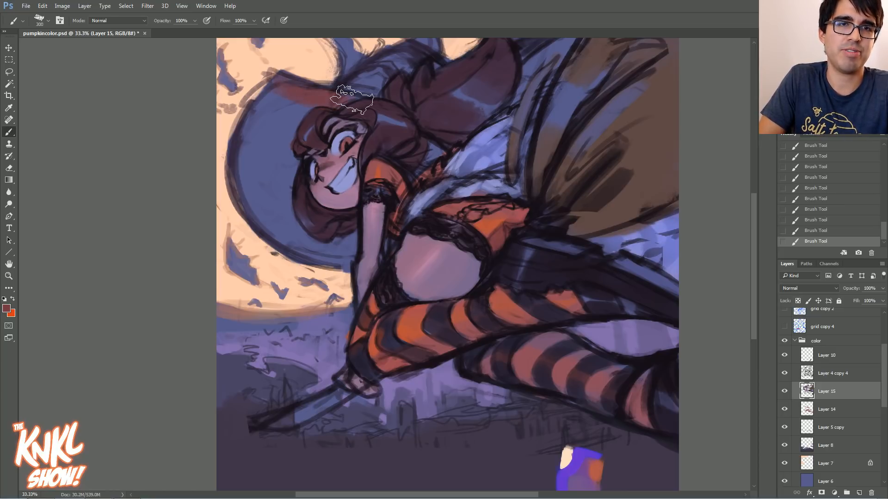
key(bracketright)
key(bracketright)
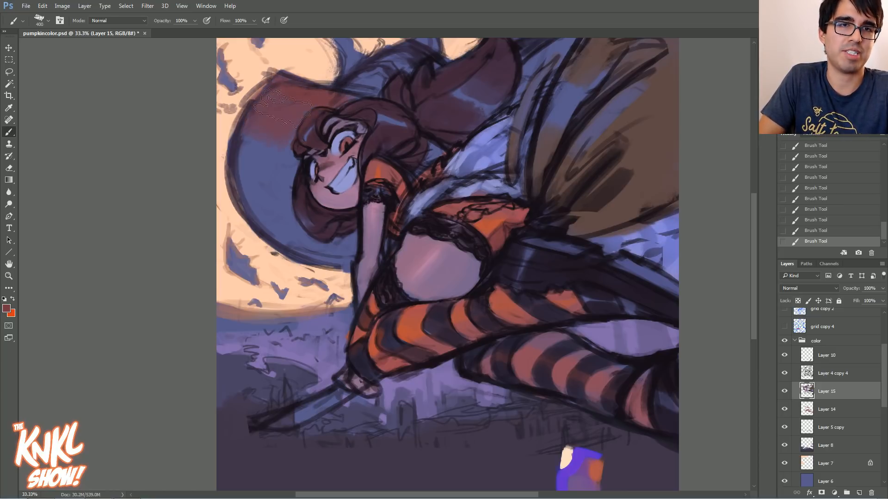
Step back the last four red strokes on the hat brim and add a new layer above Layer 15
key(bracketleft)
key(bracketleft)
key(ctrl+alt+z)
key(ctrl+alt+z)
key(ctrl+alt+z)
key(ctrl+alt+z)
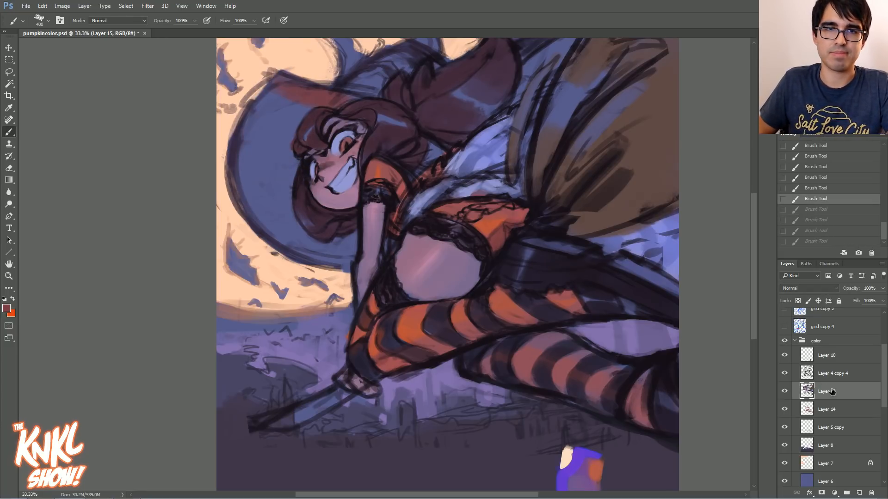
key(ctrl+shift+alt+n)
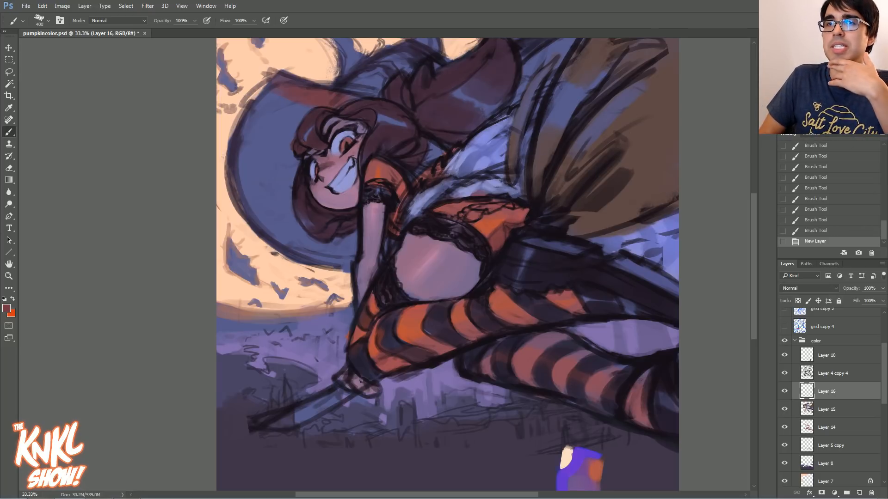
Compare the hair's dark base colour with its blue highlight by sampling both in the foreground colour picker
scroll(551, 107, up, 1)
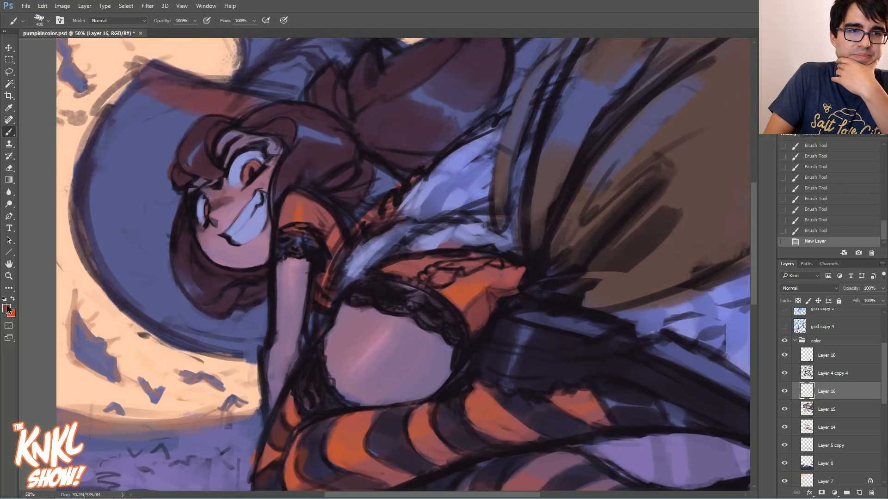
click(6, 307)
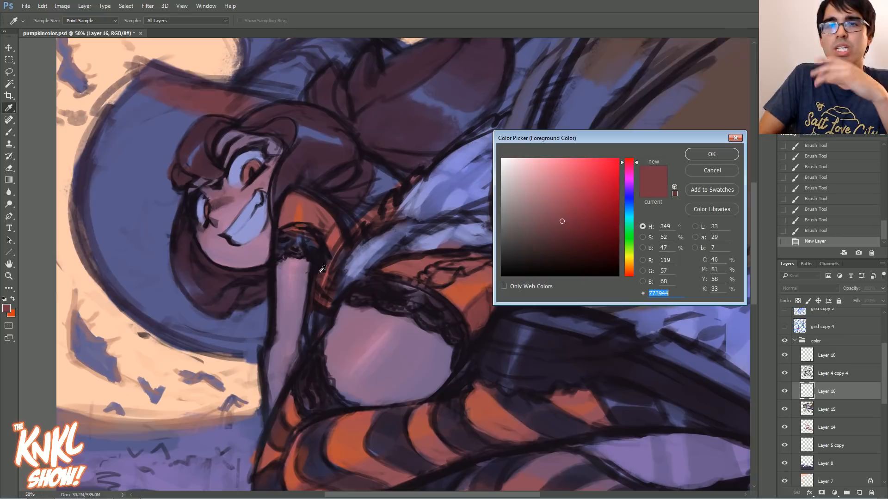
click(332, 144)
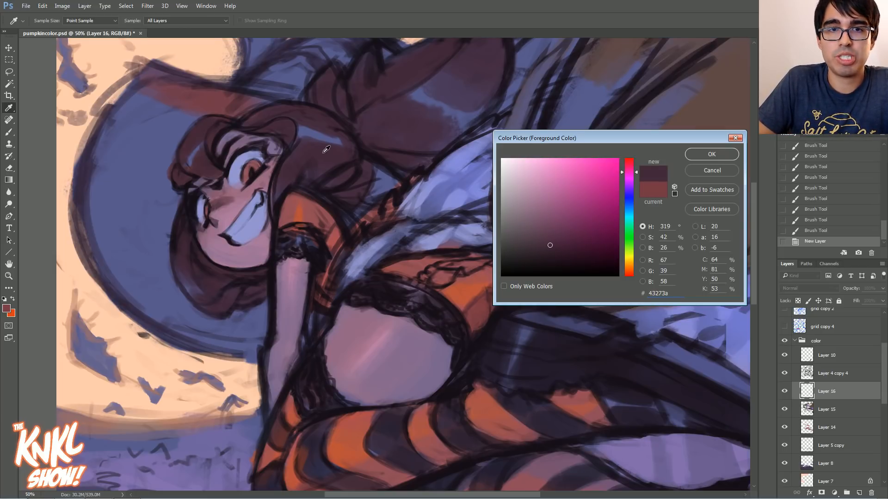
click(316, 132)
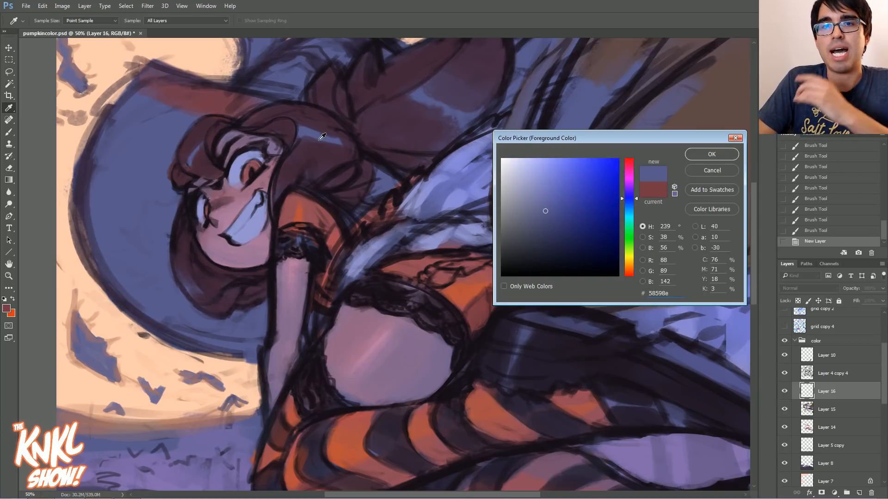
click(318, 155)
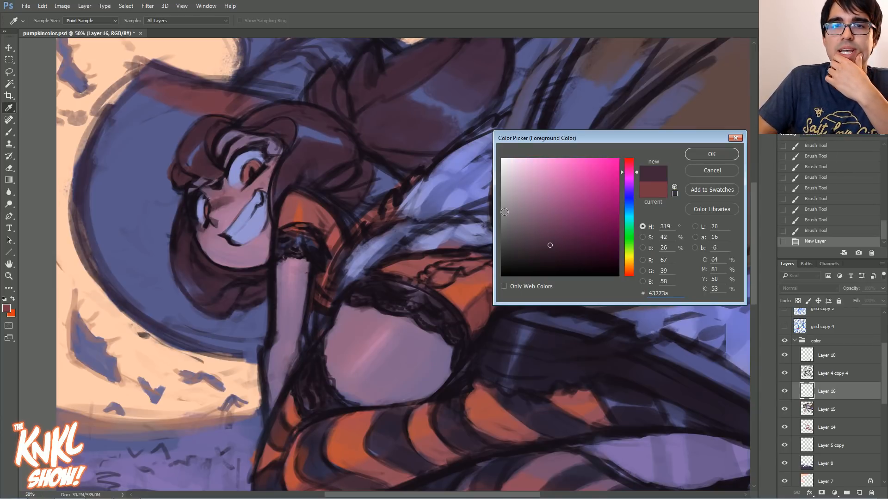
mouse_move(552, 244)
mouse_down()
mouse_move(542, 245)
mouse_move(549, 238)
mouse_up()
Examine the orange costume, skin and eye tones in the colour picker, then cancel so the muted red stays selected
click(474, 290)
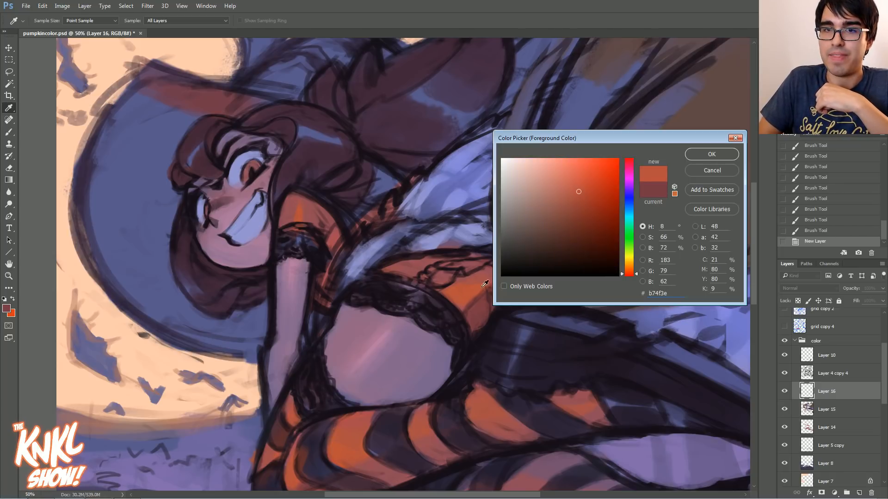
mouse_move(586, 197)
mouse_down()
mouse_move(578, 190)
mouse_move(588, 189)
mouse_up()
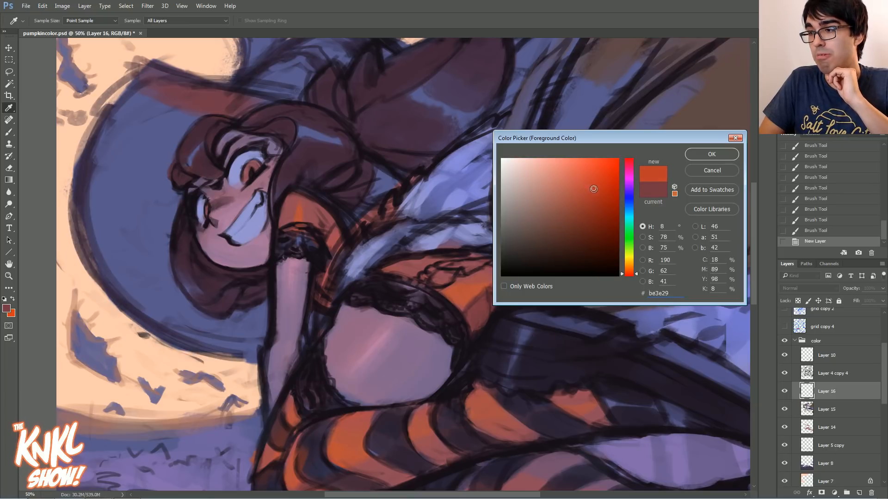
click(466, 290)
click(487, 278)
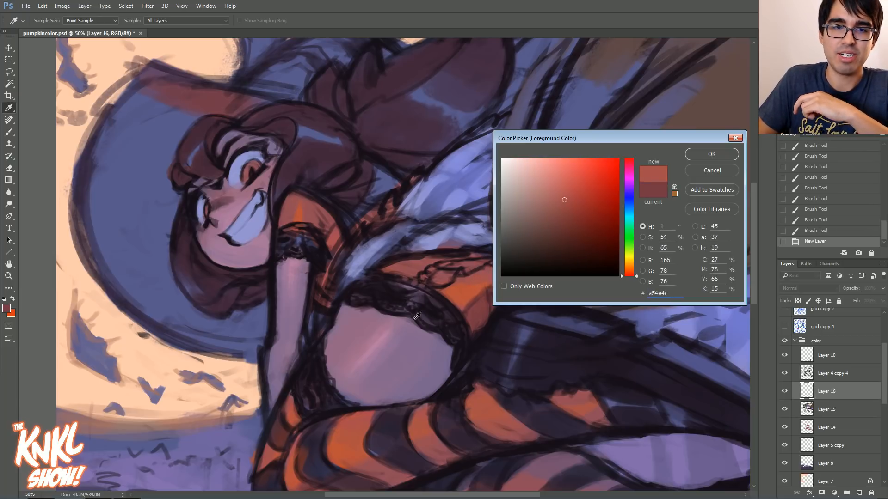
click(358, 335)
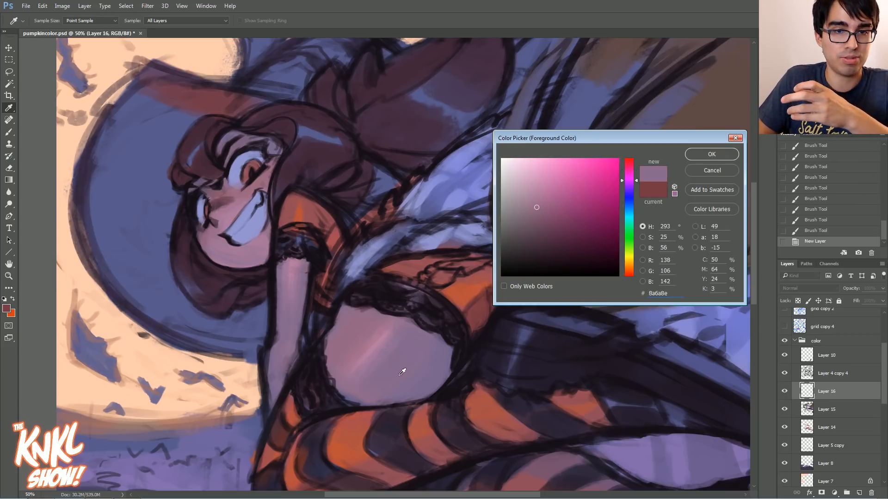
click(258, 250)
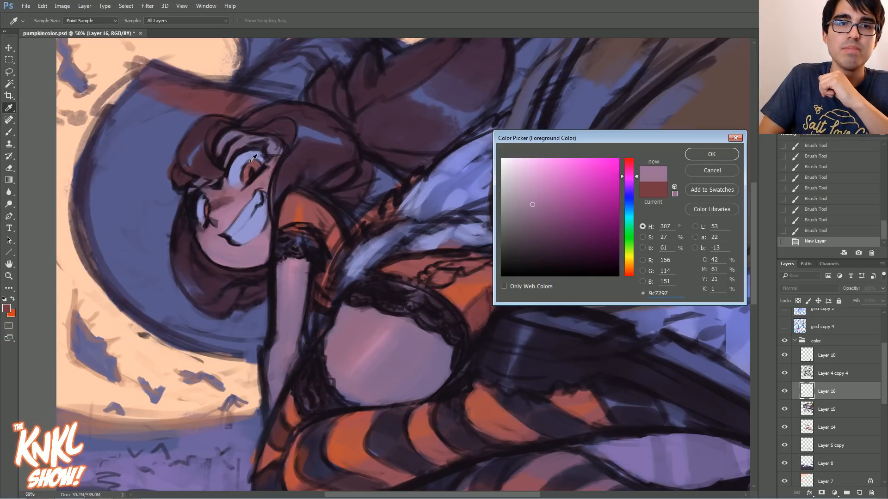
click(318, 192)
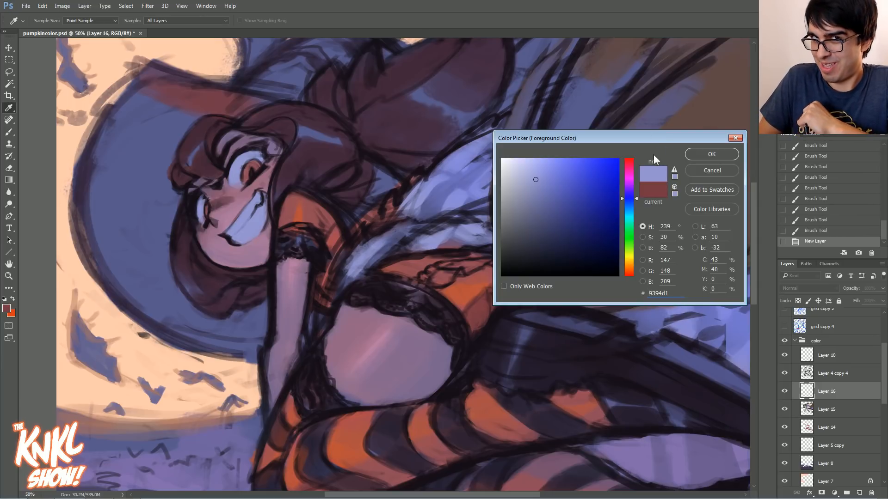
click(725, 174)
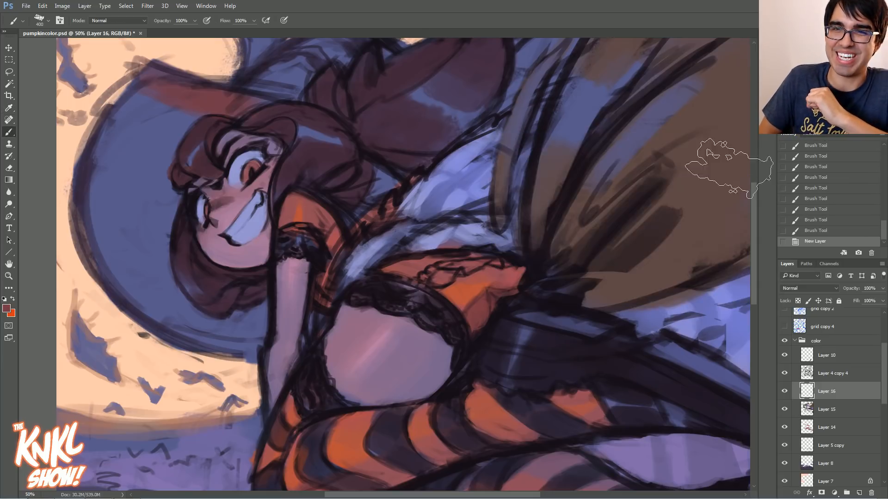
Brush the muted red over the hat's crown and its pointed tips, varying the brush size to fit the narrow areas
scroll(729, 169, down, 3)
key(ctrl+minus)
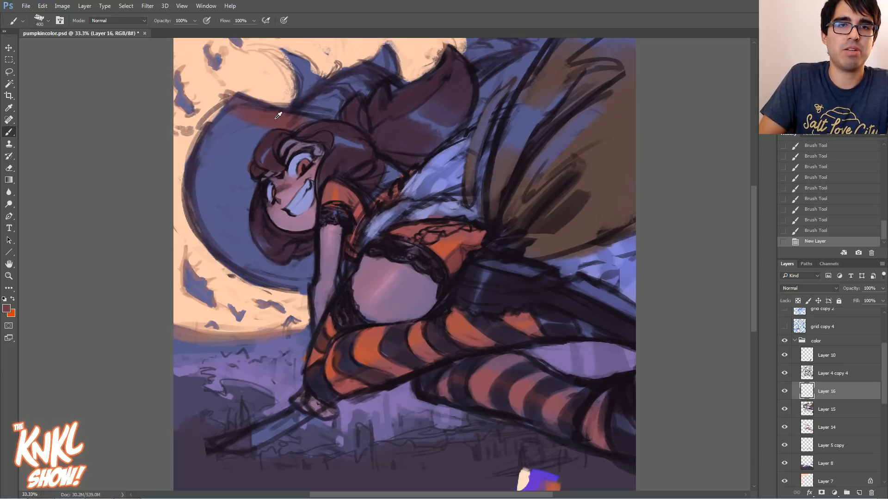
key(bracketleft)
key(bracketleft)
mouse_move(317, 104)
mouse_down()
mouse_move(380, 70)
mouse_move(326, 112)
mouse_move(375, 79)
mouse_up()
key(bracketleft)
key(bracketleft)
key(bracketleft)
key(bracketleft)
key(bracketleft)
mouse_move(316, 72)
mouse_down()
mouse_move(302, 93)
mouse_move(292, 57)
mouse_up()
mouse_move(365, 67)
mouse_down()
mouse_move(395, 60)
mouse_move(400, 72)
mouse_up()
key(bracketright)
key(bracketright)
key(bracketright)
key(bracketright)
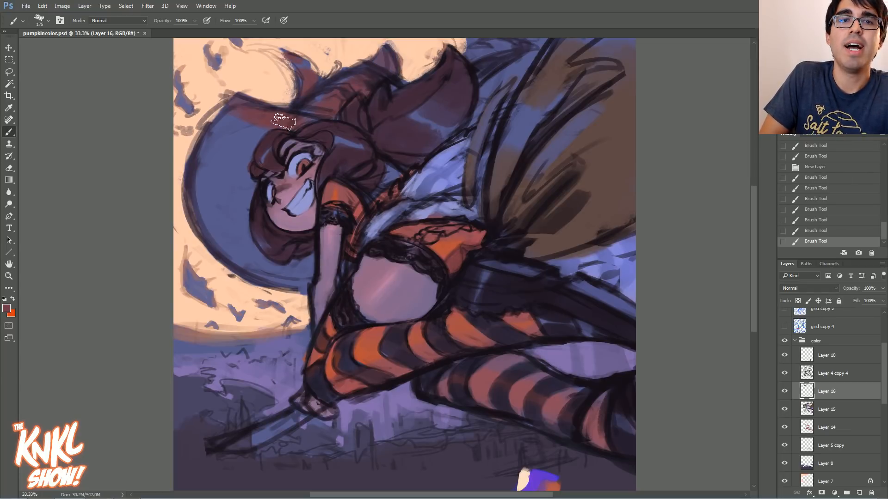
Spread the muted red across the upper part of the hat brim with a 400 px brush
key(ctrl+plus)
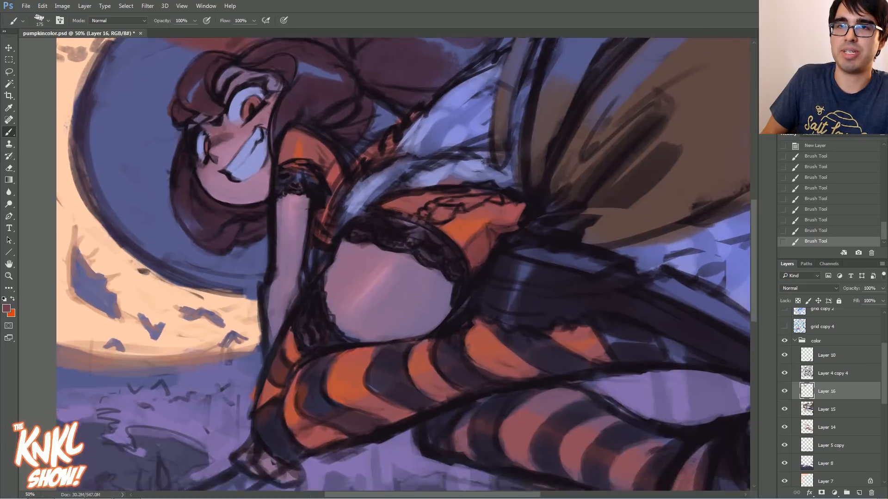
scroll(139, 174, up, 3)
key(bracketright)
key(bracketright)
key(bracketright)
key(bracketright)
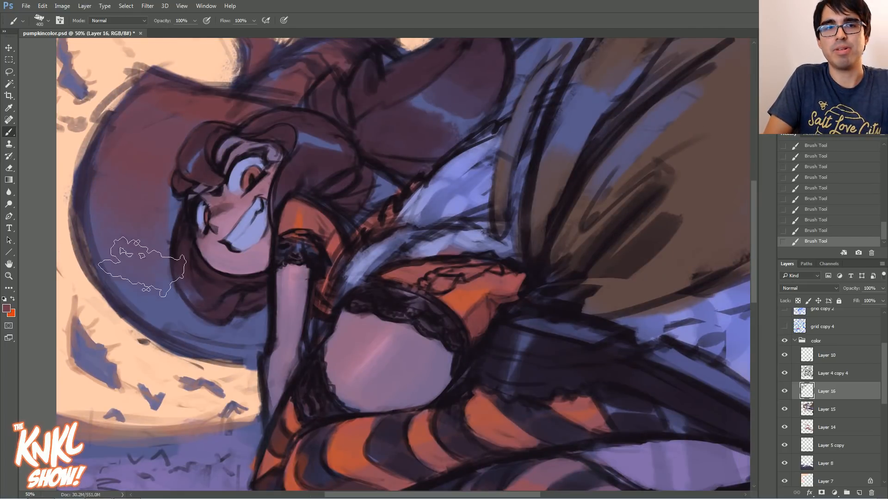
Sample the purple transition tone on the hat brim and blend it down to the lower edge, reducing the brush to 150 px
alt+click(138, 258)
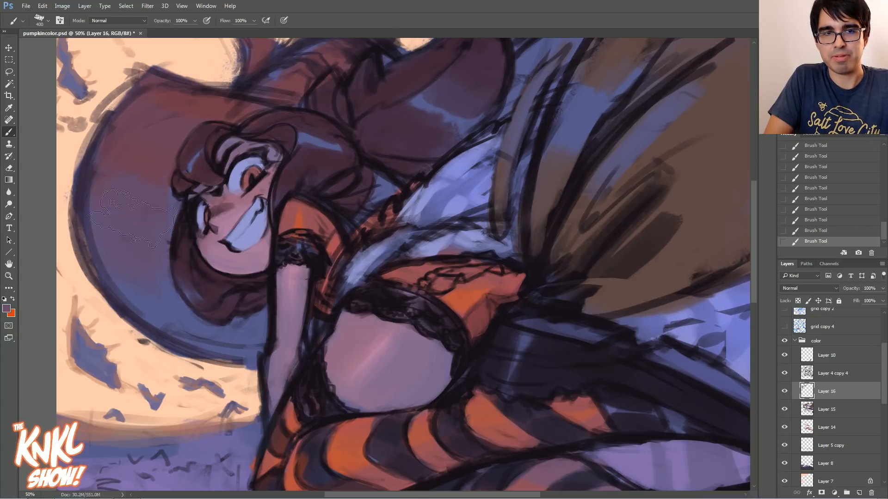
key(bracketleft)
key(bracketleft)
key(bracketleft)
key(bracketleft)
key(bracketleft)
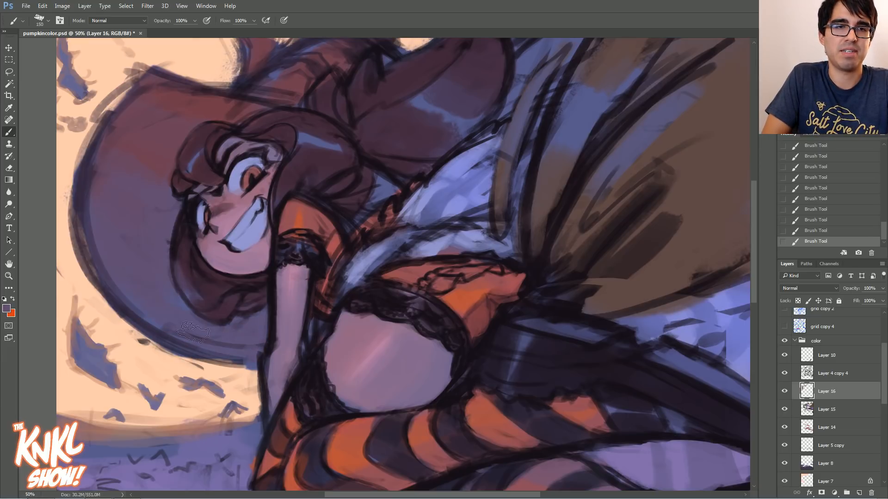
alt+click(185, 102)
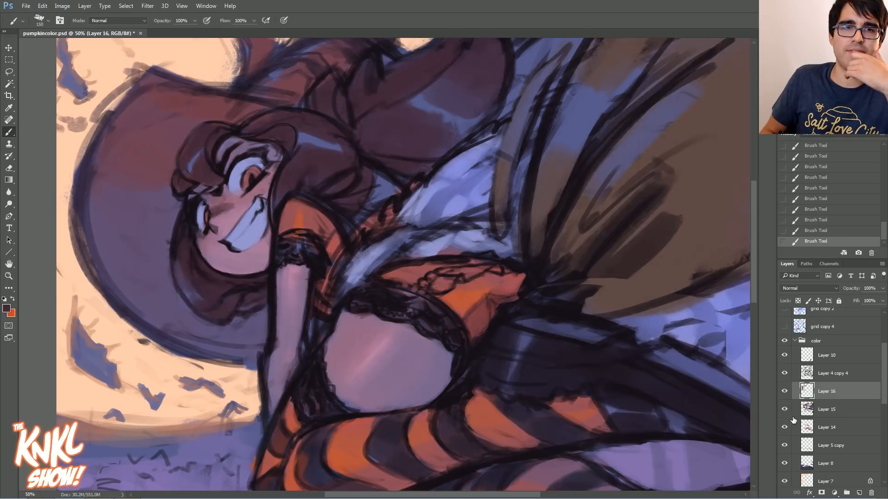
Add a new layer directly above Layer 15 and sample the orange from the witch's costume
click(794, 411)
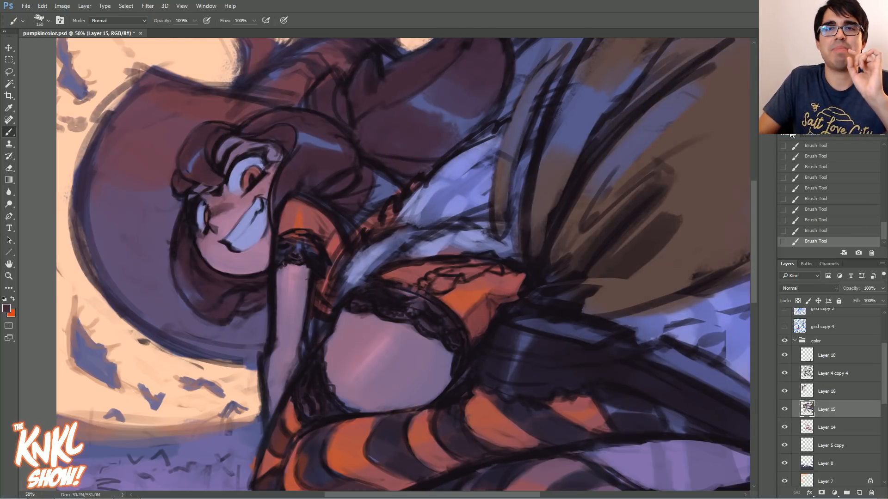
key(ctrl+minus)
key(ctrl+shift+n)
key(Return)
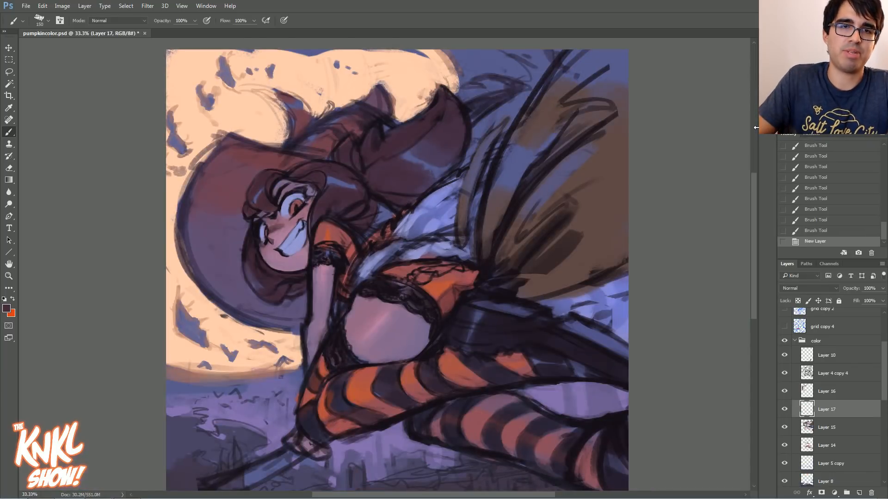
key(ctrl+plus)
alt+click(464, 289)
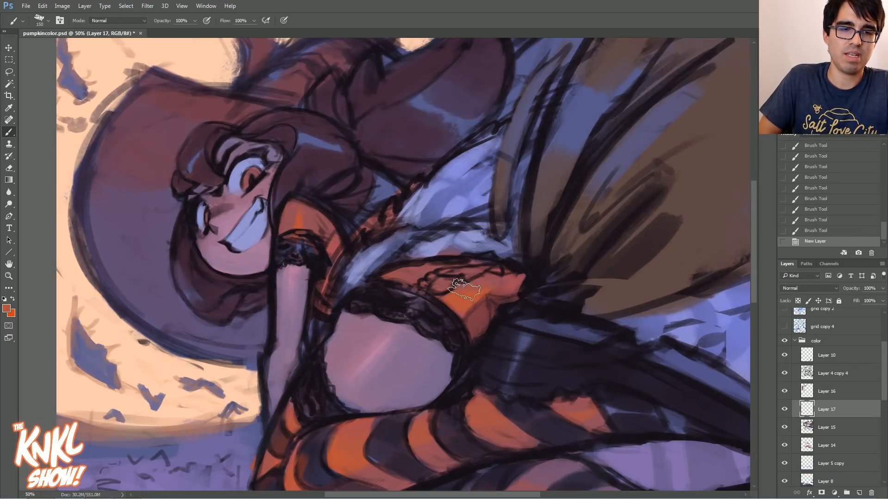
Try painting the sampled orange over the bangs and the hair beside the face, then step the strokes back
mouse_move(187, 183)
mouse_down()
mouse_move(210, 137)
mouse_move(199, 159)
mouse_up()
key(bracketleft)
key(bracketleft)
drag(184, 179, 183, 183)
mouse_move(185, 240)
mouse_down()
mouse_move(213, 310)
mouse_move(226, 306)
mouse_up()
click(834, 230)
click(829, 210)
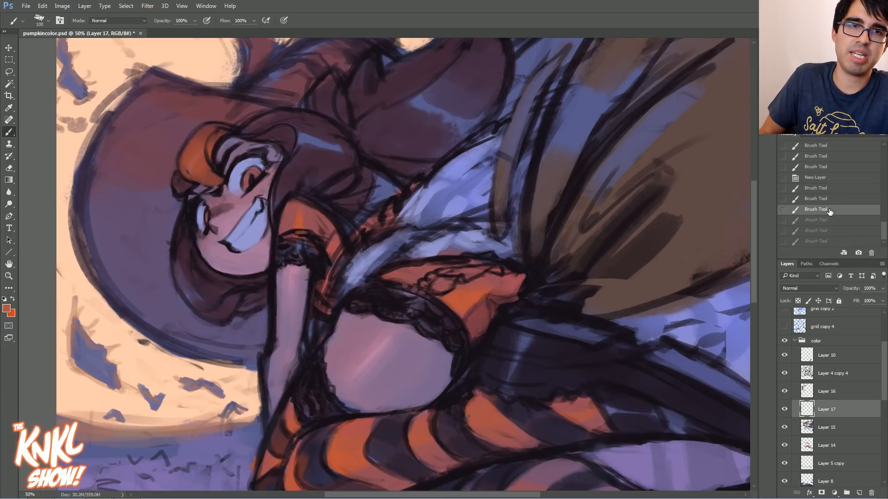
click(824, 188)
click(818, 177)
Paint orange on the underside of the bangs and the inner hair beside the cheek with a smaller brush
key(bracketleft)
key(bracketleft)
key(bracketleft)
mouse_move(209, 156)
mouse_down()
mouse_move(222, 138)
mouse_move(293, 139)
mouse_move(287, 151)
mouse_up()
key(bracketleft)
key(bracketleft)
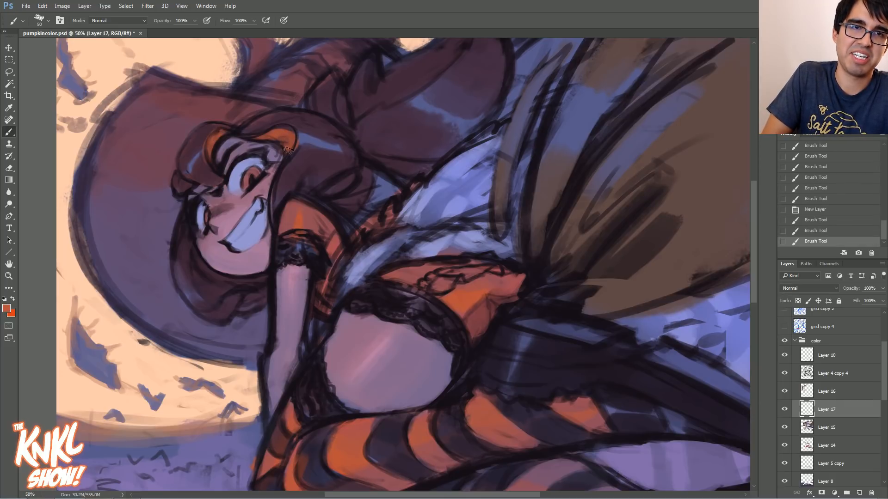
mouse_move(187, 252)
mouse_down()
mouse_move(210, 295)
mouse_move(211, 283)
mouse_move(216, 289)
mouse_up()
drag(190, 283, 190, 250)
Fill the inner surface of the large flowing hair lock behind the head with orange, enlarging the brush to 200 px
key(bracketright)
mouse_move(370, 139)
mouse_down()
mouse_move(347, 187)
mouse_move(407, 175)
mouse_move(453, 143)
mouse_move(458, 107)
mouse_move(389, 172)
mouse_up()
key(bracketright)
key(bracketright)
key(bracketright)
key(bracketright)
key(bracketright)
key(bracketright)
key(bracketright)
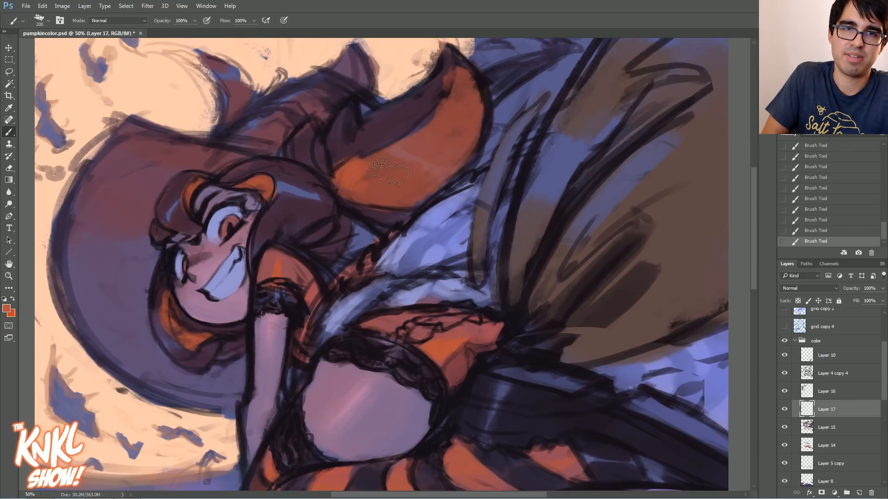
Add small orange accents at the base of the flowing hair lock and in the hair above the shoulder
key(bracketleft)
key(bracketleft)
key(bracketleft)
key(bracketleft)
key(bracketleft)
key(bracketleft)
mouse_move(335, 139)
mouse_down()
mouse_move(345, 124)
mouse_move(358, 124)
mouse_up()
mouse_move(319, 239)
mouse_down()
mouse_move(305, 231)
mouse_move(329, 227)
mouse_up()
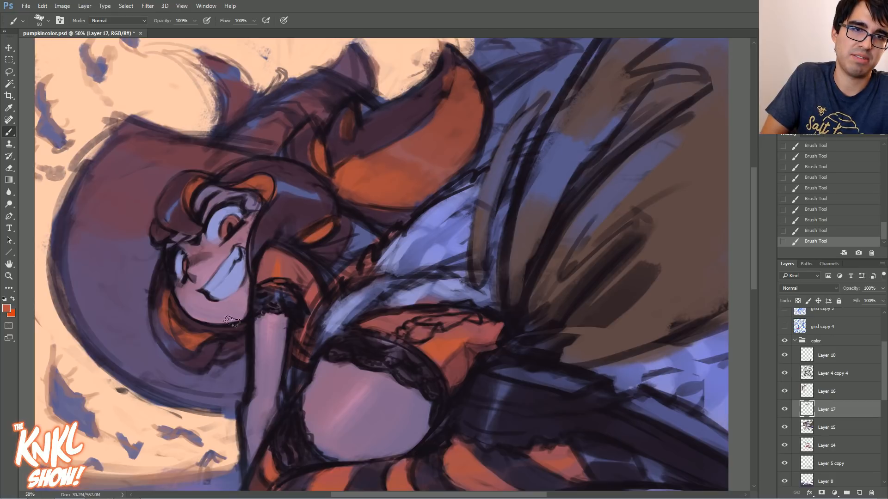
Compare the hair with and without the last two orange strokes, restore them, and review the whole figure
key(bracketleft)
key(ctrl+alt+z)
key(ctrl+alt+z)
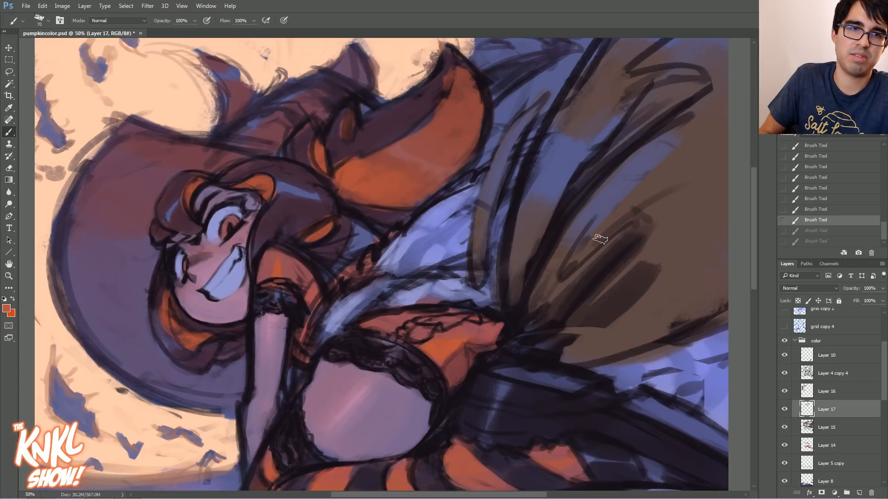
key(ctrl+shift+z)
key(ctrl+shift+z)
key(bracketleft)
key(bracketleft)
key(bracketleft)
key(bracketleft)
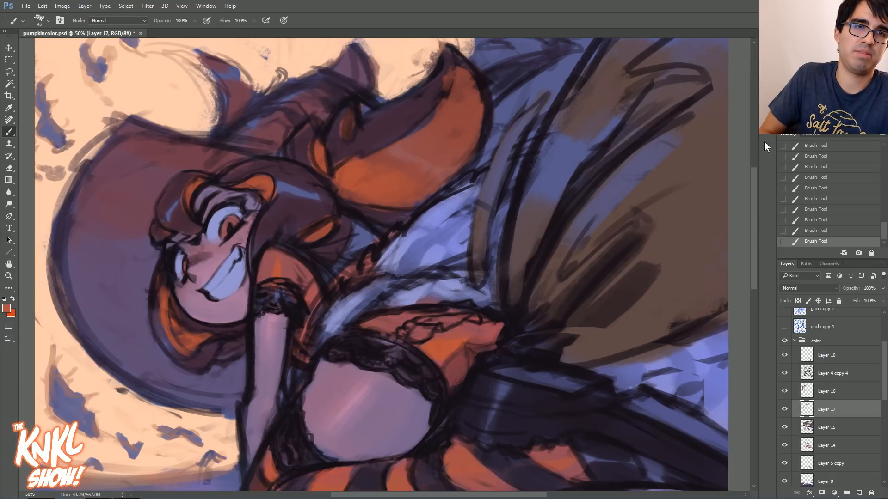
key(ctrl+minus)
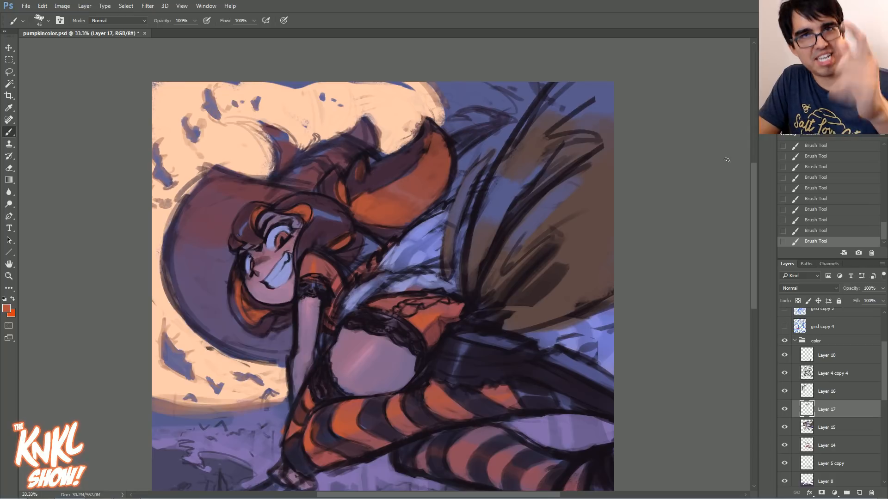
drag(726, 160, 762, 95)
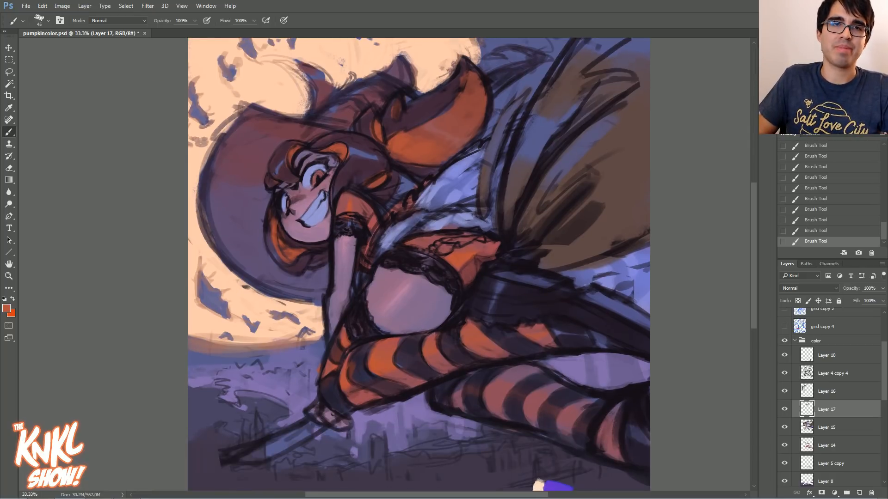
scroll(418, 264, left, 2)
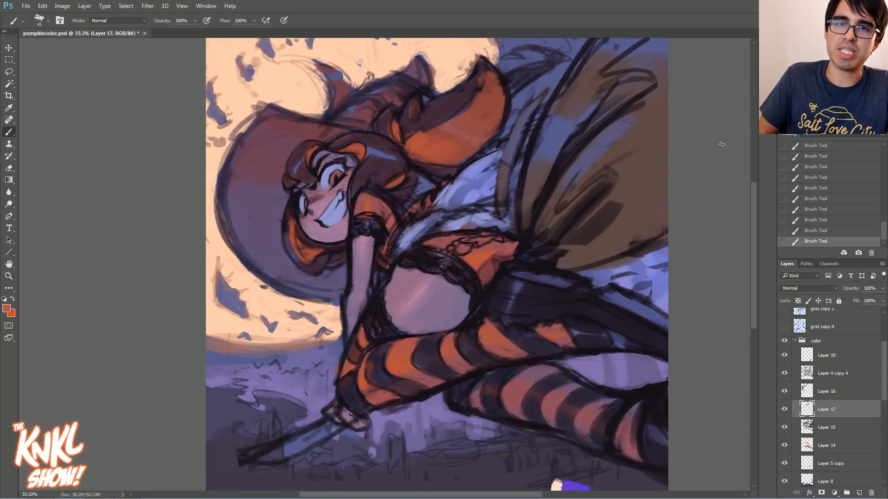
click(7, 309)
drag(664, 139, 422, 262)
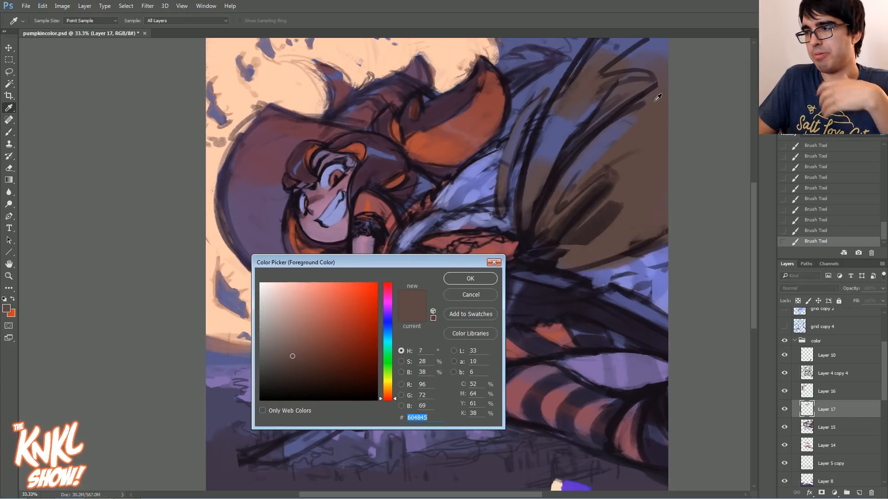
click(387, 393)
drag(307, 304, 307, 293)
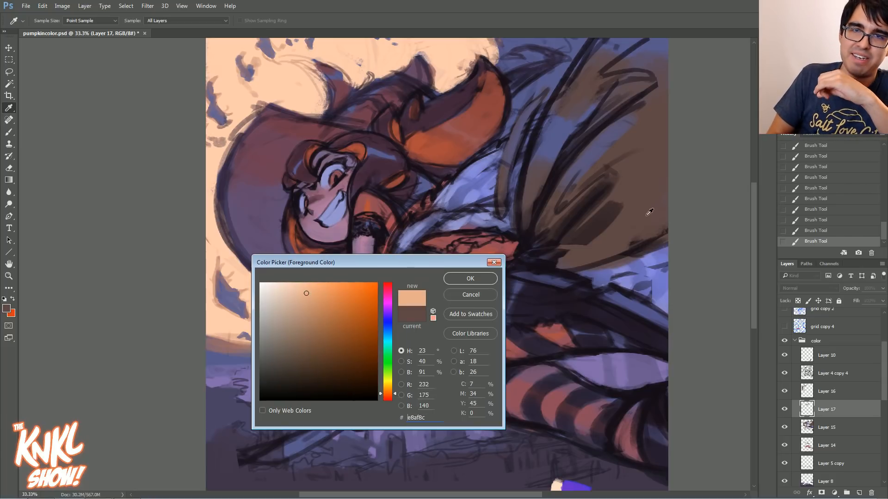
click(633, 179)
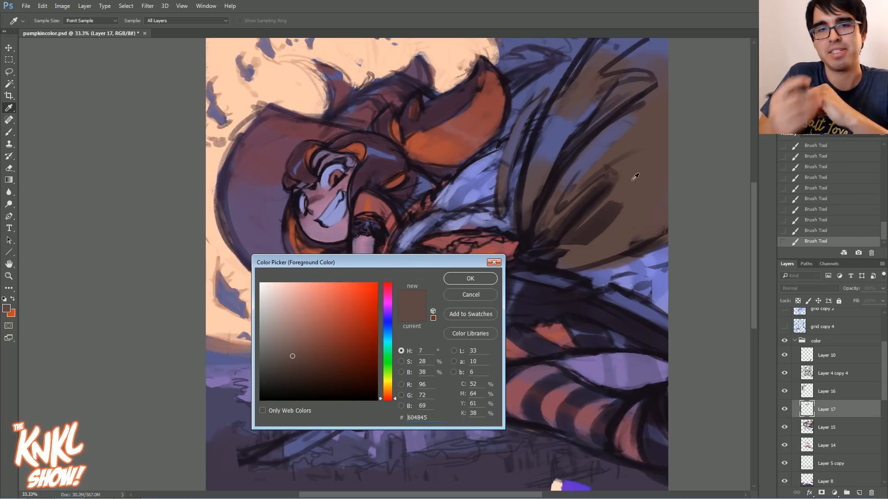
drag(295, 342, 286, 358)
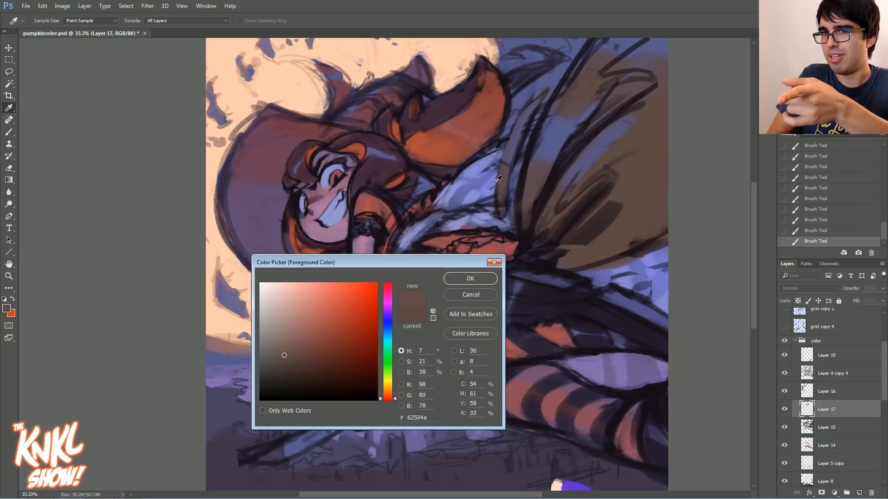
click(471, 294)
key(b)
Cover the blue gaps in the upper broom bristles with the muted brown, enlarging the brush to 125 px
scroll(581, 185, up, 1)
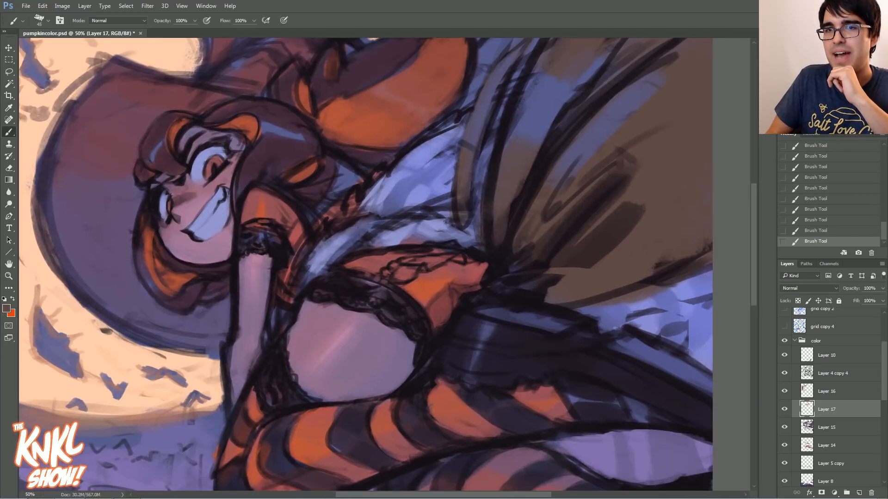
drag(384, 208, 421, 315)
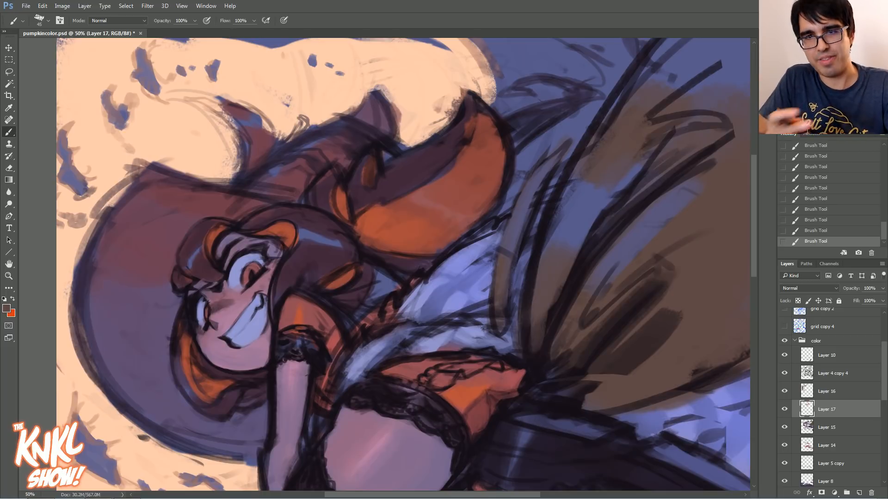
scroll(735, 115, down, 1)
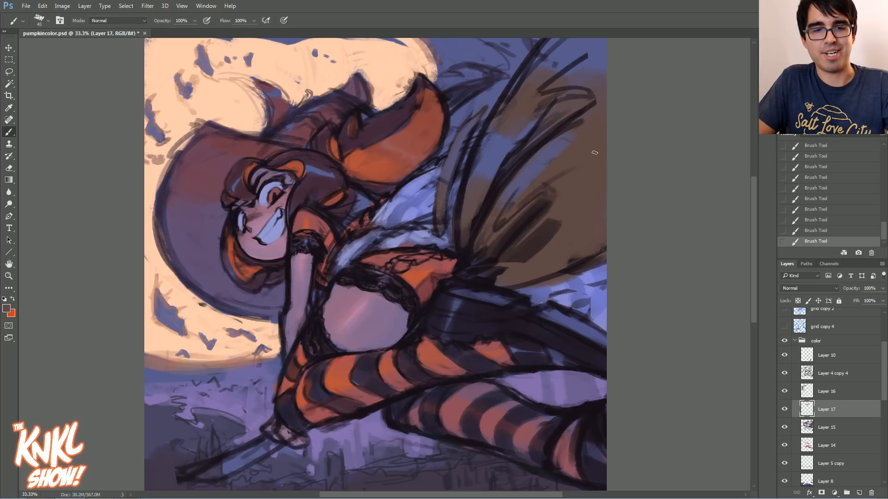
mouse_move(545, 60)
mouse_down()
mouse_move(558, 84)
mouse_move(611, 63)
mouse_move(540, 71)
mouse_up()
key(bracketright)
drag(501, 167, 573, 90)
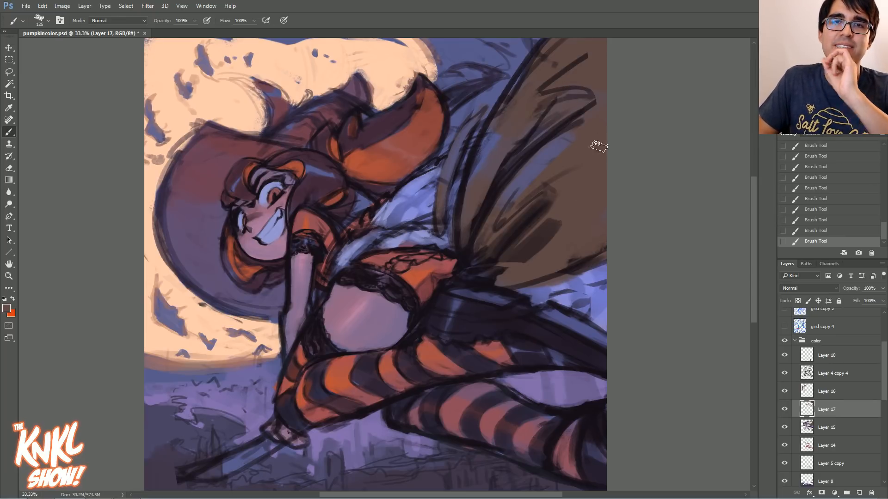
Switch to the dark brown #3f2c2a and fill the broom handle in front of the hand with a 125 px brush
click(7, 308)
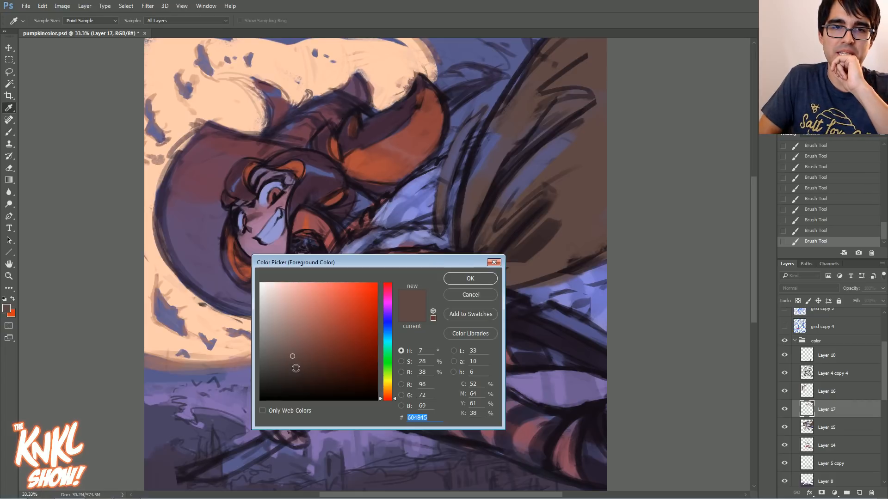
drag(296, 369, 302, 372)
click(471, 279)
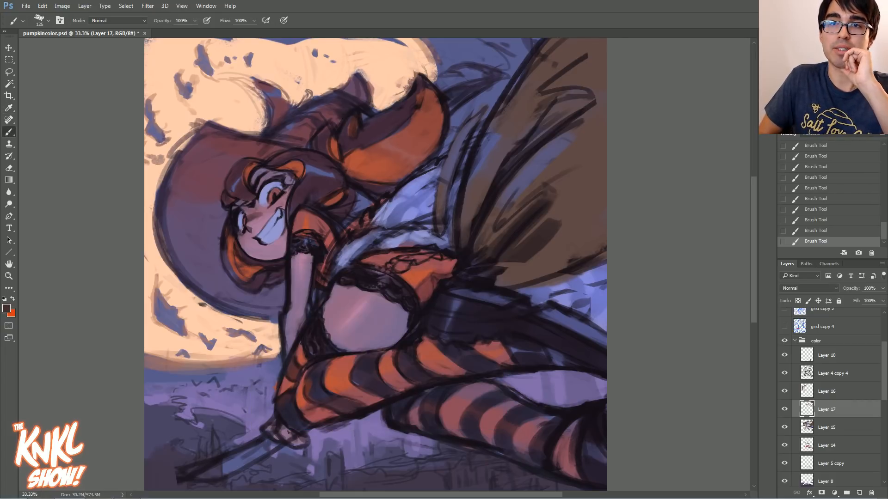
drag(417, 305, 484, 233)
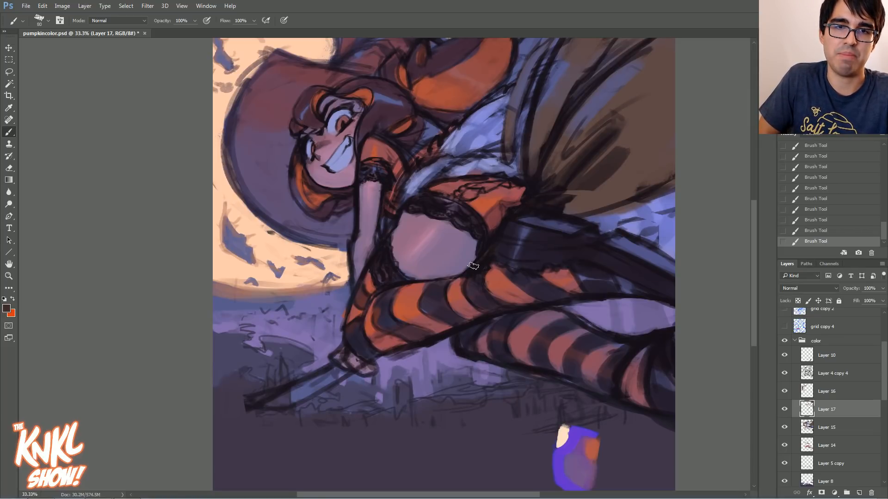
key(bracketright)
key(bracketright)
mouse_move(304, 372)
mouse_down()
mouse_move(320, 393)
mouse_move(304, 392)
mouse_move(324, 380)
mouse_up()
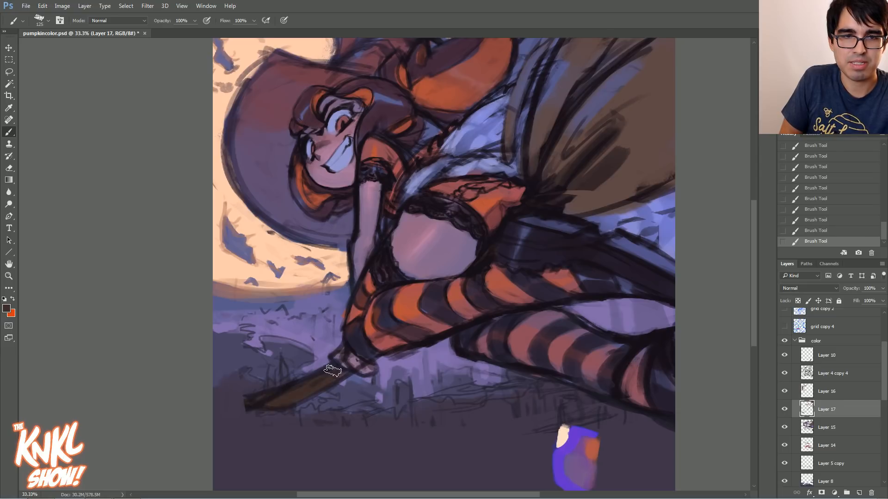
Choose an even darker brown and shade the broom handle with a smaller brush
click(6, 309)
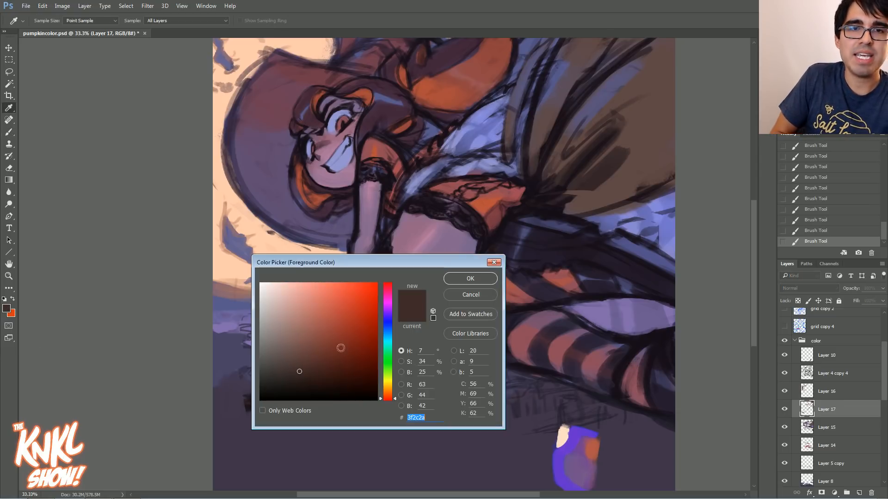
click(305, 381)
key(Return)
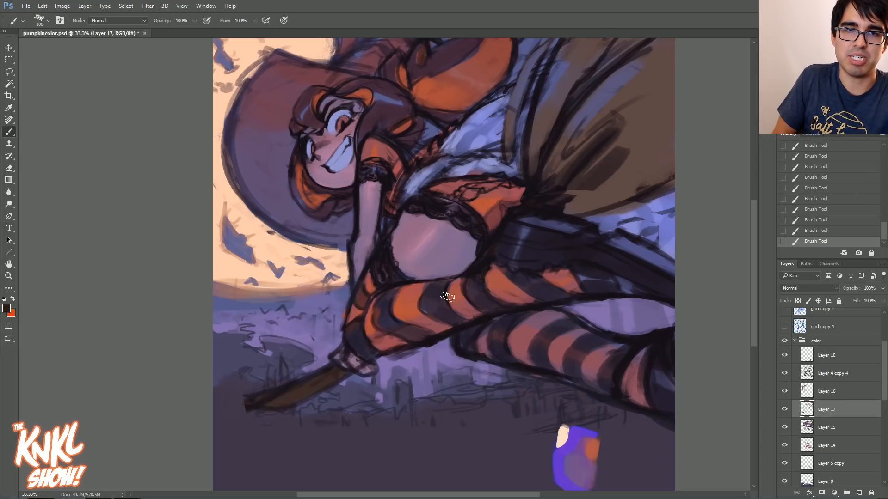
key(bracketleft)
drag(287, 399, 281, 402)
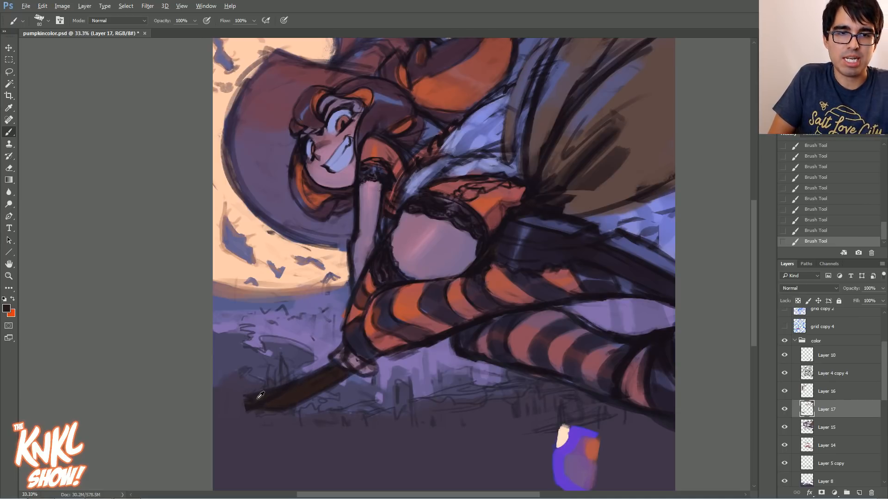
Blend purple sampled from the background into the broom handle with the brush enlarged to 125 px
alt+click(427, 356)
key(bracketright)
key(bracketright)
key(bracketright)
alt+click(284, 404)
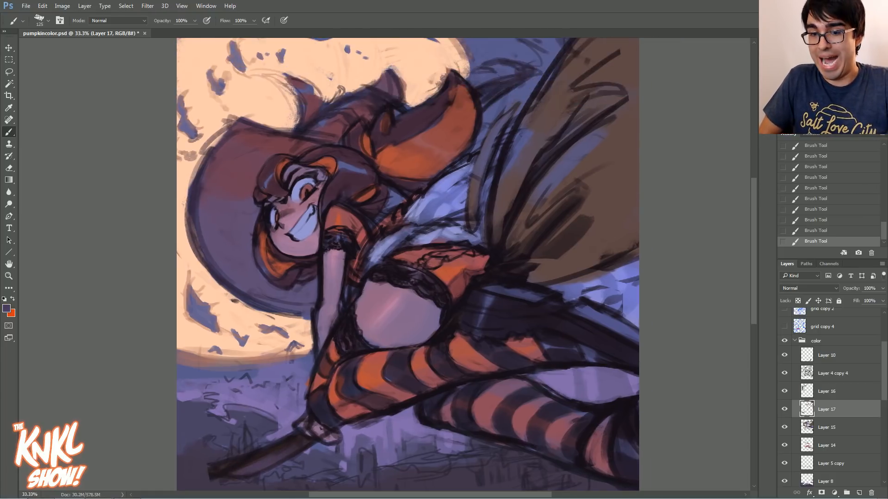
Sample the blue-violet beside the bristles and brush it over the broom's lower outer bristles at 400 px
alt+click(610, 293)
key(ctrl+z)
mouse_move(569, 257)
mouse_down()
mouse_move(696, 170)
mouse_move(690, 166)
mouse_up()
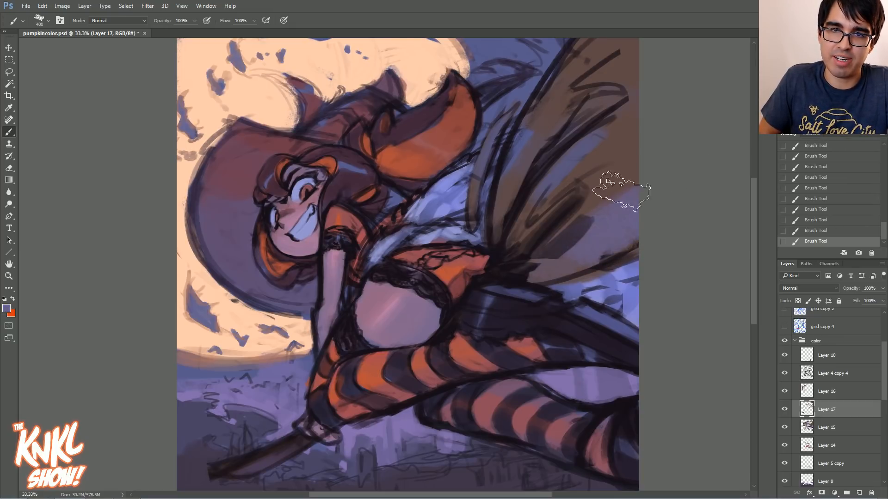
alt+click(618, 187)
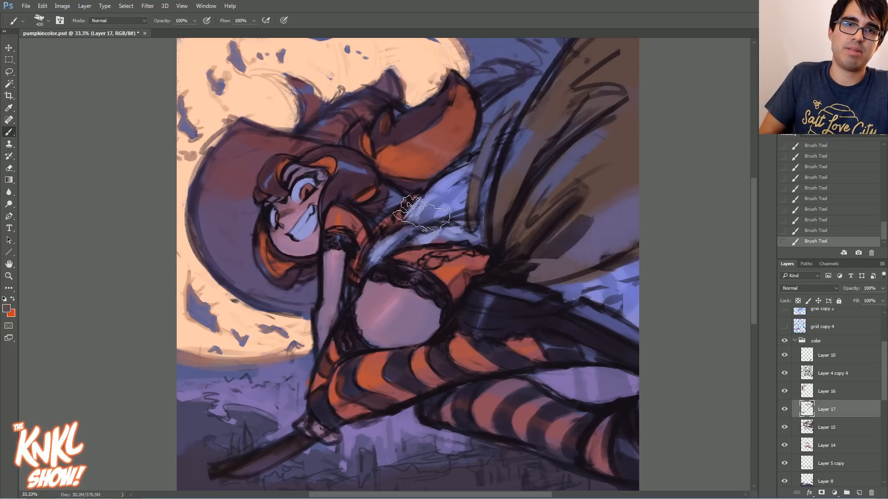
Choose the dark reddish colour #301921 and paint shadow streaks through the broom bristles with a 250 px brush
click(6, 308)
click(305, 384)
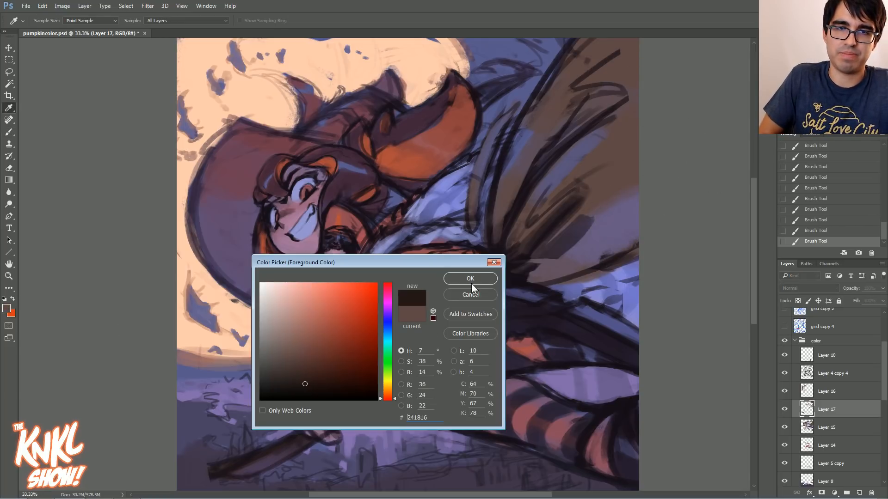
click(313, 368)
click(387, 291)
click(316, 378)
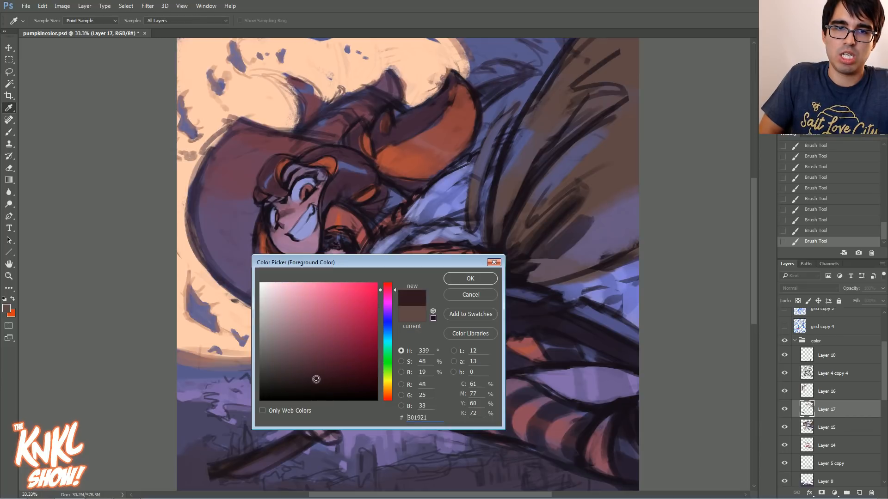
click(470, 279)
key(bracketright)
key(bracketright)
key(bracketright)
key(bracketright)
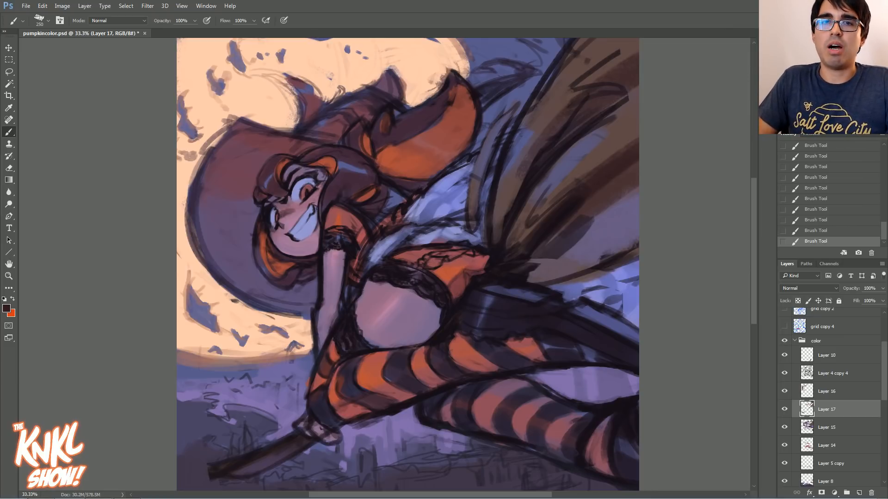
Dock the floating document window back into the workspace
scroll(634, 139, right, 2)
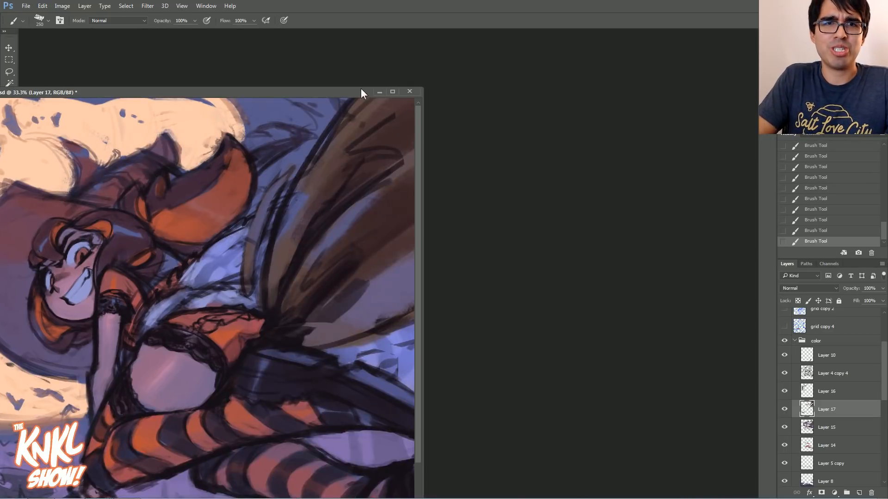
drag(363, 89, 476, 33)
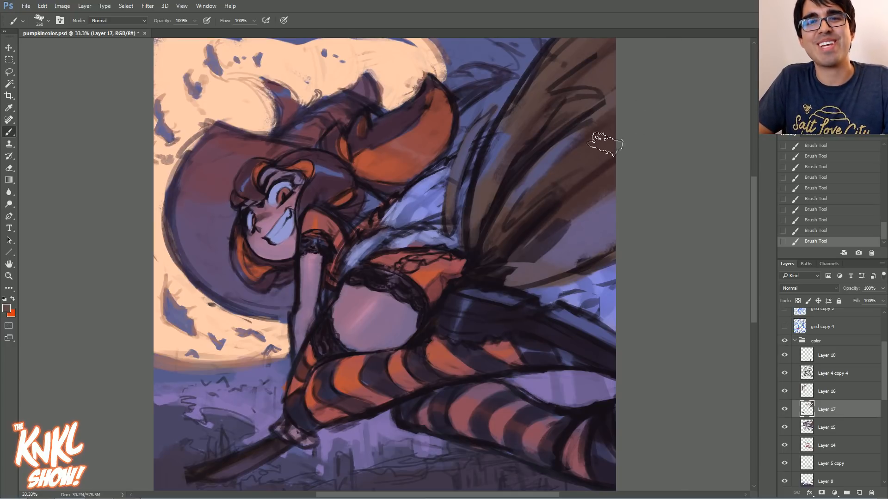
Brush muted purple over the lower broom bristles with the brush enlarged to 600 px
key(bracketright)
key(bracketright)
key(bracketright)
key(bracketright)
key(bracketright)
key(bracketright)
key(bracketright)
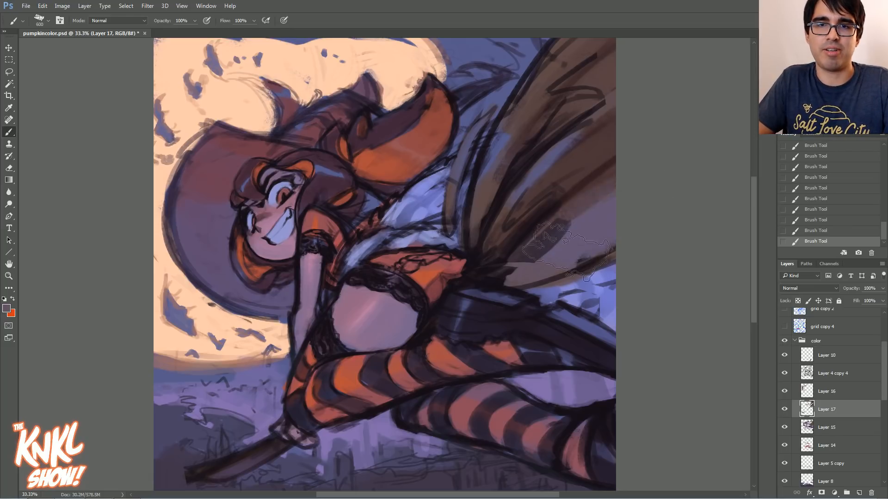
Rework the broom bristles' shadows and streaks with sampled dark, brown and purple tones, reducing the brush to 200 px
key(bracketleft)
key(bracketleft)
key(bracketleft)
key(bracketleft)
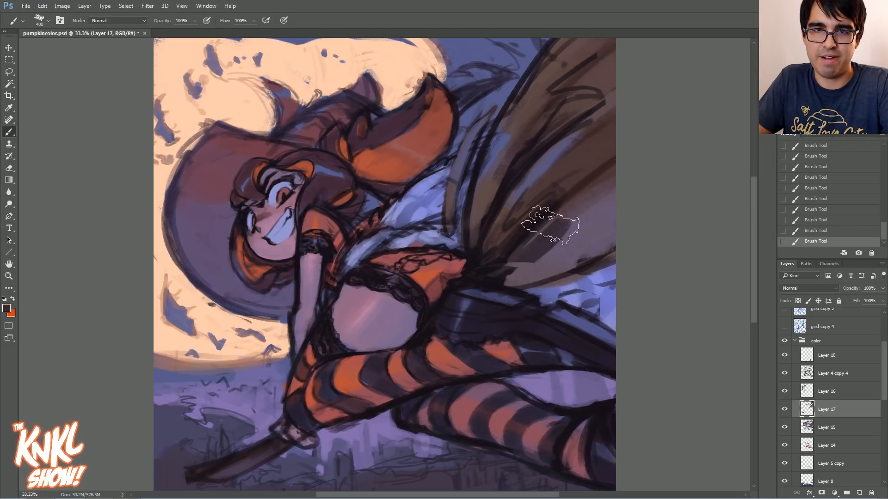
key(bracketleft)
key(bracketleft)
key(bracketleft)
key(alt)
alt+click(600, 103)
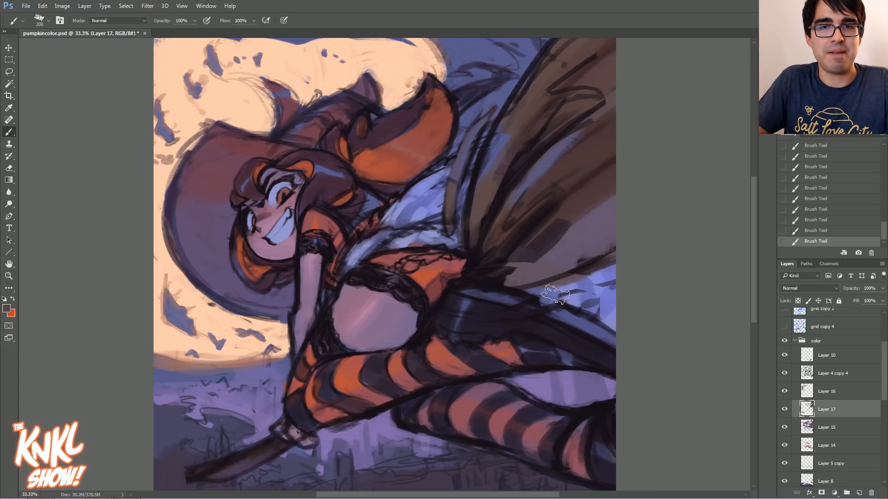
alt+click(541, 257)
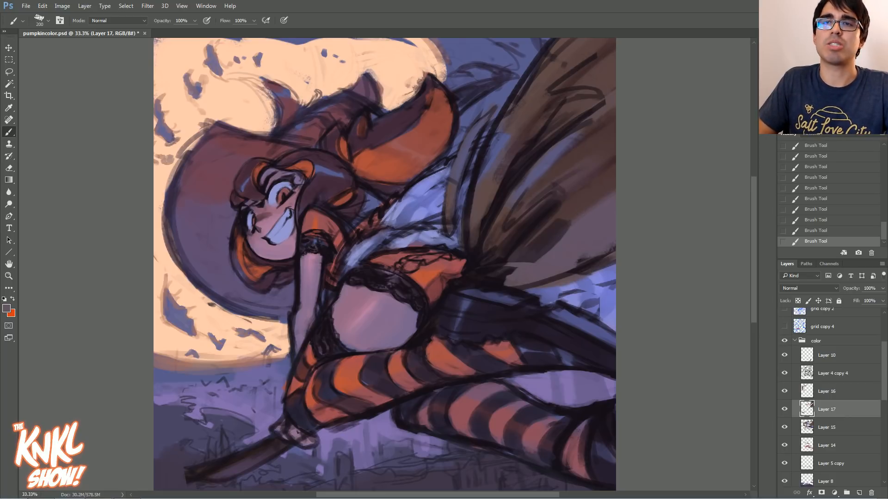
drag(437, 495, 419, 495)
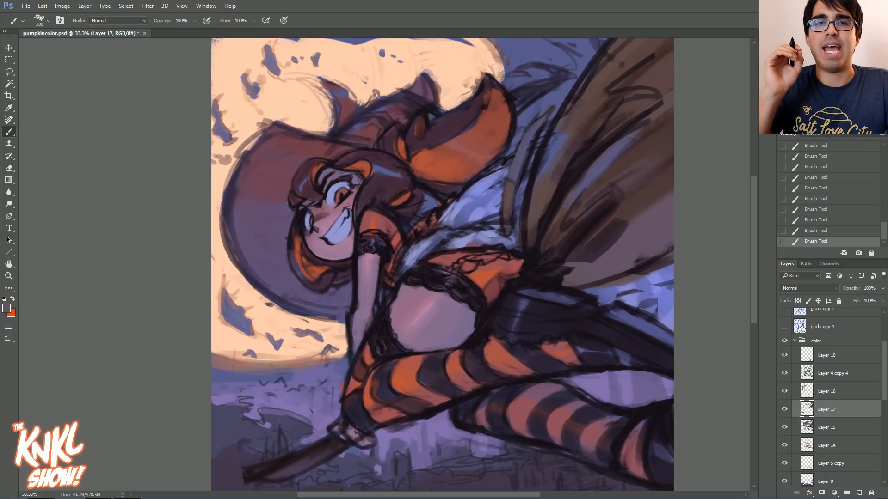
Sample a muted maroon from the figure and colour the thin hair strand trailing behind the large lock with a 90 px brush
alt+click(305, 187)
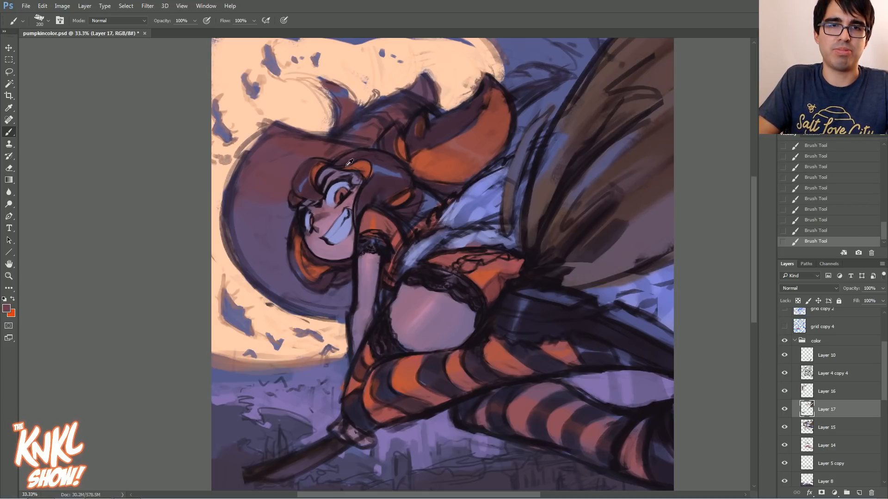
key(bracketleft)
key(bracketleft)
key(bracketleft)
key(bracketleft)
key(bracketleft)
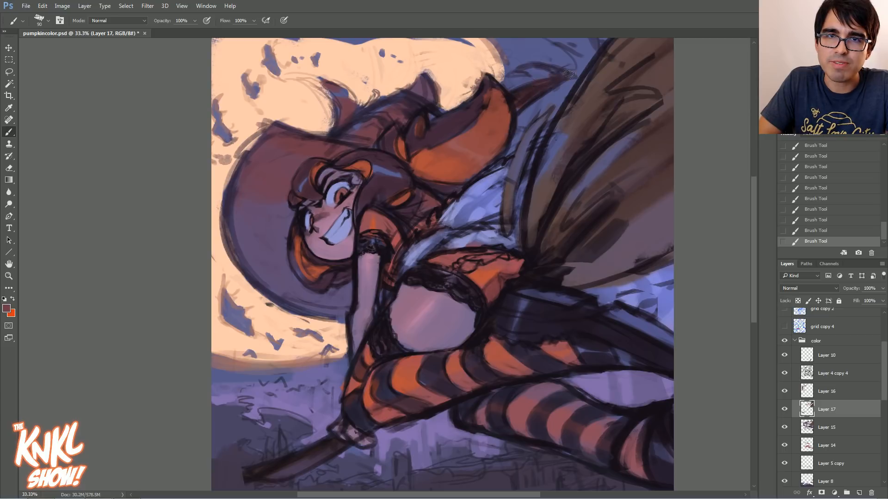
drag(490, 209, 476, 186)
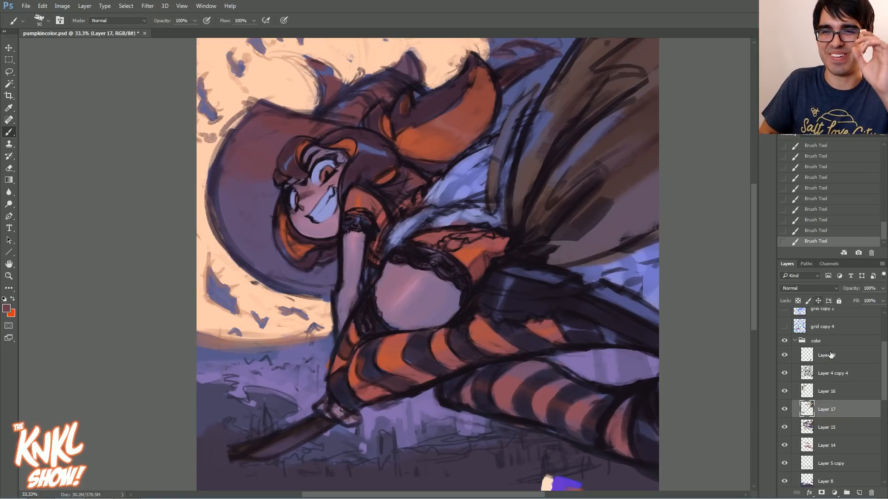
Toggle Layer 16 off and on to check its contents, and add a new layer directly above it
scroll(879, 385, up, 2)
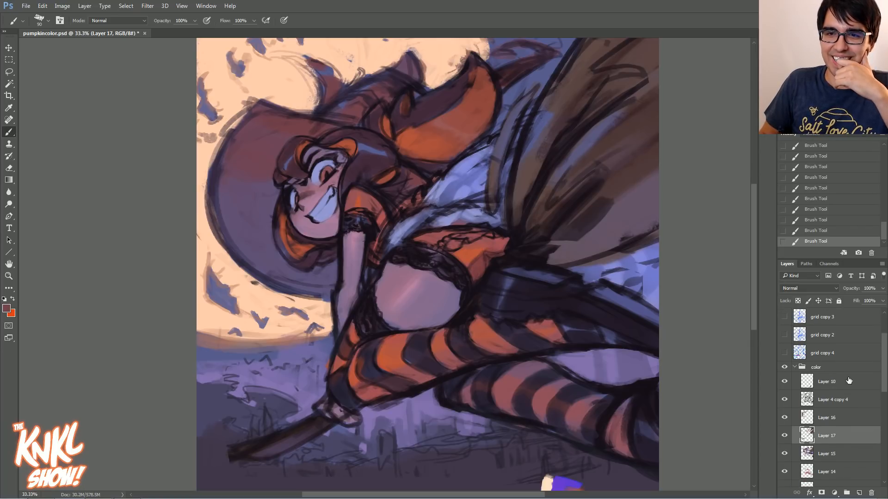
click(814, 368)
click(819, 399)
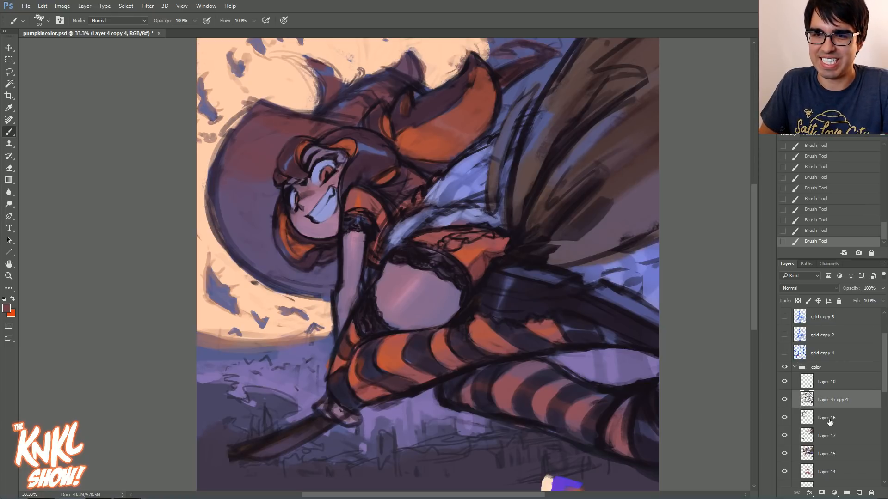
click(785, 418)
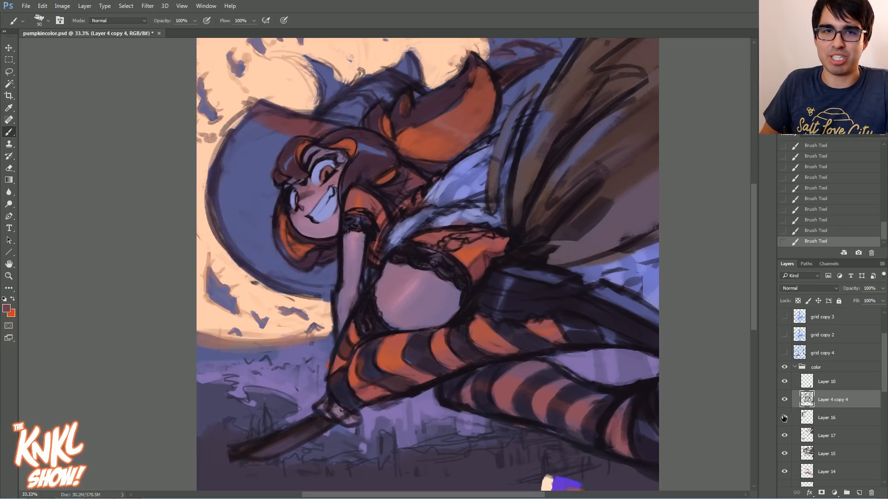
click(785, 417)
click(829, 417)
key(ctrl+shift+alt+n)
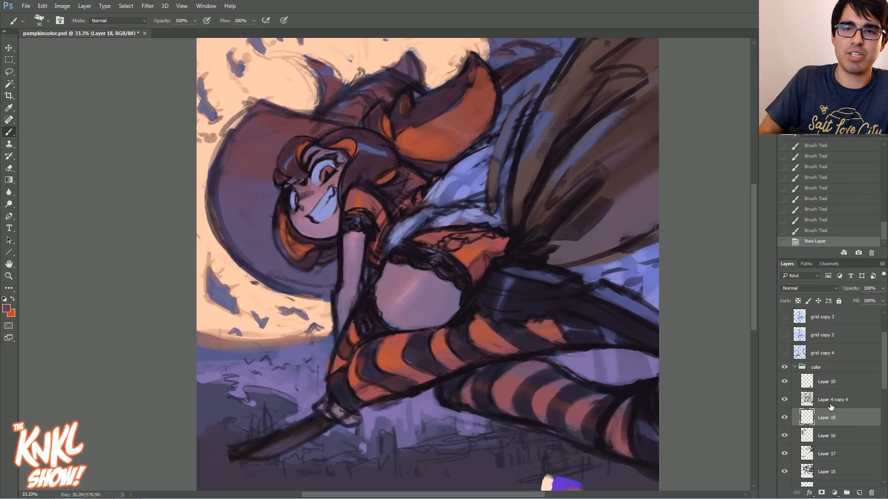
Rename the new layer as PUNCH and save the document
double_click(819, 418)
text(P)
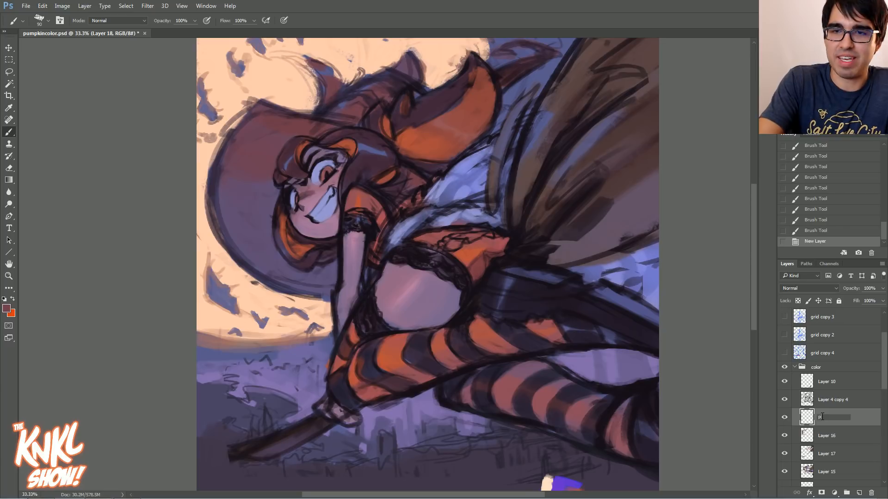
text(UNCH)
key(Return)
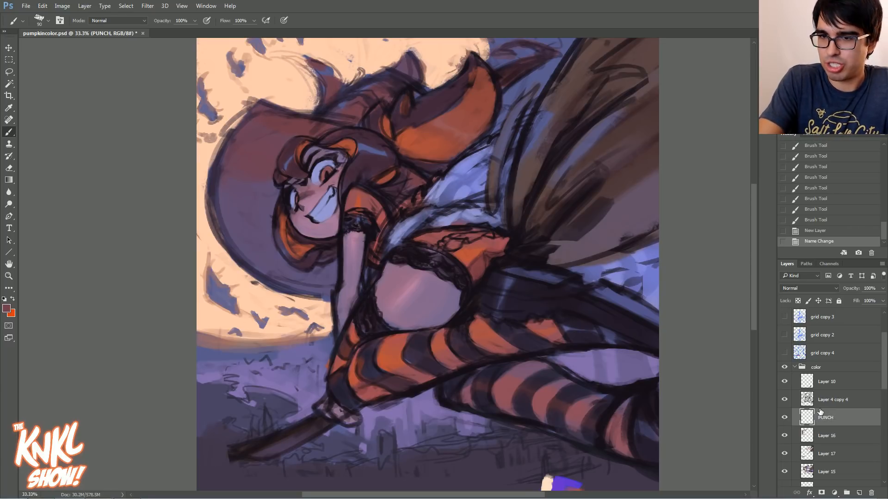
key(ctrl+s)
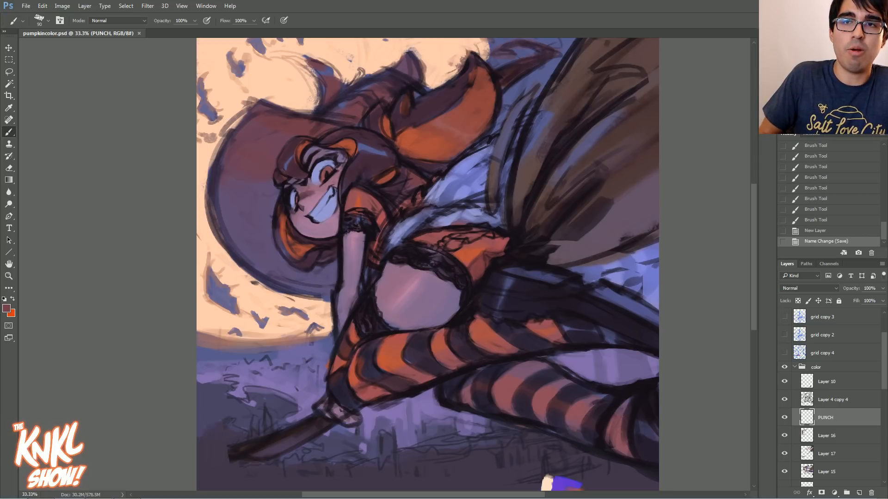
Set the foreground colour to the bright orange fc7540
drag(412, 123, 452, 139)
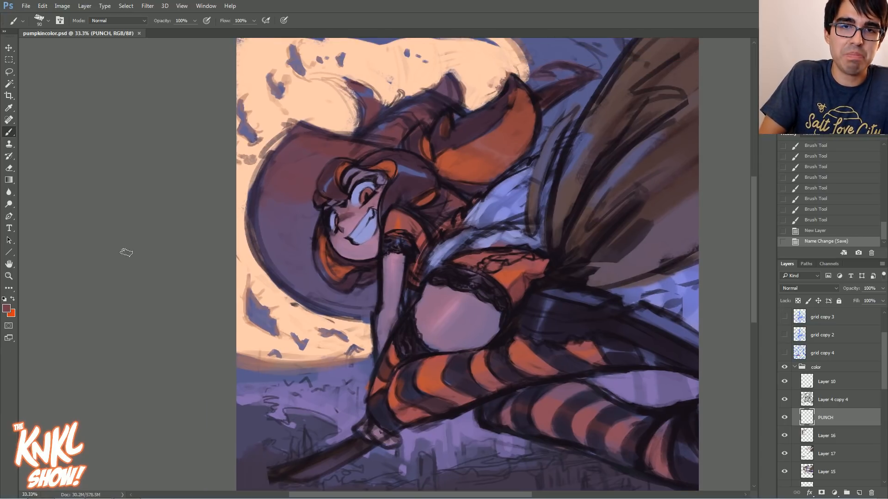
click(7, 308)
click(310, 323)
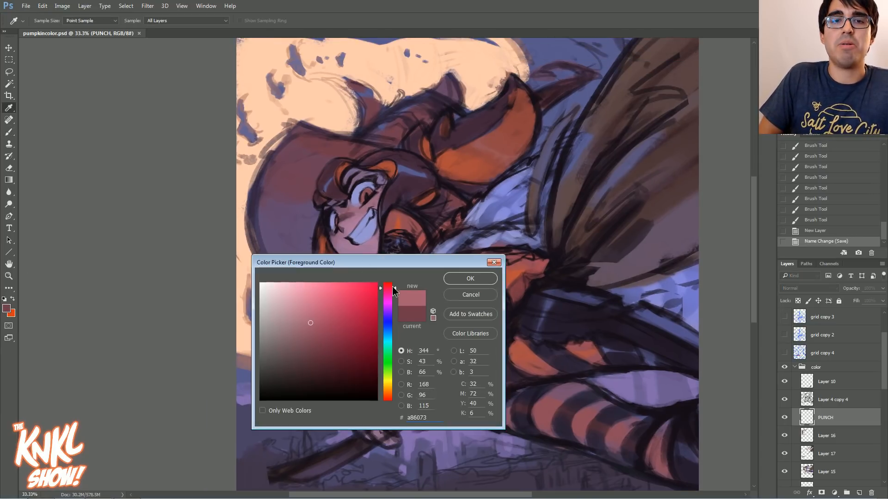
click(333, 296)
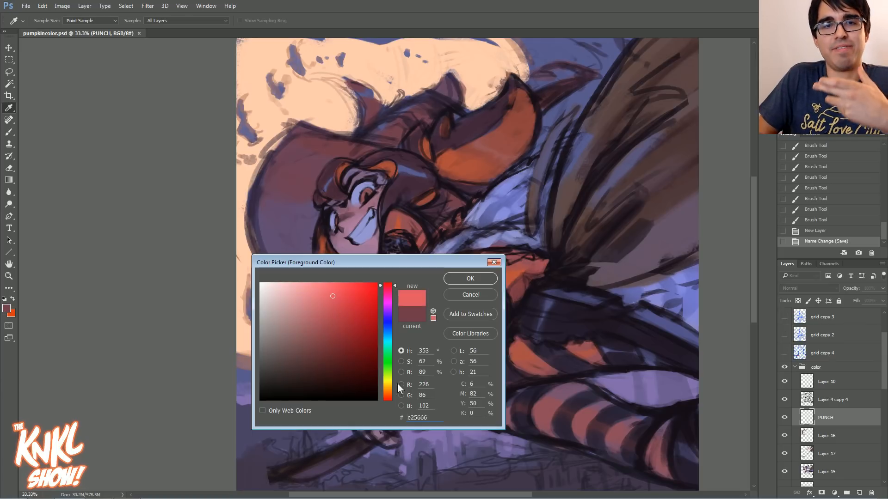
click(388, 393)
click(349, 285)
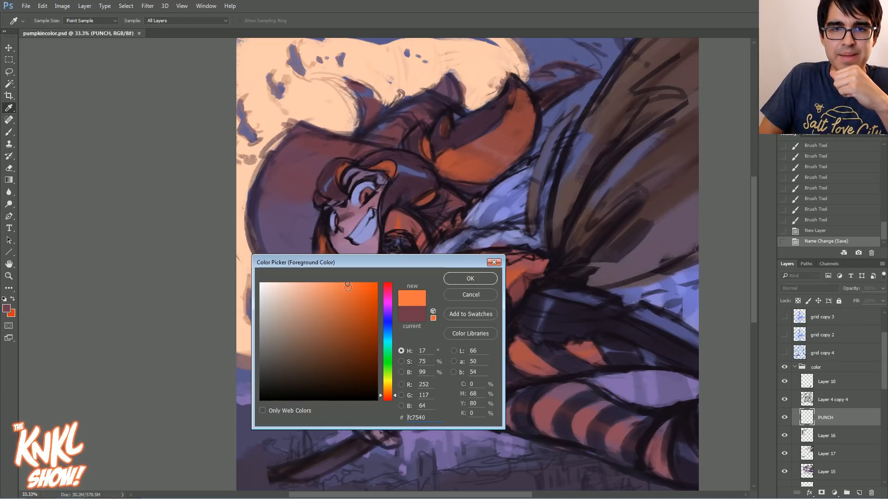
click(463, 280)
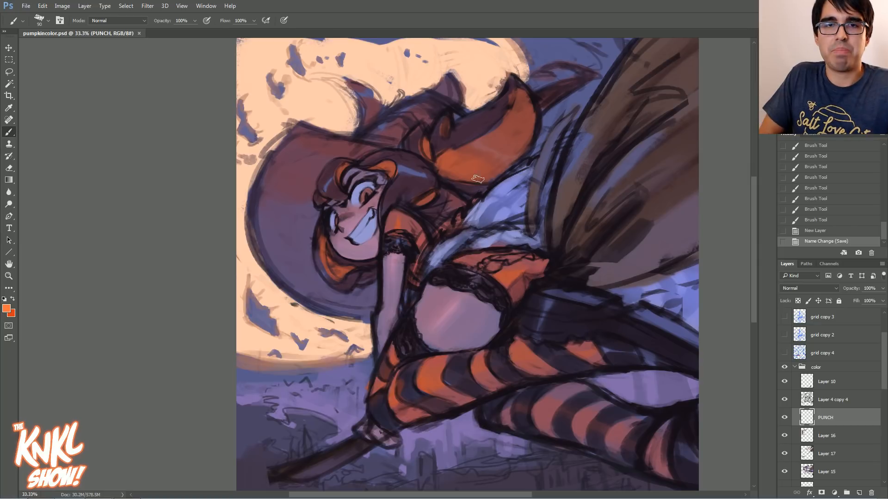
Brush orange highlights on the PUNCH layer along the hat's upper brim edge and crown, enlarging the brush as needed
drag(595, 123, 626, 123)
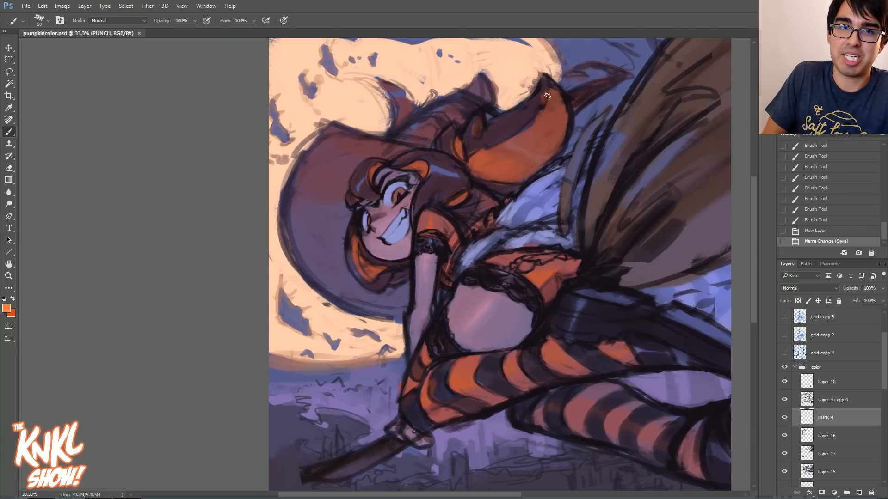
drag(482, 136, 501, 135)
key(bracketright)
mouse_move(350, 121)
mouse_down()
mouse_move(417, 143)
mouse_move(352, 120)
mouse_move(427, 136)
mouse_move(455, 107)
mouse_up()
key(bracketright)
drag(451, 115, 479, 102)
Set the foreground colour to yellow-orange ffbd68 and paint brighter highlights on the hat's crown and the pointed fold beside it
click(6, 309)
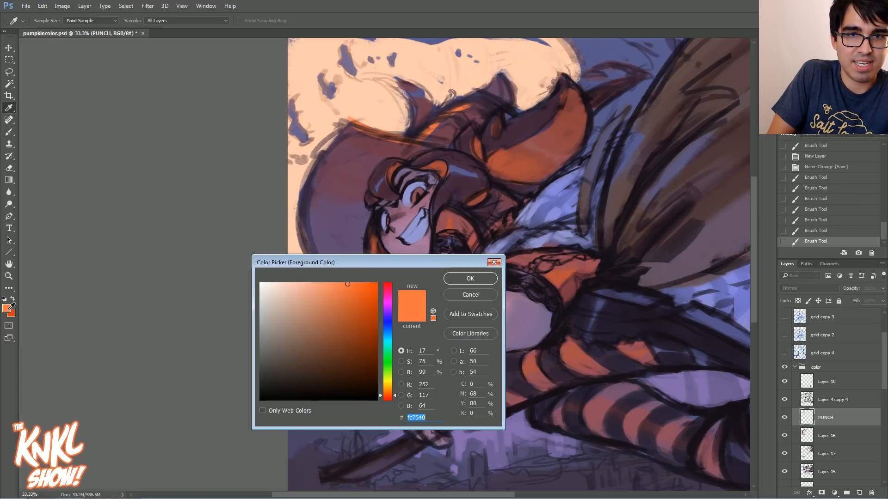
click(329, 283)
drag(388, 395, 388, 390)
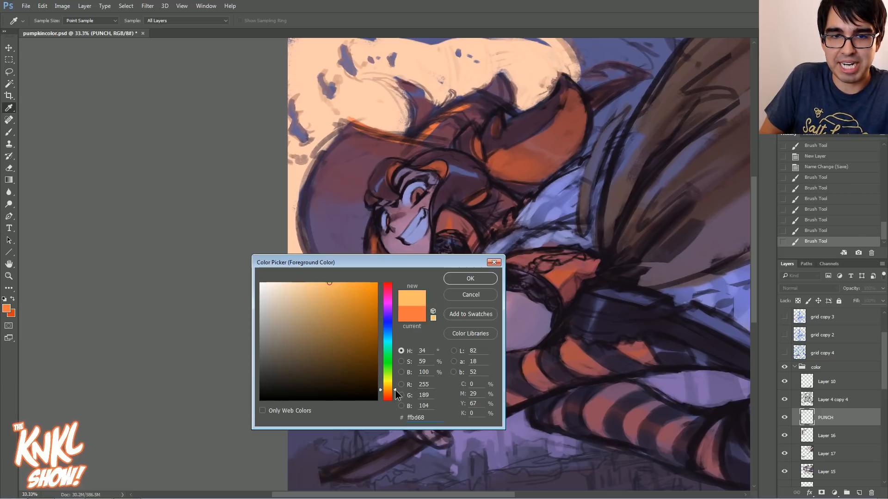
click(467, 278)
mouse_move(449, 119)
mouse_down()
mouse_move(427, 129)
mouse_move(473, 102)
mouse_up()
key(bracketleft)
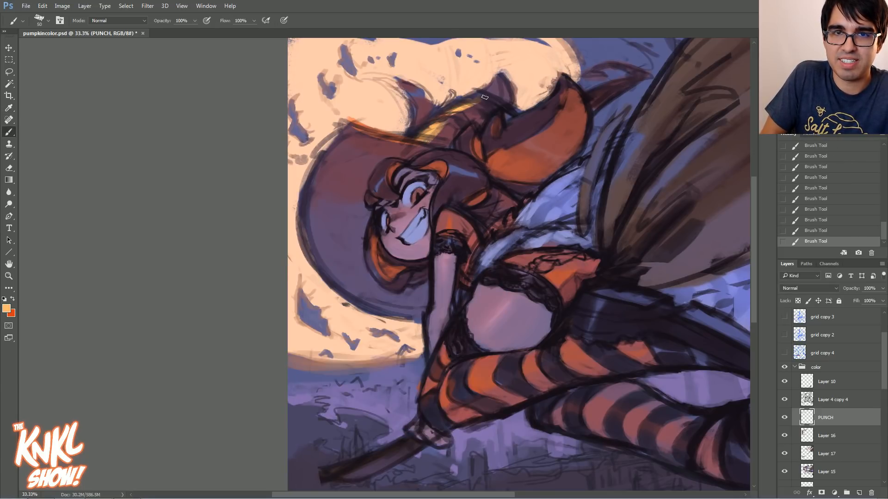
mouse_move(417, 126)
mouse_down()
mouse_move(418, 101)
mouse_move(417, 120)
mouse_up()
key(bracketright)
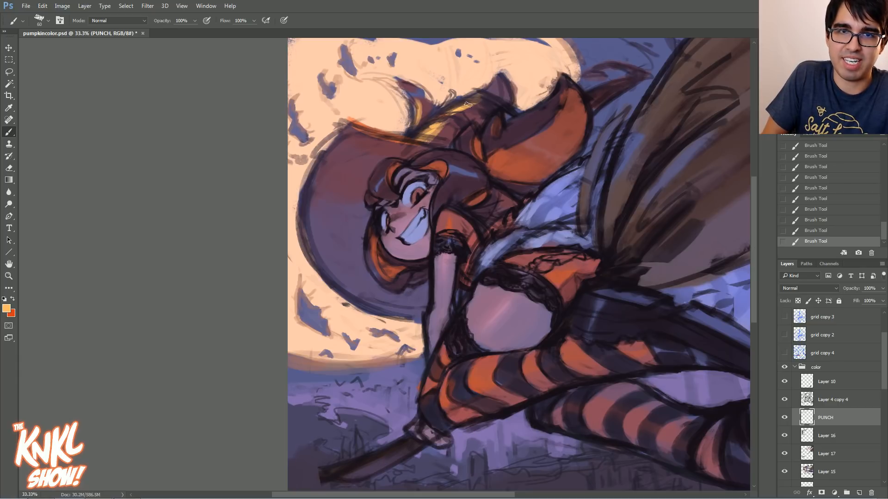
Change the foreground colour to orange ff8441 and move the PUNCH layer to the top of the color group
click(7, 310)
click(389, 394)
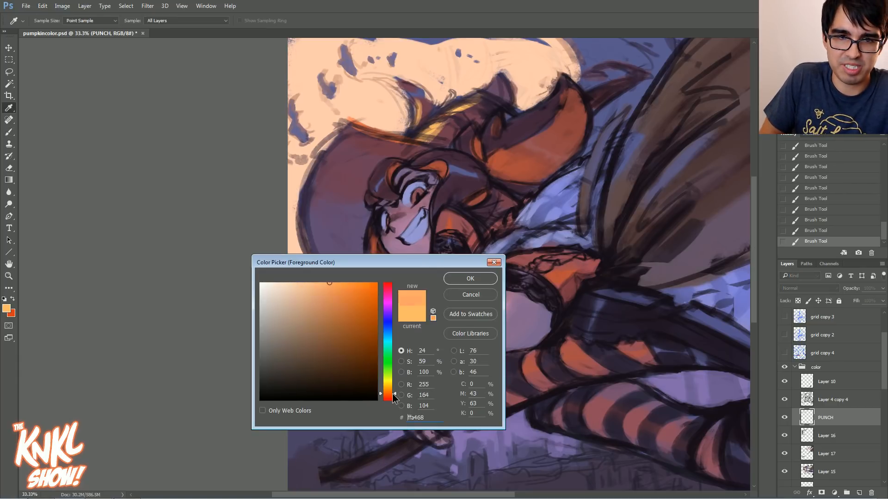
click(347, 283)
drag(346, 283, 347, 283)
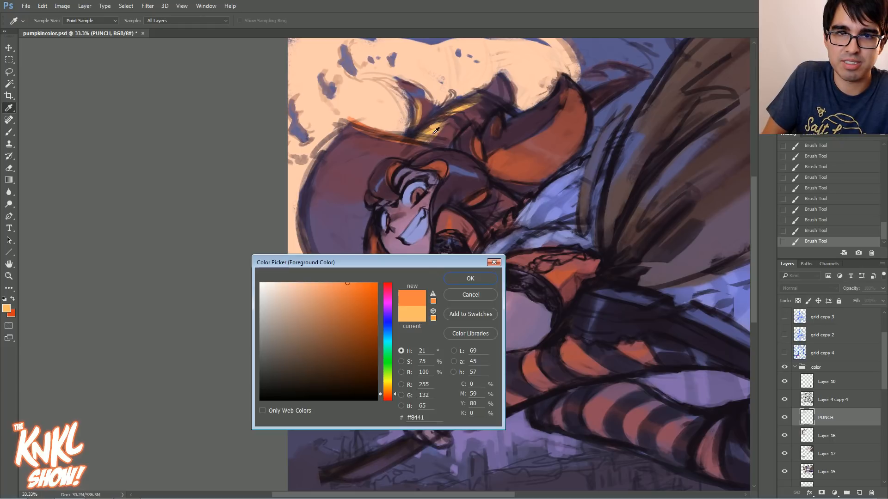
click(476, 280)
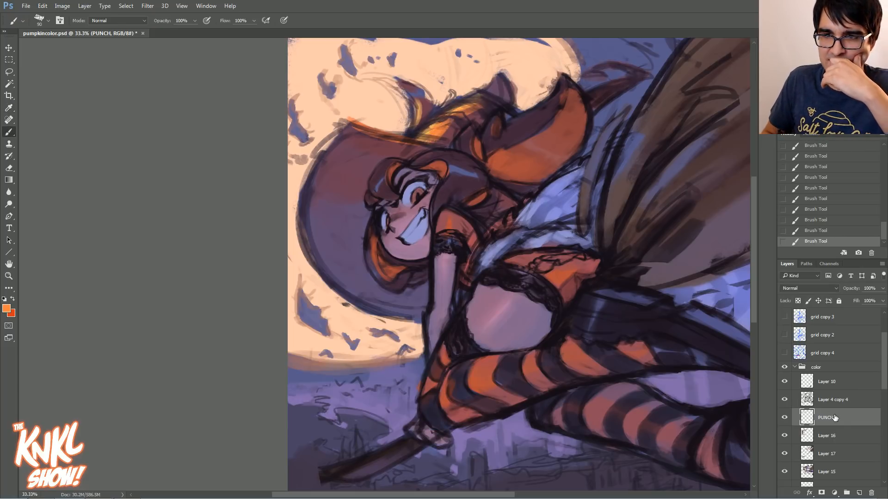
drag(821, 419, 834, 381)
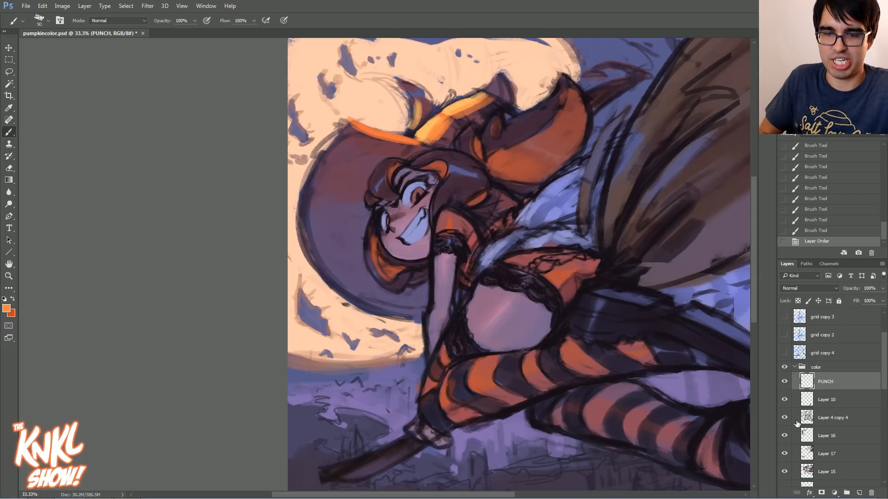
Paint a thin orange rim light along the hat's upper brim edge, reducing the brush to 30 px
key(bracketright)
mouse_move(432, 148)
mouse_down()
mouse_move(490, 100)
mouse_move(433, 131)
mouse_move(355, 119)
mouse_up()
key(bracketleft)
key(bracketleft)
key(bracketleft)
key(bracketleft)
mouse_move(368, 127)
mouse_down()
mouse_move(428, 143)
mouse_move(356, 122)
mouse_move(465, 153)
mouse_move(373, 131)
mouse_move(460, 149)
mouse_up()
key(bracketleft)
drag(354, 123, 384, 132)
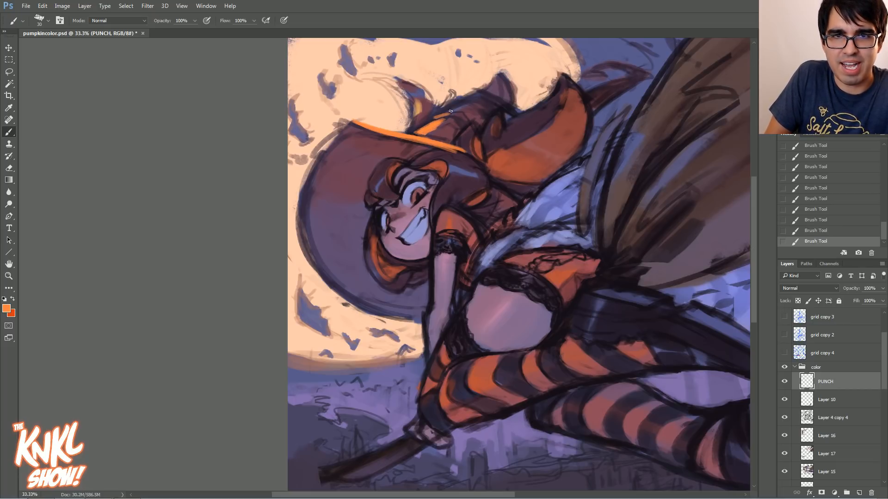
Add thin orange highlights along the hat crown's upper edge and the pointed fold with a 25 px brush
drag(461, 105, 470, 98)
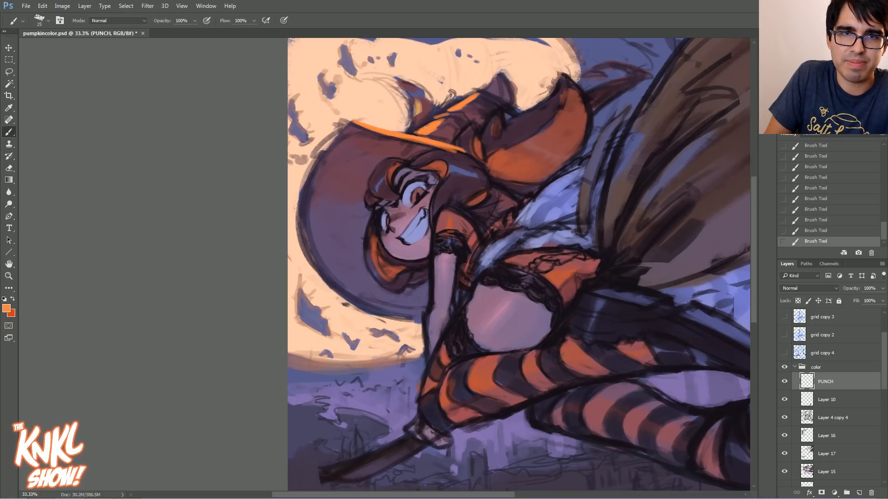
key(bracketright)
drag(477, 94, 485, 95)
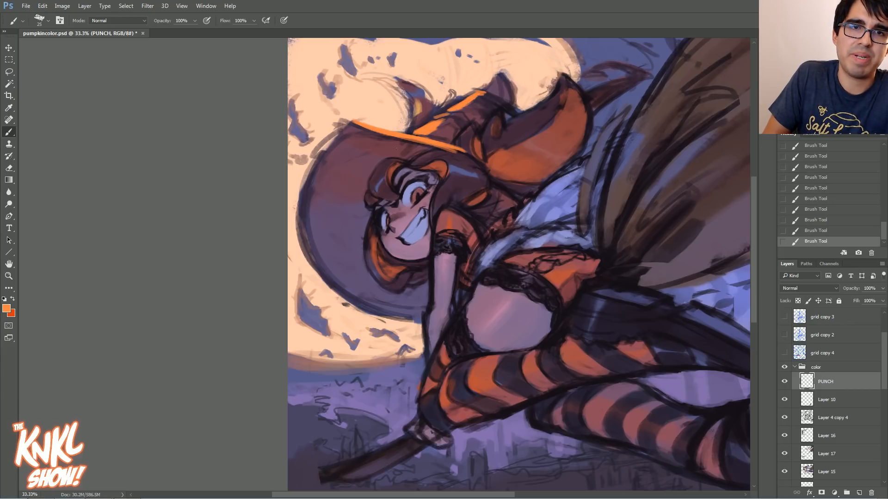
drag(417, 120, 412, 123)
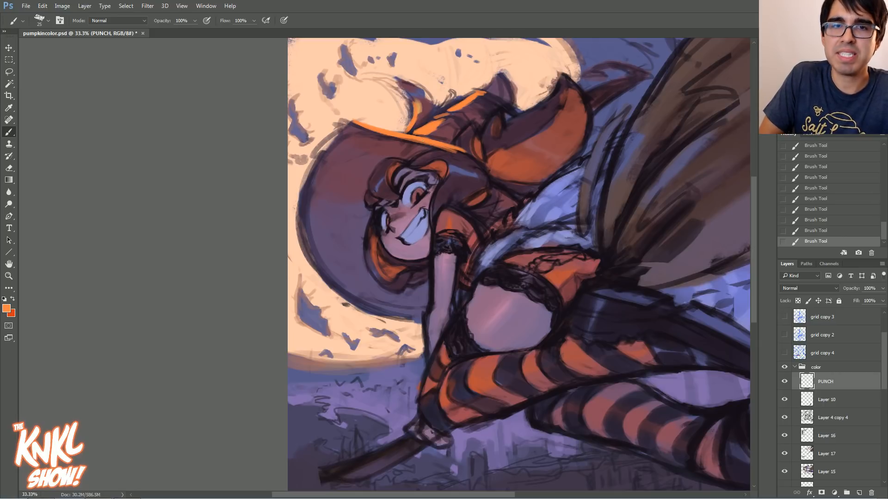
Change the foreground colour to yellow-orange ffaf51 and paint fine highlights along the hat's crown with a smaller brush
click(6, 309)
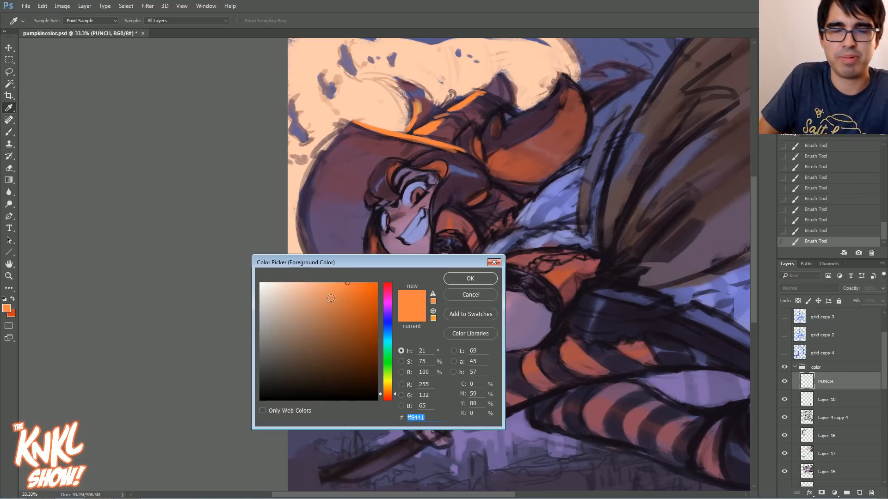
click(336, 282)
drag(396, 395, 396, 389)
click(340, 283)
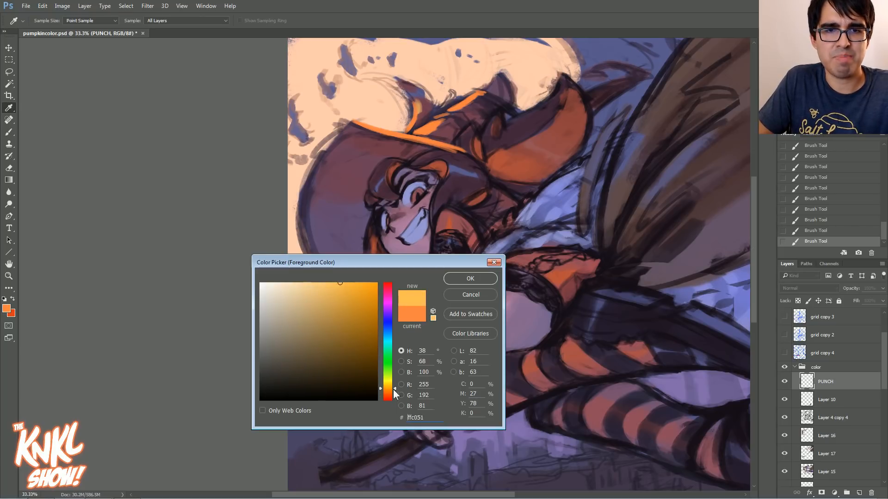
click(473, 277)
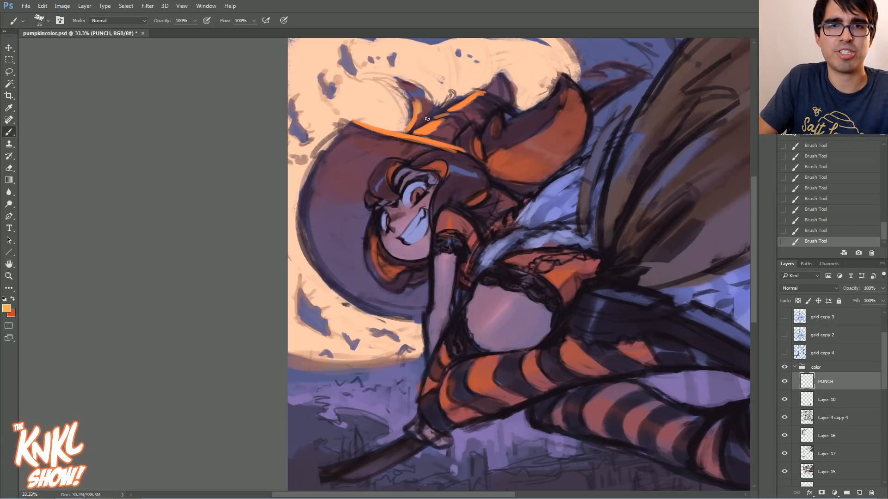
key(bracketleft)
key(bracketleft)
key(bracketleft)
drag(420, 130, 468, 98)
Shift the foreground colour to a slightly redder orange and strengthen the highlights on the crown's upper edge and pointed fold
click(7, 307)
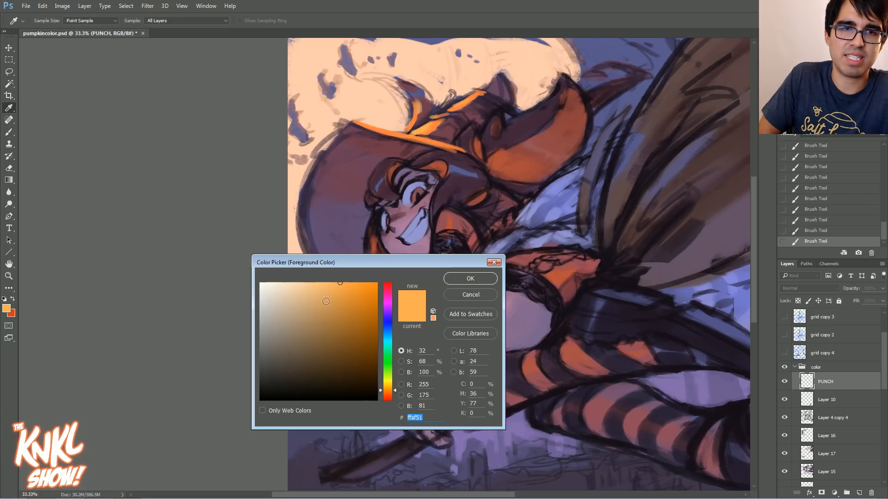
click(388, 392)
click(452, 277)
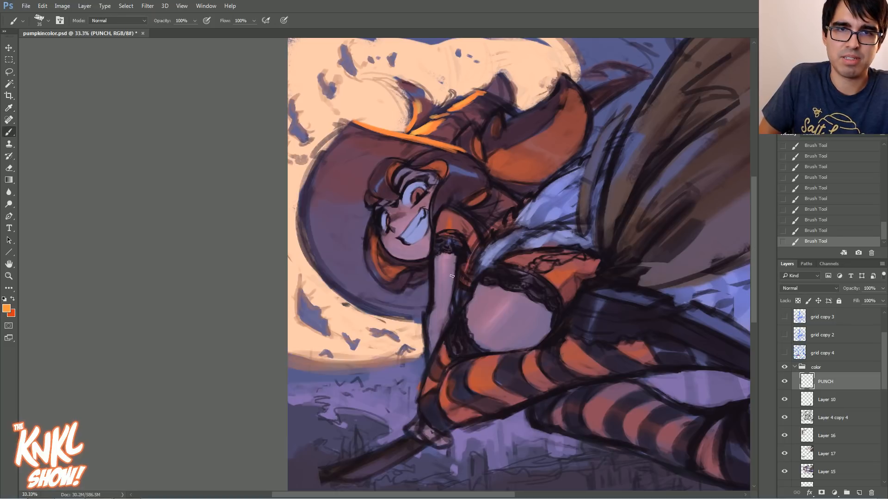
key(bracketright)
key(bracketright)
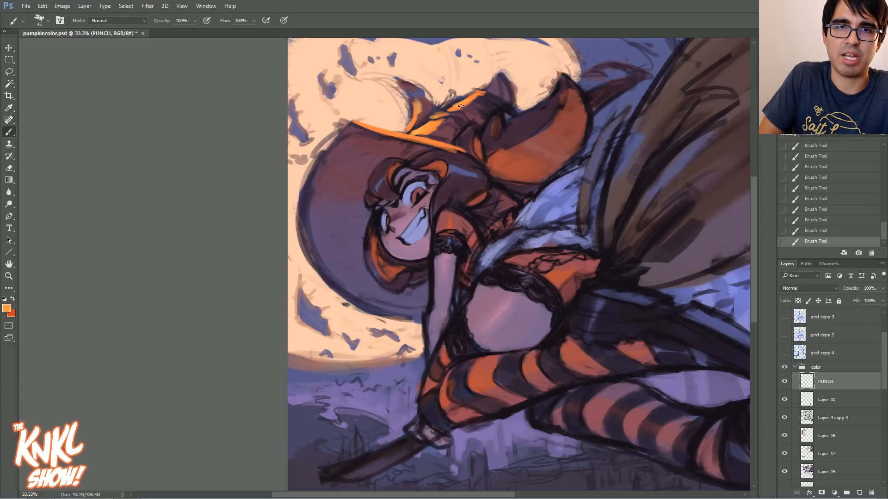
drag(461, 104, 487, 93)
key(bracketleft)
drag(413, 123, 422, 95)
Try extending the brim highlight toward the hair, step back two strokes, and rework the brim's rim light with eraser and brush
drag(437, 146, 483, 162)
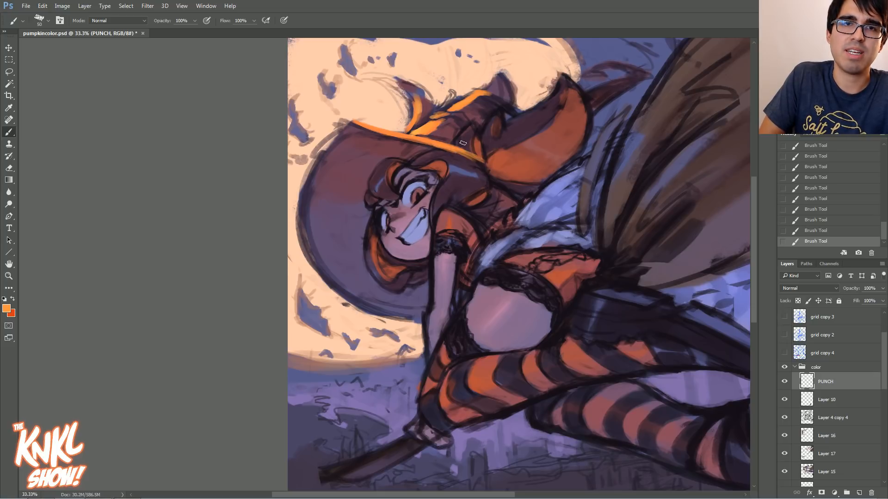
click(820, 220)
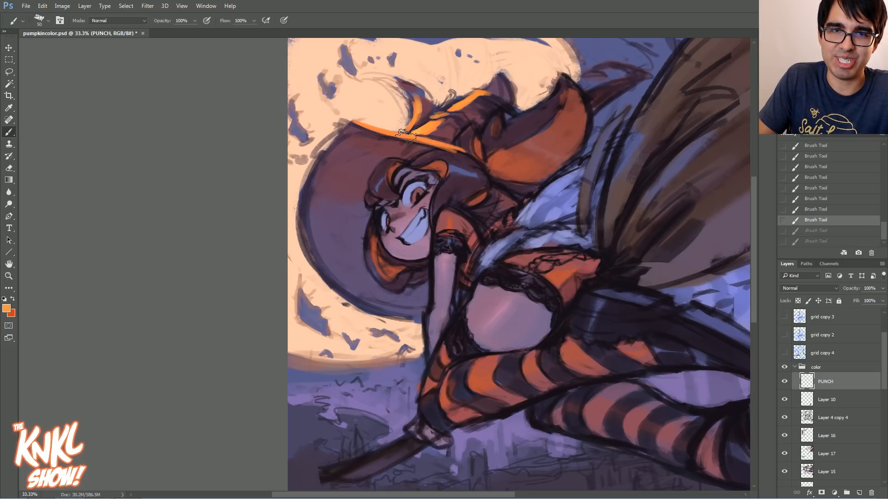
mouse_move(451, 152)
mouse_down()
mouse_move(476, 155)
mouse_move(381, 137)
mouse_up()
key(bracketleft)
drag(437, 141, 384, 129)
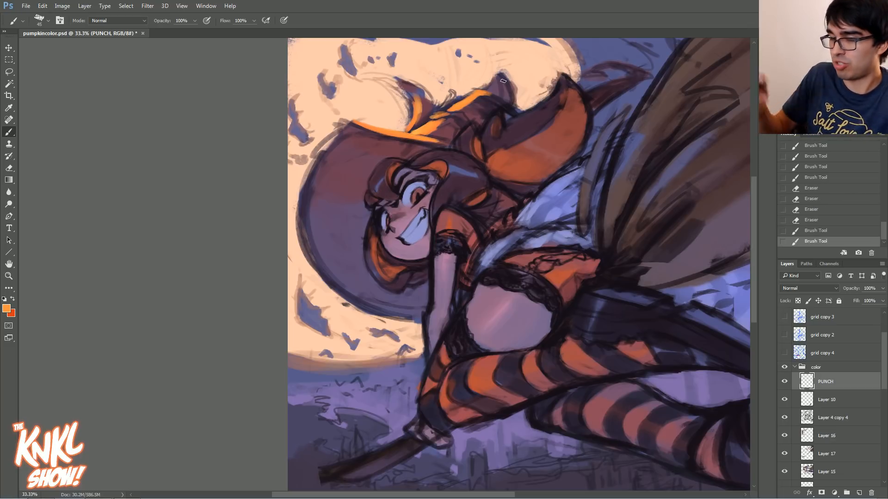
drag(452, 146, 476, 123)
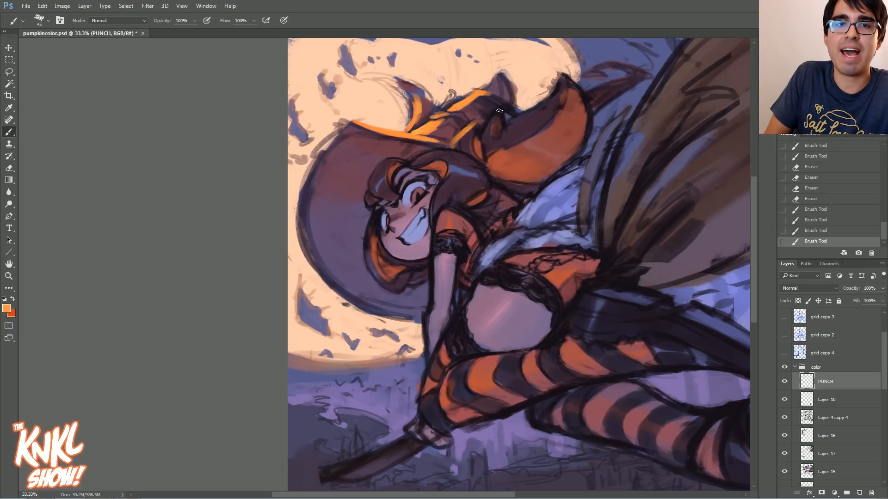
click(815, 228)
click(809, 221)
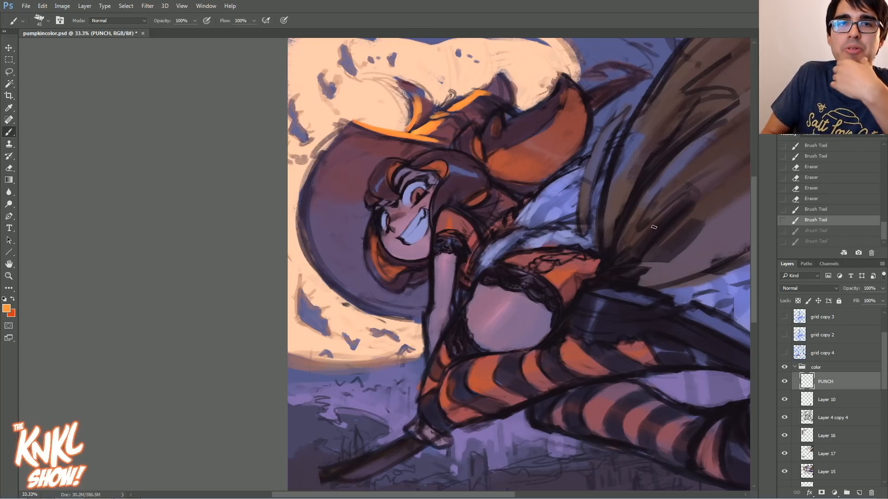
Set the foreground colour to muted coral d56e56 and brush softer highlights over the folds at the back of the hat's crown
click(7, 309)
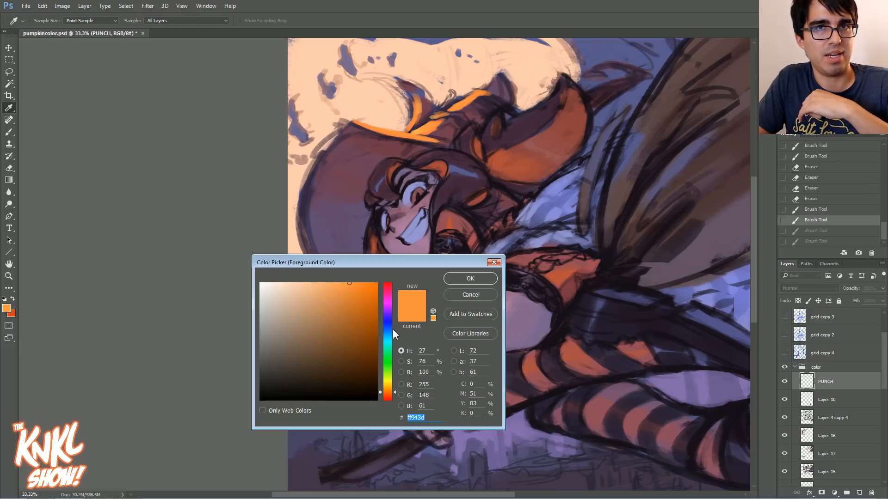
drag(393, 392, 392, 396)
drag(325, 306, 329, 302)
drag(395, 396, 395, 397)
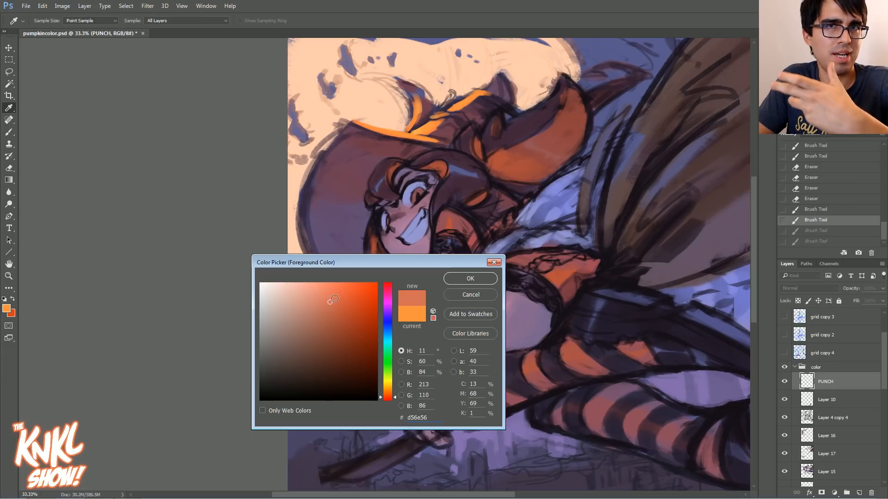
key(Return)
key(b)
mouse_move(472, 138)
mouse_down()
mouse_move(453, 148)
mouse_move(469, 126)
mouse_up()
mouse_move(471, 127)
mouse_down()
mouse_move(493, 125)
mouse_move(504, 109)
mouse_up()
drag(482, 136, 494, 121)
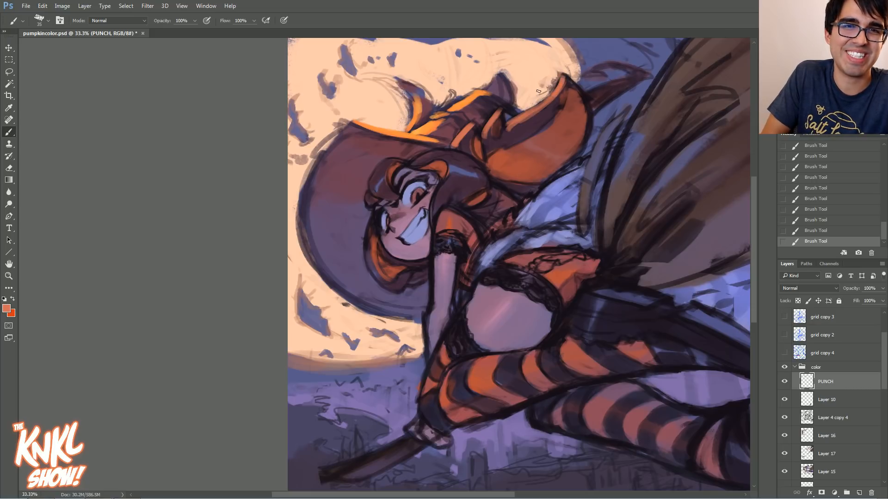
Sample bright orange from the hat's rim light and paint a thicker rim light down the brim's outer edge
key([)
mouse_move(353, 121)
mouse_down()
mouse_move(311, 166)
mouse_move(298, 260)
mouse_up()
key(])
alt+click(415, 132)
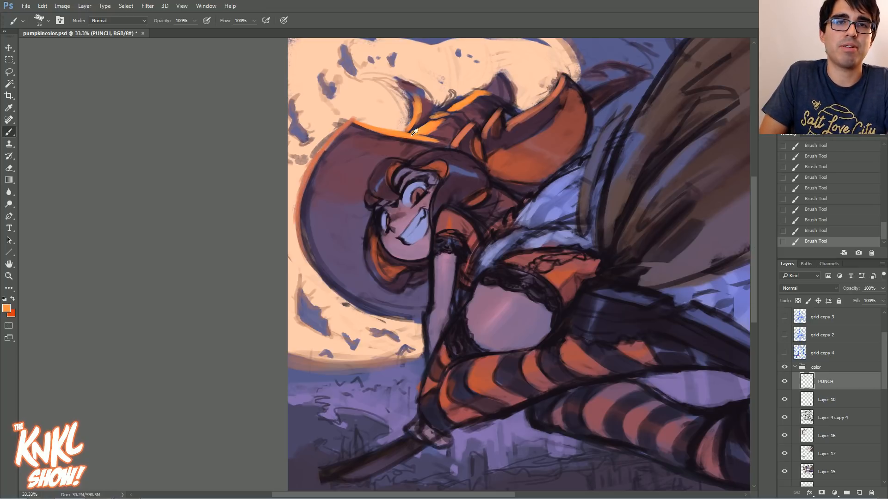
key(])
mouse_move(353, 122)
mouse_down()
mouse_move(304, 177)
mouse_move(295, 227)
mouse_up()
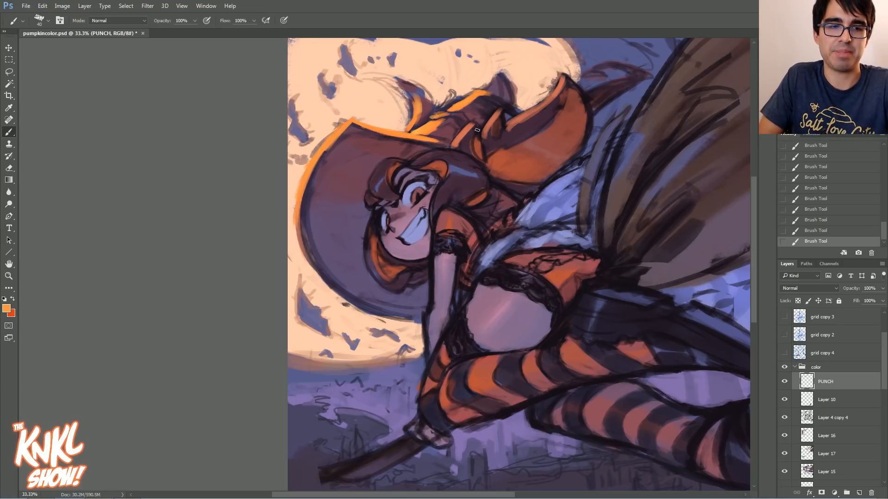
Flip the canvas horizontally and set the foreground colour to light salmon f08973
key(h)
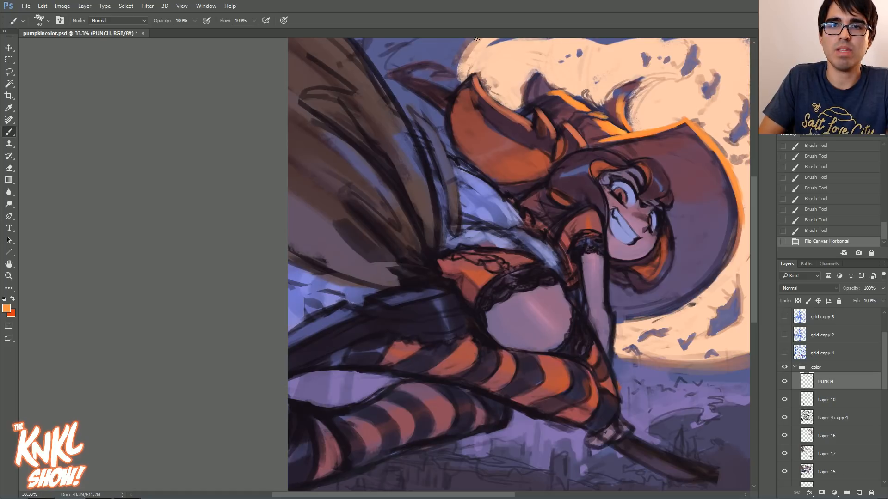
alt+click(549, 123)
click(7, 308)
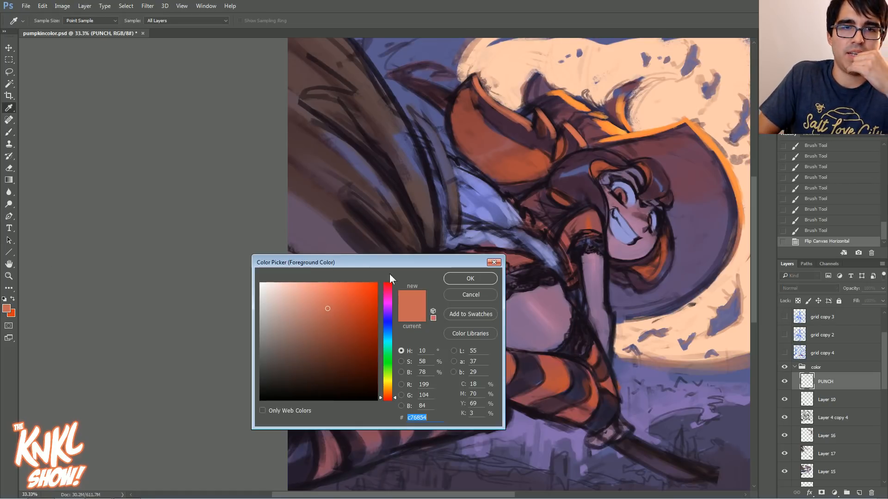
drag(328, 308, 322, 290)
click(464, 276)
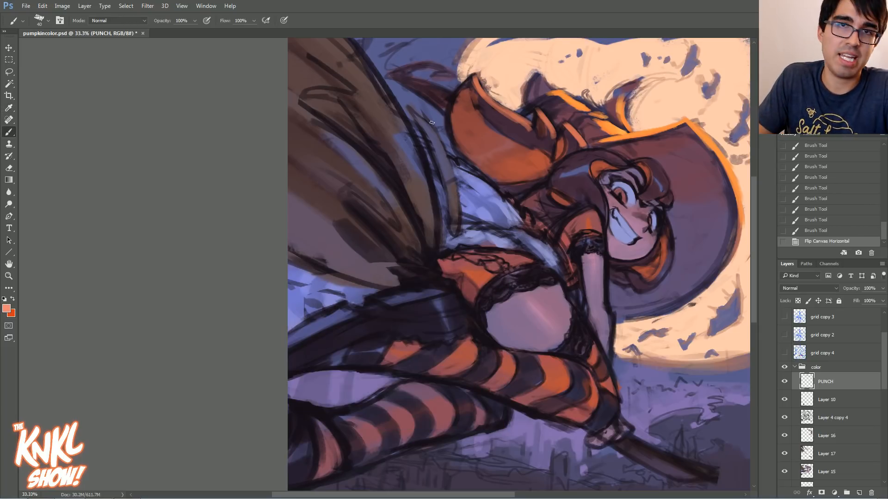
Paint salmon highlights along the hat's back folds and pointed flap, plus a thin accent where the brim meets the hair
drag(582, 145, 565, 134)
mouse_move(562, 137)
mouse_down()
mouse_move(546, 130)
mouse_move(538, 109)
mouse_move(494, 105)
mouse_up()
key(bracketleft)
drag(531, 132, 486, 94)
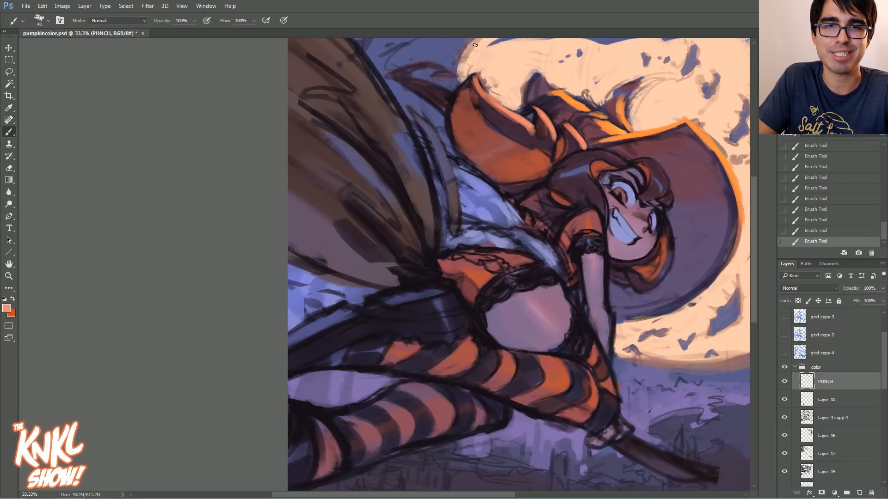
key(bracketleft)
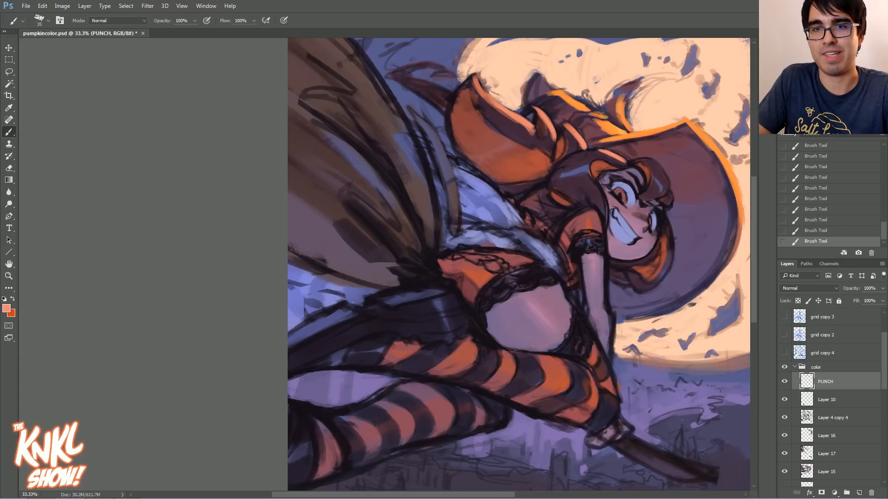
mouse_move(630, 155)
mouse_down()
mouse_move(619, 160)
mouse_move(609, 150)
mouse_up()
drag(613, 154, 592, 150)
drag(599, 152, 579, 152)
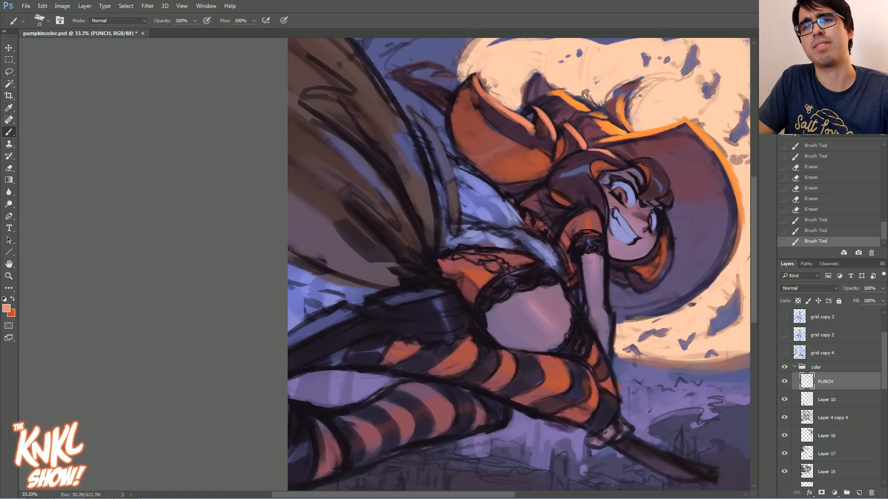
Set the foreground colour to pale blue b8c9ff and brush first highlights onto the white ruffle behind the shoulder
click(6, 308)
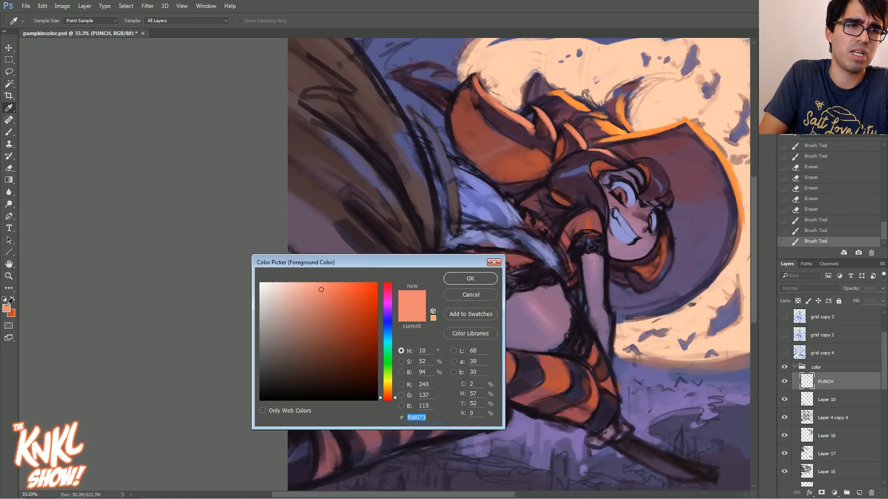
click(387, 335)
click(321, 289)
drag(326, 283, 292, 280)
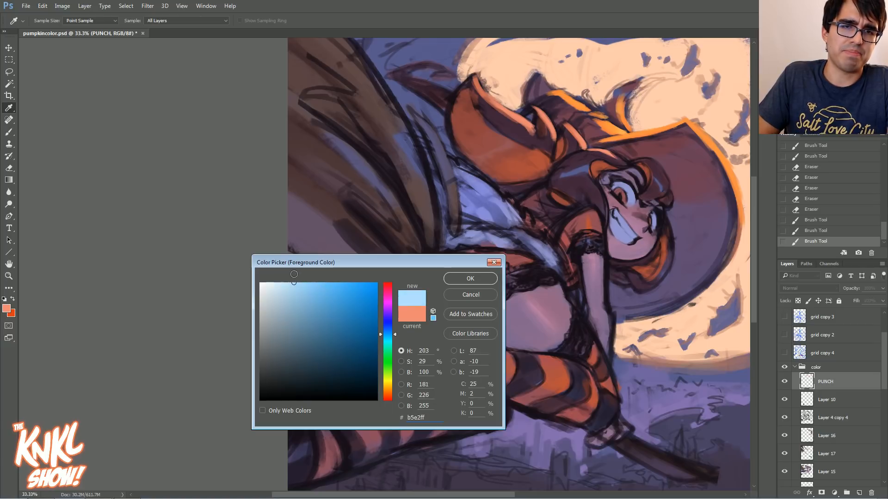
drag(389, 341, 390, 327)
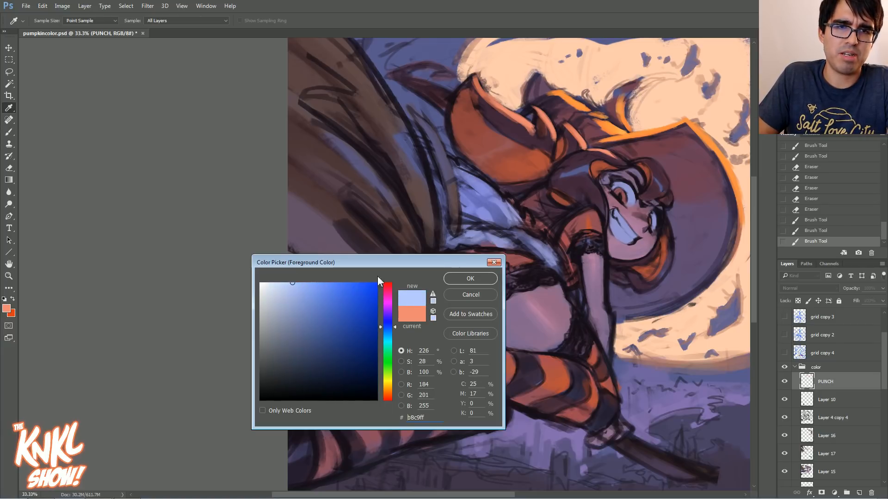
click(461, 278)
key(b)
drag(499, 200, 515, 216)
key(bracketright)
key(bracketright)
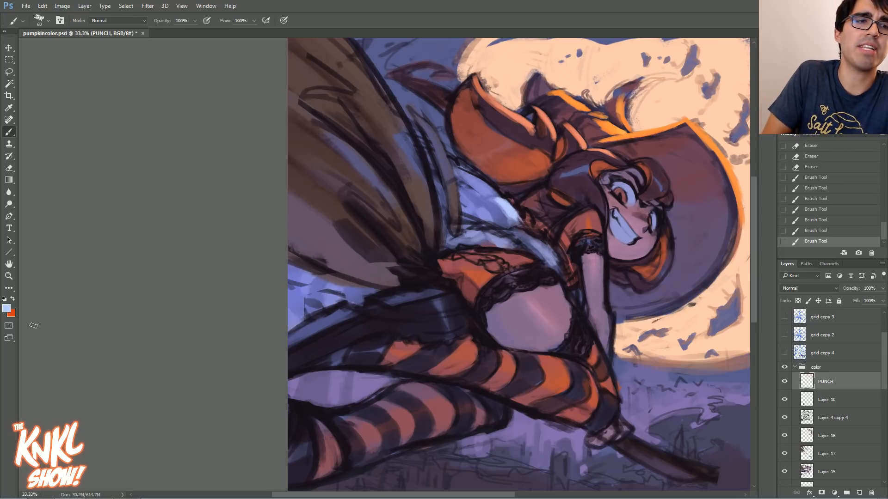
Shift the foreground colour to a very pale lavender and dab brighter highlights over the white ruffle, varying the brush size
click(7, 309)
click(387, 320)
click(286, 282)
click(387, 315)
click(469, 279)
mouse_move(494, 197)
mouse_down()
mouse_move(514, 217)
mouse_move(490, 187)
mouse_move(459, 169)
mouse_move(481, 189)
mouse_move(492, 184)
mouse_up()
key(bracketright)
mouse_move(530, 232)
mouse_down()
mouse_move(539, 243)
mouse_move(518, 229)
mouse_move(543, 247)
mouse_up()
key(bracketleft)
key(bracketleft)
mouse_move(489, 208)
mouse_down()
mouse_move(505, 227)
mouse_move(473, 191)
mouse_move(488, 203)
mouse_up()
key(bracketleft)
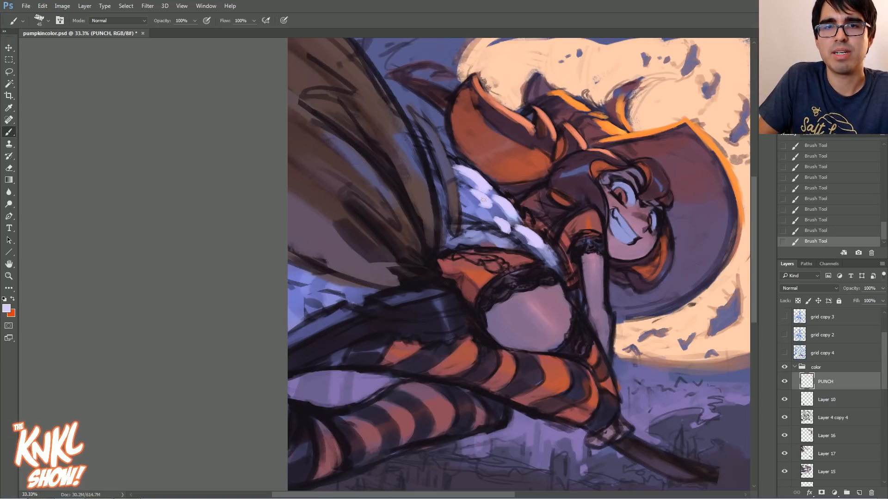
Sample the ruffle's blue shadows and pale highlights to define its individual tufts and extend the light to both ends
alt+click(500, 208)
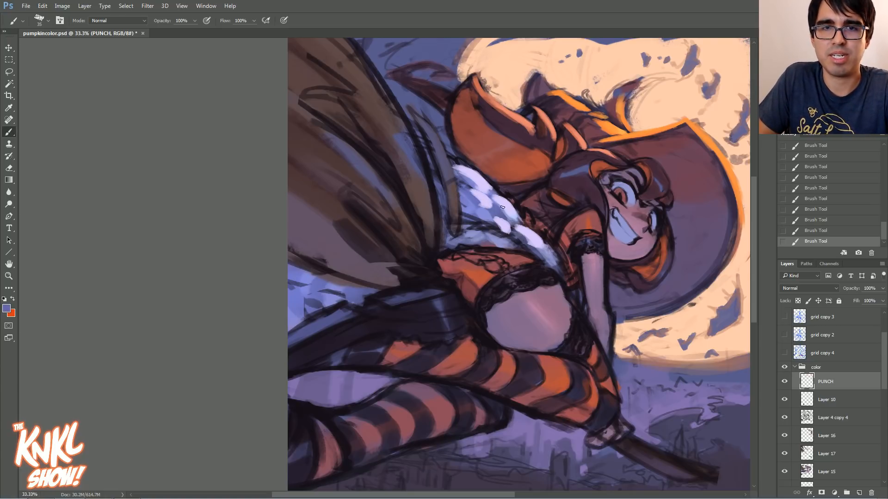
mouse_move(496, 207)
mouse_down()
mouse_move(485, 192)
mouse_move(505, 216)
mouse_move(500, 202)
mouse_move(476, 203)
mouse_move(468, 191)
mouse_move(484, 180)
mouse_move(461, 189)
mouse_up()
alt+click(480, 169)
mouse_move(491, 216)
mouse_down()
mouse_move(502, 210)
mouse_move(491, 195)
mouse_up()
mouse_move(529, 239)
mouse_down()
mouse_move(541, 261)
mouse_move(561, 270)
mouse_move(550, 254)
mouse_move(557, 270)
mouse_move(542, 256)
mouse_move(562, 288)
mouse_move(554, 277)
mouse_up()
alt+click(519, 225)
alt+click(560, 263)
alt+click(553, 273)
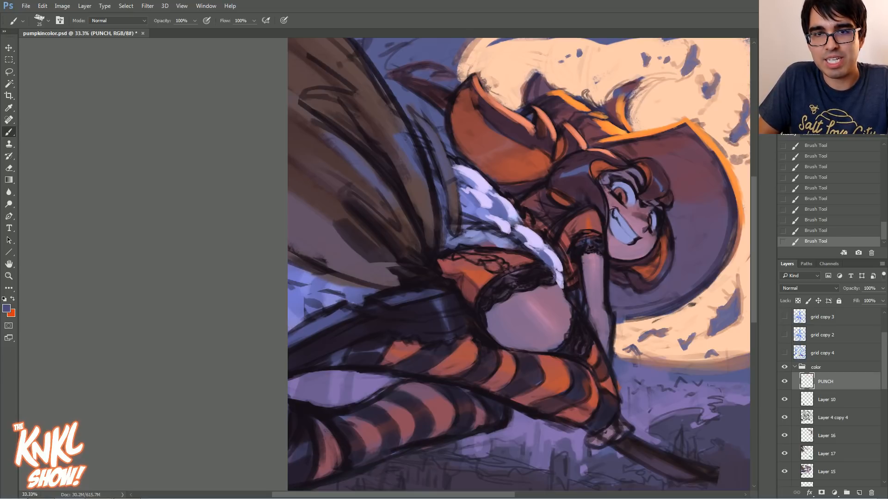
alt+click(539, 229)
drag(475, 183, 457, 163)
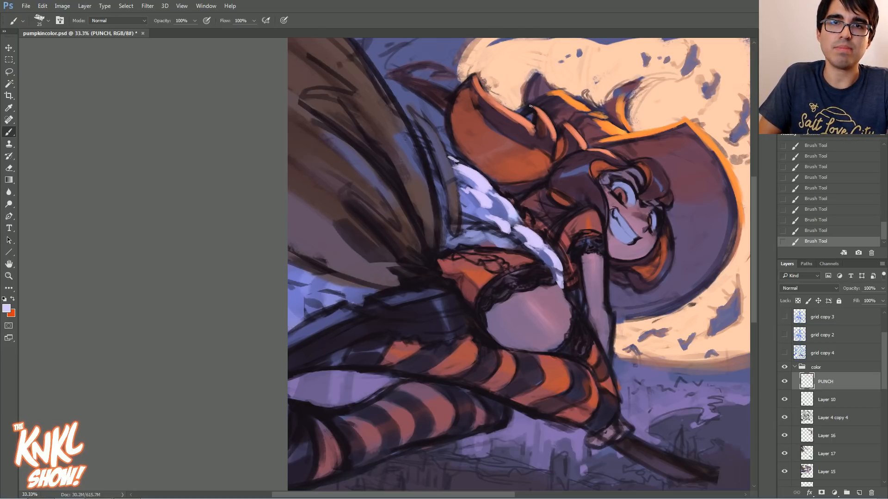
Set the foreground colour to peach pink ffa697 and paint it over the orange highlights on the hat's crown
alt+click(616, 113)
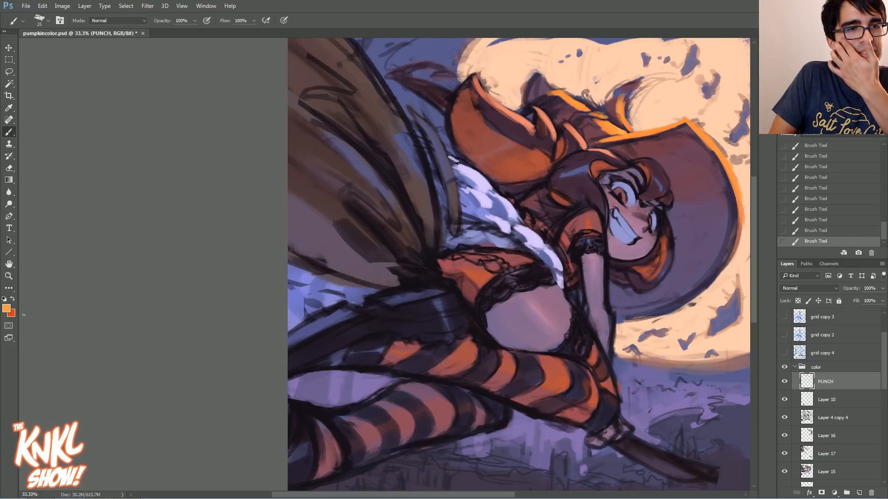
click(6, 309)
click(337, 285)
drag(395, 392, 396, 398)
click(307, 282)
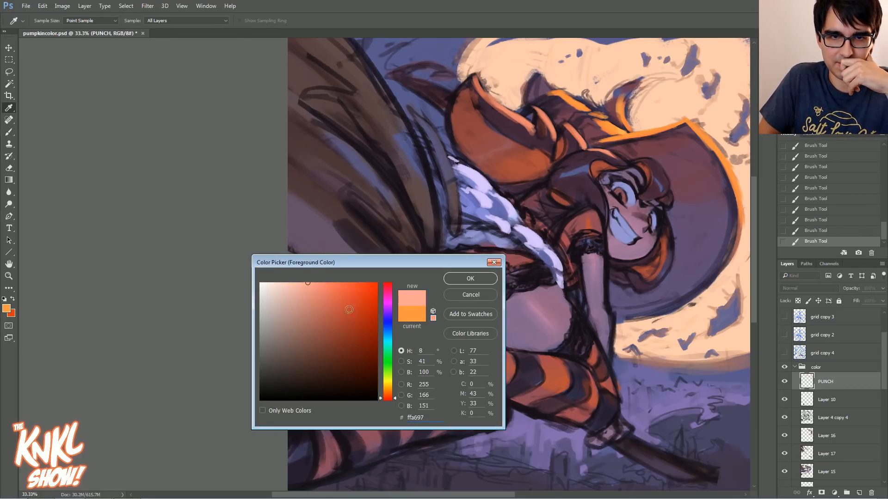
click(485, 279)
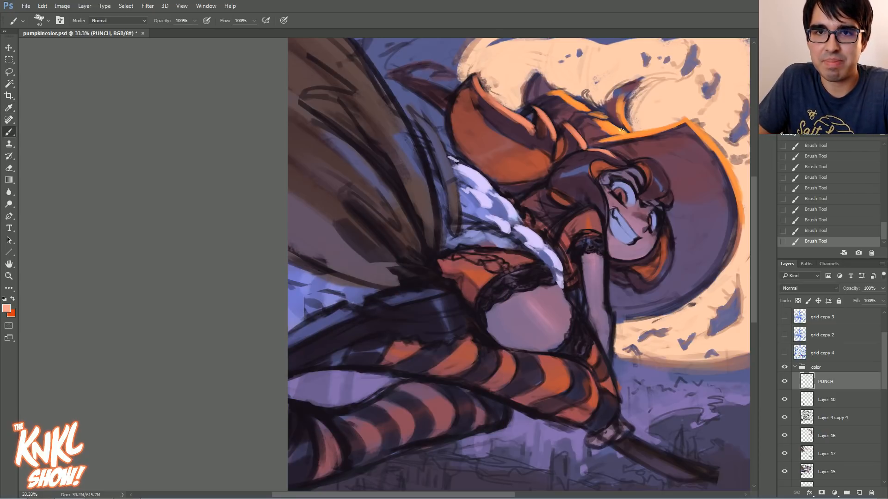
key(bracketright)
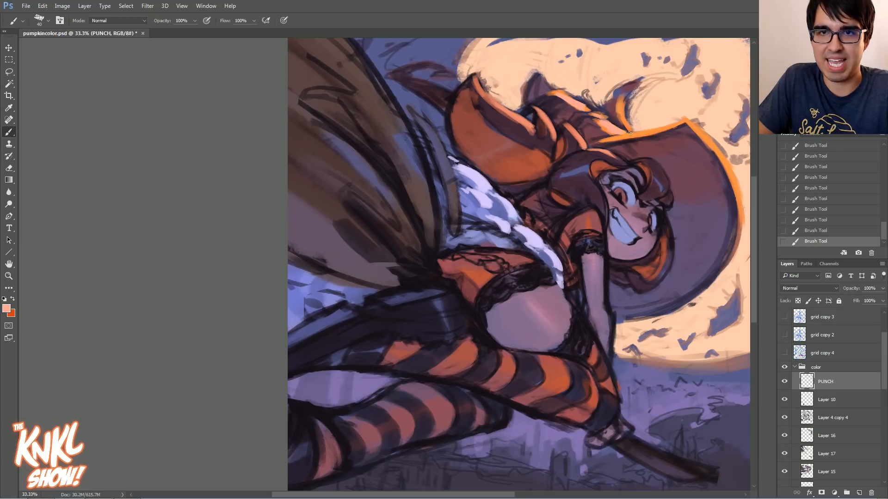
Lighten the foreground colour to a paler pink and add fine highlights to the crown and its curved spike
click(6, 308)
click(309, 296)
click(469, 277)
key(bracketleft)
drag(624, 132, 607, 122)
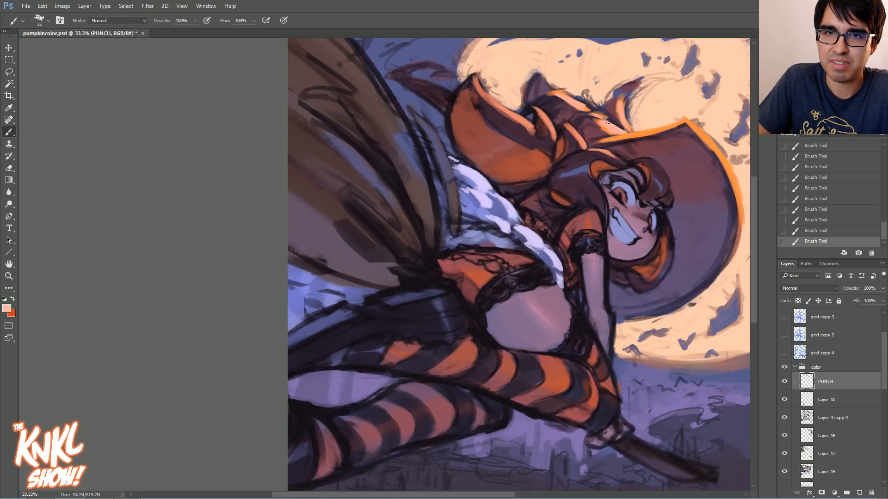
key(bracketleft)
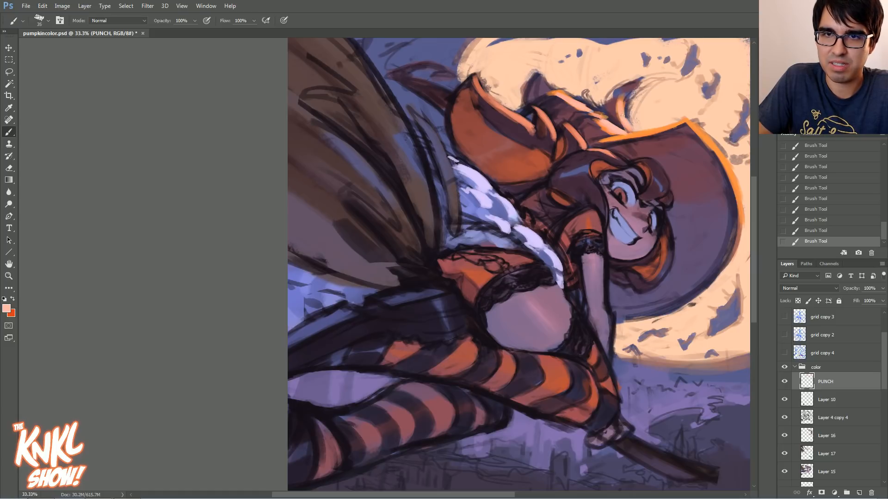
Refine the crown and spike highlights with sampled dark, orange and pink tones, and add a pink accent at the brim's tip
alt+click(616, 111)
alt+click(619, 90)
alt+click(599, 127)
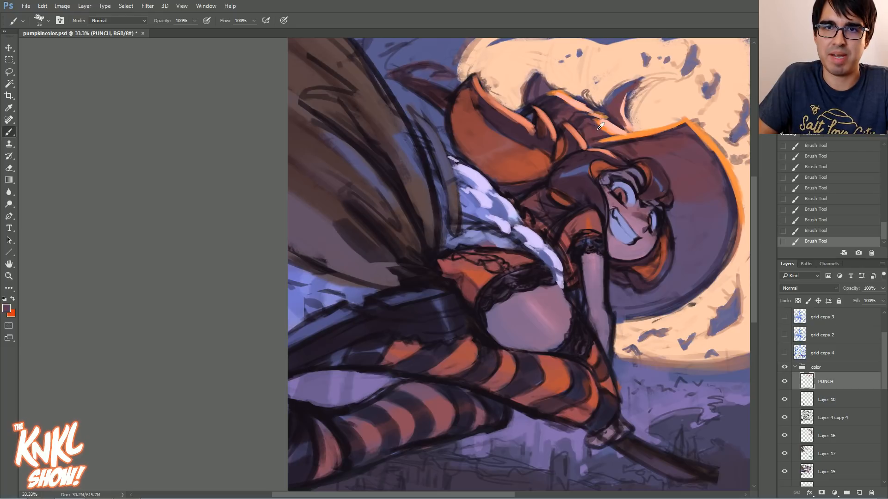
alt+click(609, 132)
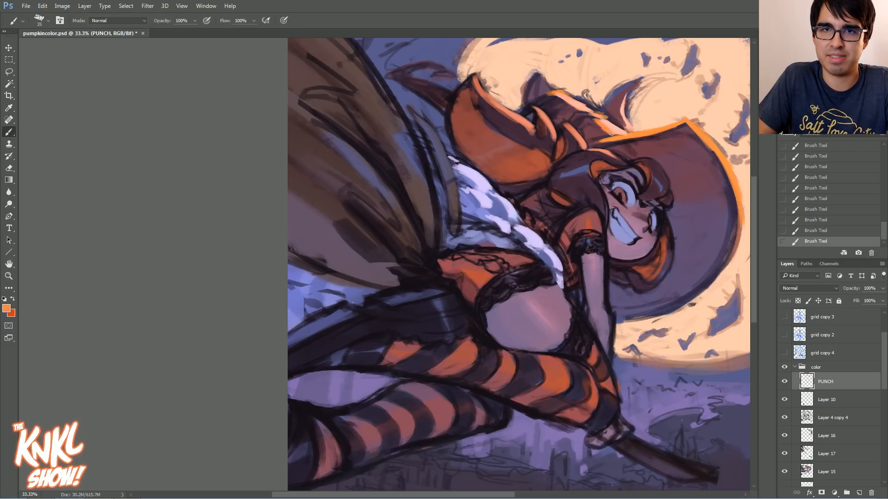
alt+click(562, 99)
alt+click(577, 107)
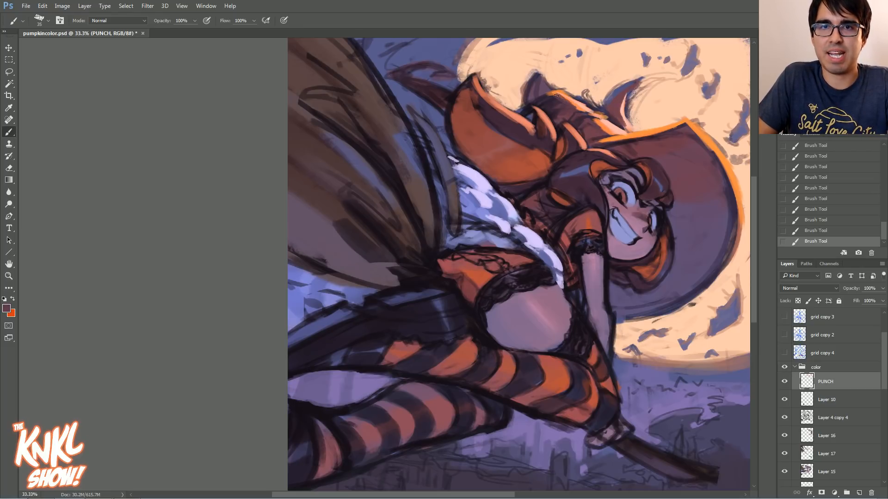
alt+click(607, 118)
mouse_move(684, 120)
mouse_down()
mouse_move(709, 150)
mouse_move(675, 128)
mouse_move(652, 135)
mouse_move(673, 128)
mouse_up()
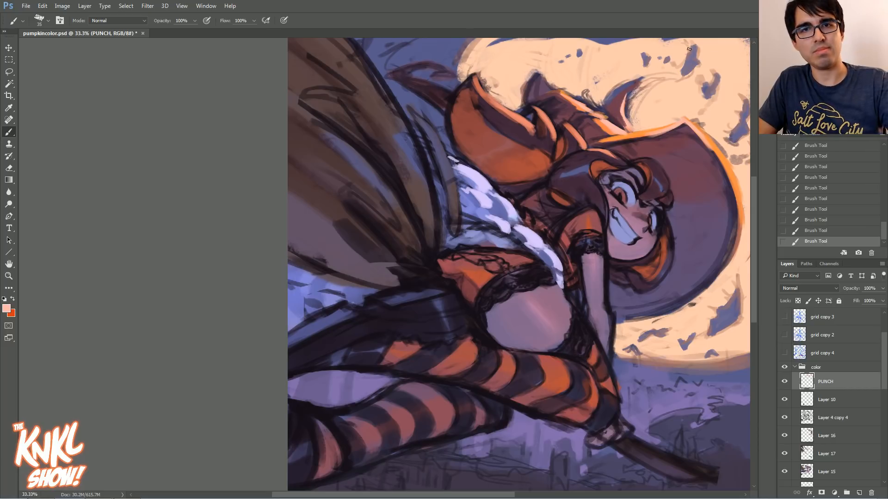
Flip the canvas back horizontally and clean up the hat highlights with the eraser
key(h)
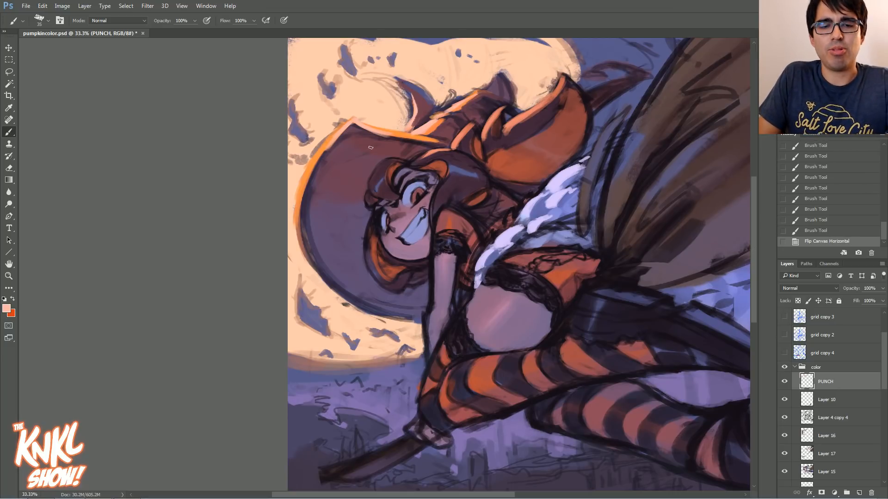
mouse_move(349, 142)
mouse_down()
mouse_move(323, 164)
mouse_move(342, 153)
mouse_up()
drag(345, 150, 355, 154)
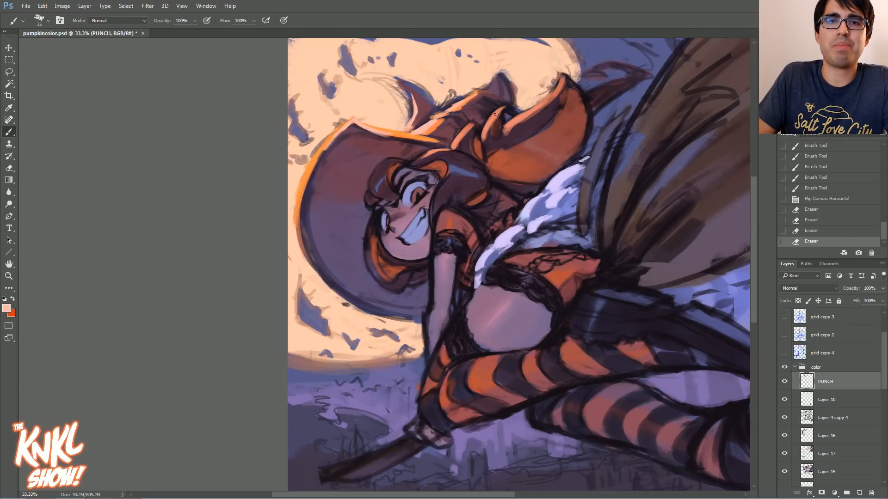
Rework the highlight along the pointed flap behind the hat, shaping its edge with sampled light and dark tones
drag(516, 119, 521, 117)
drag(522, 116, 543, 106)
mouse_move(542, 106)
mouse_down()
mouse_move(552, 98)
mouse_move(513, 127)
mouse_up()
alt+click(558, 95)
drag(541, 111, 504, 134)
alt+click(553, 108)
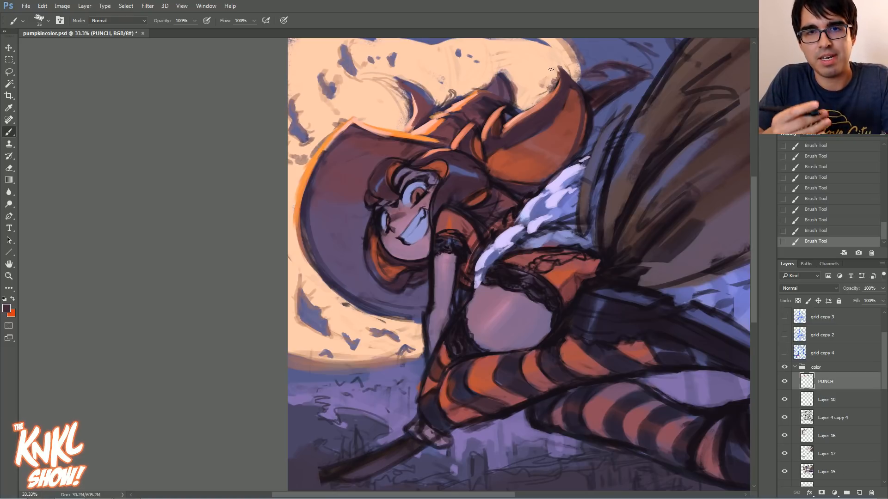
Erase the rim light from the hat's brim and crown with a larger eraser
key(bracketright)
key(bracketright)
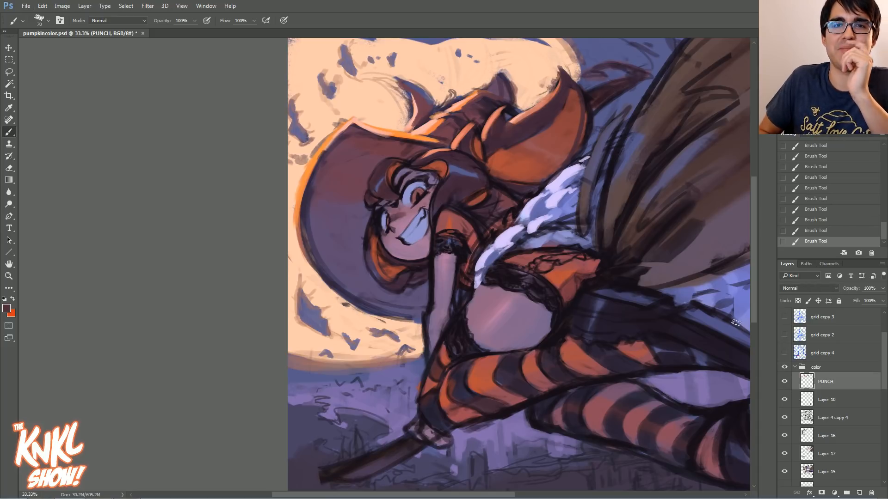
mouse_move(298, 222)
mouse_down()
mouse_move(331, 155)
mouse_move(368, 124)
mouse_move(443, 139)
mouse_move(481, 111)
mouse_up()
drag(345, 136, 398, 141)
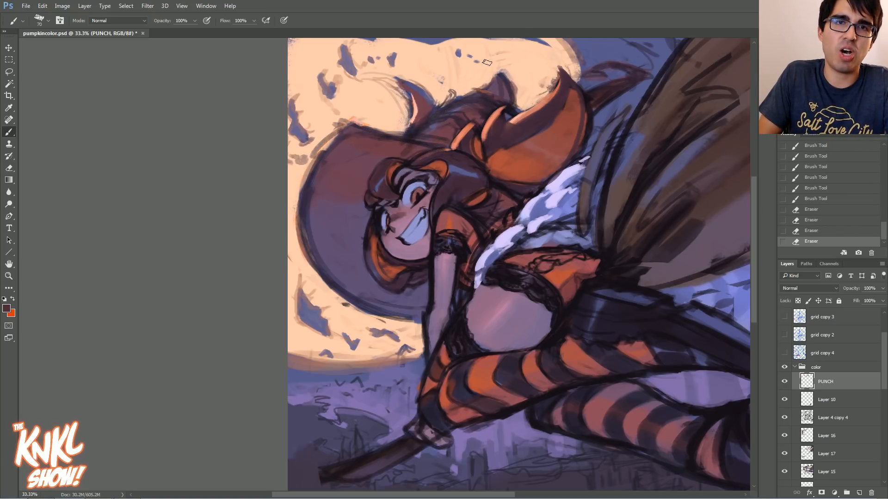
Paint a thin rim light in a sampled pale pink along the hat's crown edge and the upper edge of its brim
key(ctrl+plus)
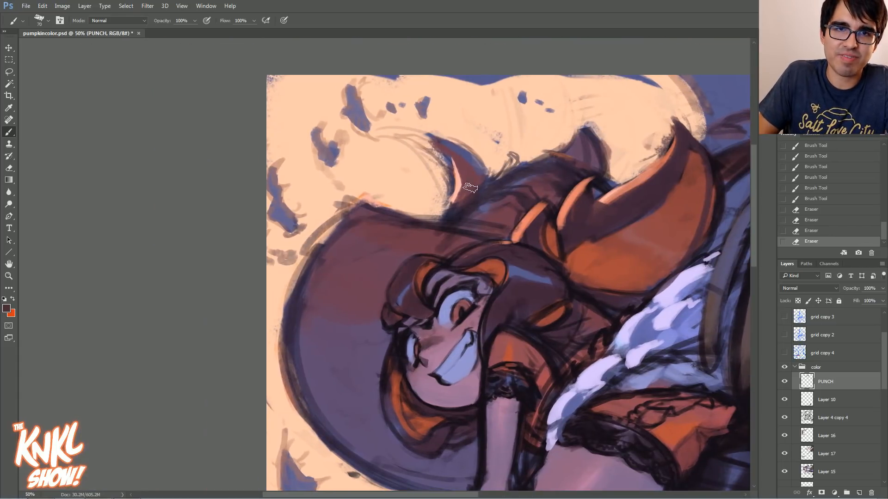
alt+click(461, 179)
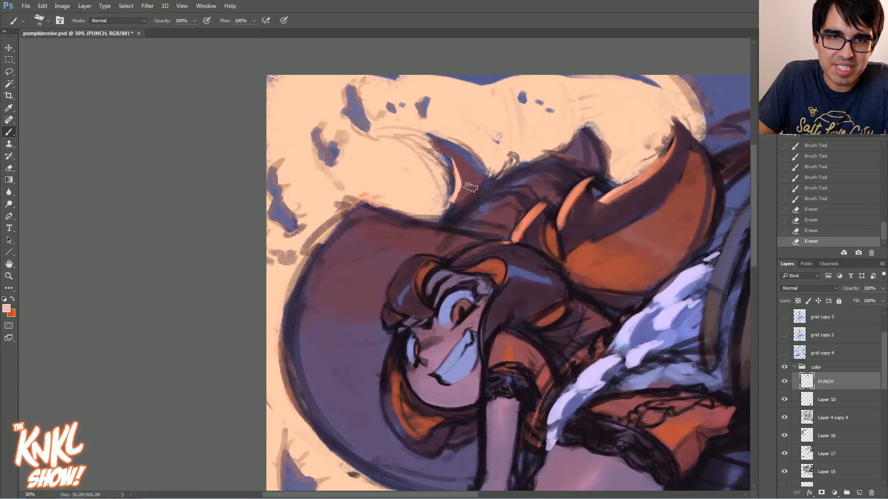
key(bracketleft)
key(bracketleft)
key(bracketleft)
key(bracketleft)
drag(445, 227, 544, 156)
key(bracketright)
mouse_move(477, 204)
mouse_down()
mouse_move(438, 231)
mouse_move(360, 203)
mouse_move(324, 227)
mouse_up()
key(bracketright)
drag(328, 224, 300, 254)
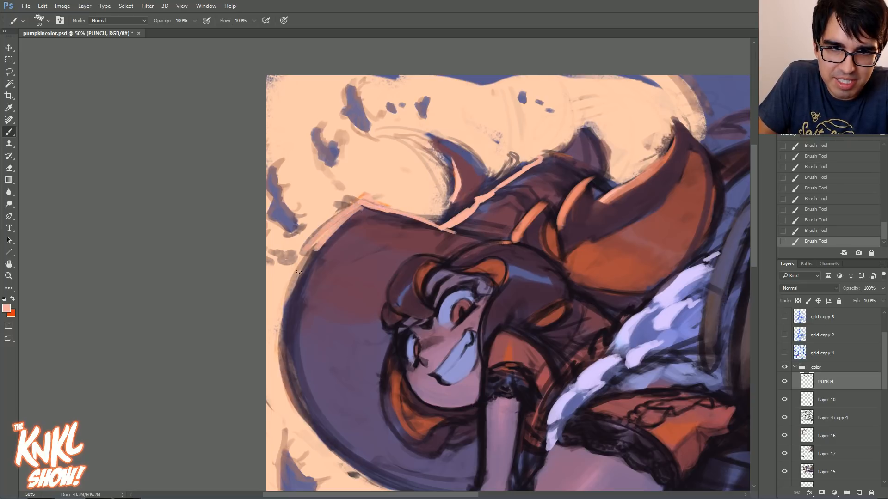
Choose a more saturated salmon and layer it over the rim light on the hat's crown, brim joint and rear spike
key(bracketright)
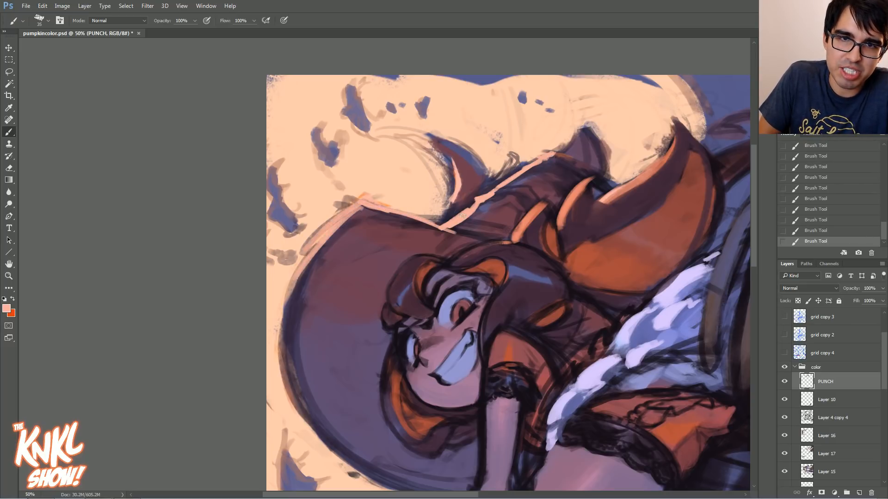
click(6, 309)
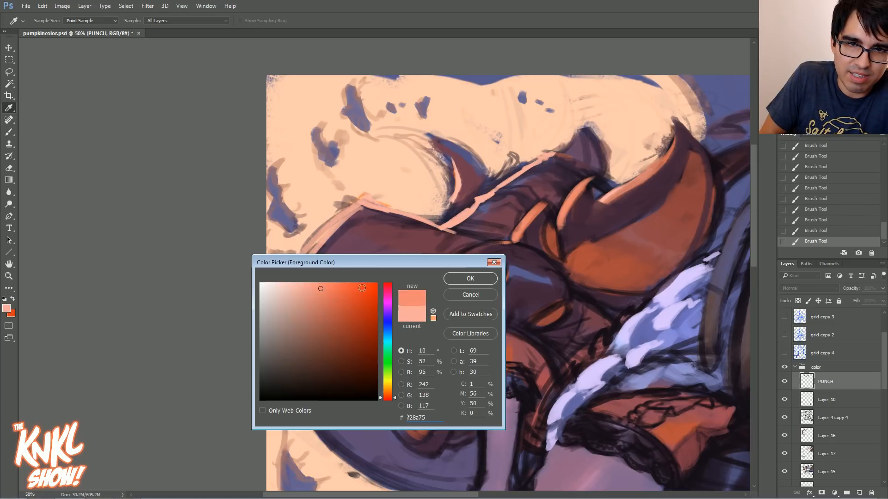
key(Return)
key(bracketleft)
drag(483, 201, 570, 151)
key(bracketright)
drag(442, 228, 479, 236)
key(bracketleft)
drag(564, 153, 583, 129)
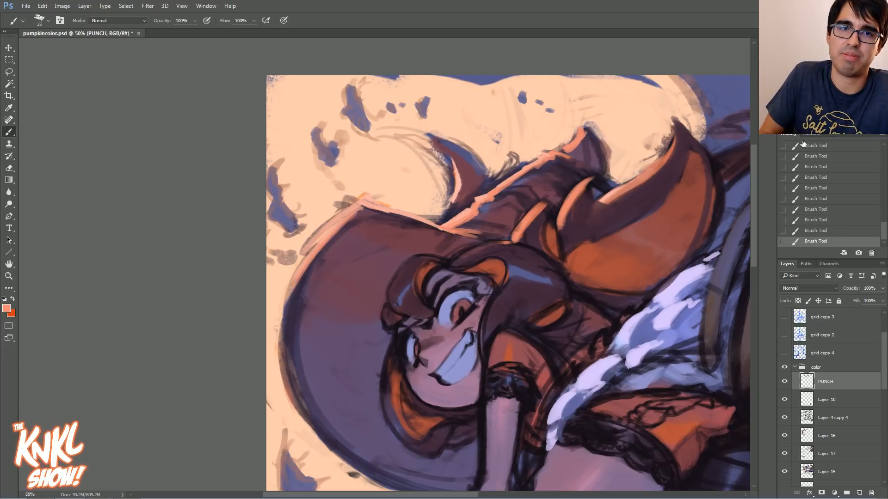
Choose a light tan-orange and paint the first long, sweeping highlight strands along the upper edge of the broom bristles
key(ctrl+minus)
key(ctrl+minus)
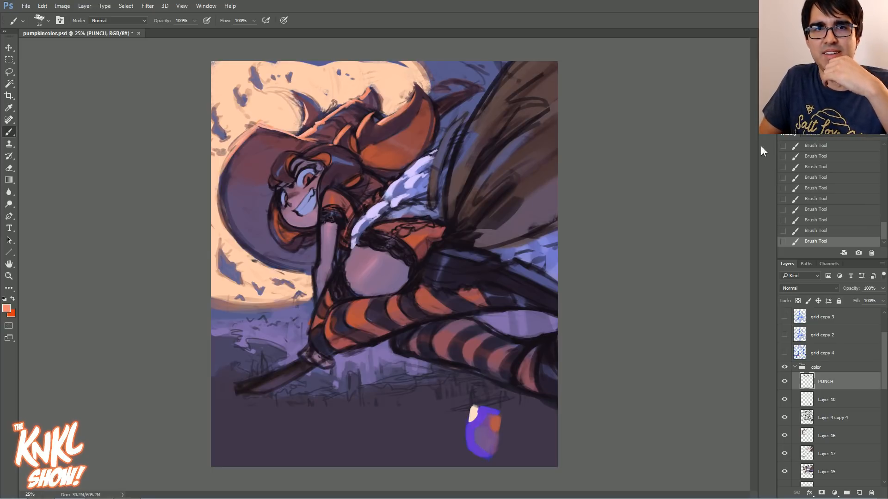
click(7, 309)
click(316, 290)
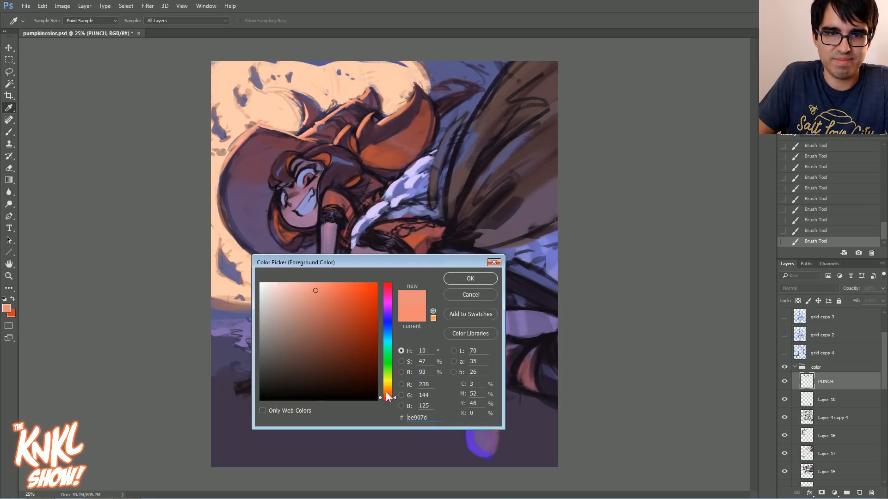
click(389, 394)
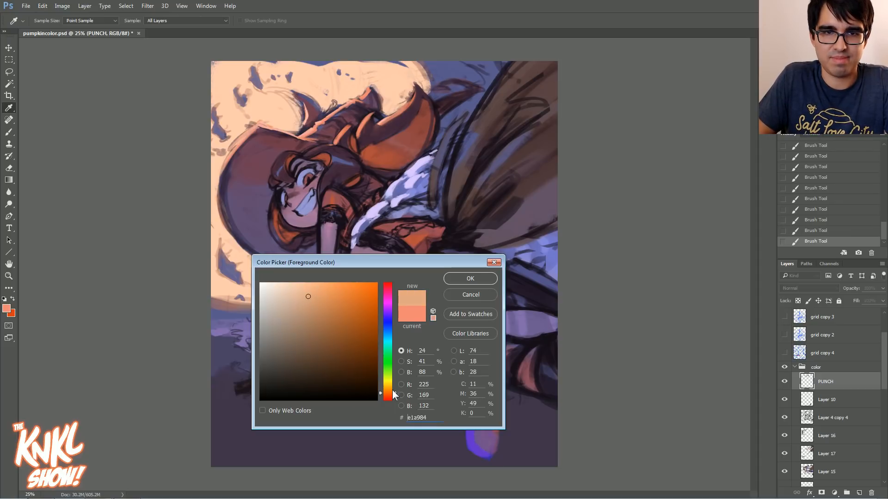
click(470, 279)
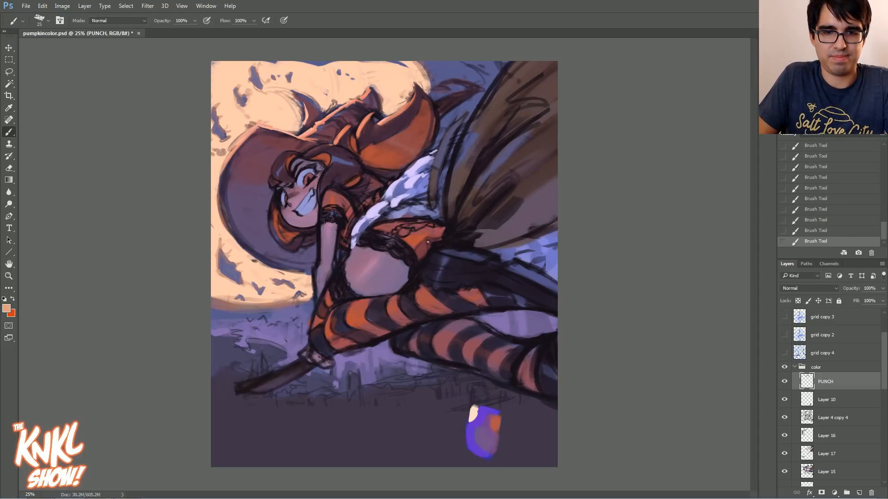
key(bracketright)
key(bracketright)
drag(425, 206, 456, 112)
key(bracketright)
key(bracketright)
drag(446, 212, 481, 86)
drag(448, 188, 514, 65)
drag(462, 148, 515, 64)
Add broader light strands fanning from the bristles' base to the canvas edge, and fill in thinner ones with a smaller brush
key(bracketright)
key(bracketright)
drag(446, 217, 528, 98)
drag(462, 195, 555, 76)
drag(448, 222, 555, 78)
key(bracketleft)
key(bracketleft)
key(bracketleft)
mouse_move(492, 125)
mouse_down()
mouse_move(551, 64)
mouse_move(534, 69)
mouse_up()
drag(479, 146, 542, 74)
mouse_move(490, 129)
mouse_down()
mouse_move(550, 66)
mouse_move(528, 75)
mouse_move(470, 156)
mouse_move(538, 65)
mouse_up()
Carve dark gaps between the light bristle strands with a sampled dark brown
alt+click(547, 70)
mouse_move(518, 102)
mouse_down()
mouse_move(481, 143)
mouse_move(500, 99)
mouse_up()
drag(467, 154, 525, 77)
drag(500, 106, 525, 69)
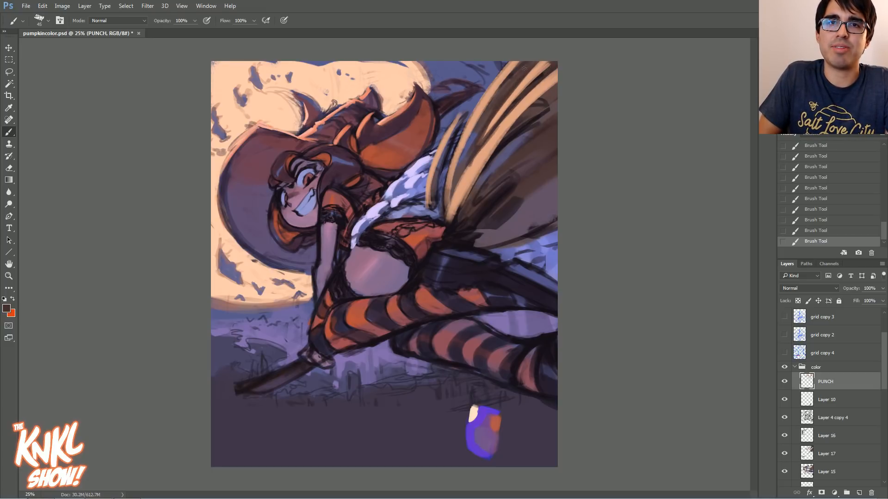
Paint sampled blue and dark purple tones between the bristle strands using a larger brush
key(bracketright)
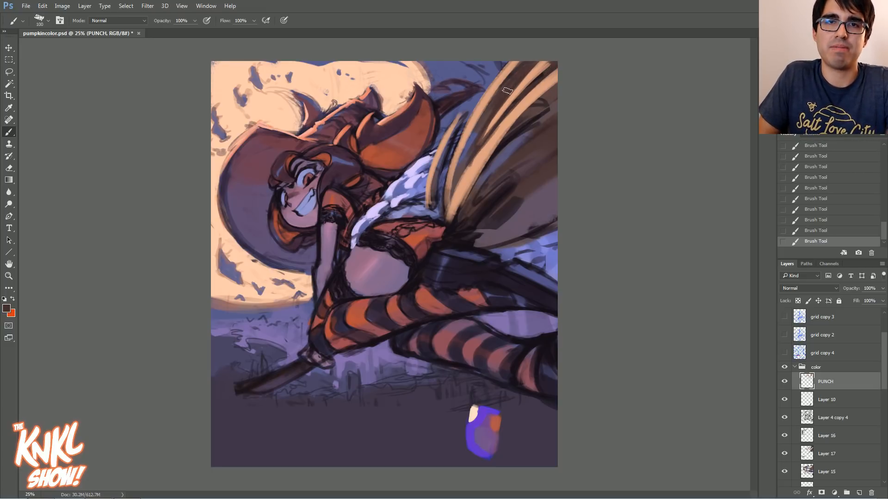
alt+click(474, 138)
drag(470, 150, 519, 69)
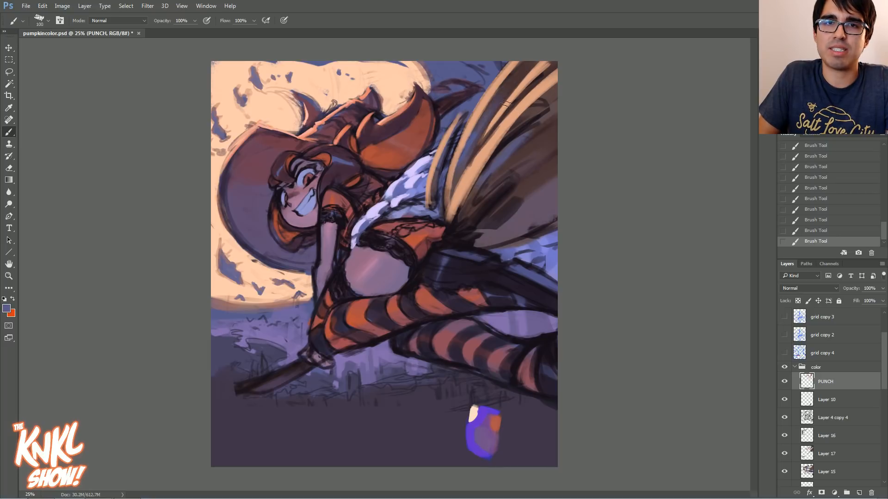
drag(464, 154, 513, 83)
alt+click(515, 83)
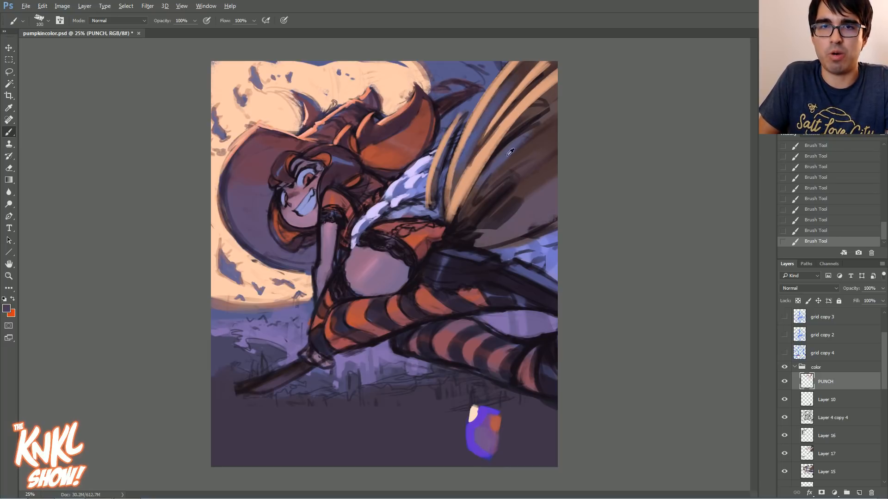
mouse_move(493, 172)
mouse_down()
mouse_move(543, 117)
mouse_move(473, 196)
mouse_move(544, 113)
mouse_move(534, 134)
mouse_move(514, 145)
mouse_move(545, 109)
mouse_move(501, 153)
mouse_up()
Extend the highlights with tapered strands in sampled peach tones across the middle of the bristles toward the canvas edge
alt+click(548, 81)
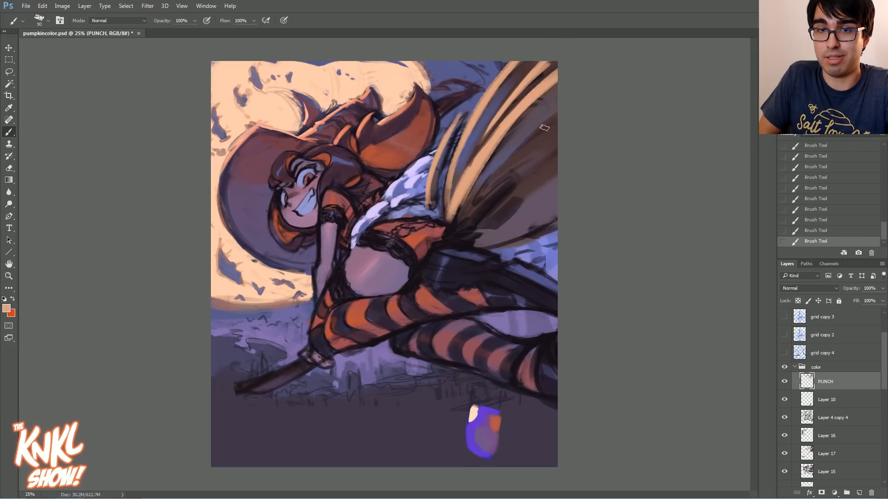
key(bracketleft)
key(bracketleft)
drag(553, 116, 511, 159)
drag(550, 119, 505, 167)
alt+click(525, 160)
mouse_move(555, 133)
mouse_down()
mouse_move(501, 165)
mouse_move(557, 111)
mouse_up()
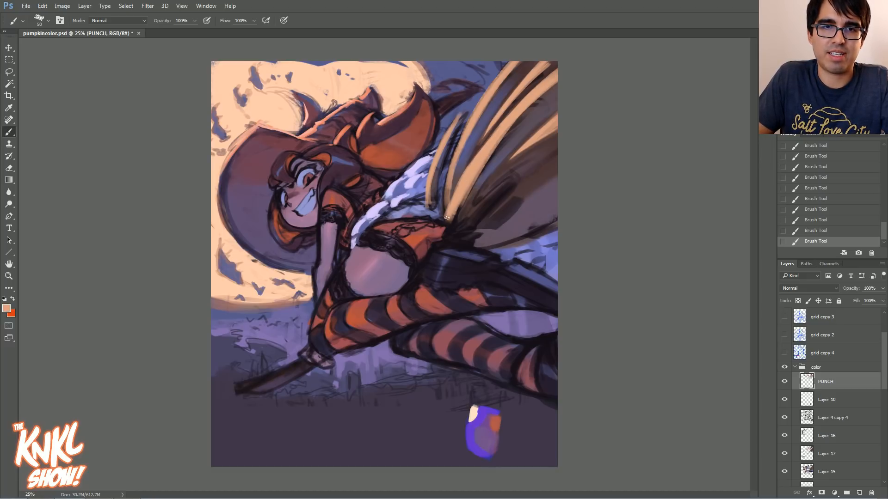
Sample dark tones around the bristles' base and the broom's shadow area, and save pumpkincolor.psd
alt+click(451, 237)
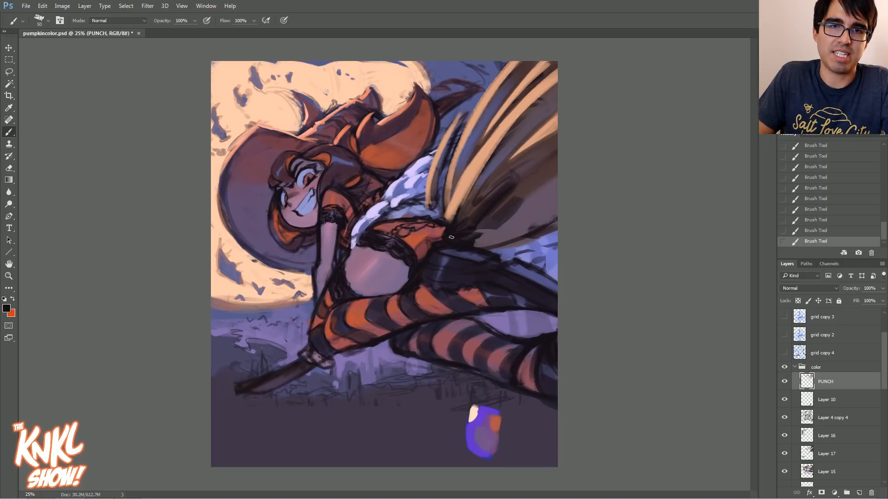
alt+click(415, 278)
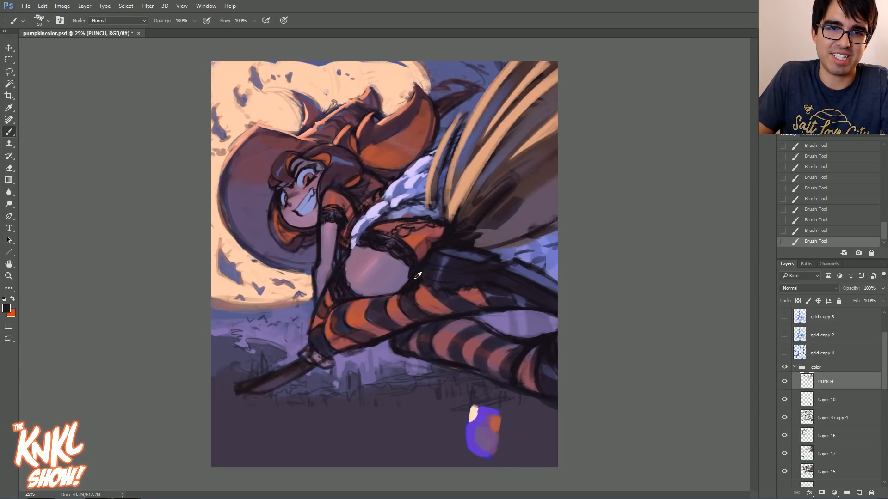
alt+click(535, 179)
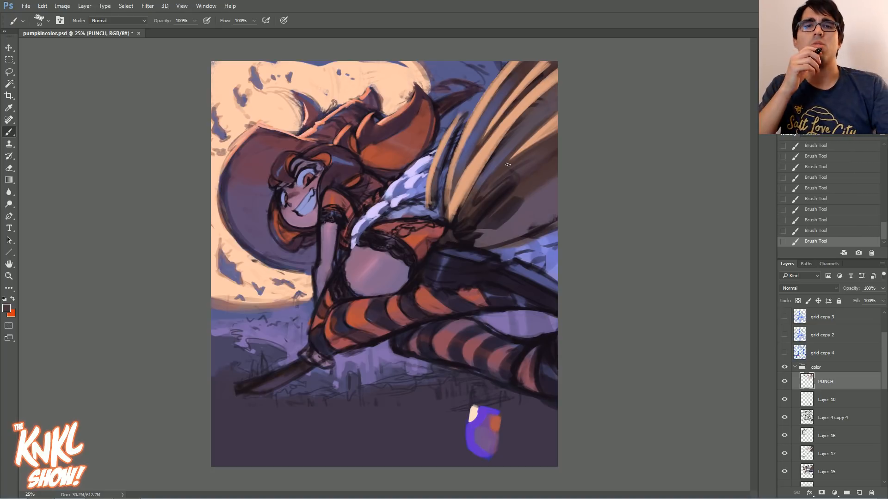
key(ctrl+s)
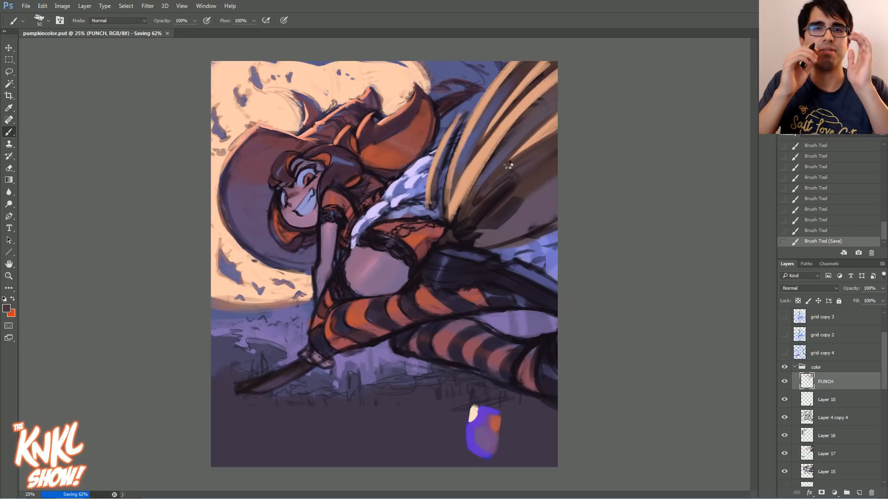
Flip the canvas horizontally to check the composition, and revert the flip
key(h)
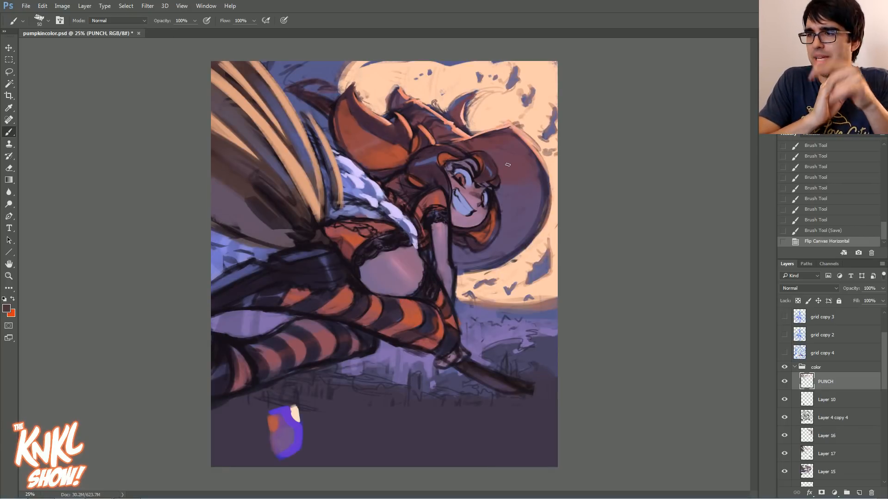
click(818, 232)
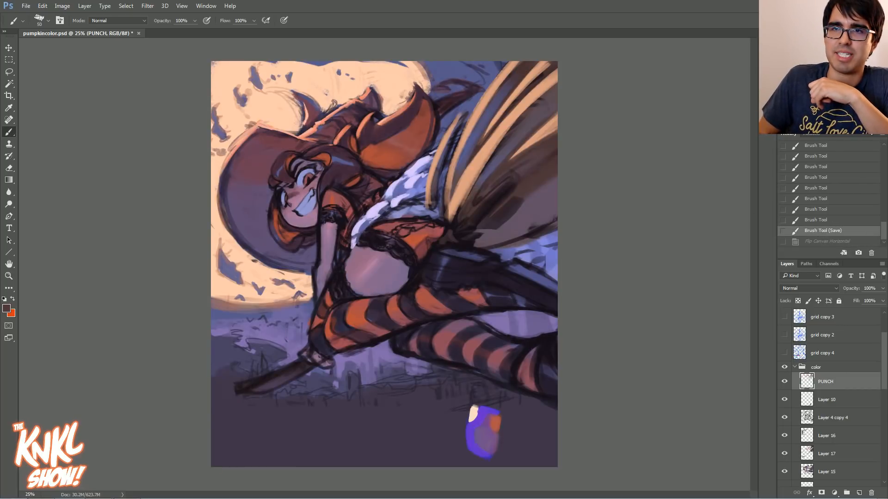
key(ctrl+plus)
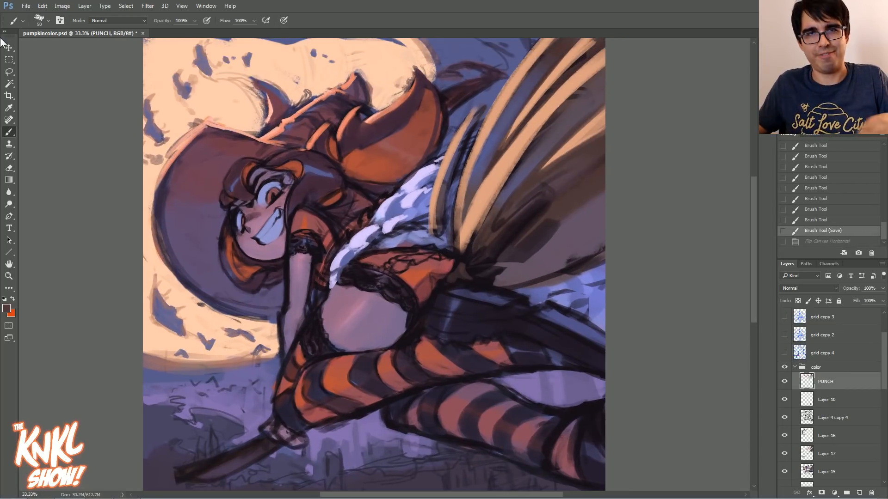